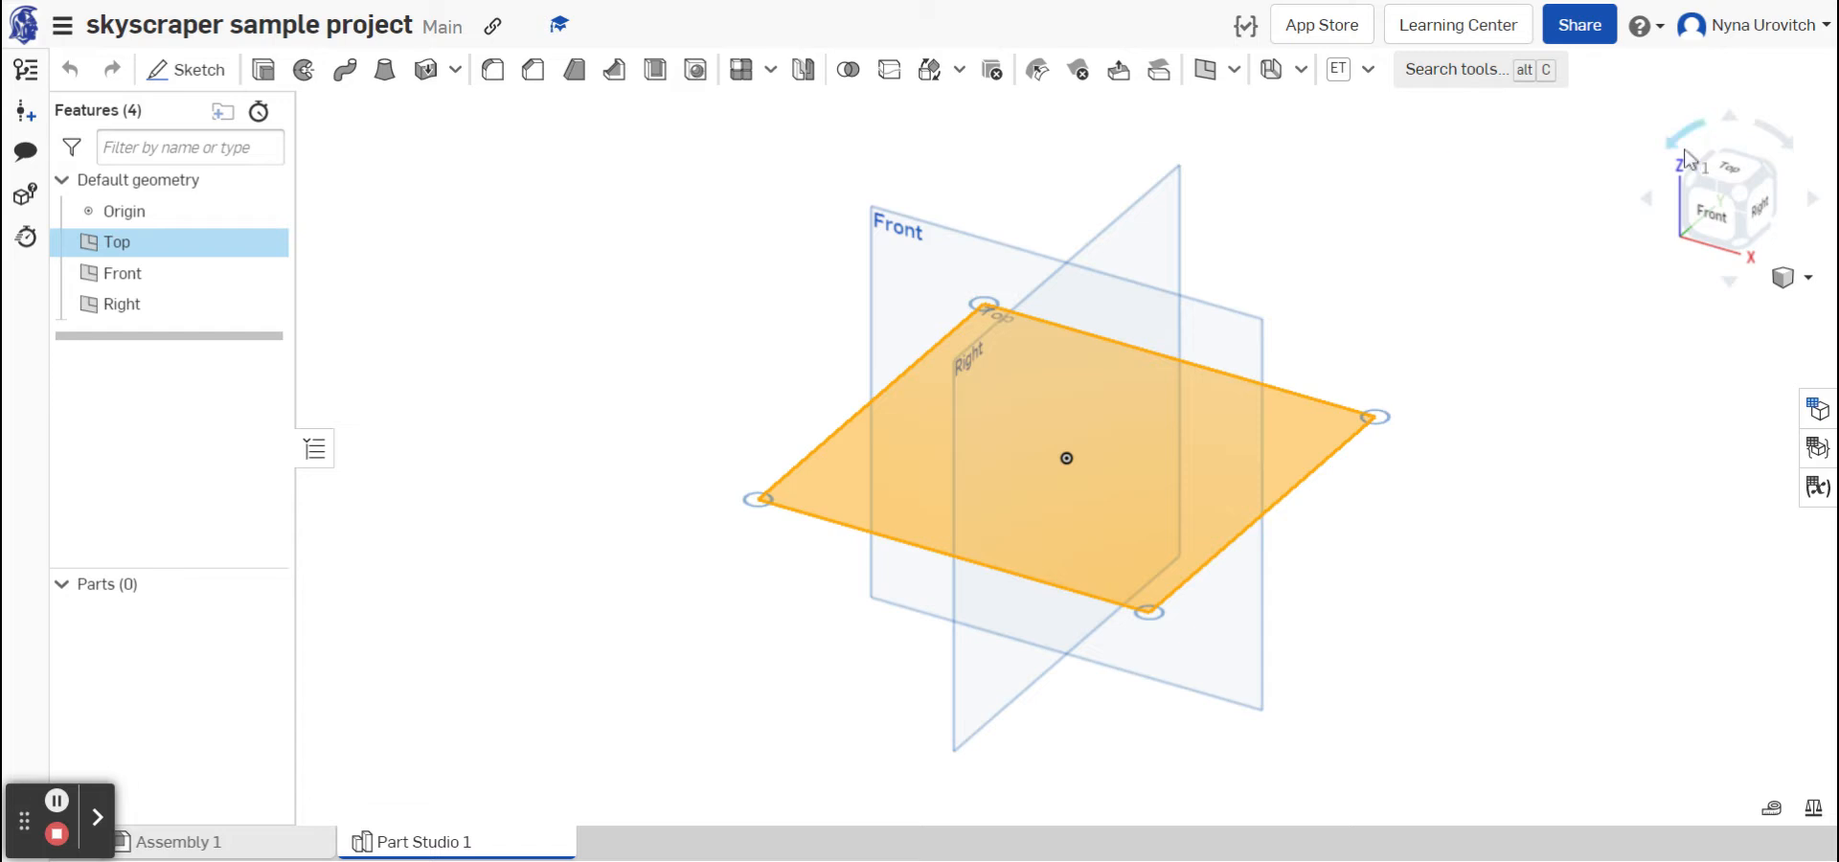
- Start a sketch on the Top plane and draw a corner rectangle from the origin, about 1.72 by 1.80 in
left_click(1724, 169)
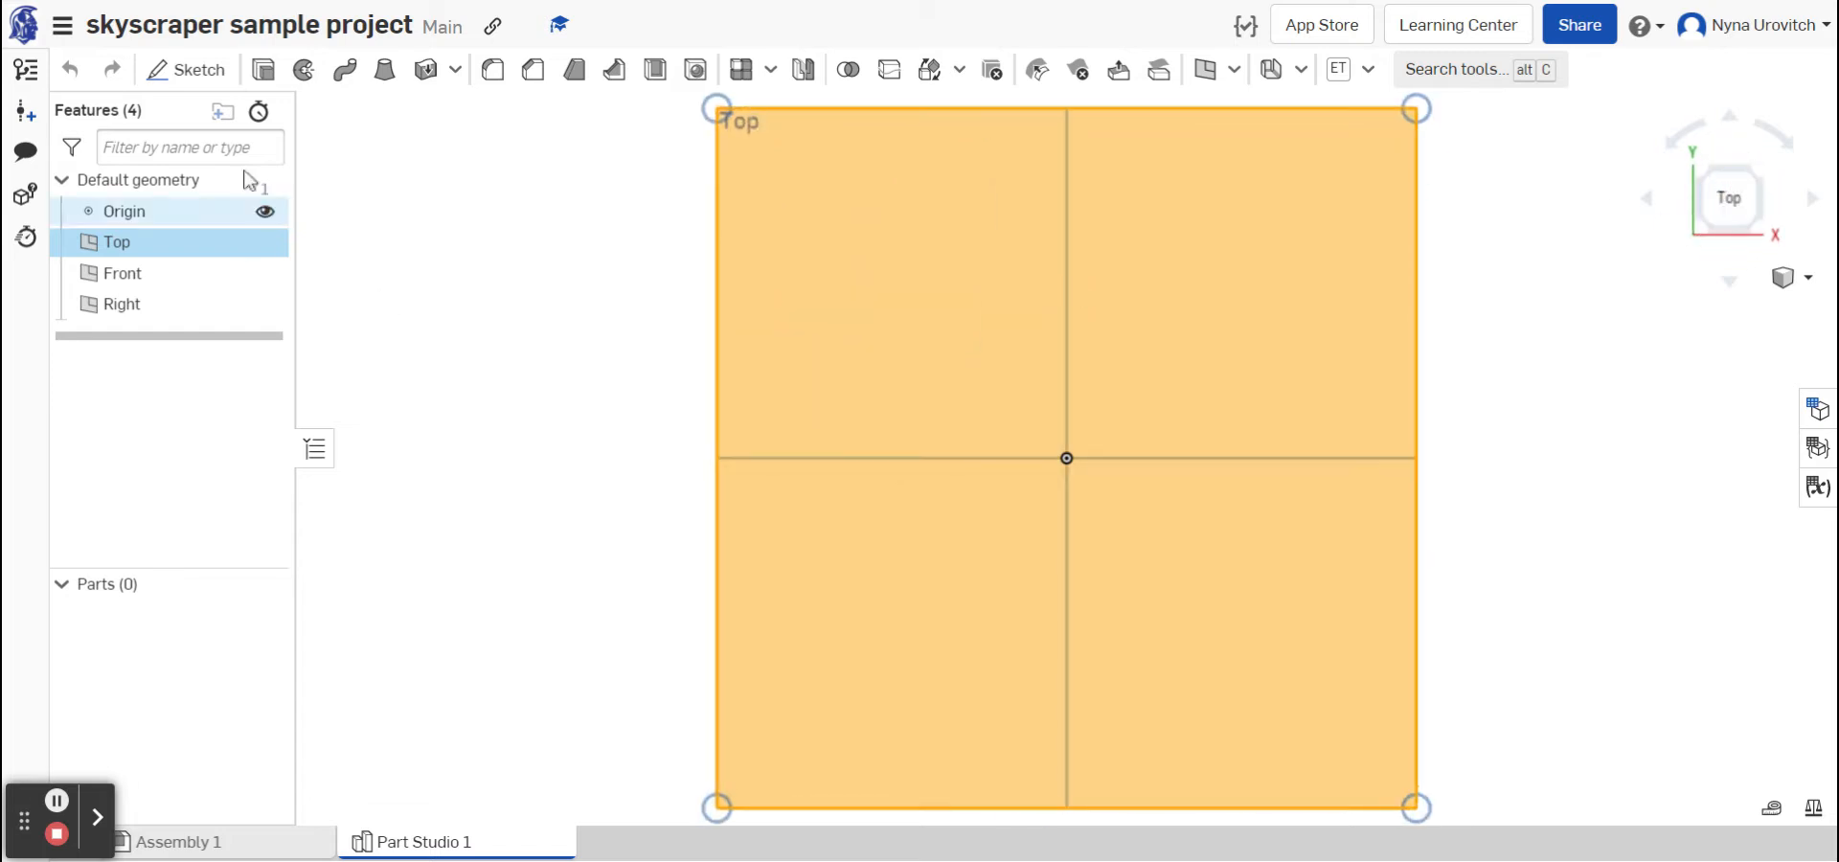
left_click(197, 79)
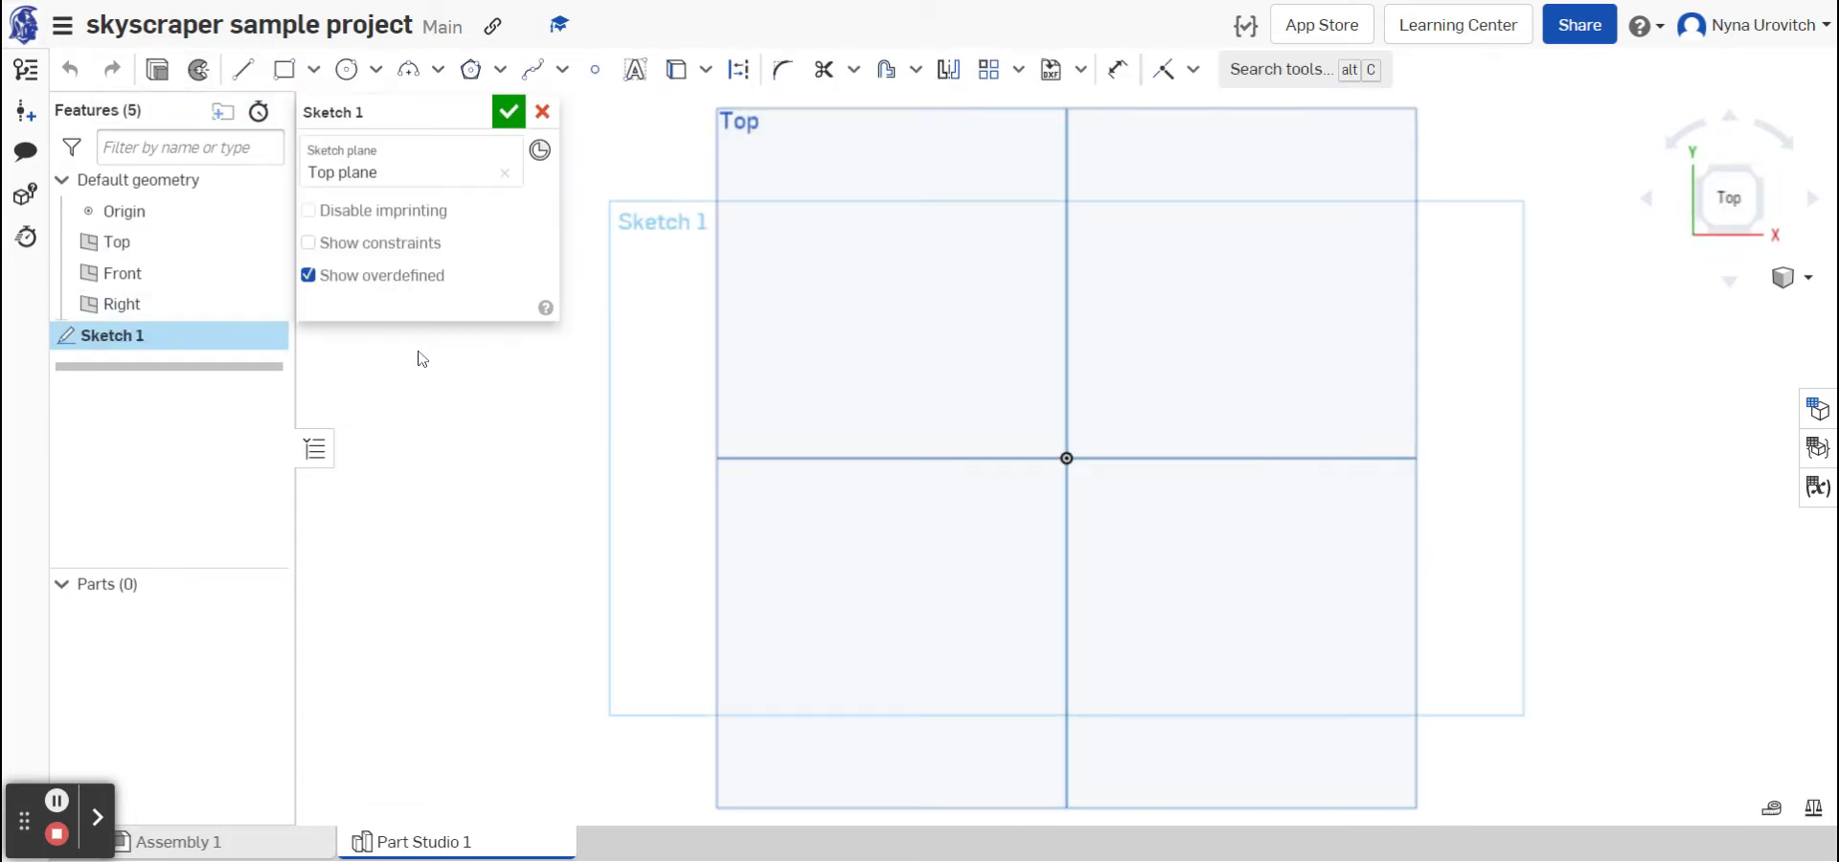
left_click(284, 68)
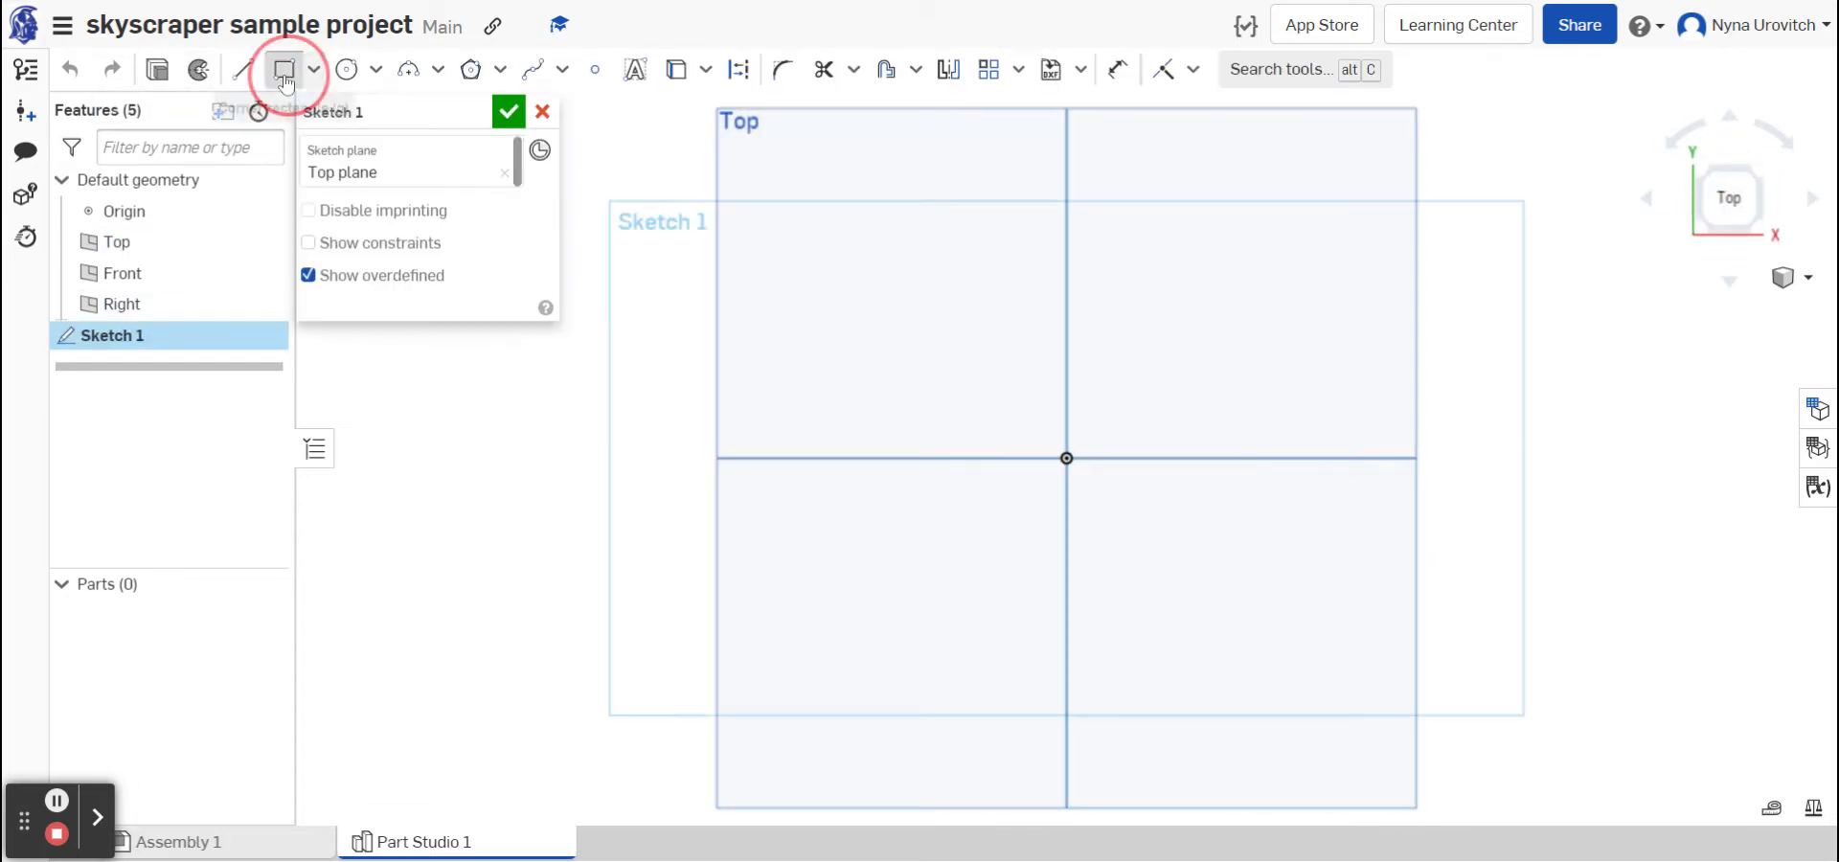
left_click(1066, 459)
left_click(1266, 249)
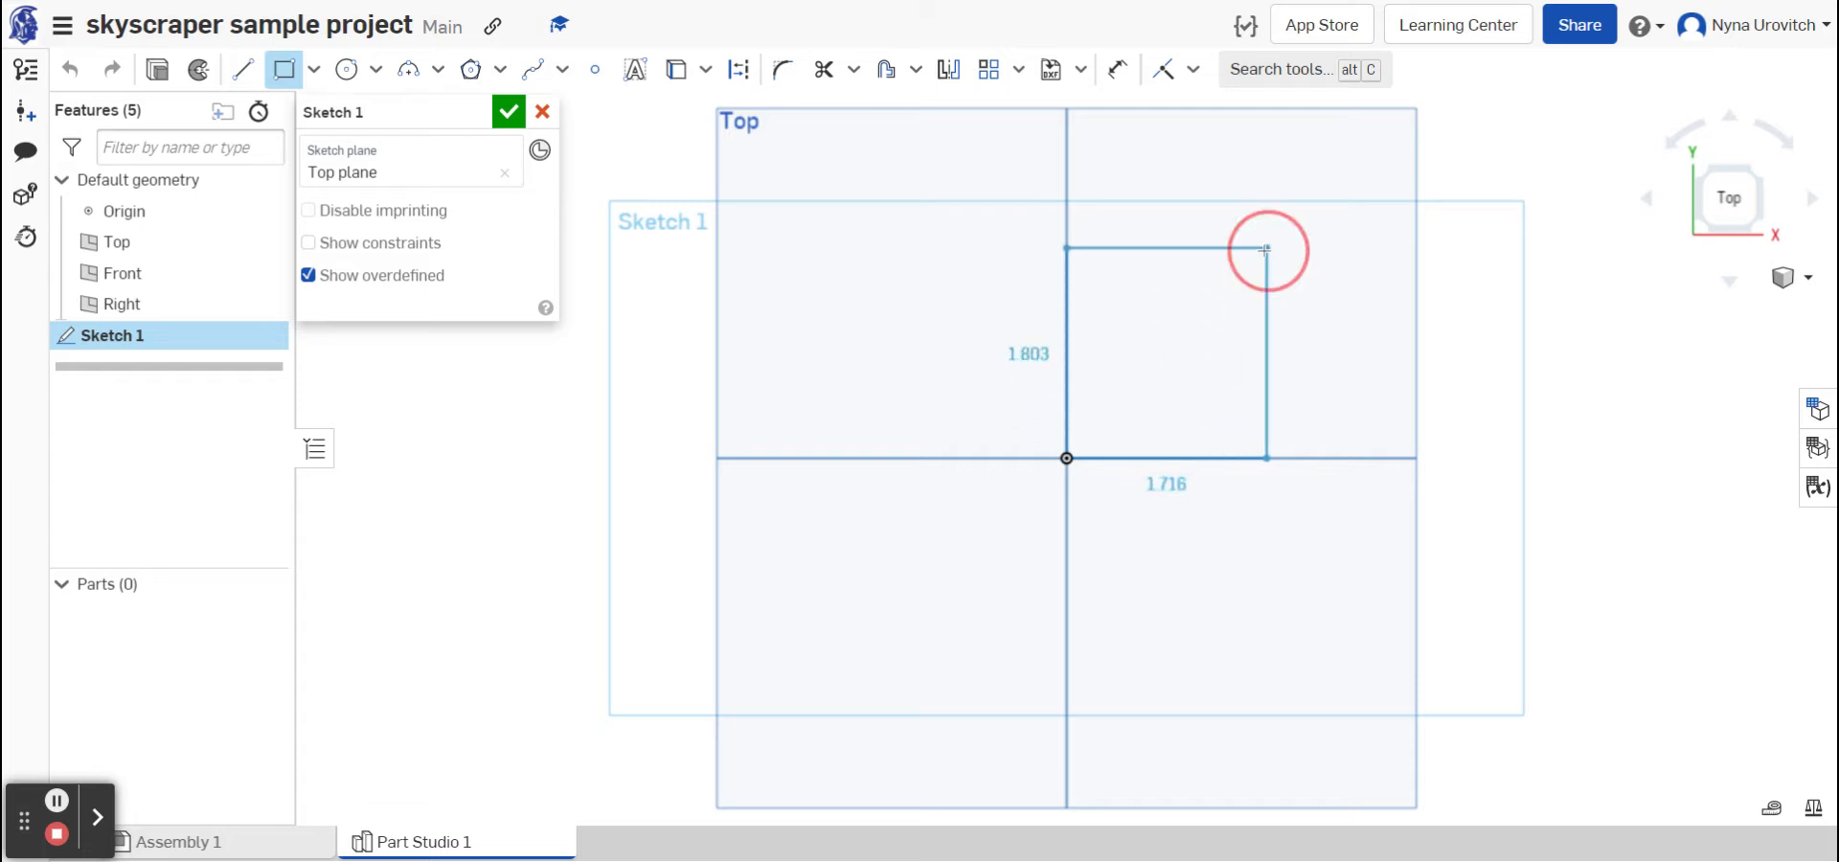
- Dimension the rectangle's upper edge to 2 in
left_click(1117, 69)
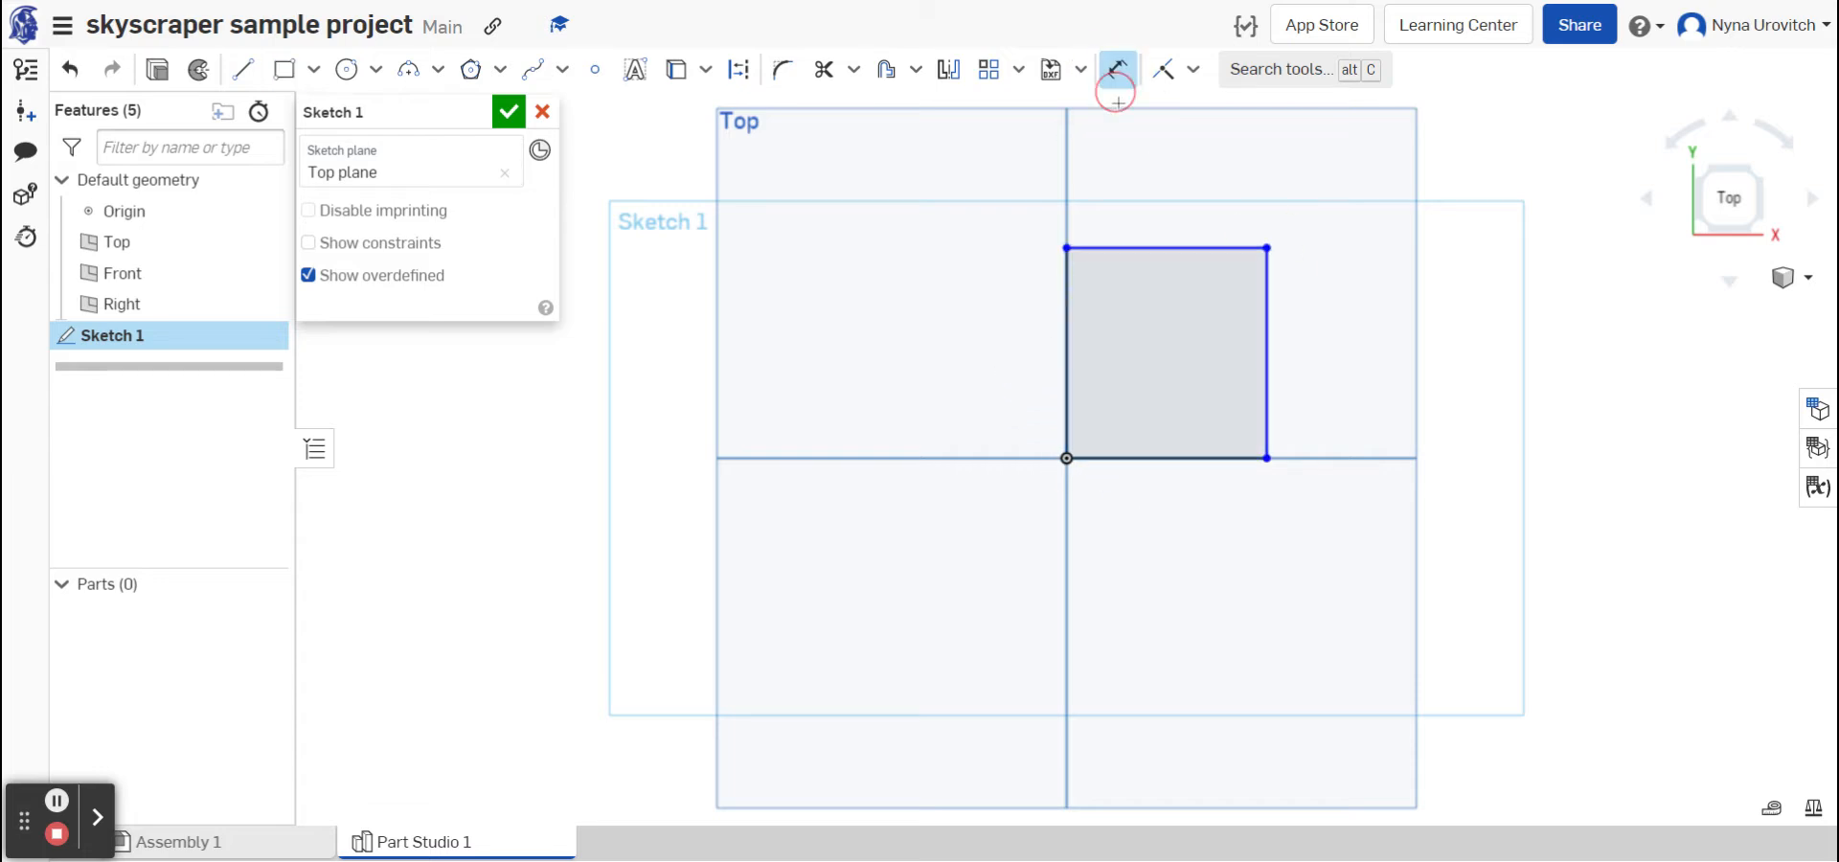
left_click(1163, 246)
left_click(1152, 205)
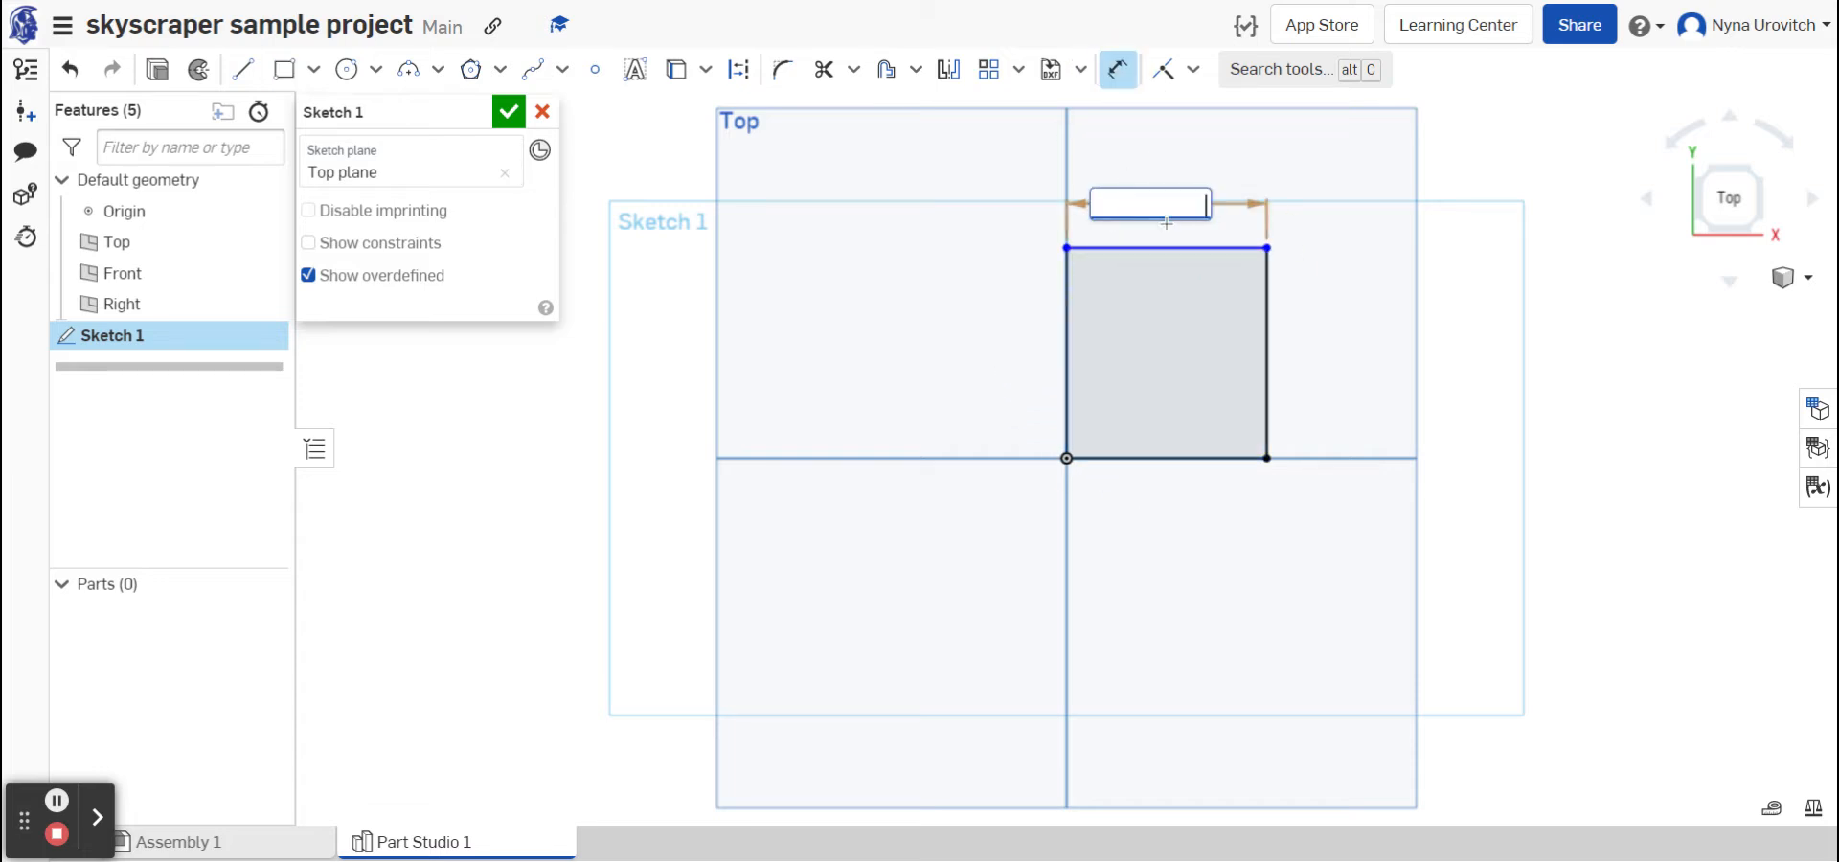
key("Return")
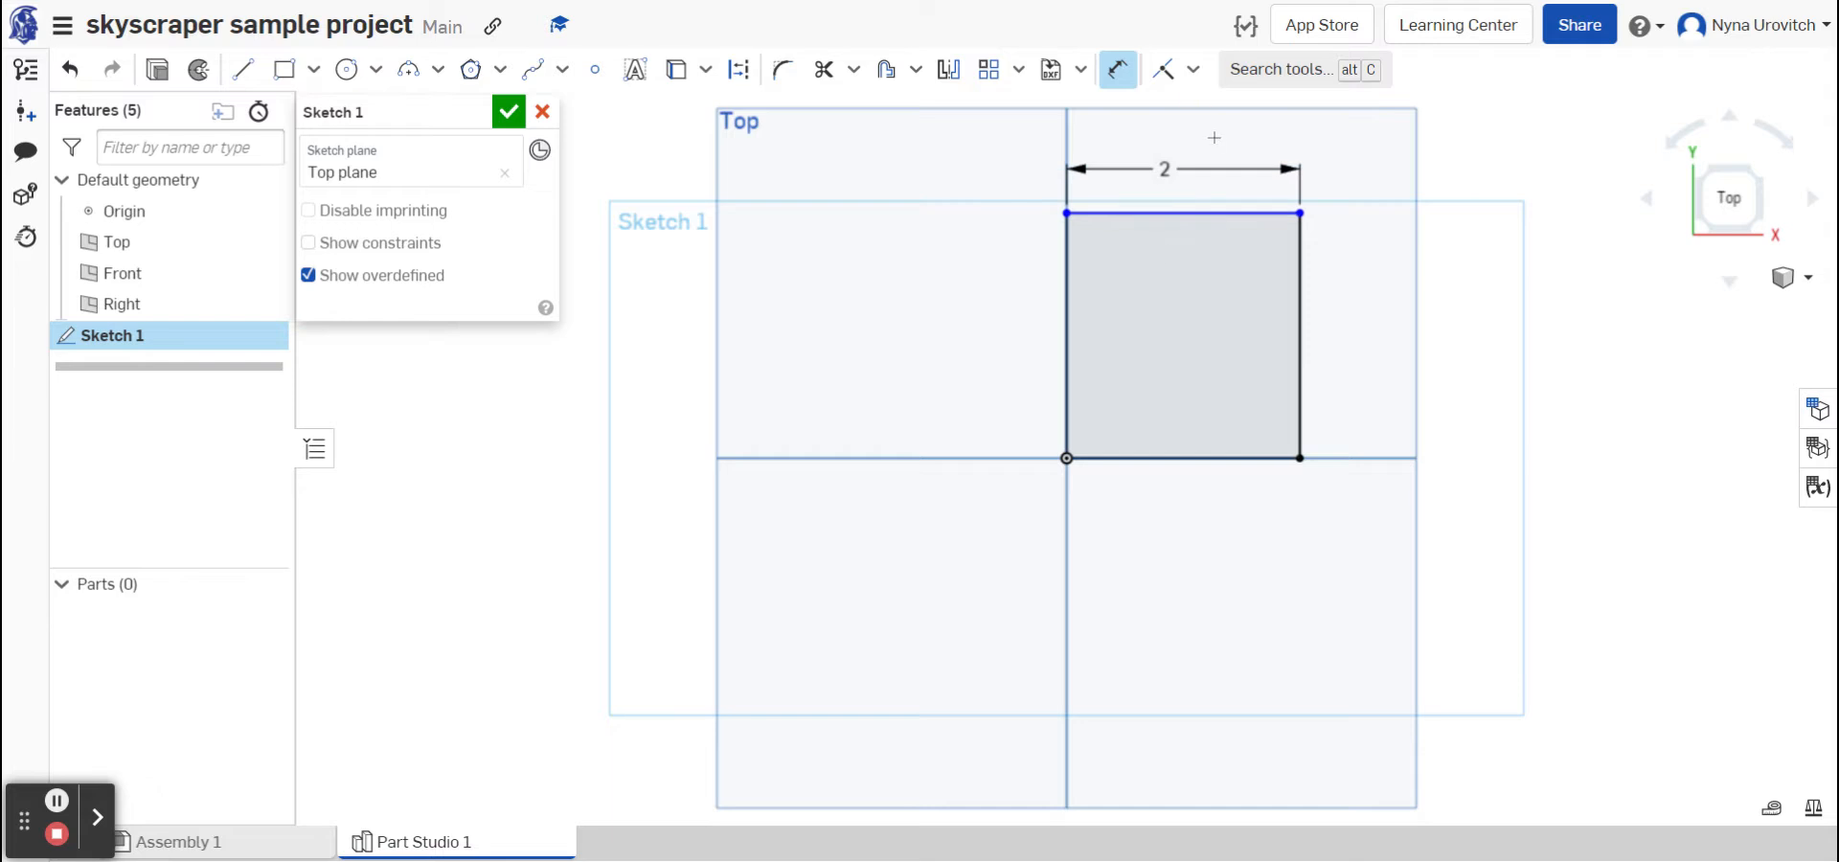
- Apply an Equal constraint between the rectangle's upper edge and its right edge
left_click(1193, 70)
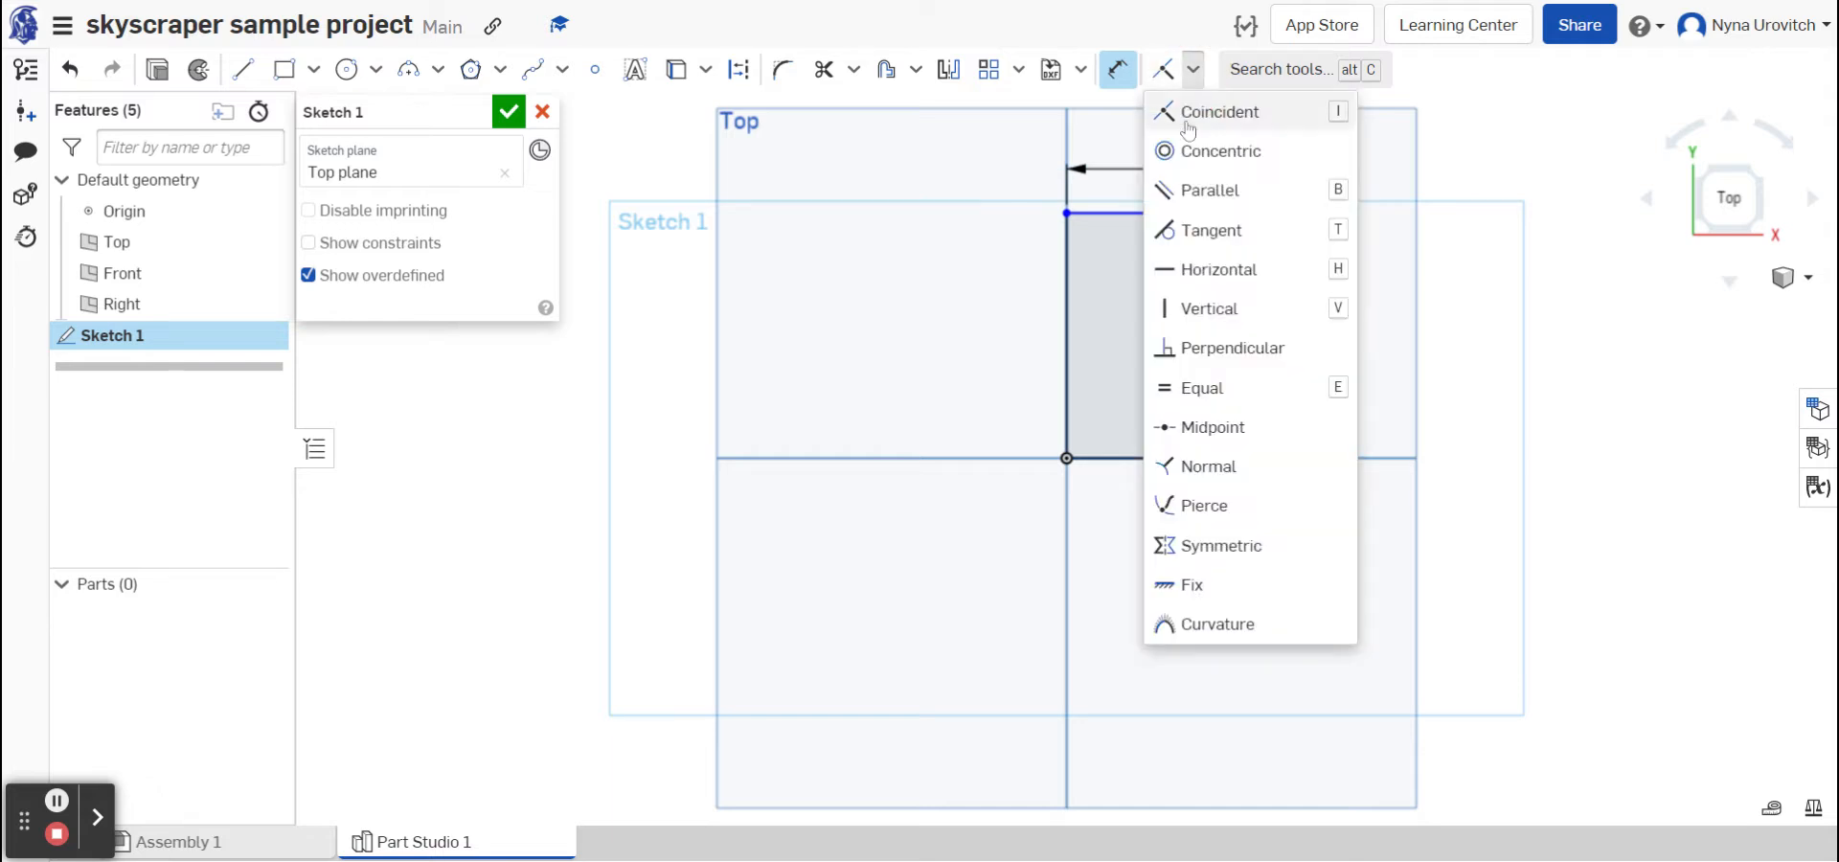
left_click(1181, 384)
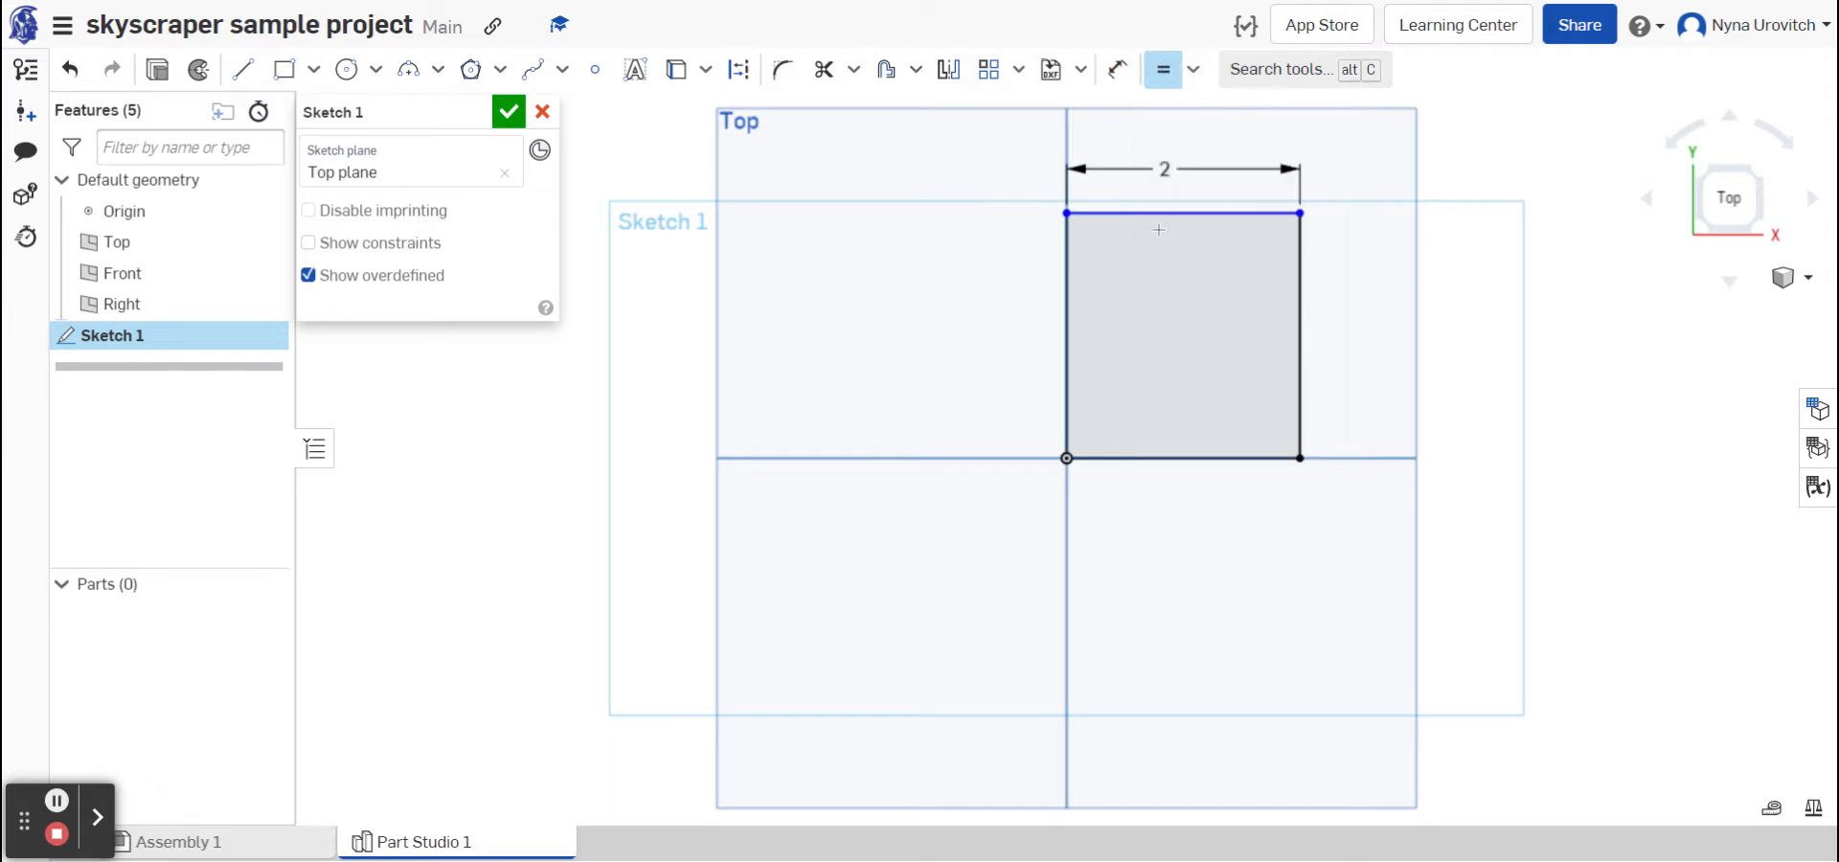
left_click(1207, 213)
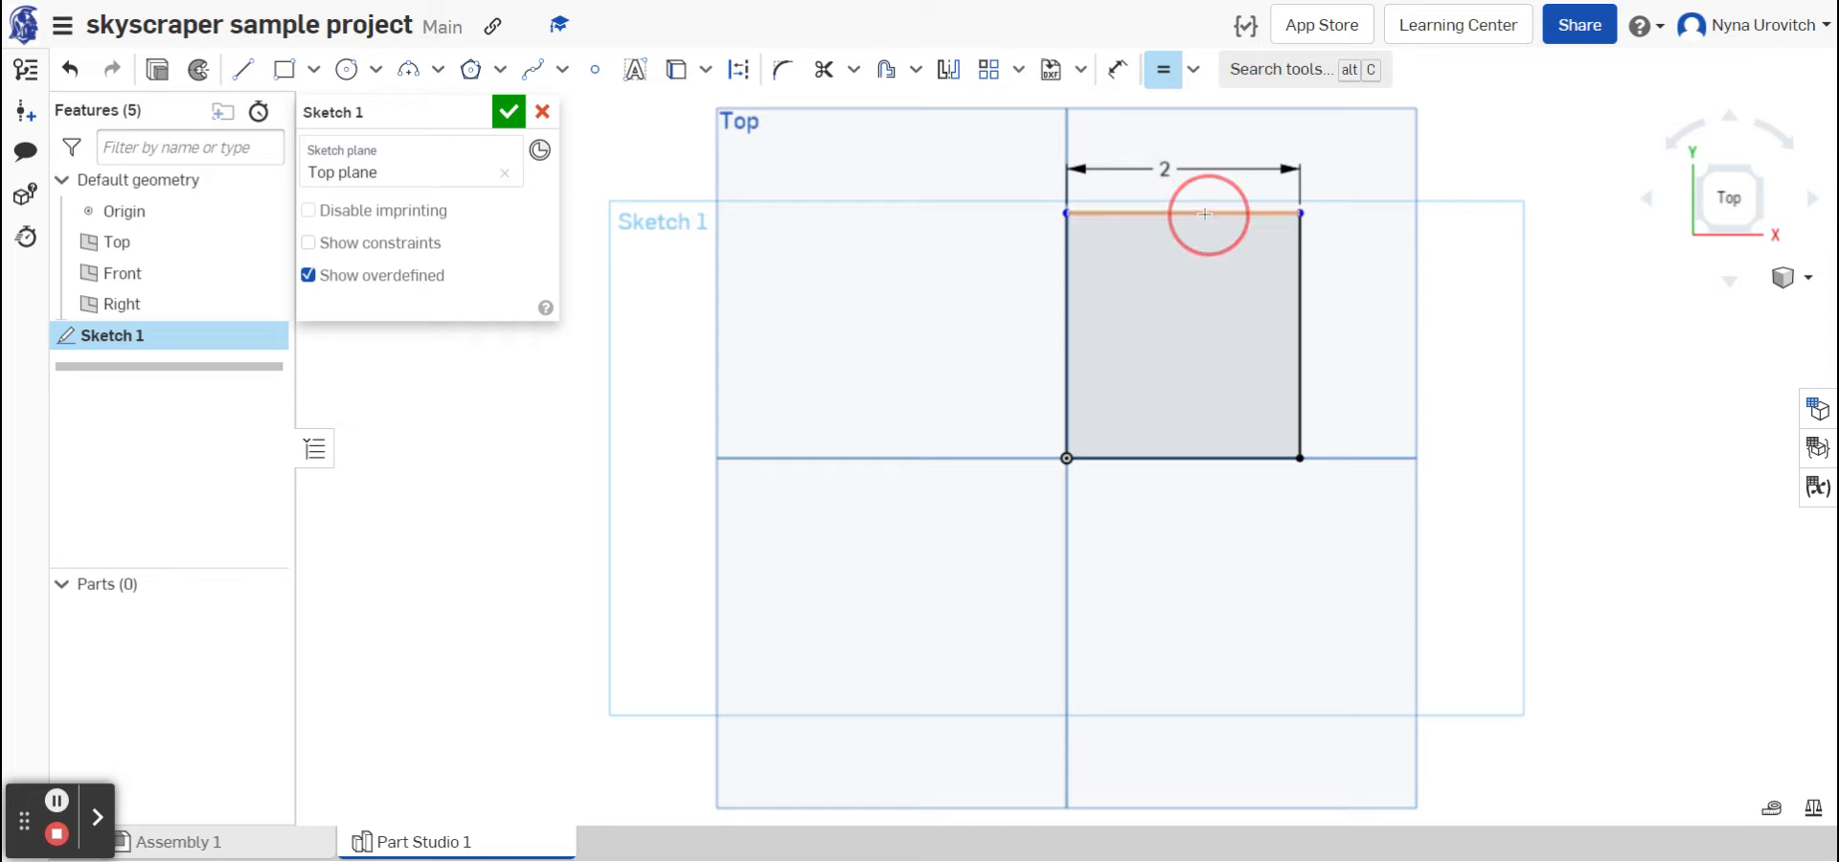
left_click(1300, 273)
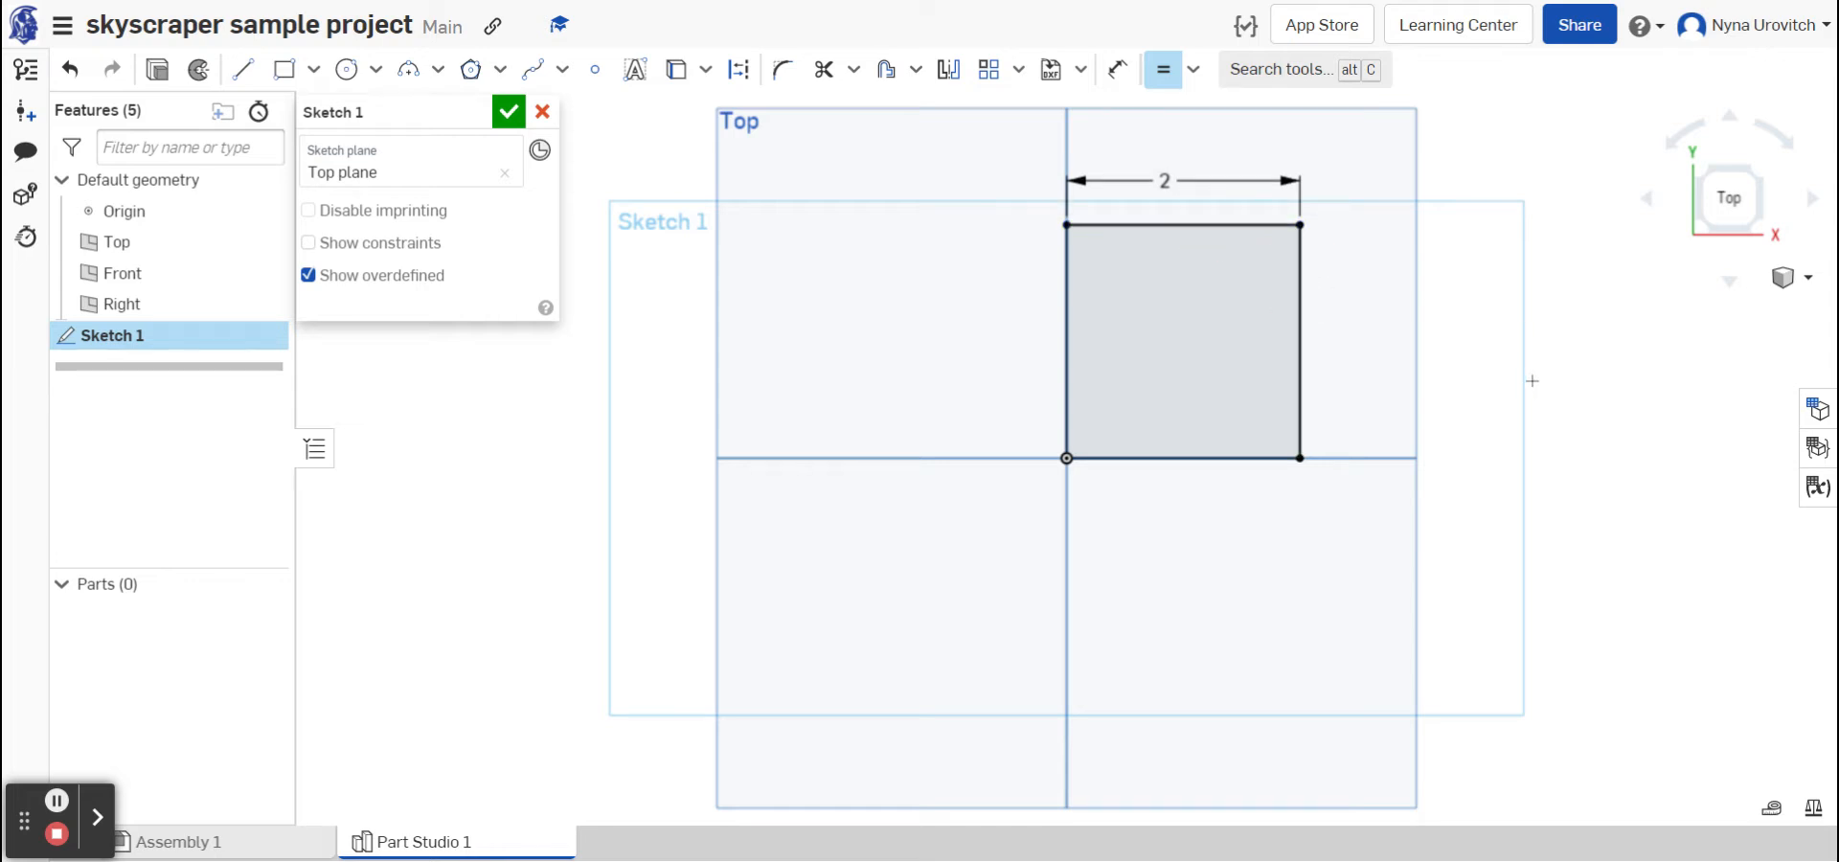
- Extrude the square as a new solid with a blind depth of 0.125 in
left_click(154, 76)
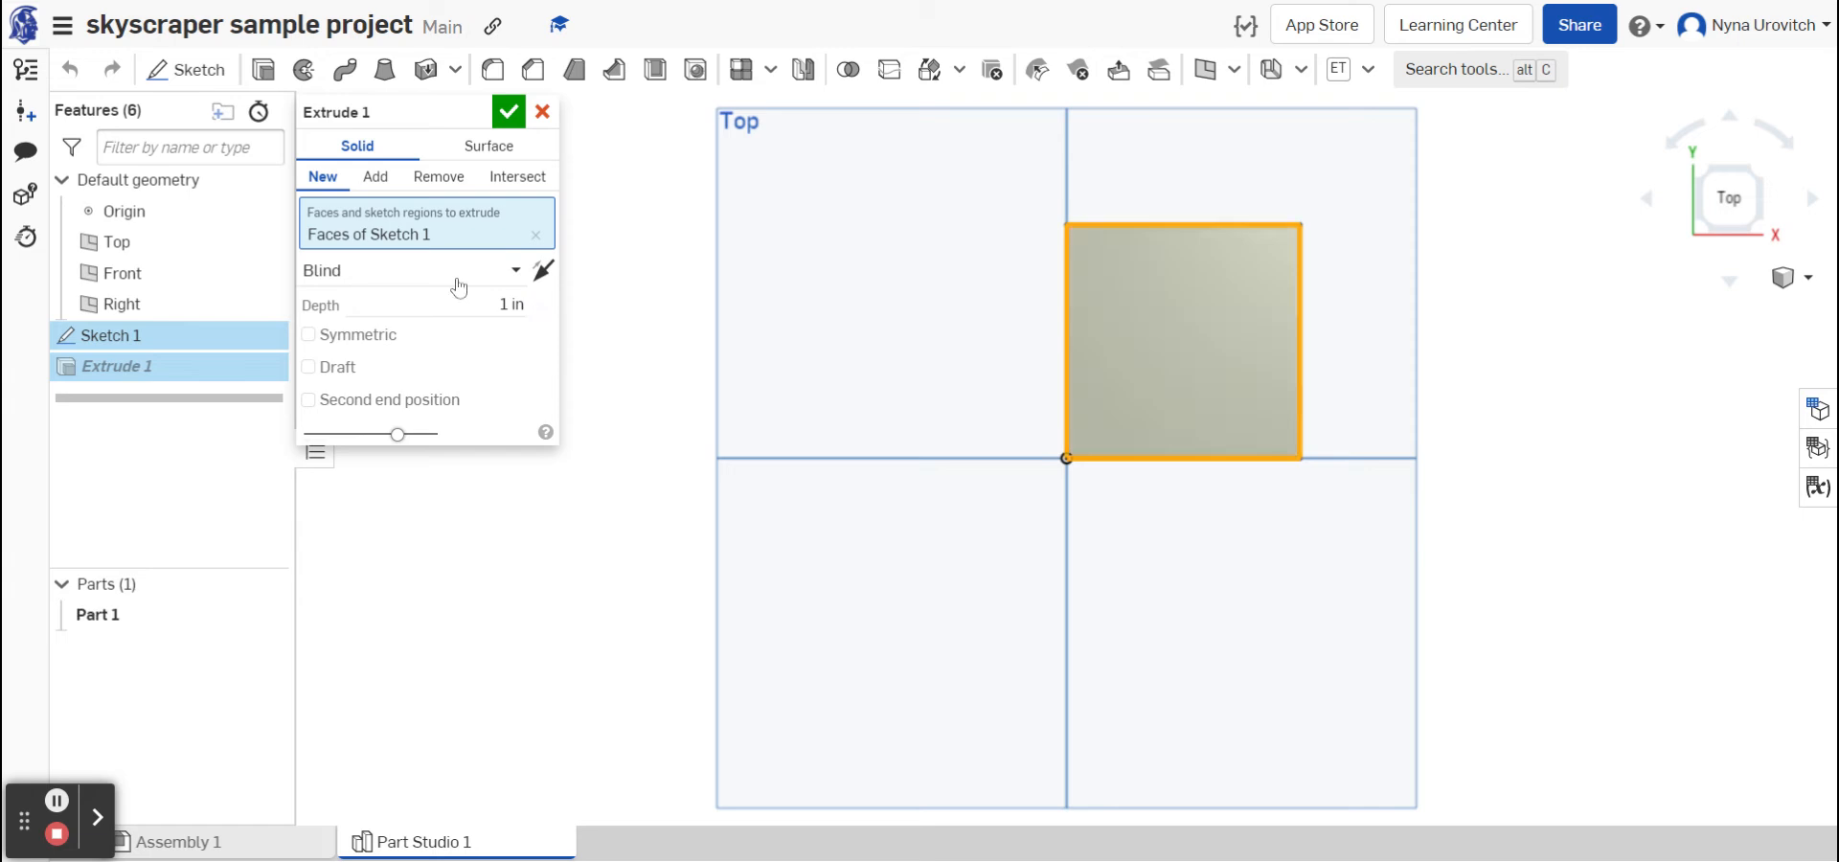
left_click(517, 305)
key("BackSpace")
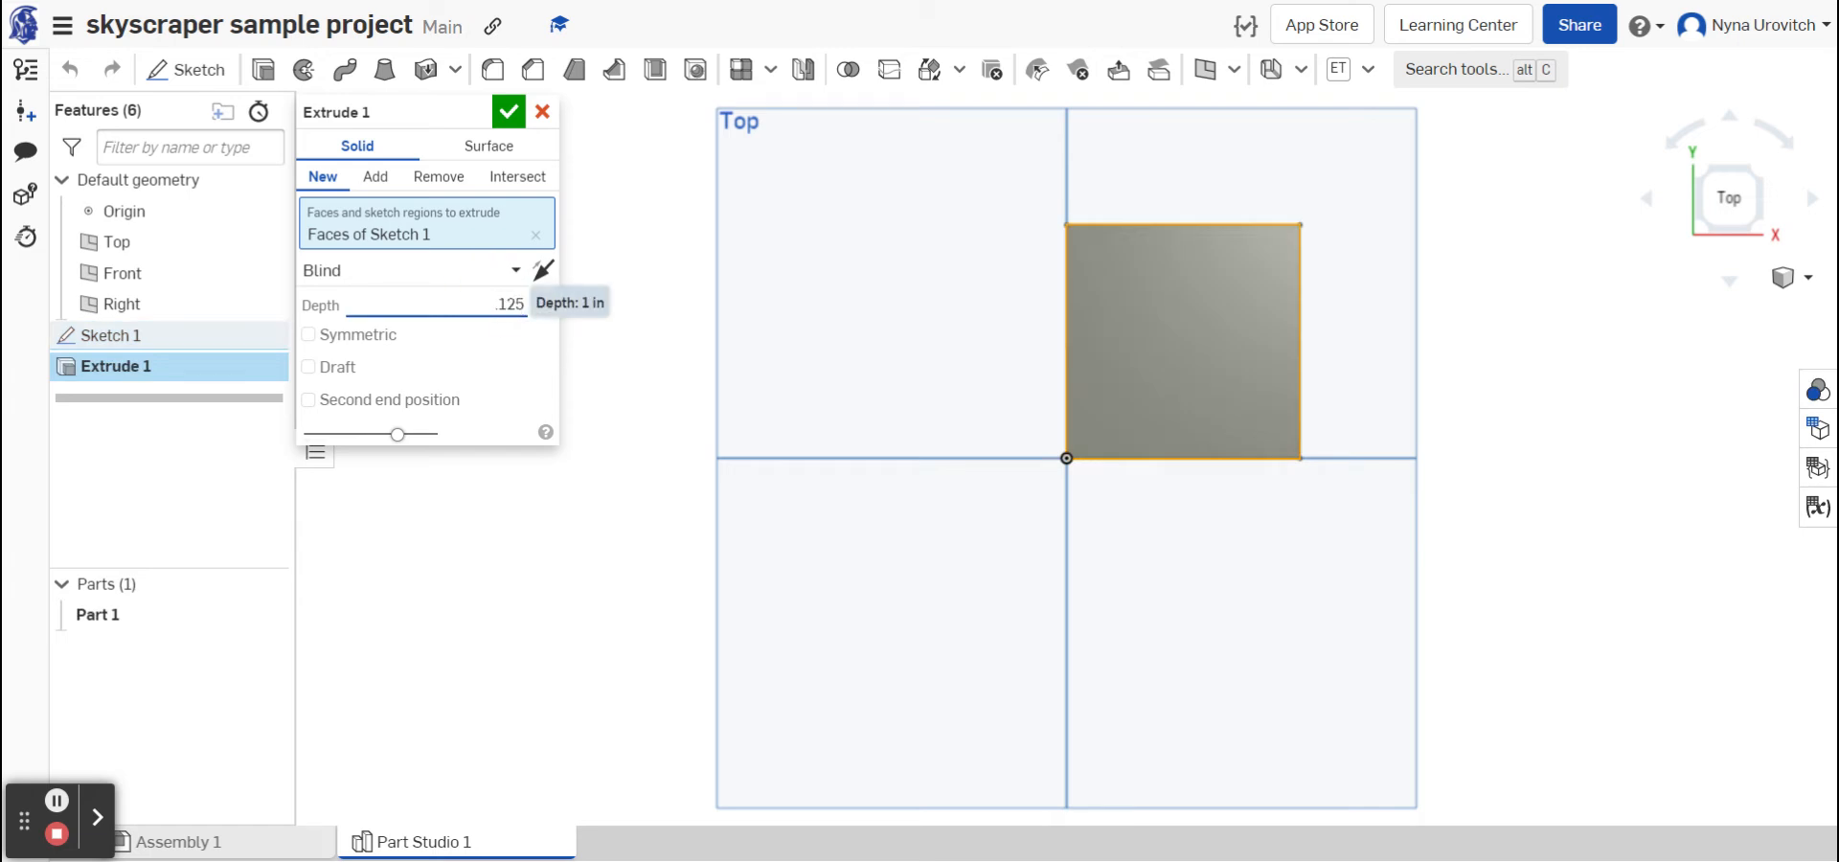
type(".125")
left_click(509, 111)
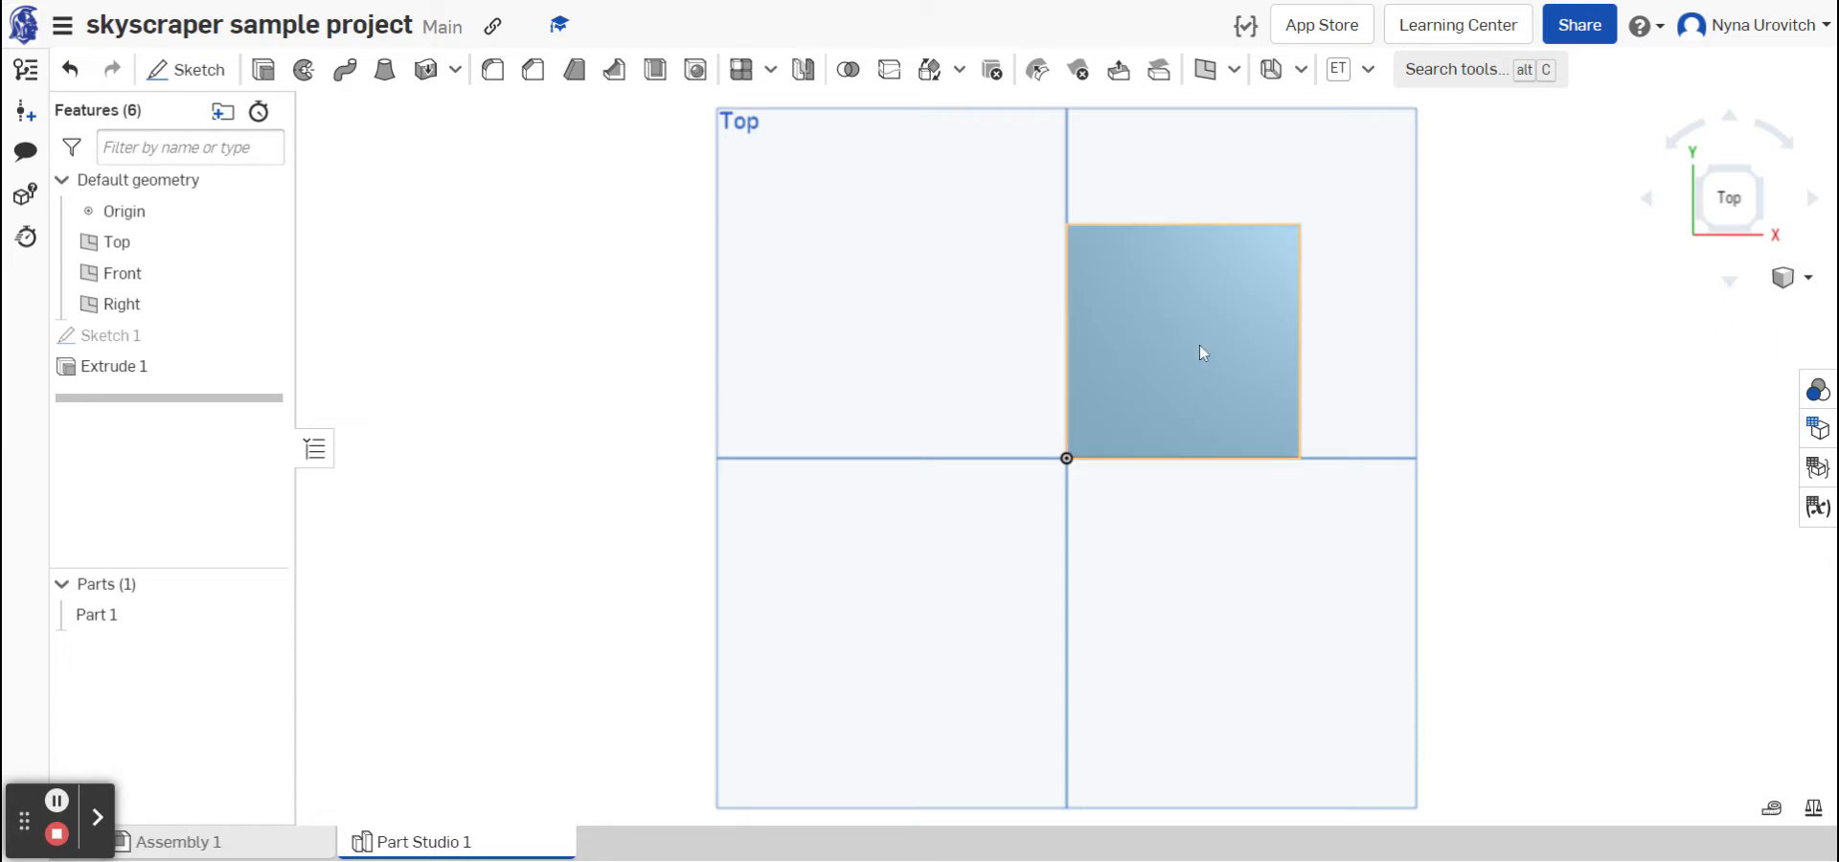
- Sketch a corner rectangle on the plate's upper face from the corner above the origin, about 1.36 by 1.20 in
left_click(1789, 278)
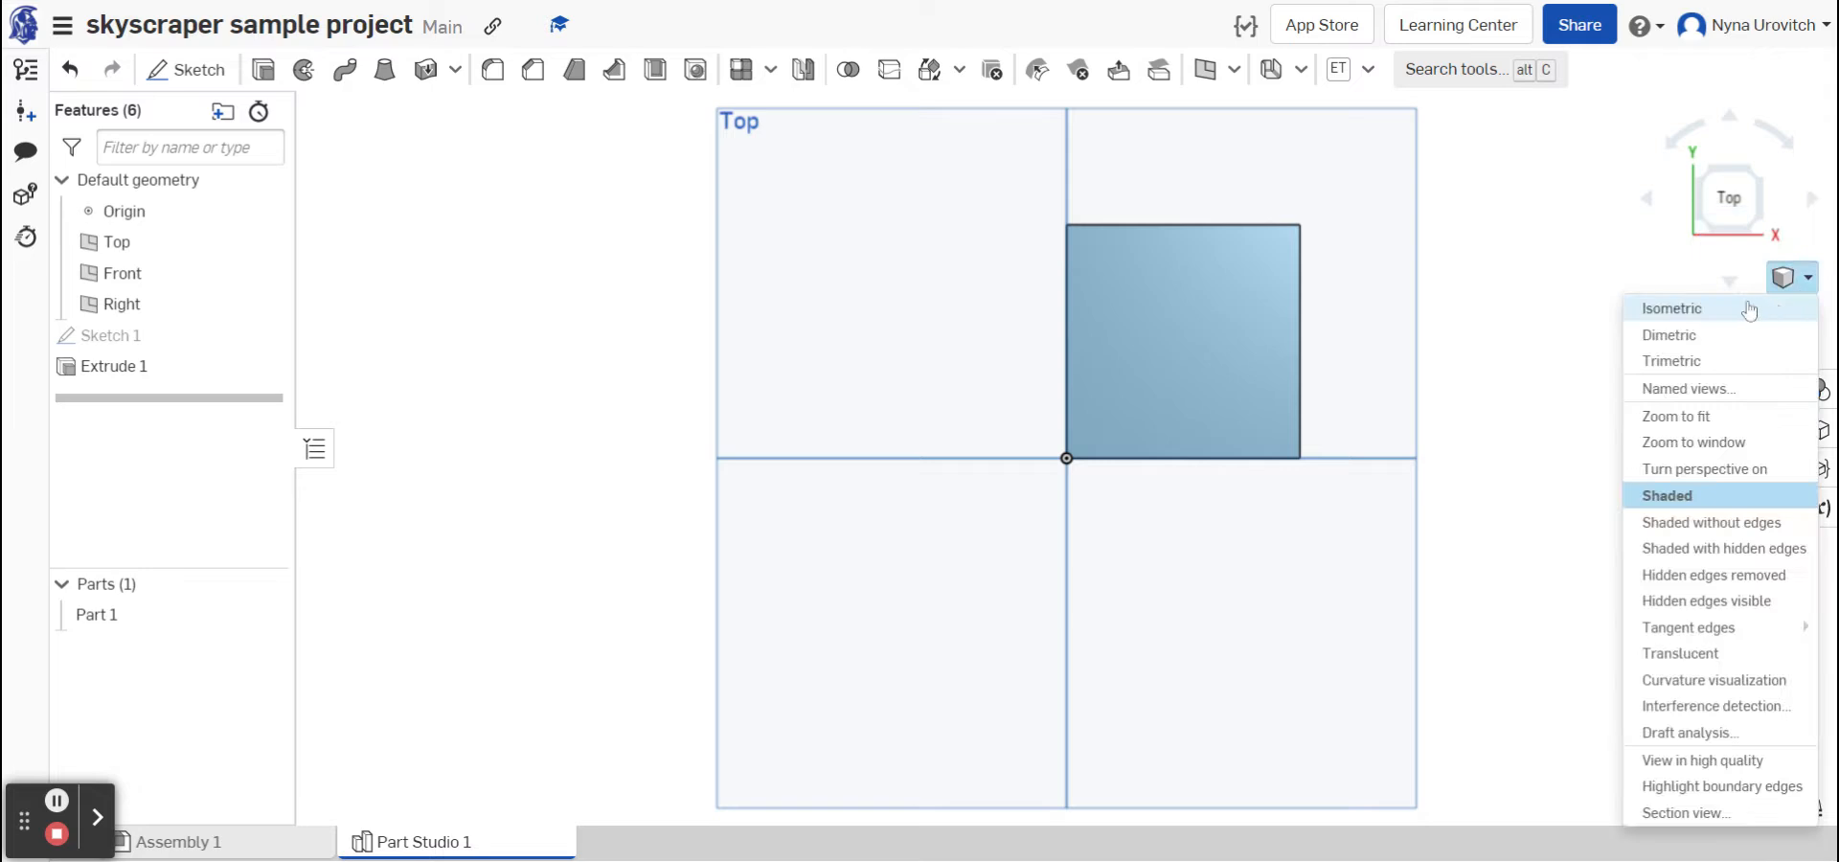
left_click(1749, 308)
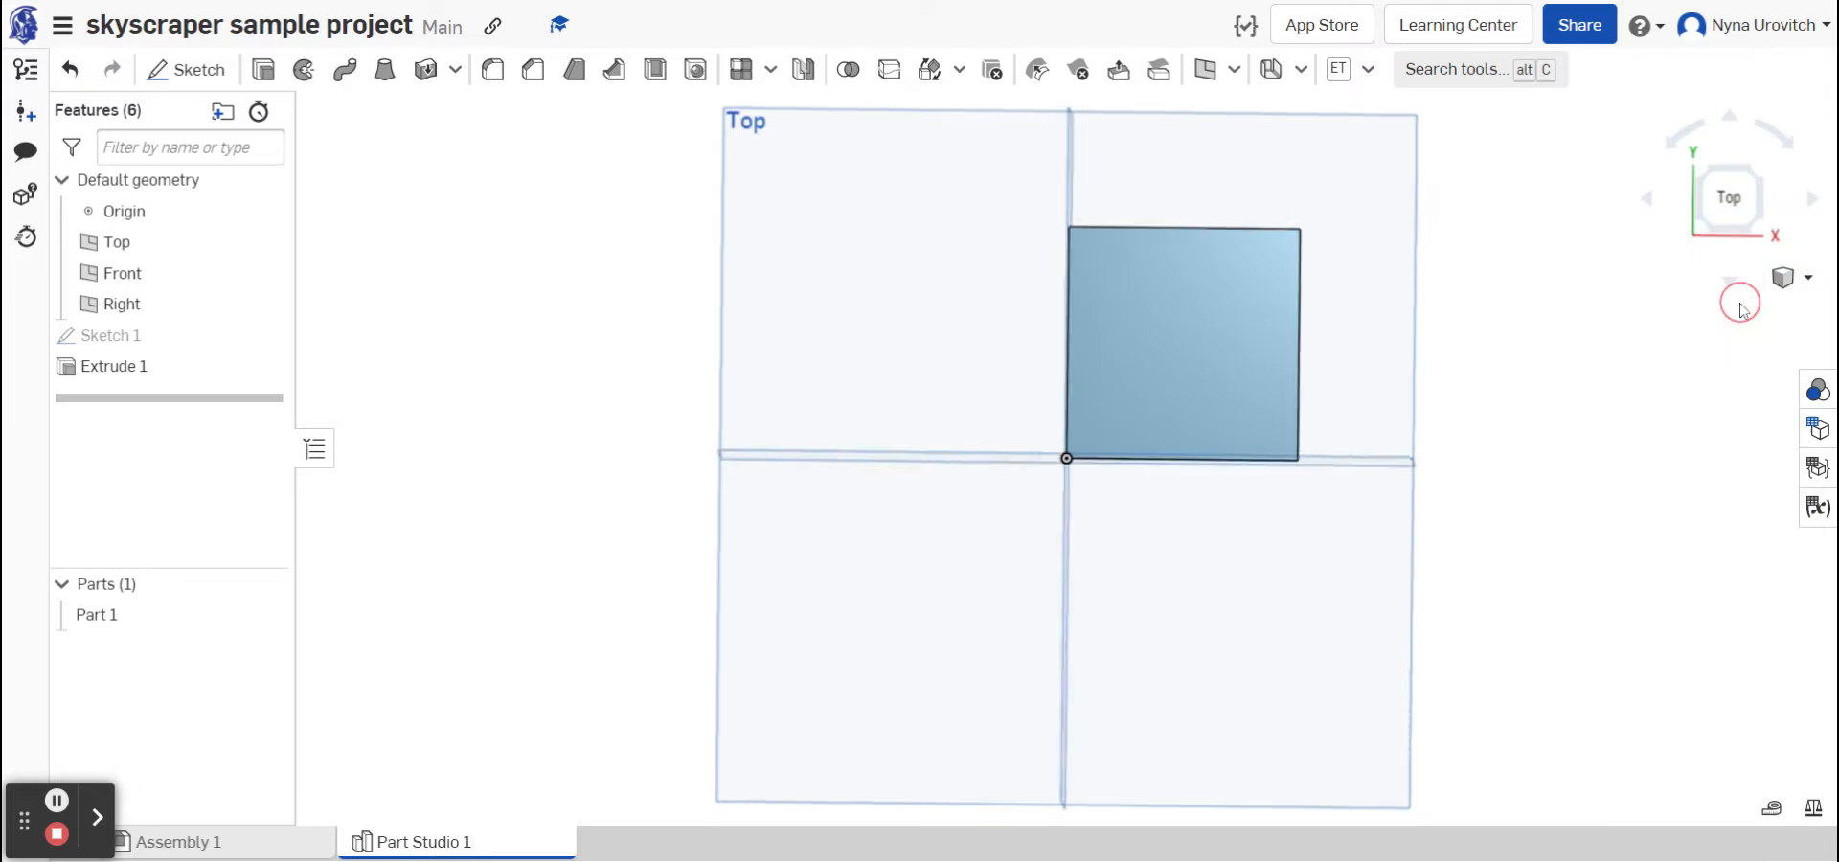
left_click(1160, 437)
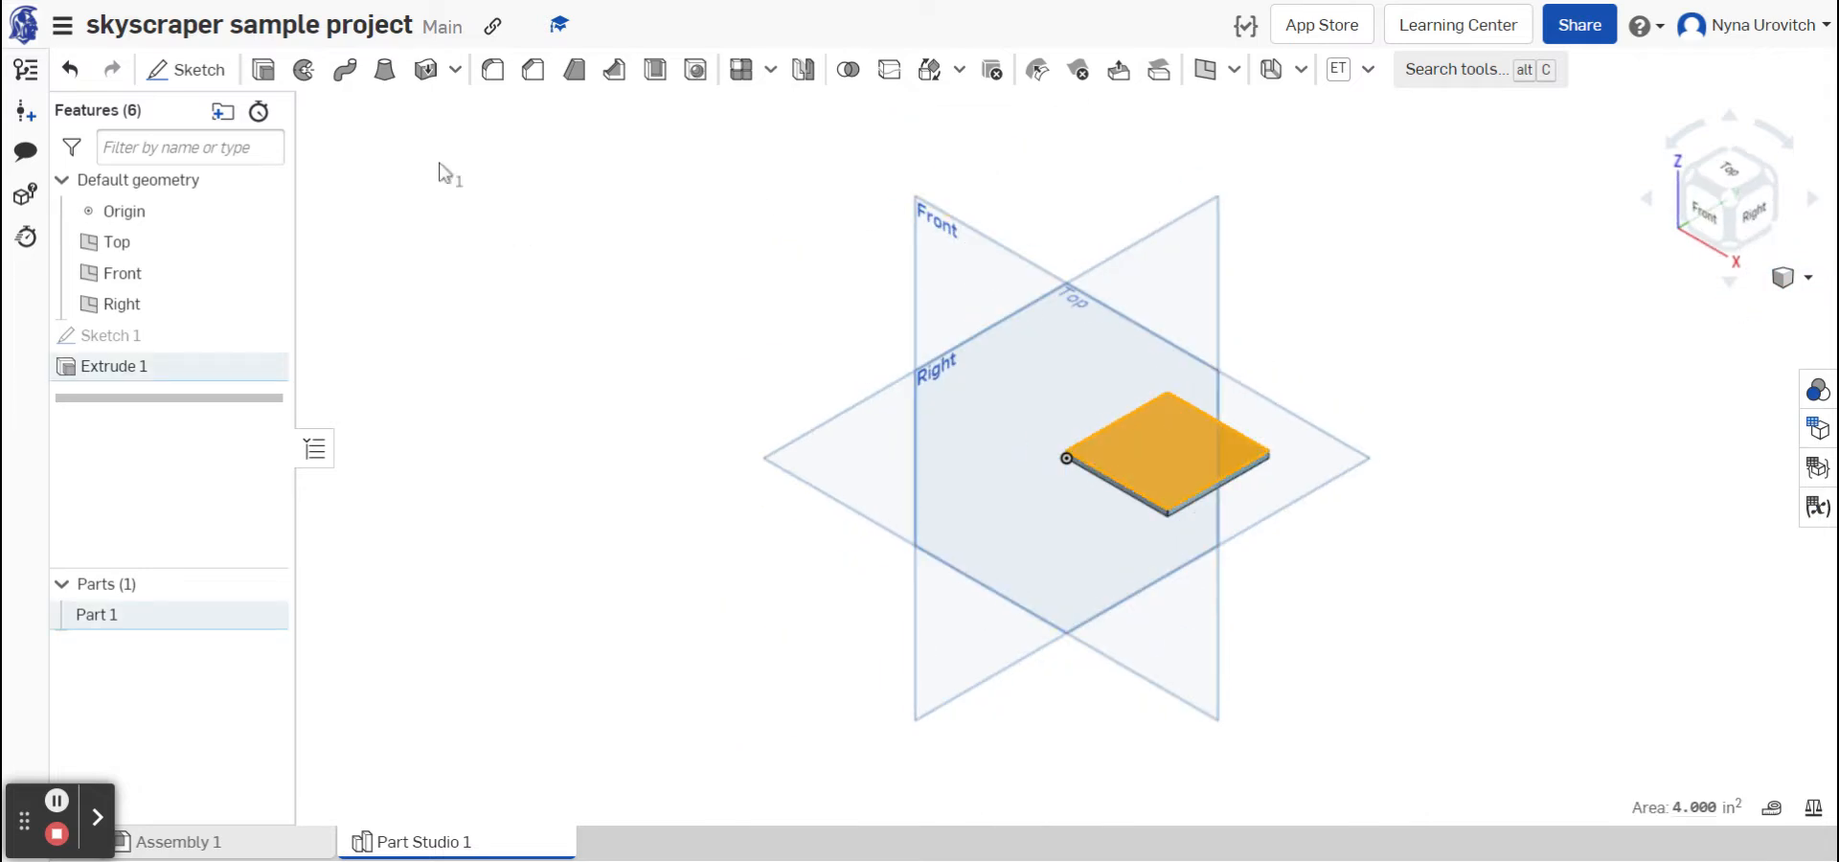
left_click(187, 70)
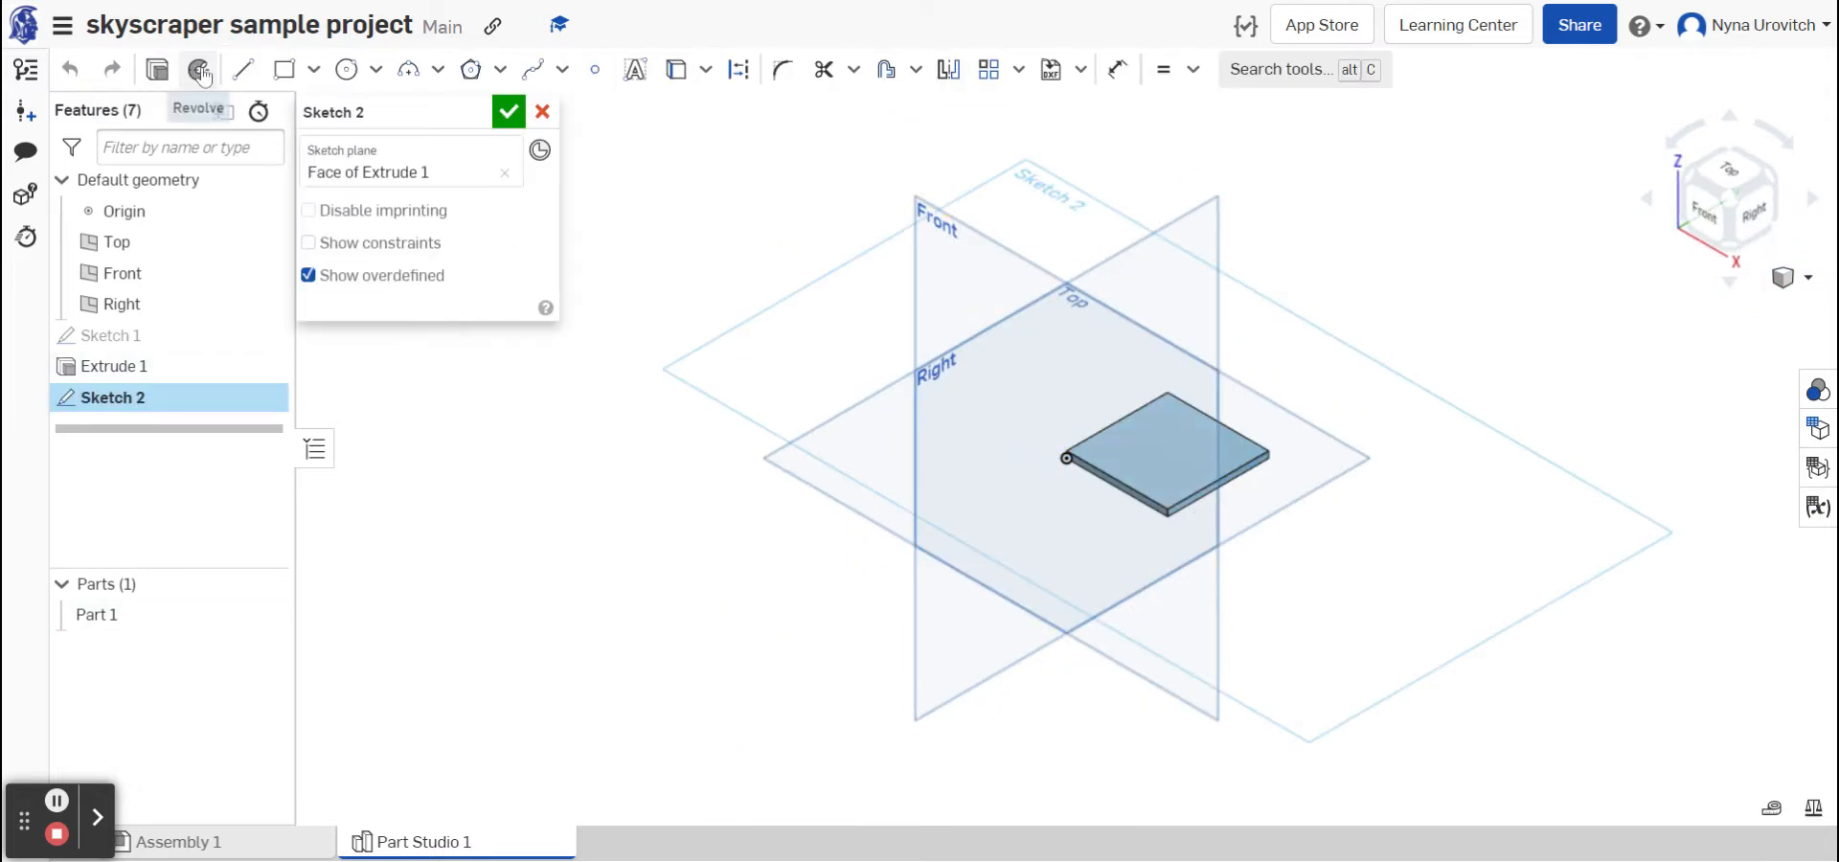
left_click(283, 69)
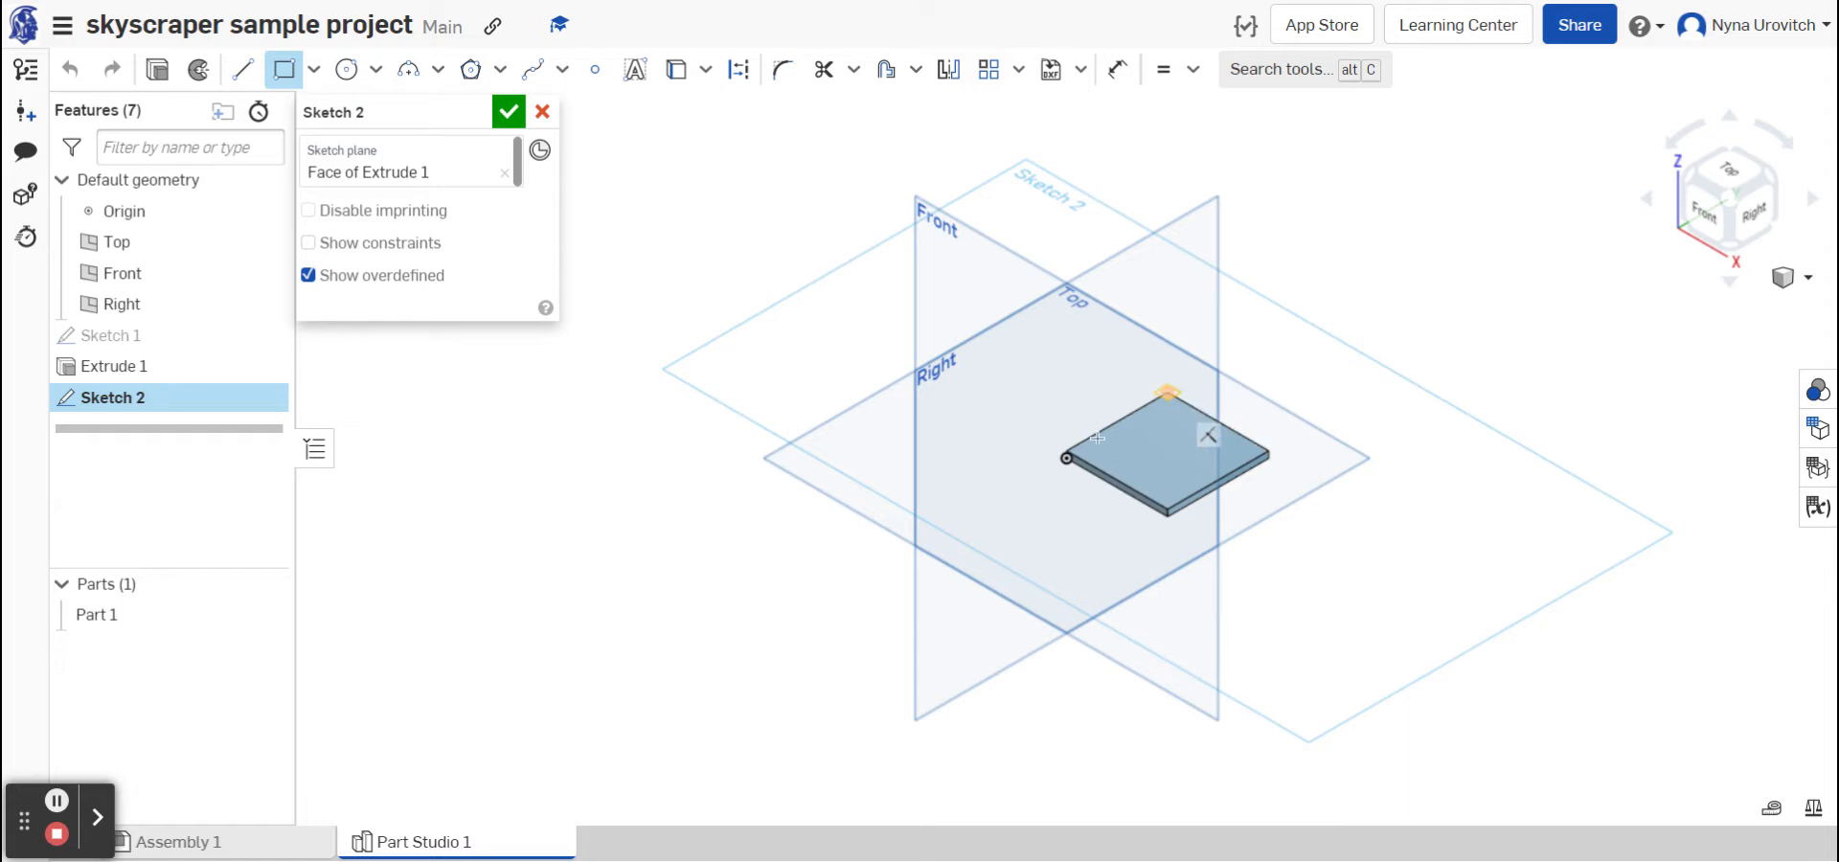
left_click(1067, 458)
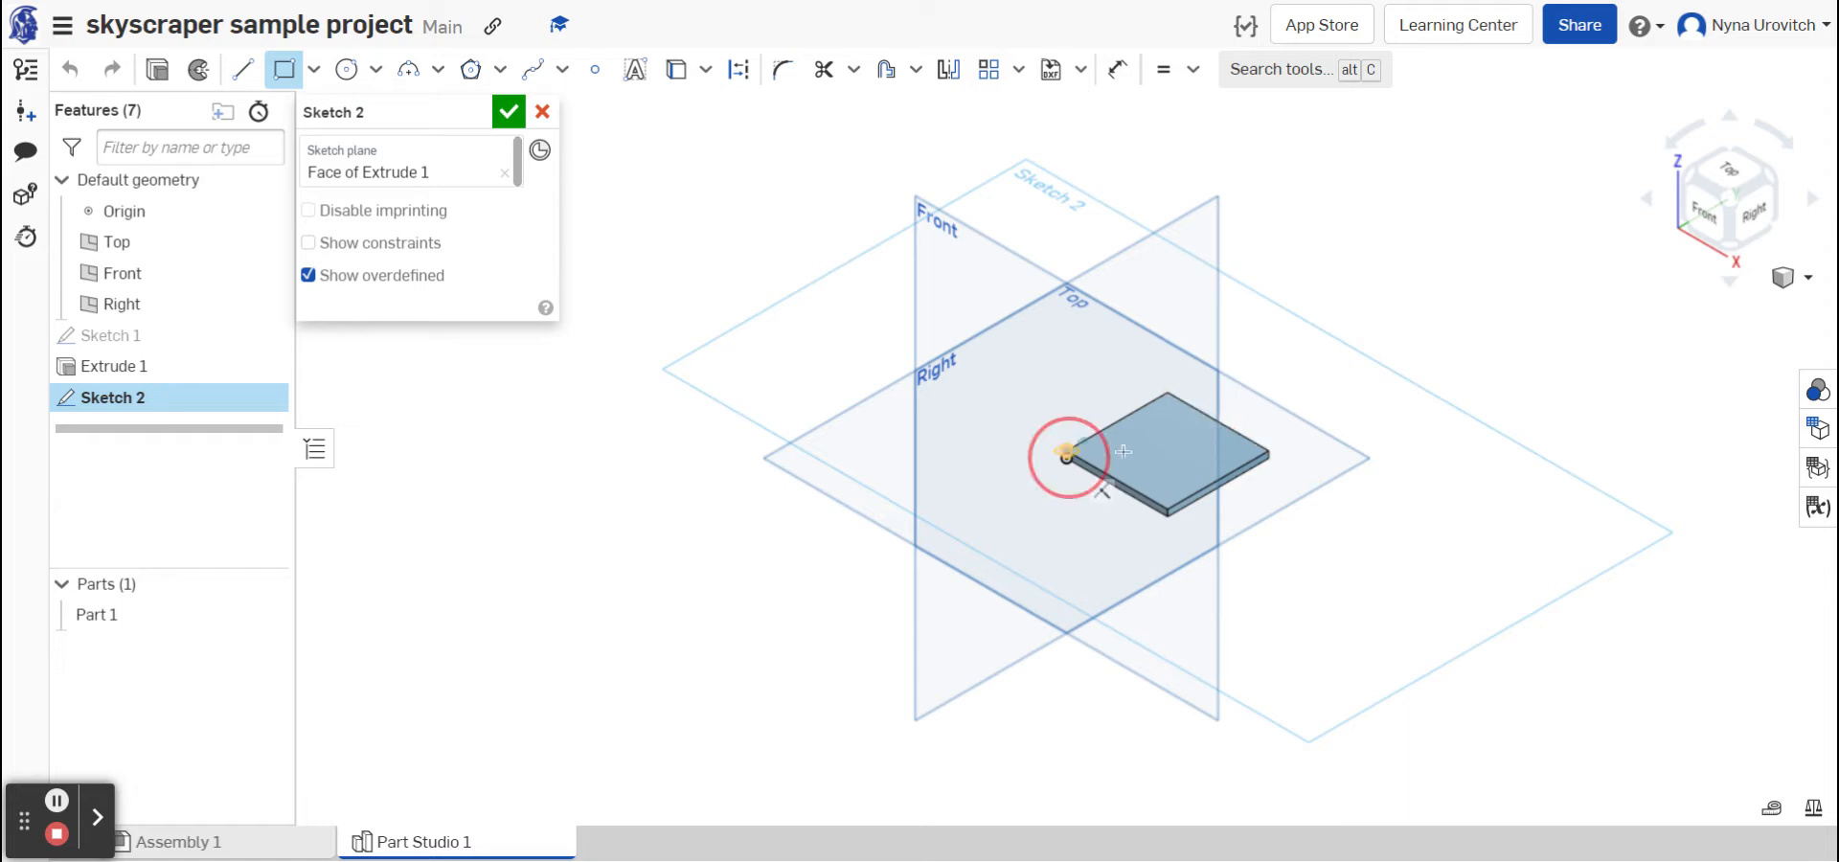
left_click(1197, 446)
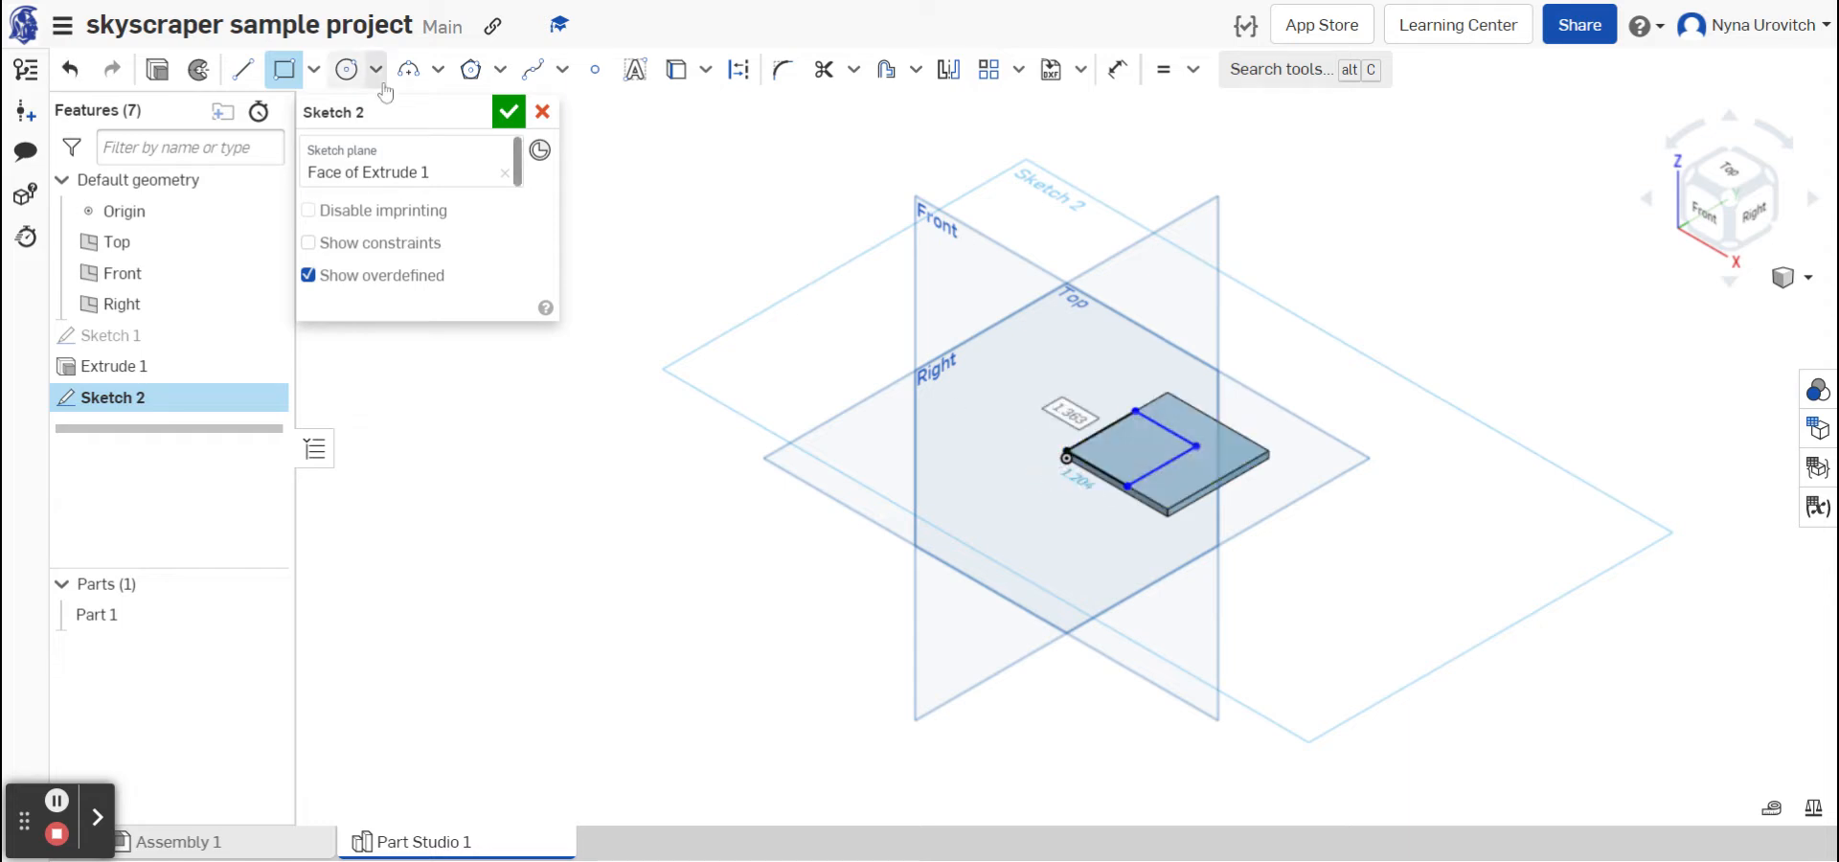
- Dimension two adjacent sides of the new rectangle to 2 in each
left_click(1118, 69)
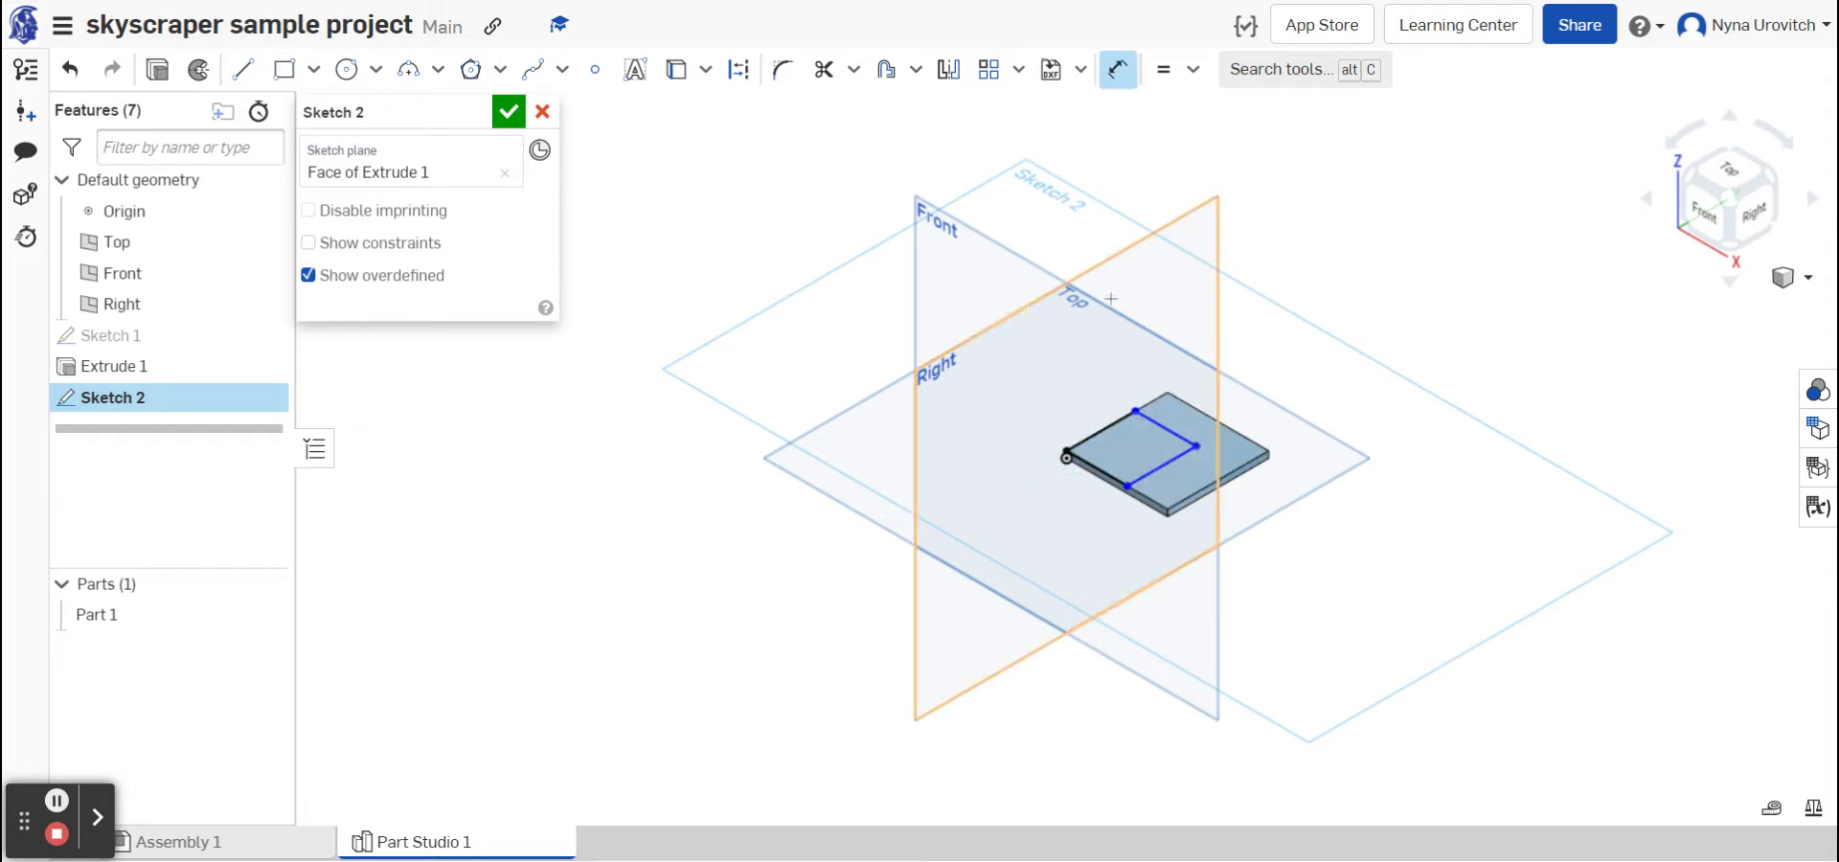
left_click(1104, 427)
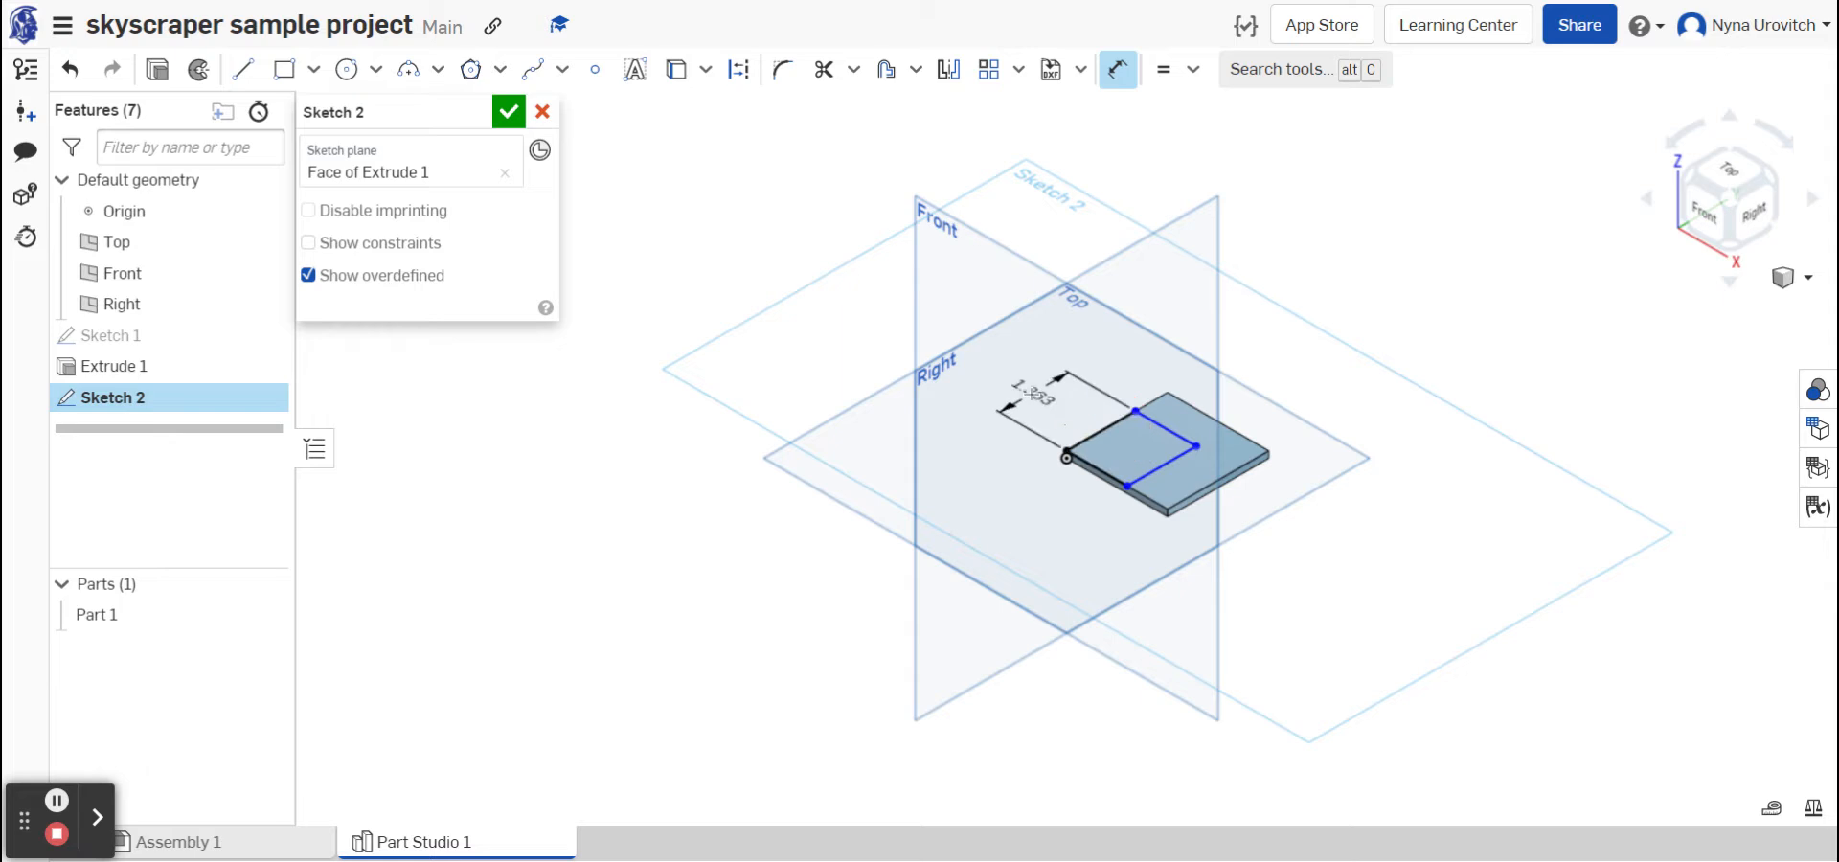
left_click(1030, 391)
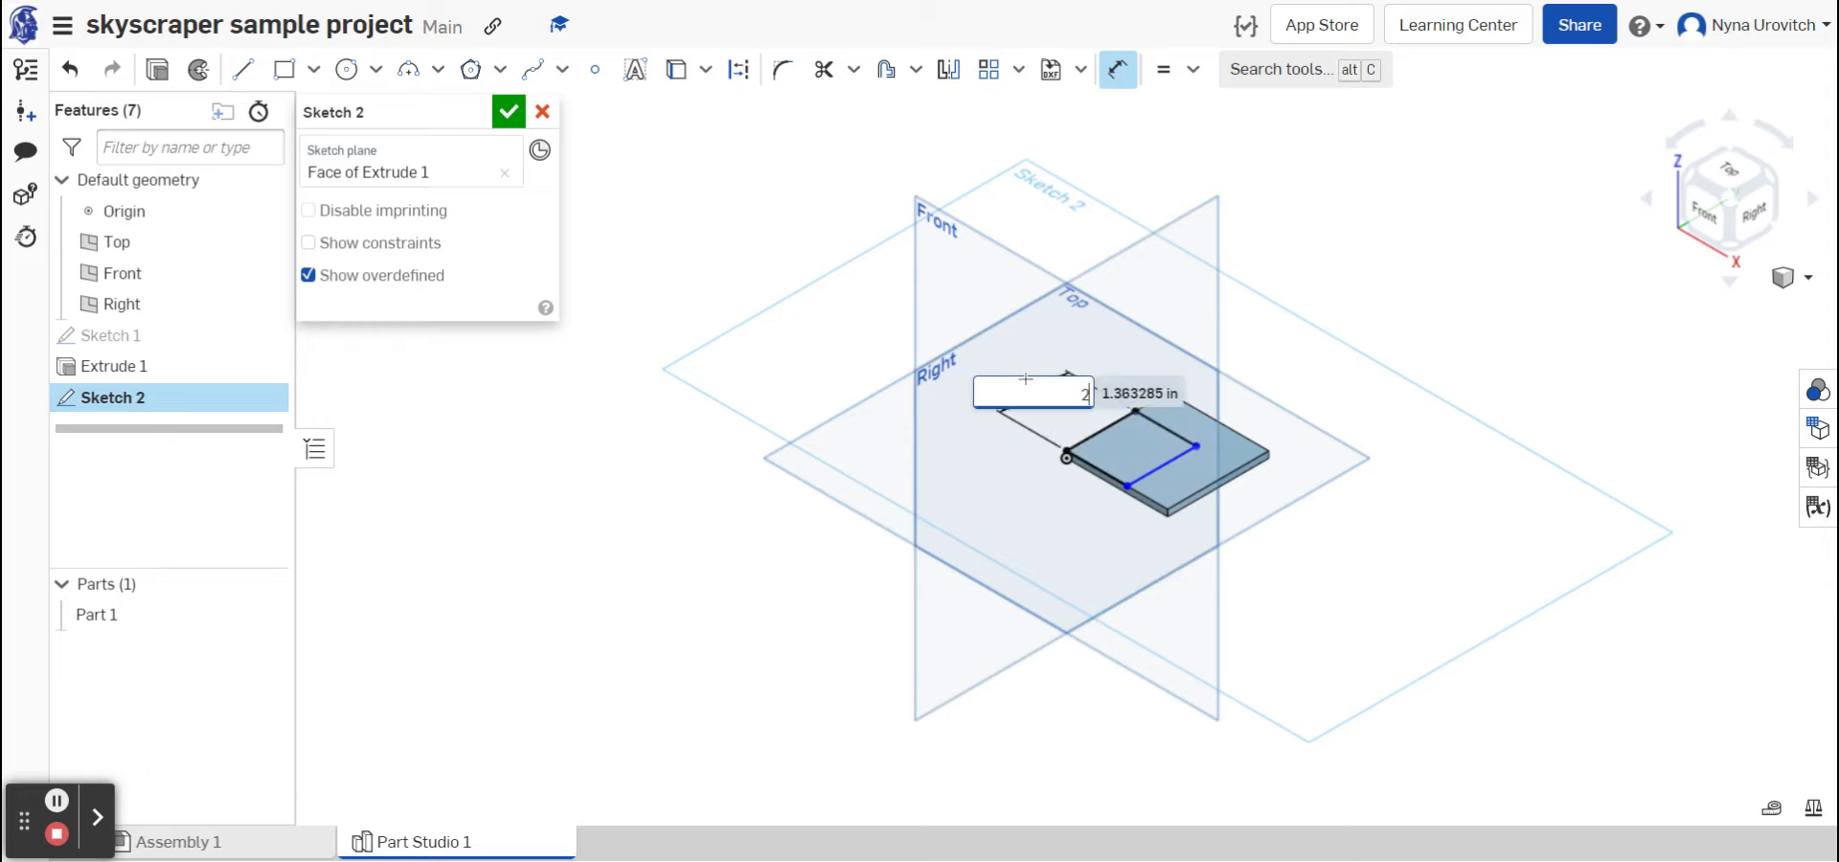
key("Return")
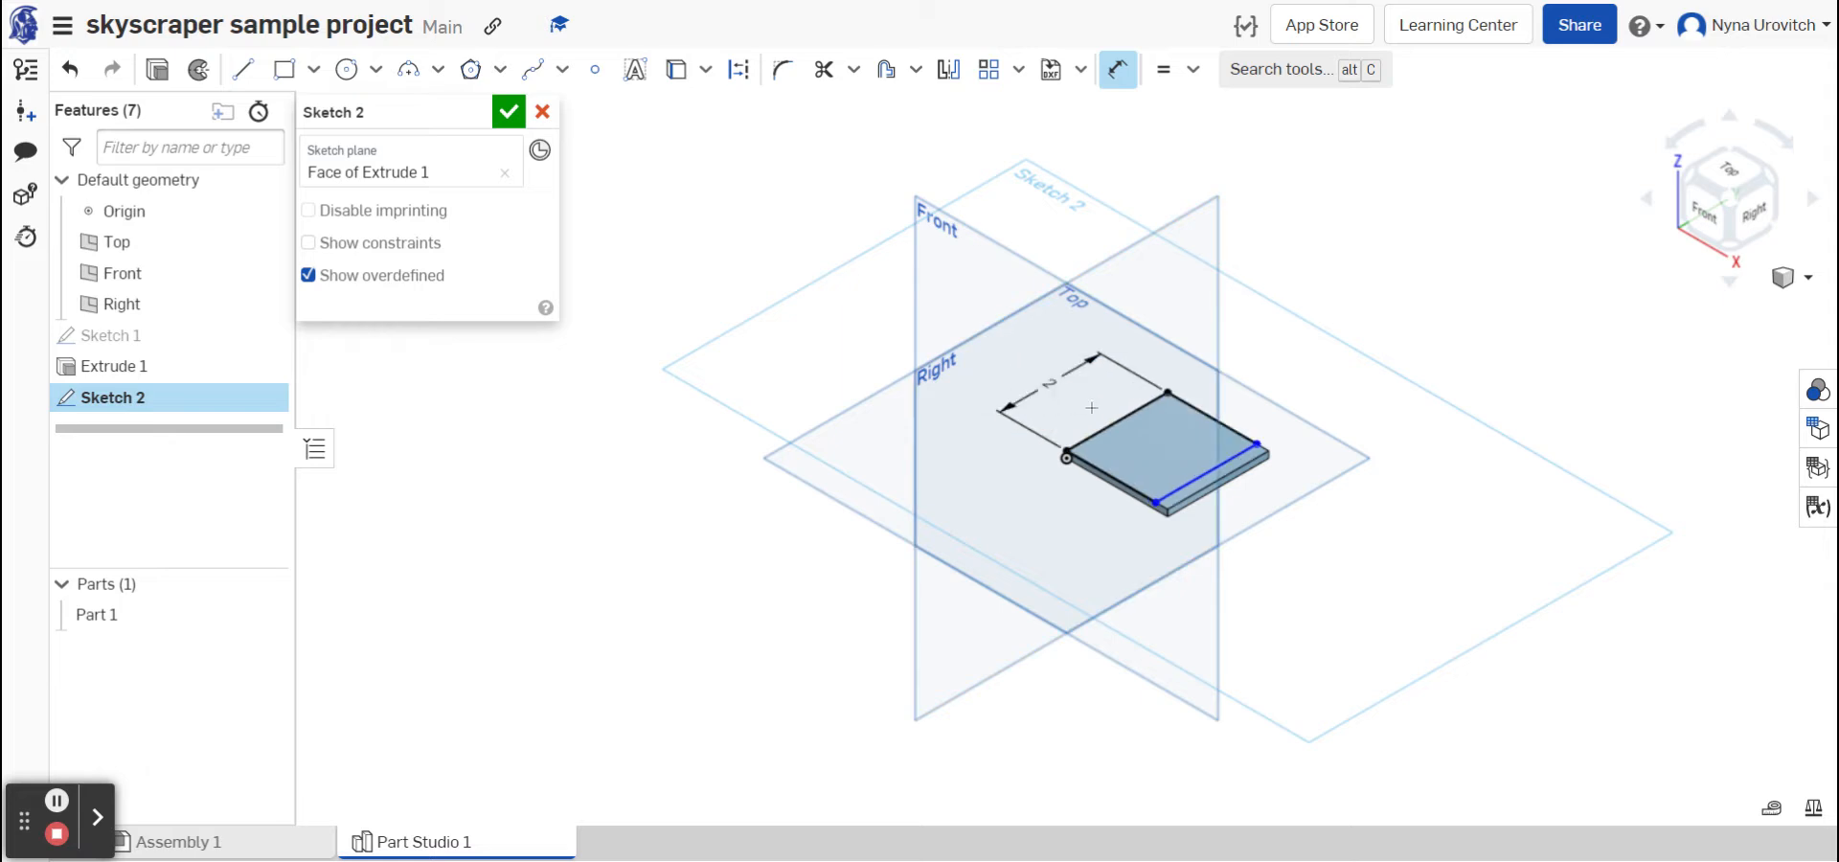
left_click(1113, 480)
left_click(1063, 532)
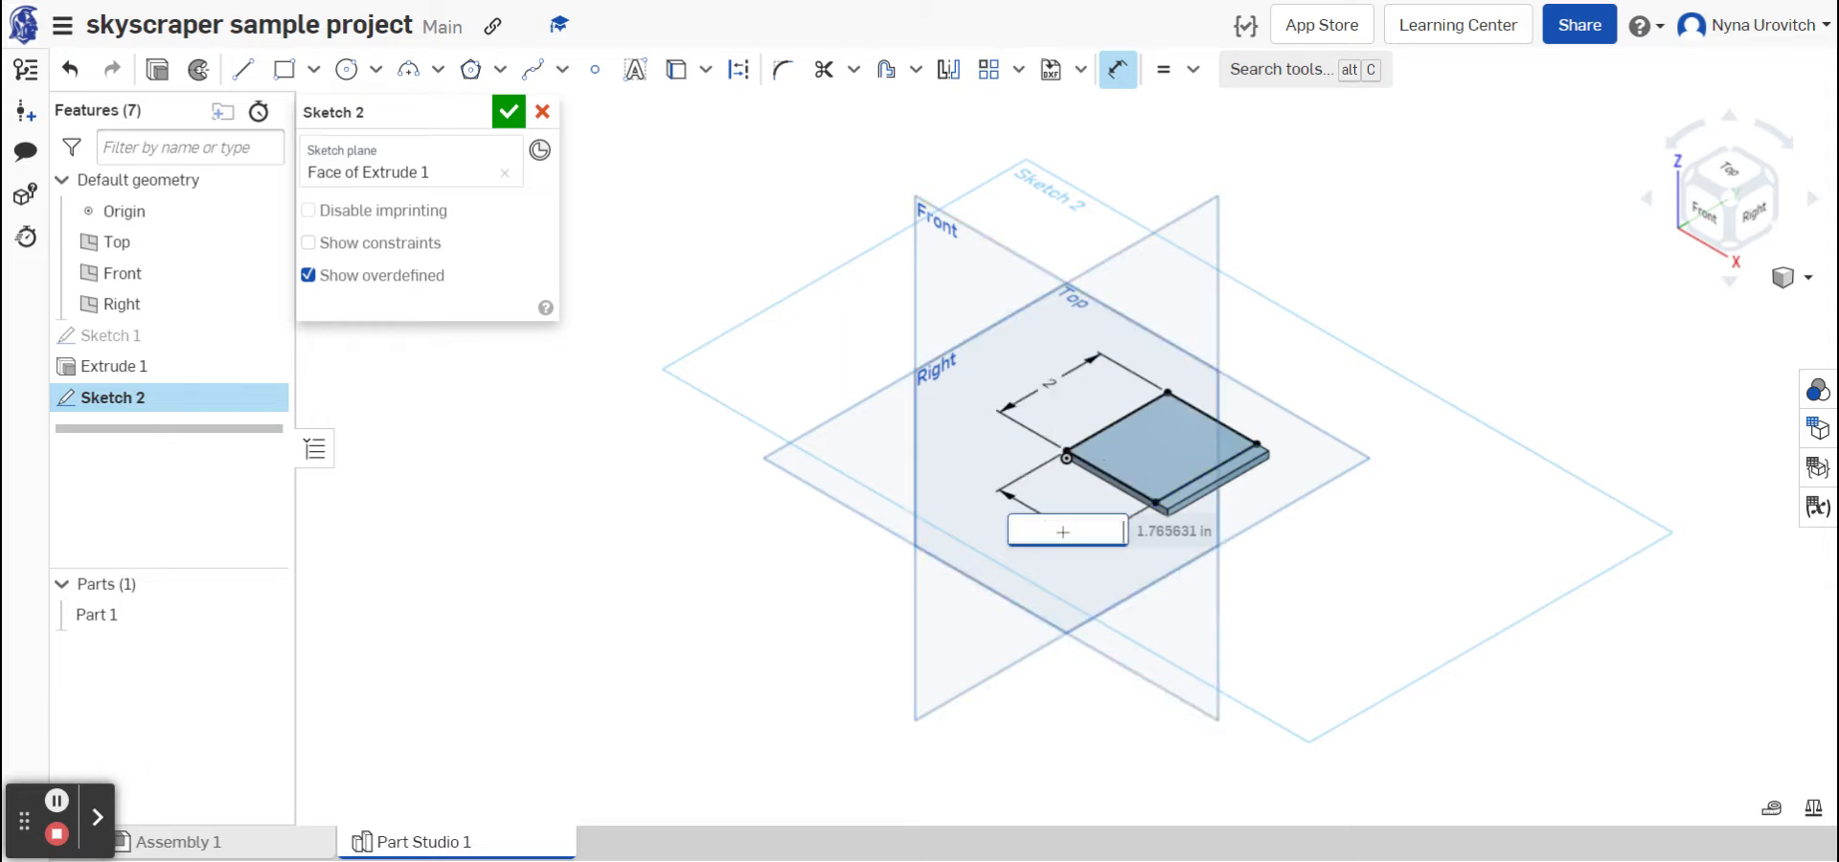
type("2")
key("Return")
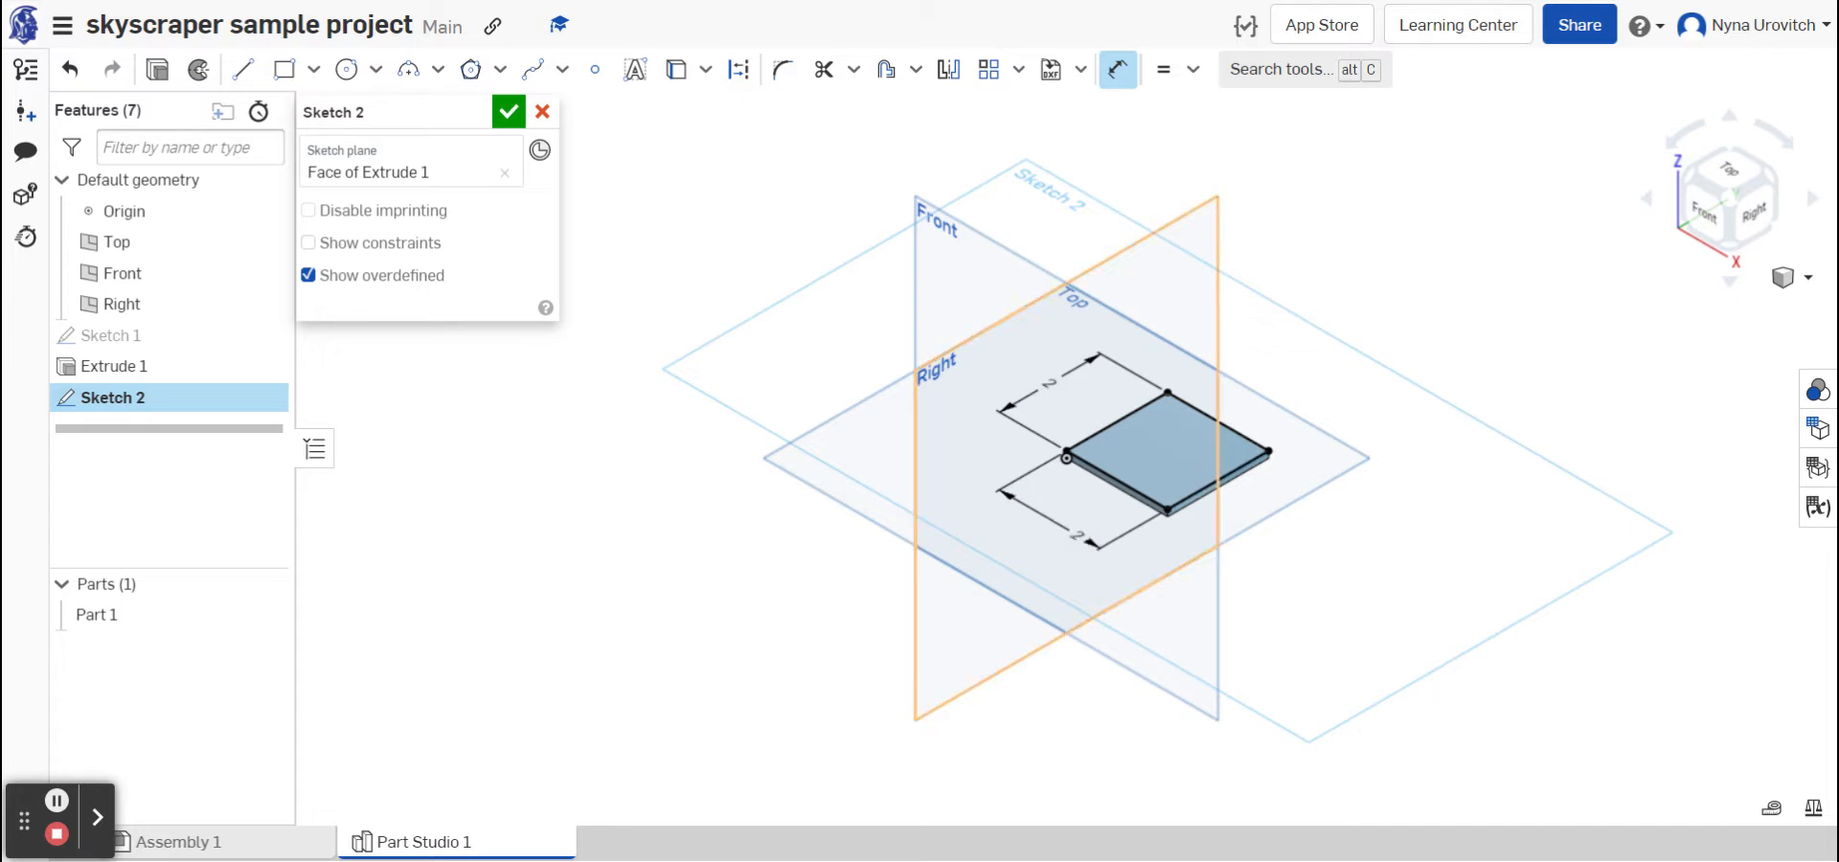
- Try to edit the first 2 in dimension of the second sketch and discard that sketch
left_click(1049, 384)
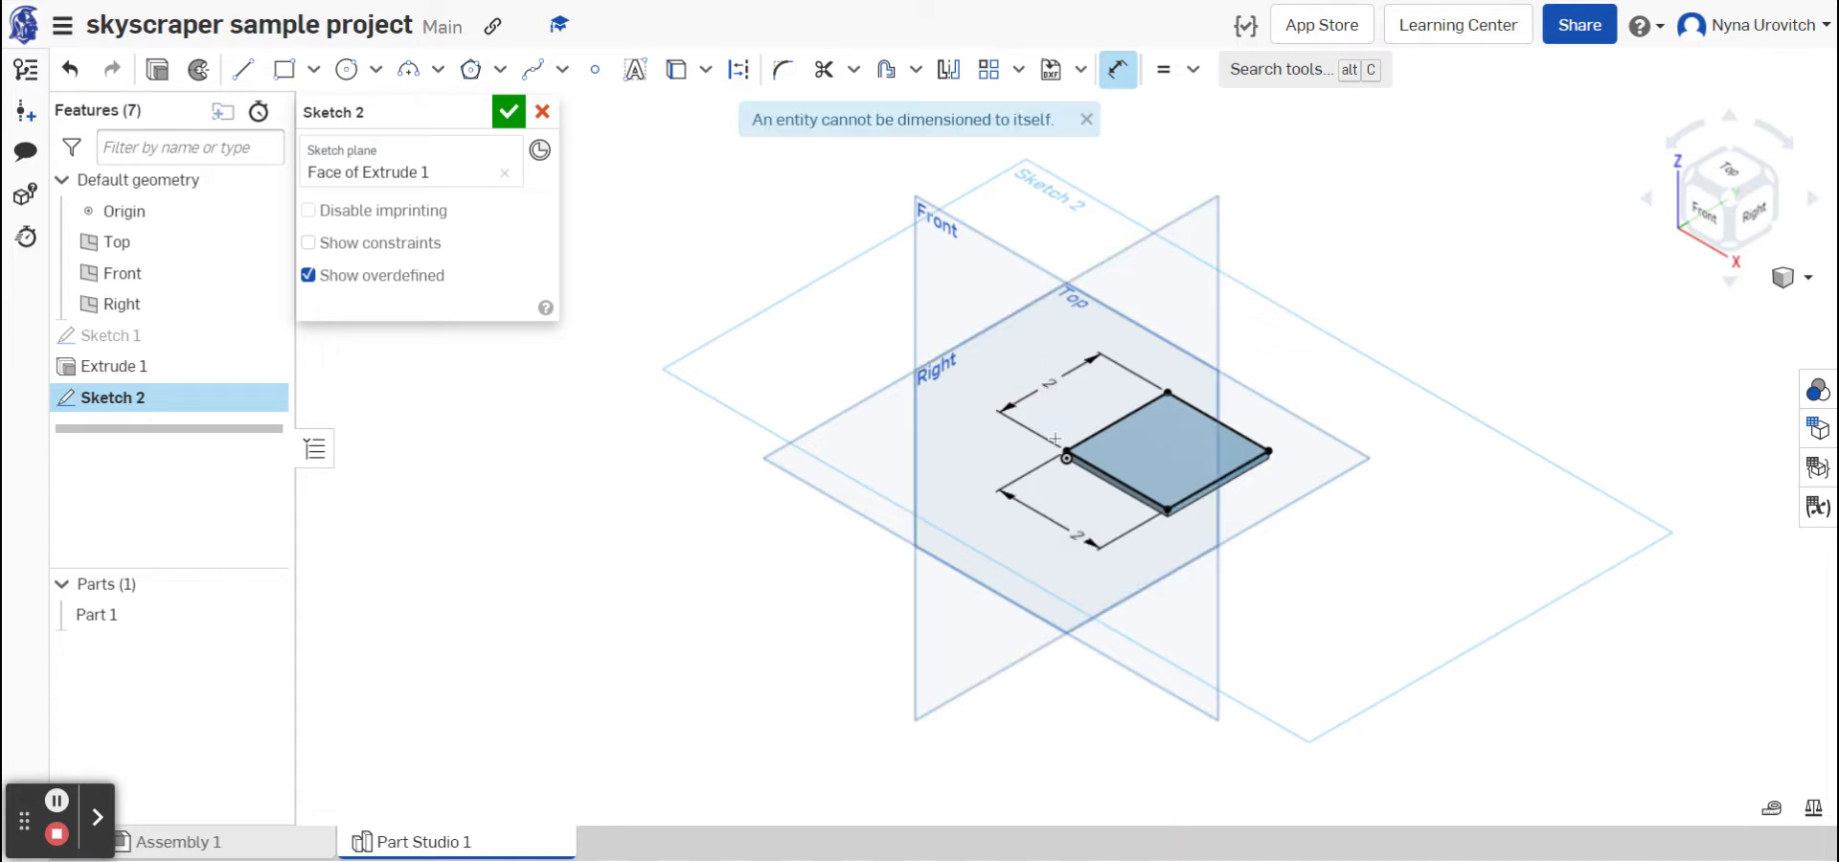
left_click(1054, 382)
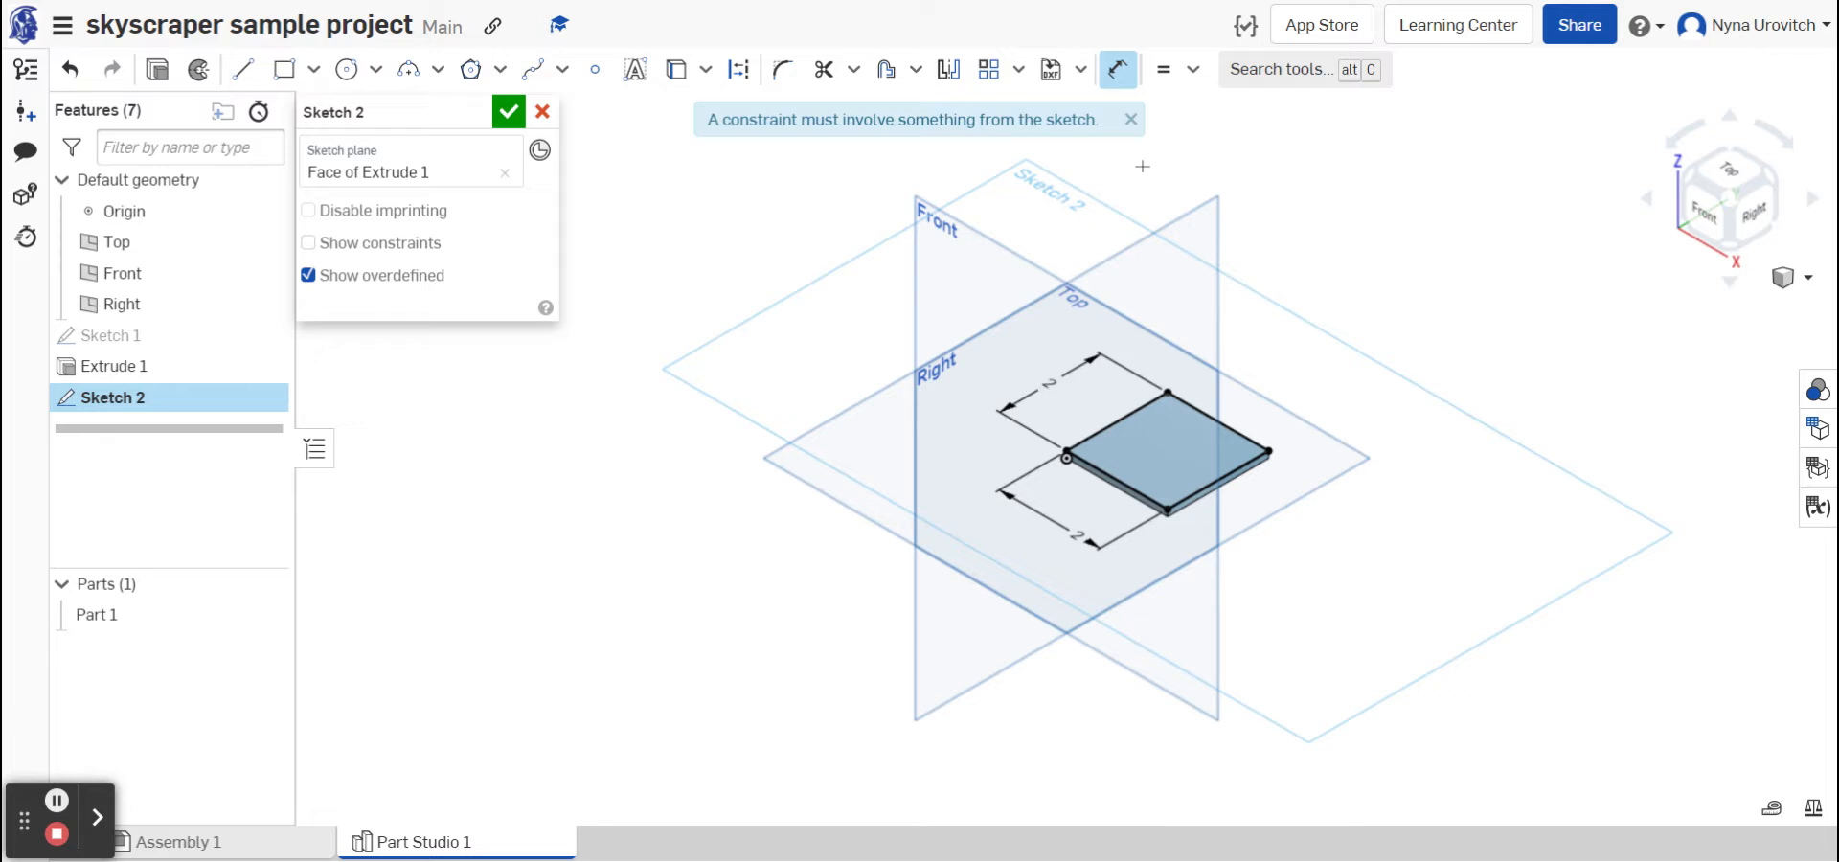
left_click(1131, 119)
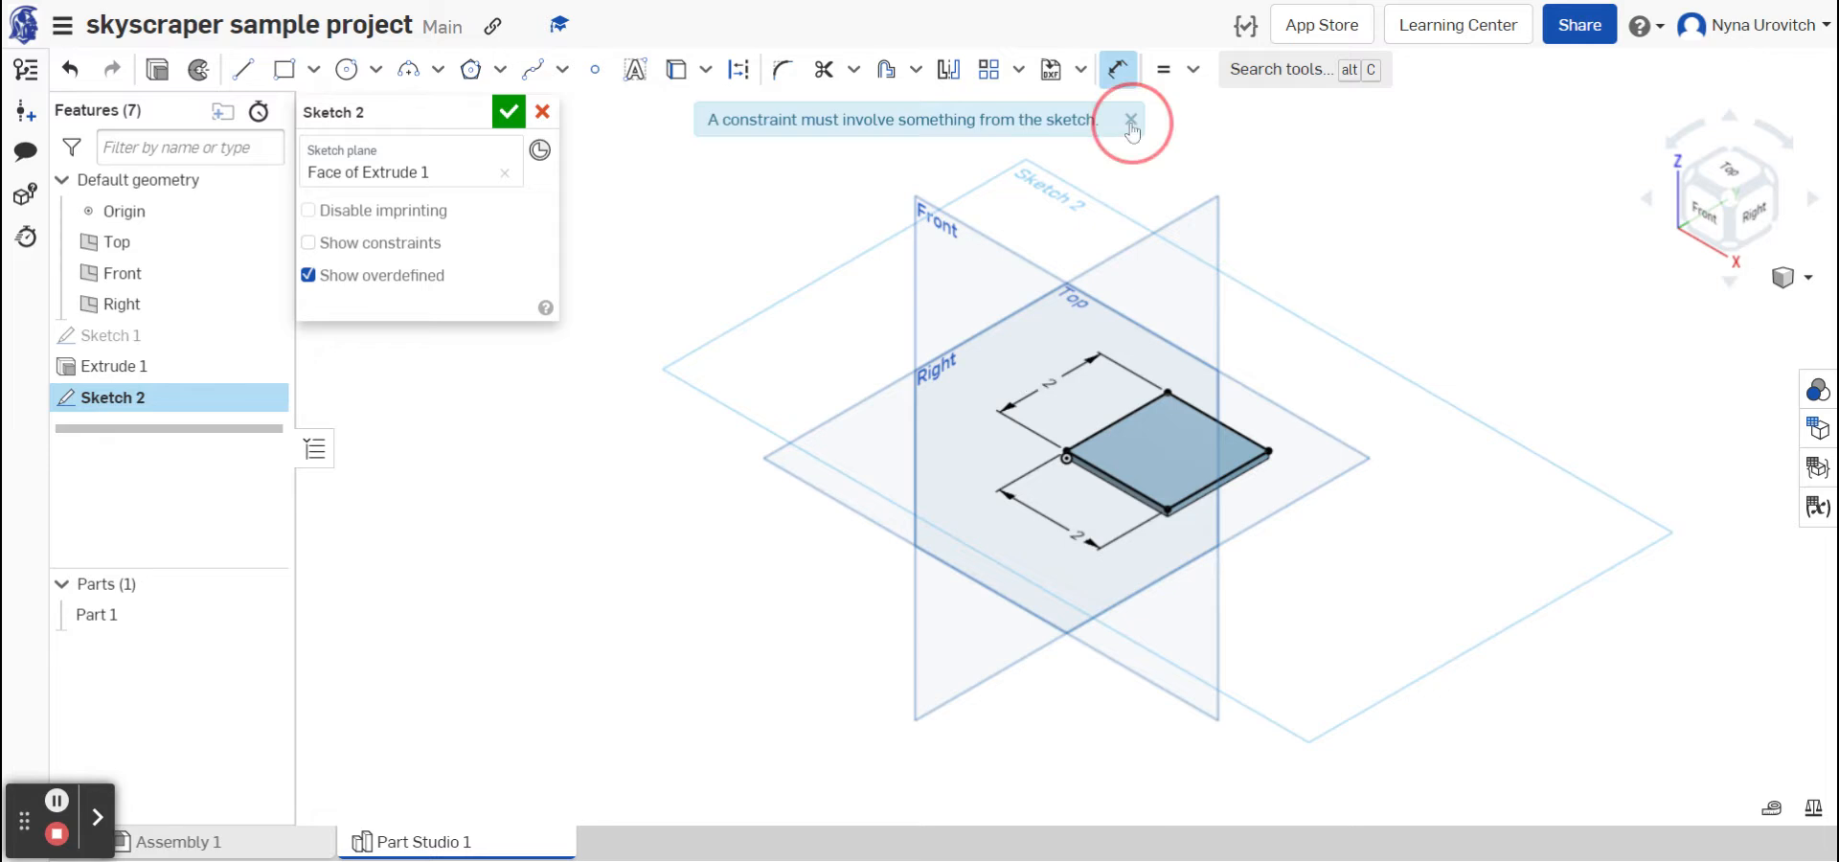
left_click(1049, 383)
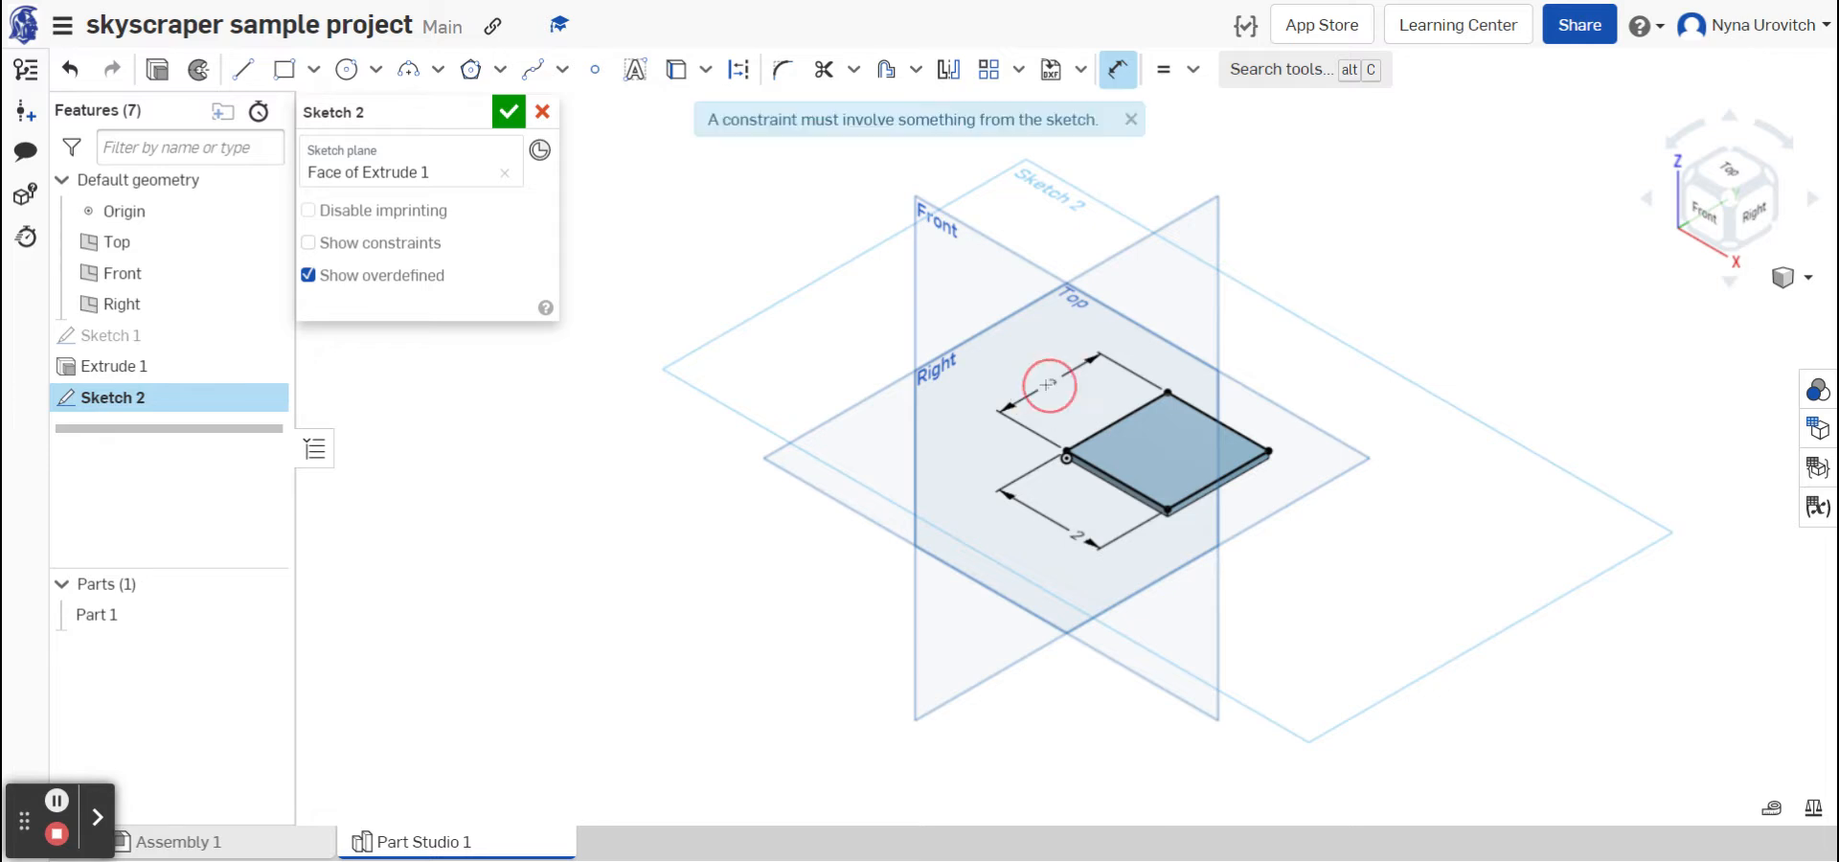
left_click(542, 113)
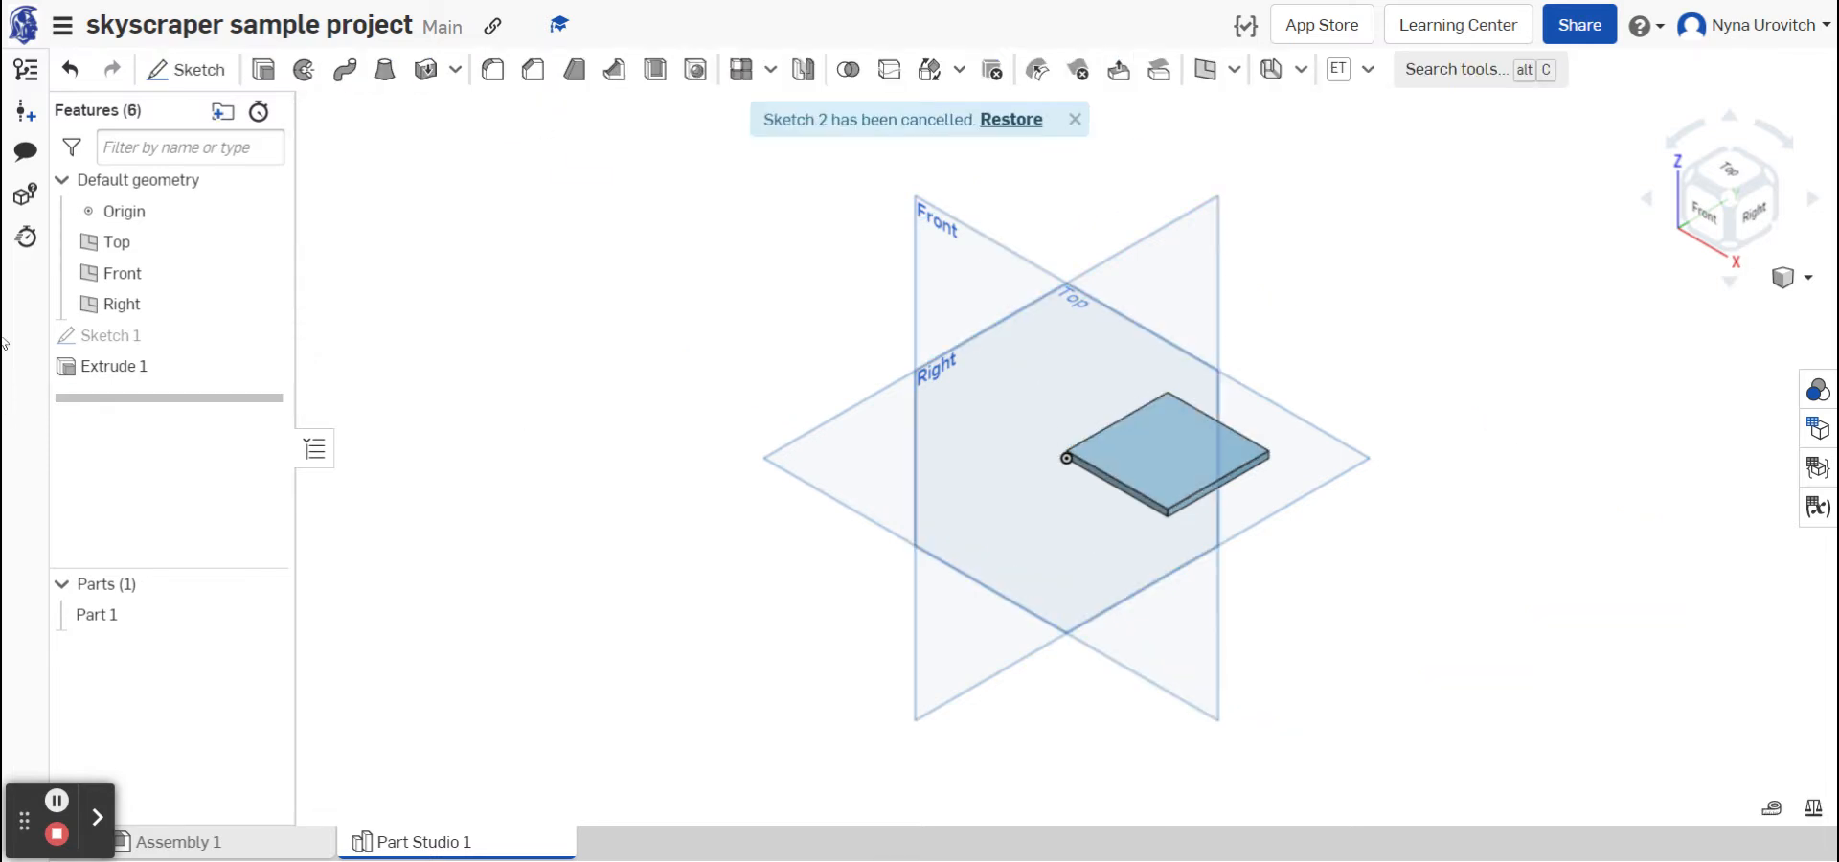
- Start a sketch on the plate's upper face and draw a corner rectangle from the corner above the origin, about 1.42 by 1.22 in
left_click(1186, 444)
left_click(505, 159)
key("shift+s")
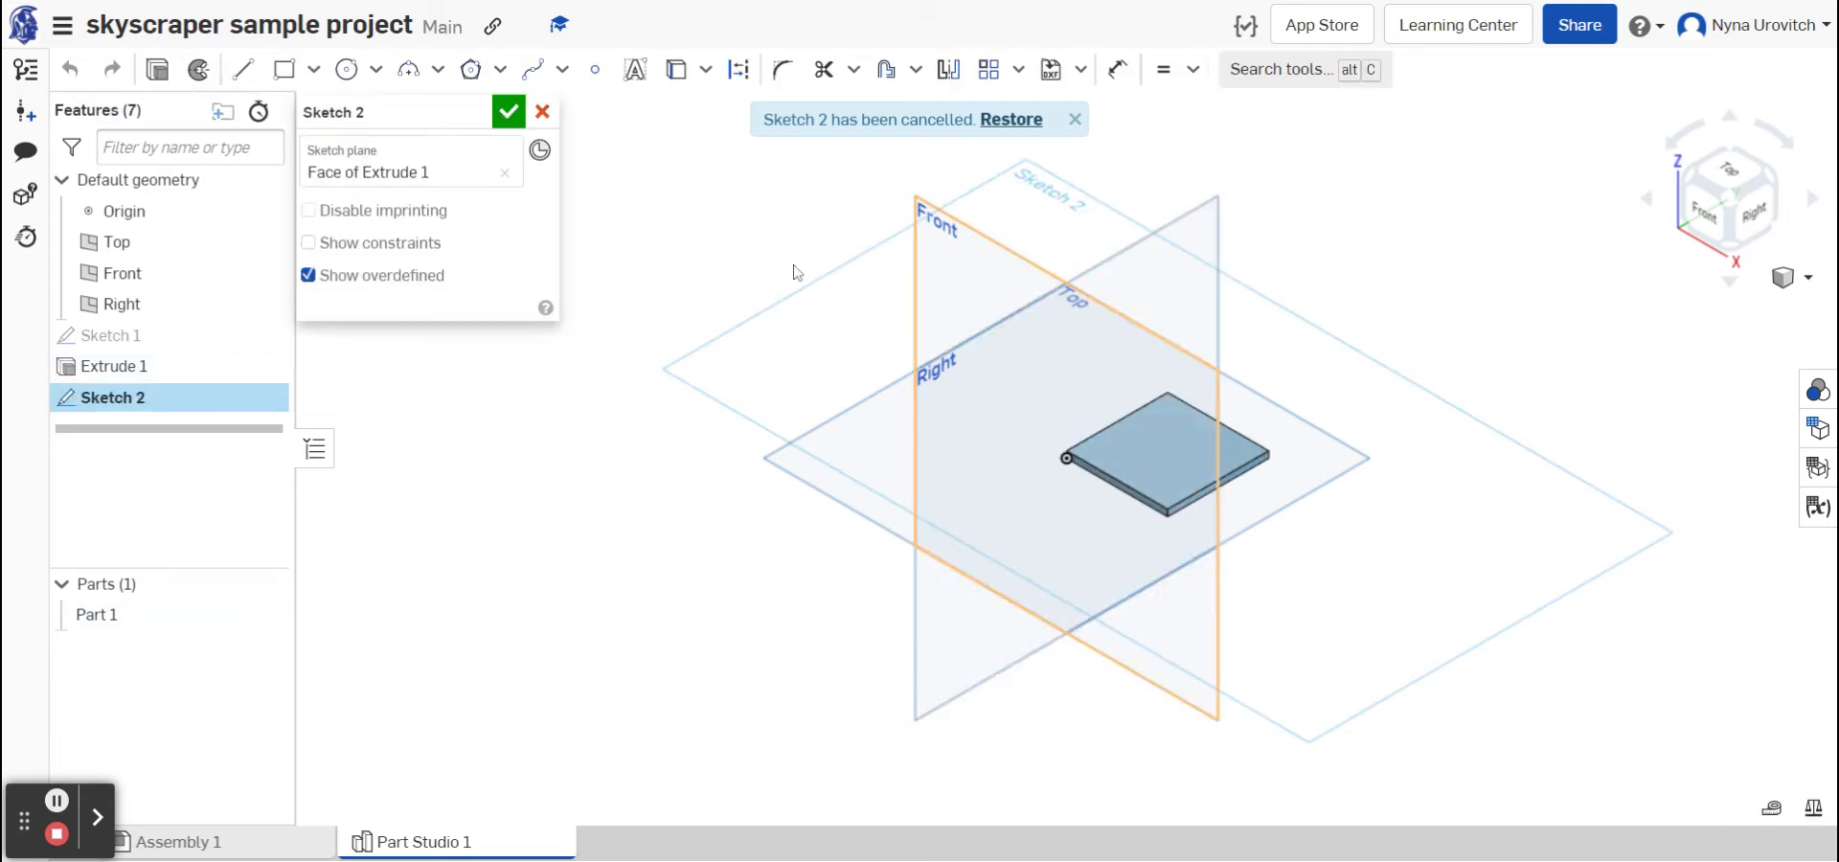
left_click(284, 69)
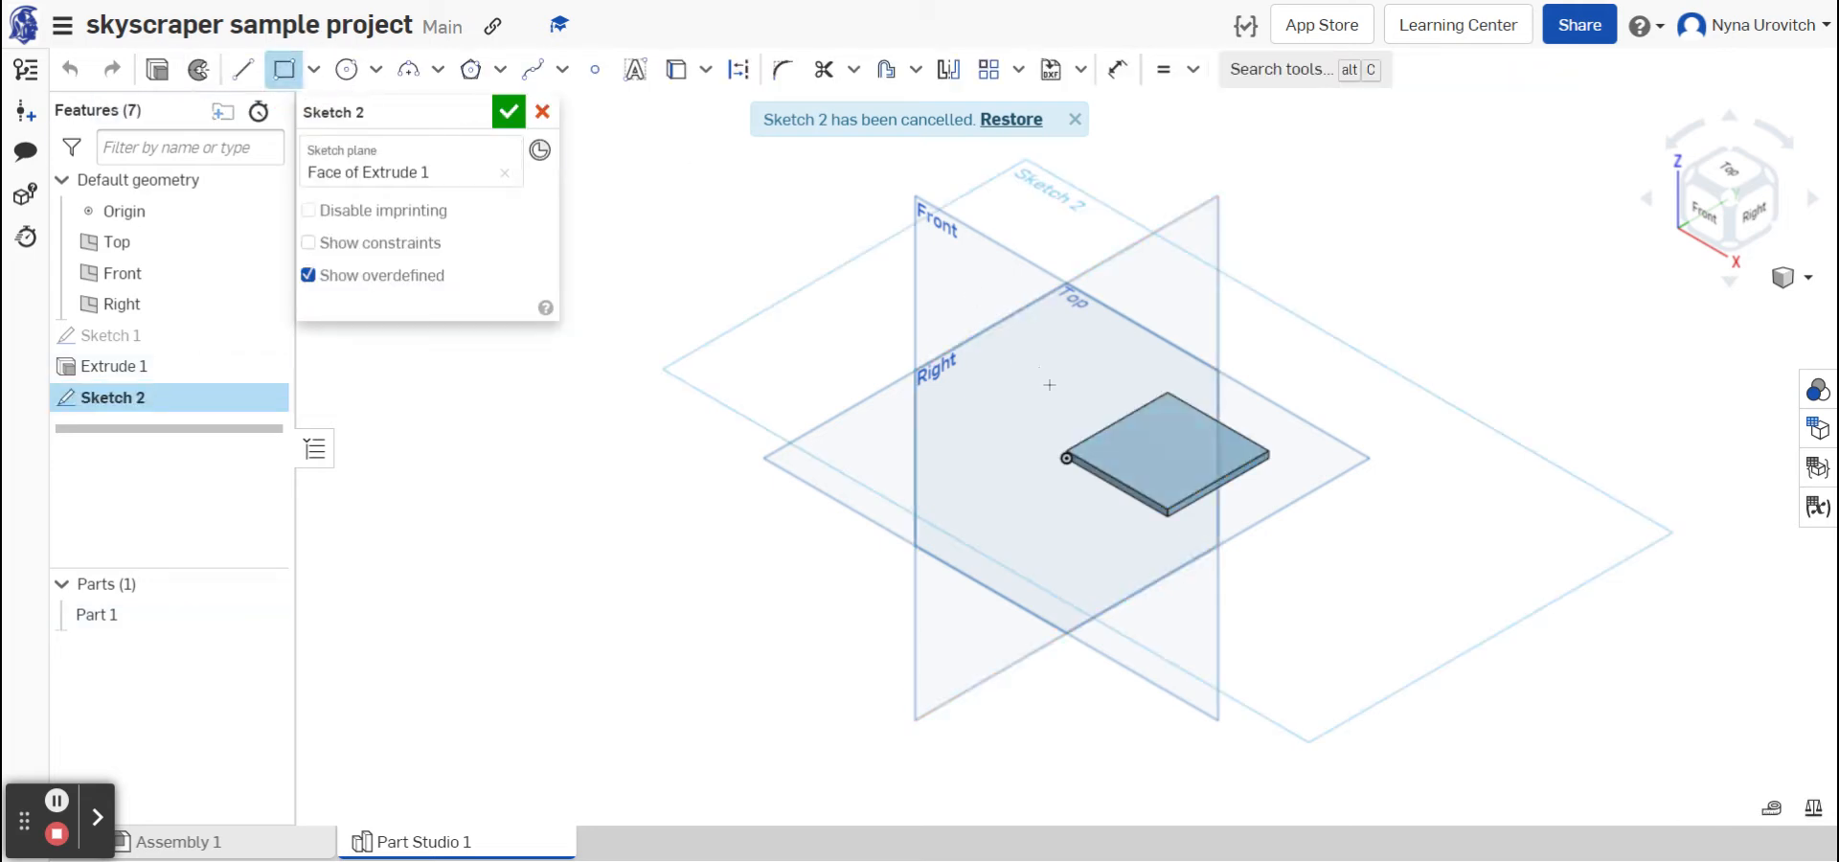
left_click(1066, 452)
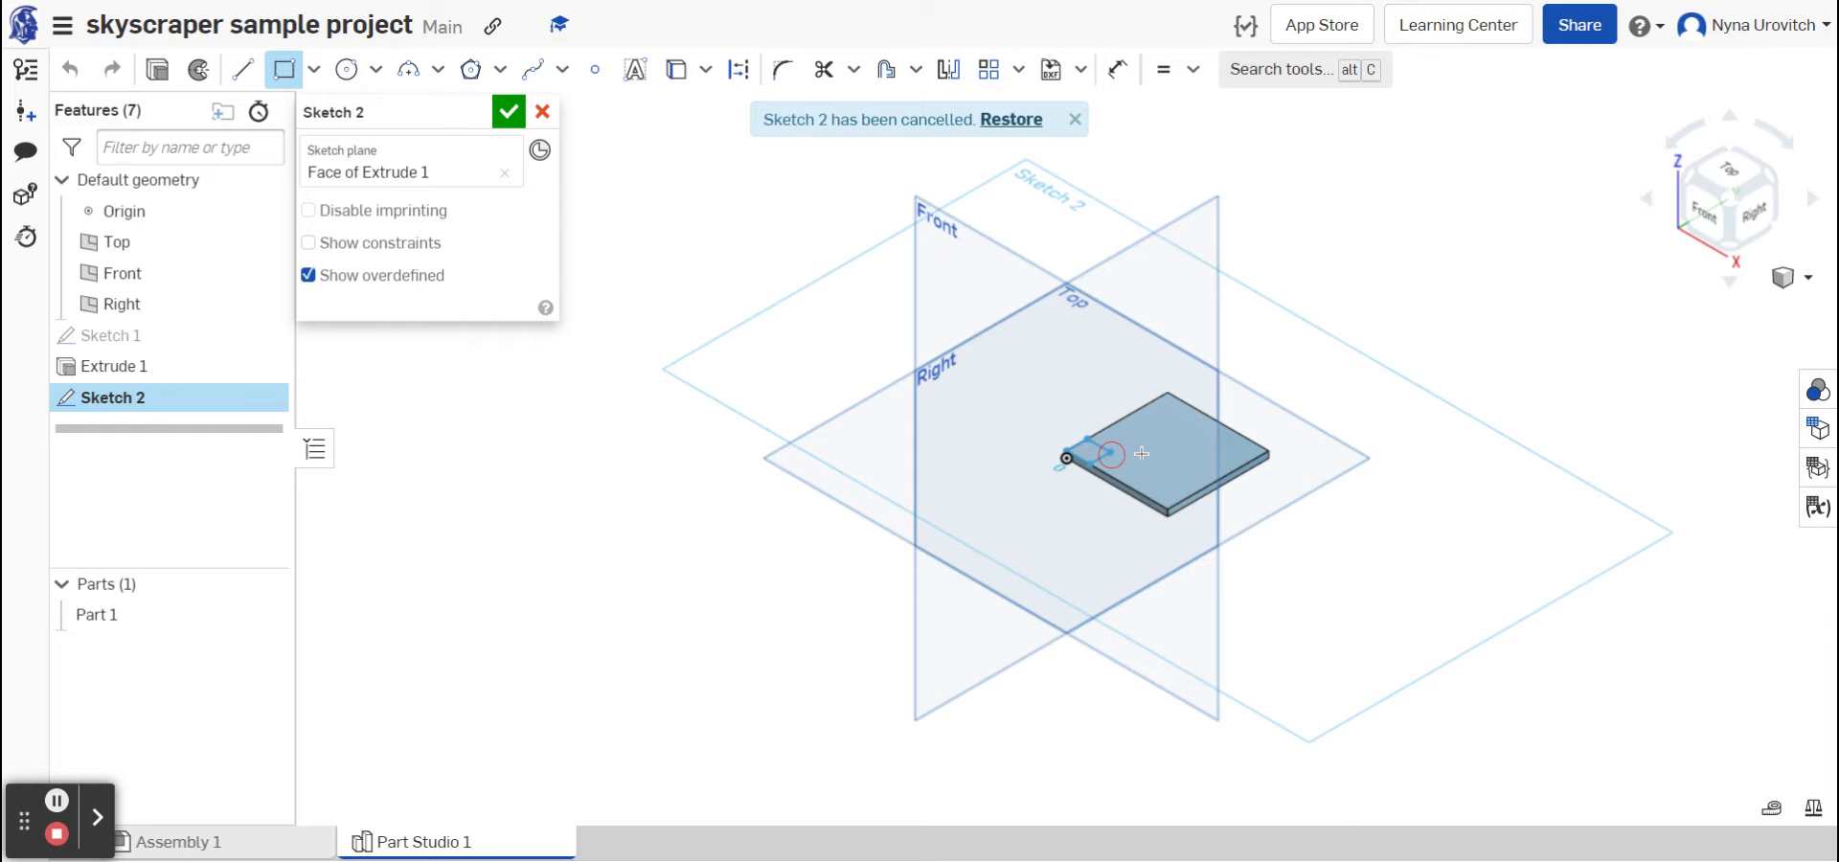
left_click(1197, 445)
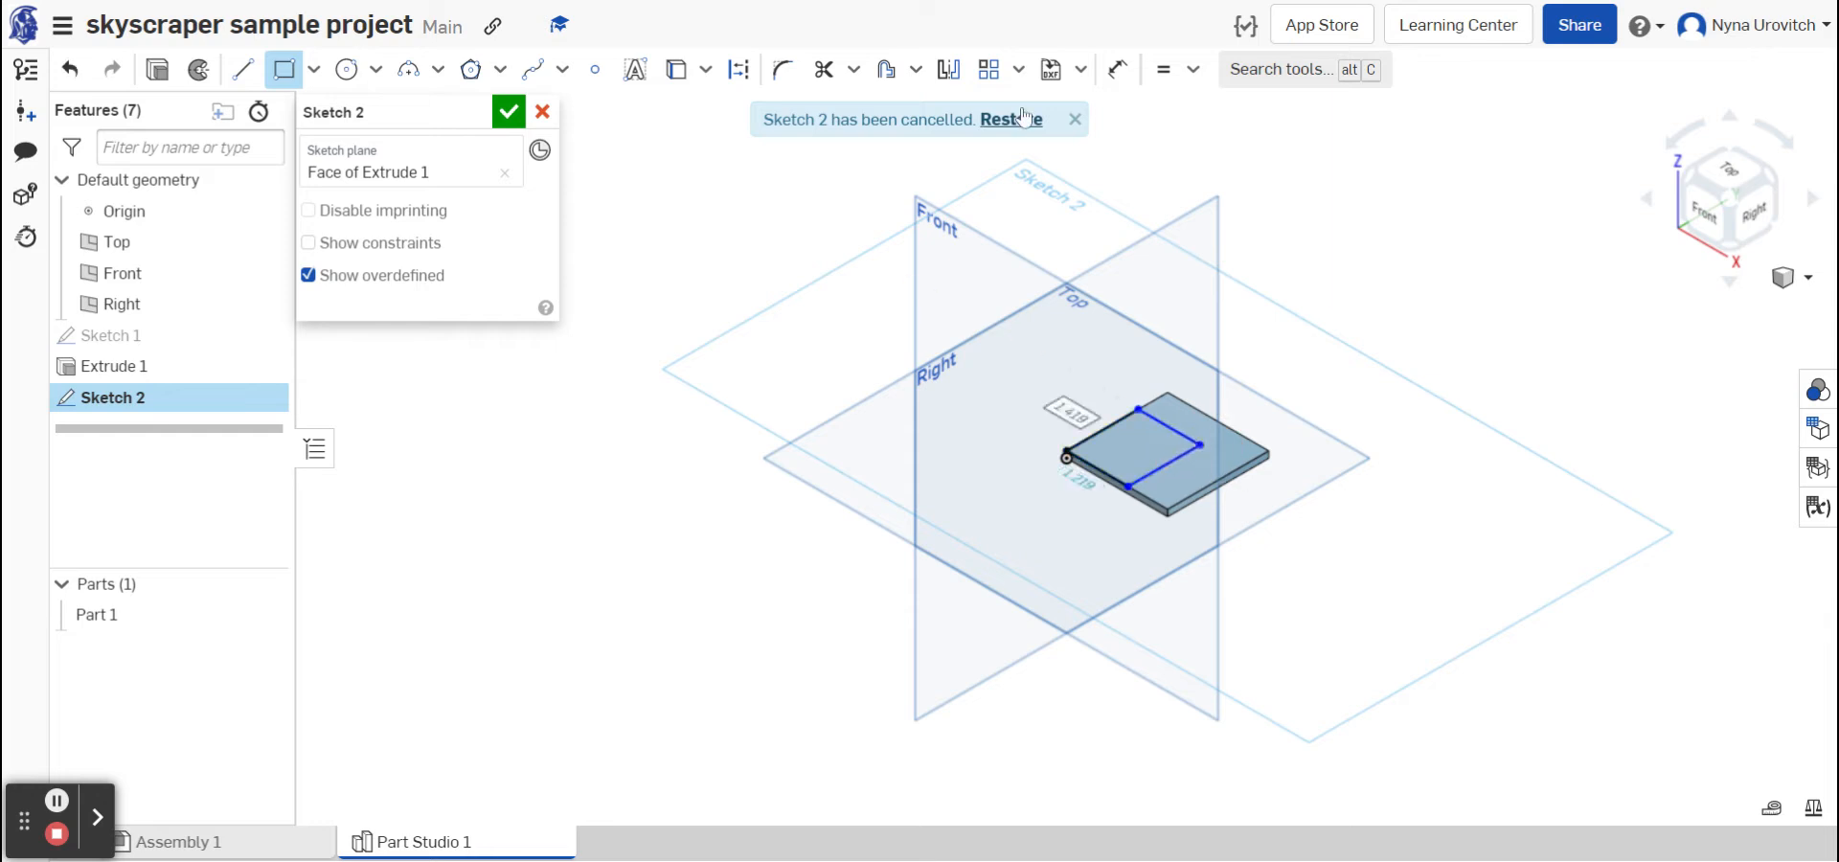
- Dimension two adjacent sides of the new rectangle to 1.5 in each and finish the sketch
left_click(1116, 69)
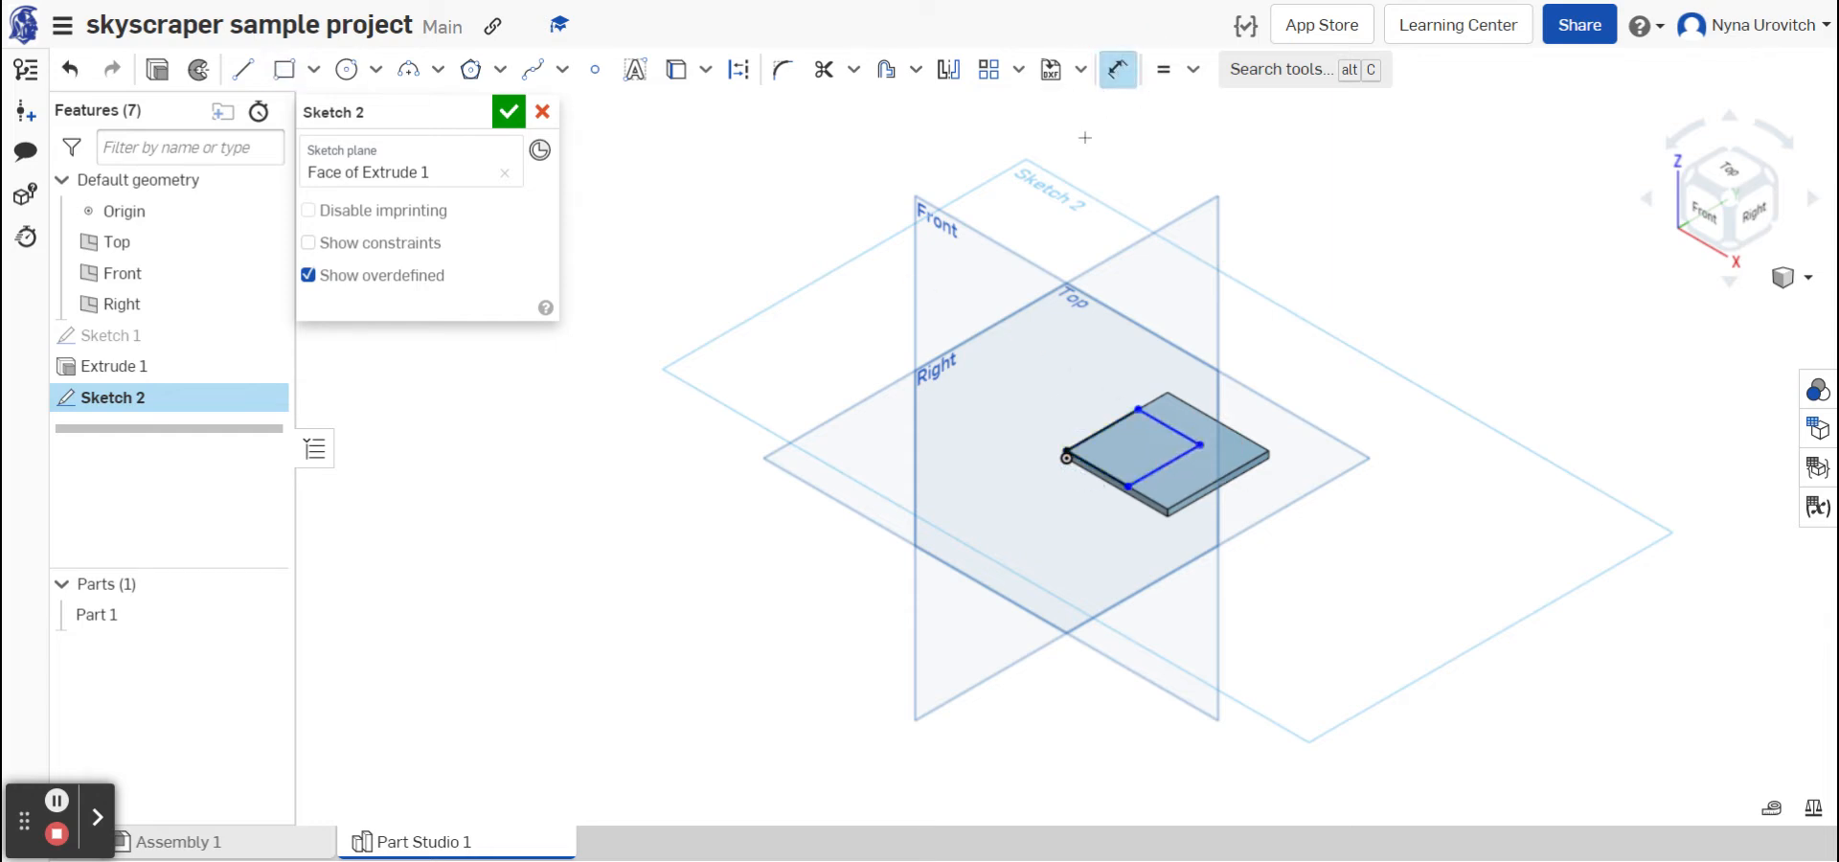
left_click(1112, 425)
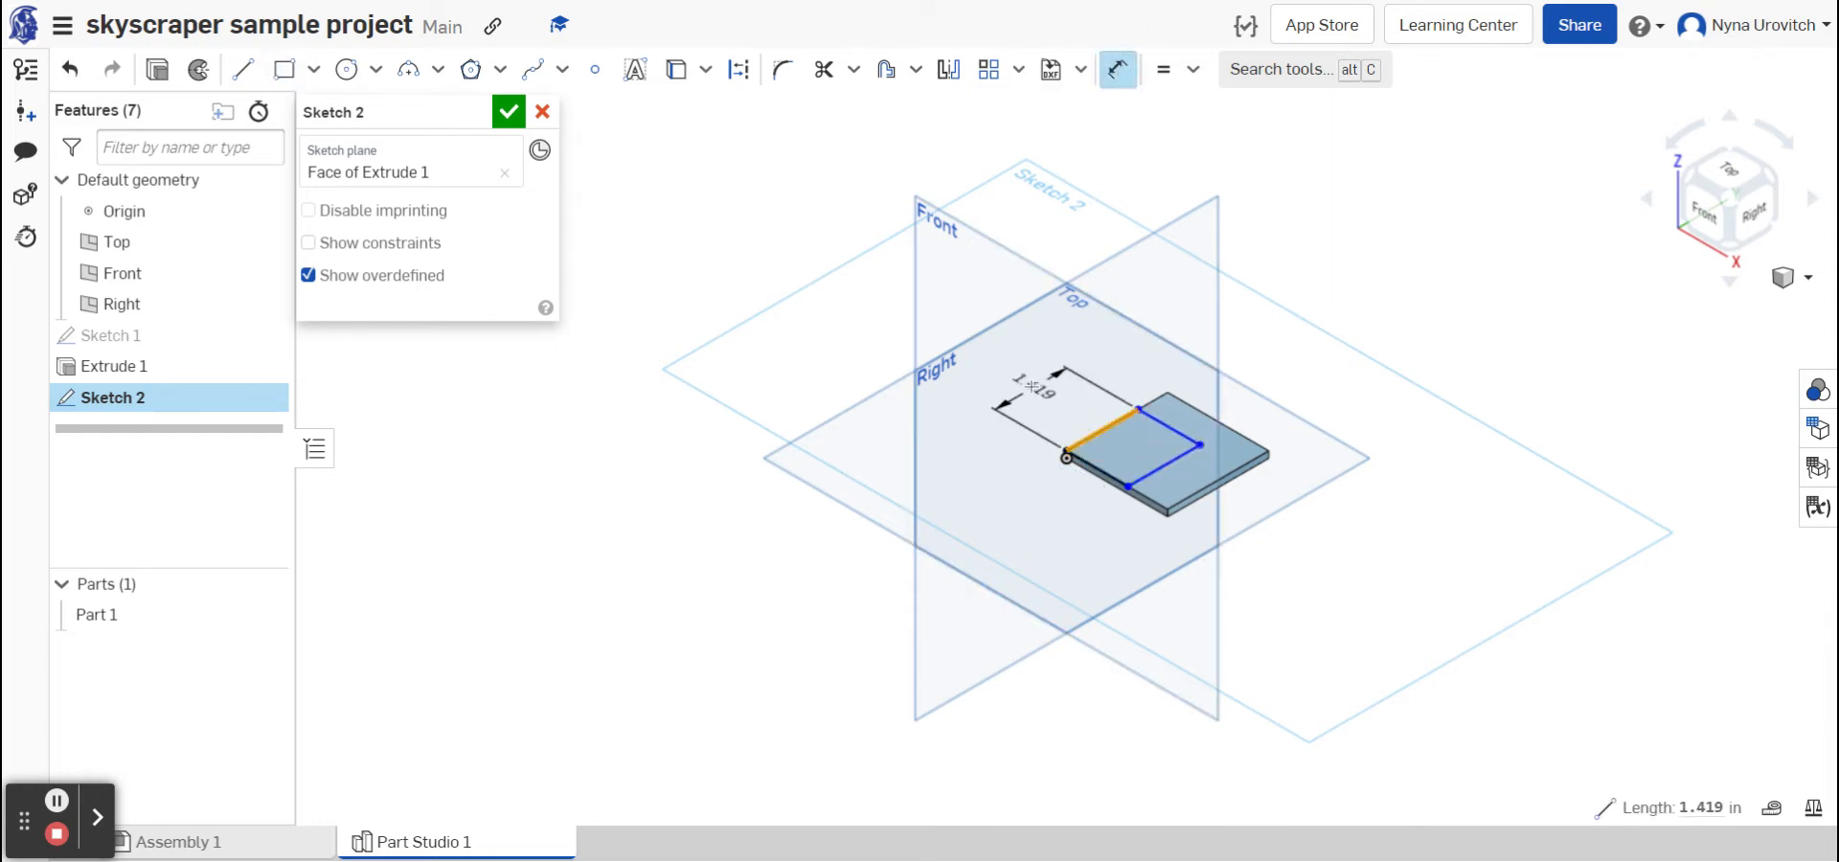
left_click(1032, 385)
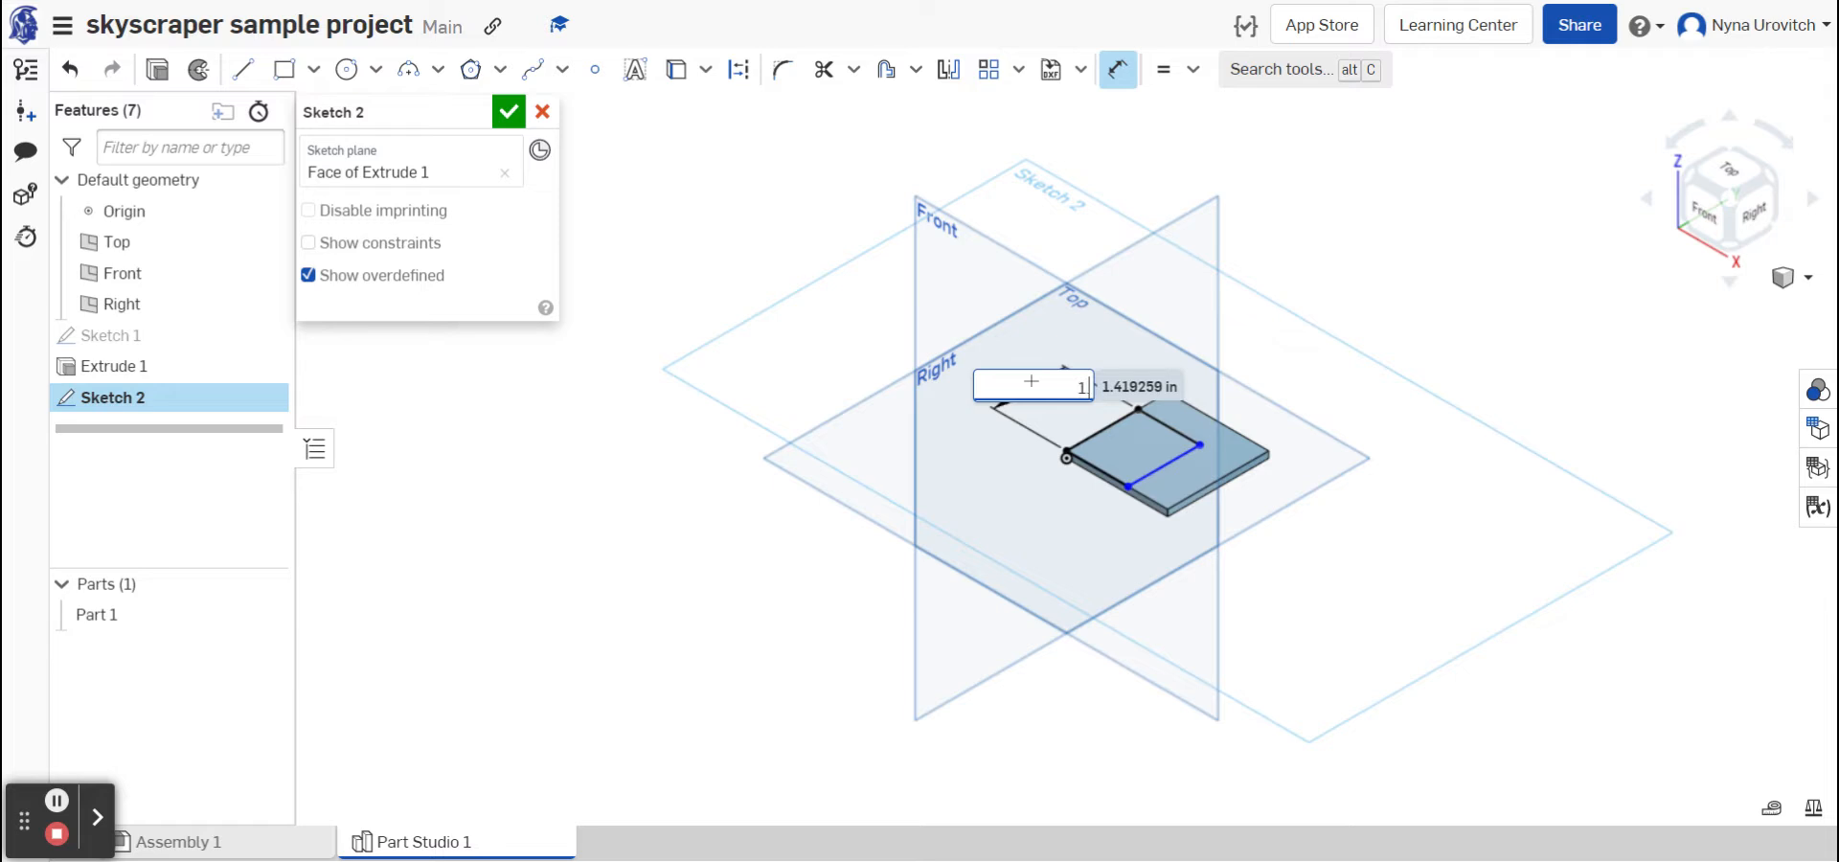
type("1.5")
key("Return")
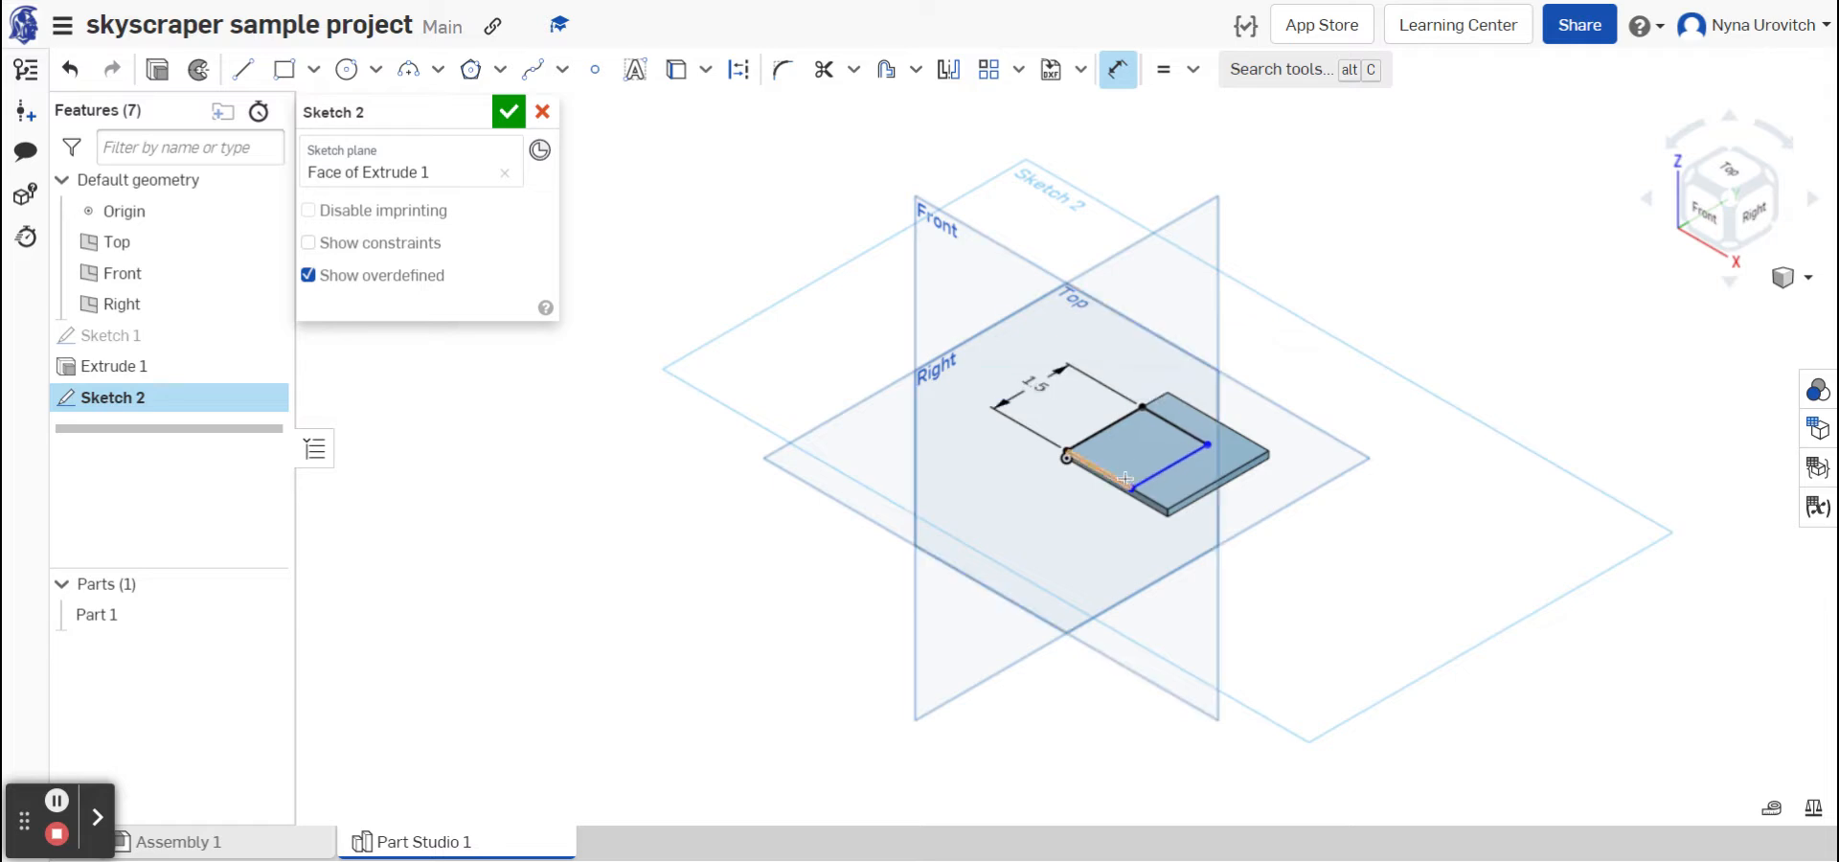
left_click(1118, 482)
left_click(1042, 517)
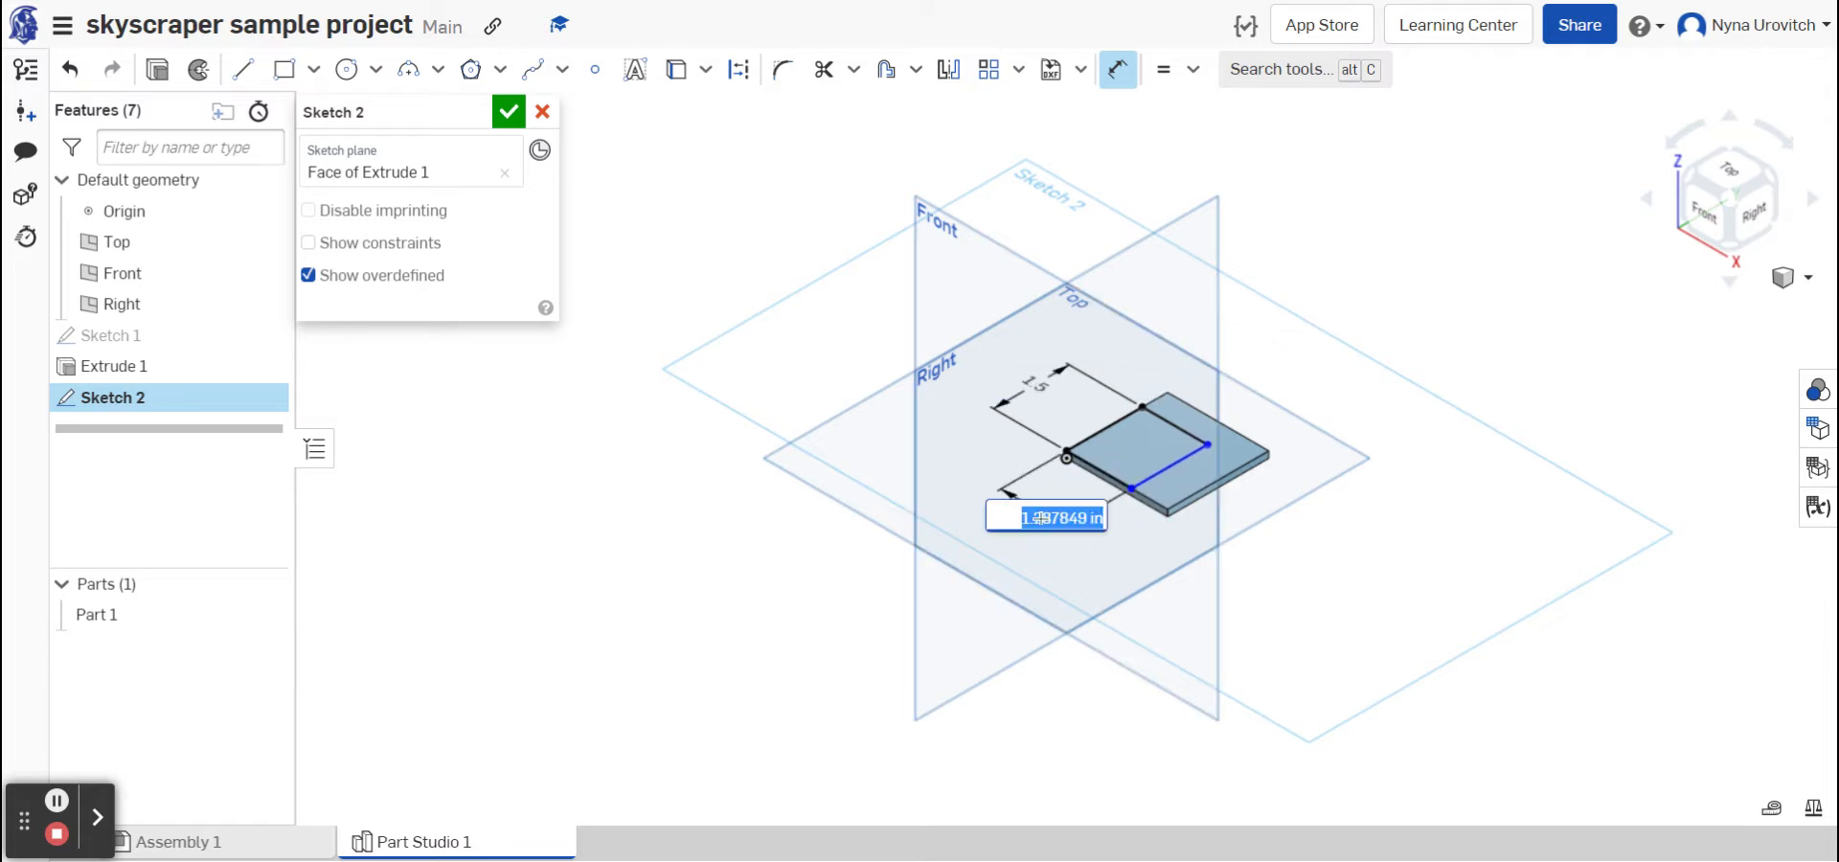
key("Return")
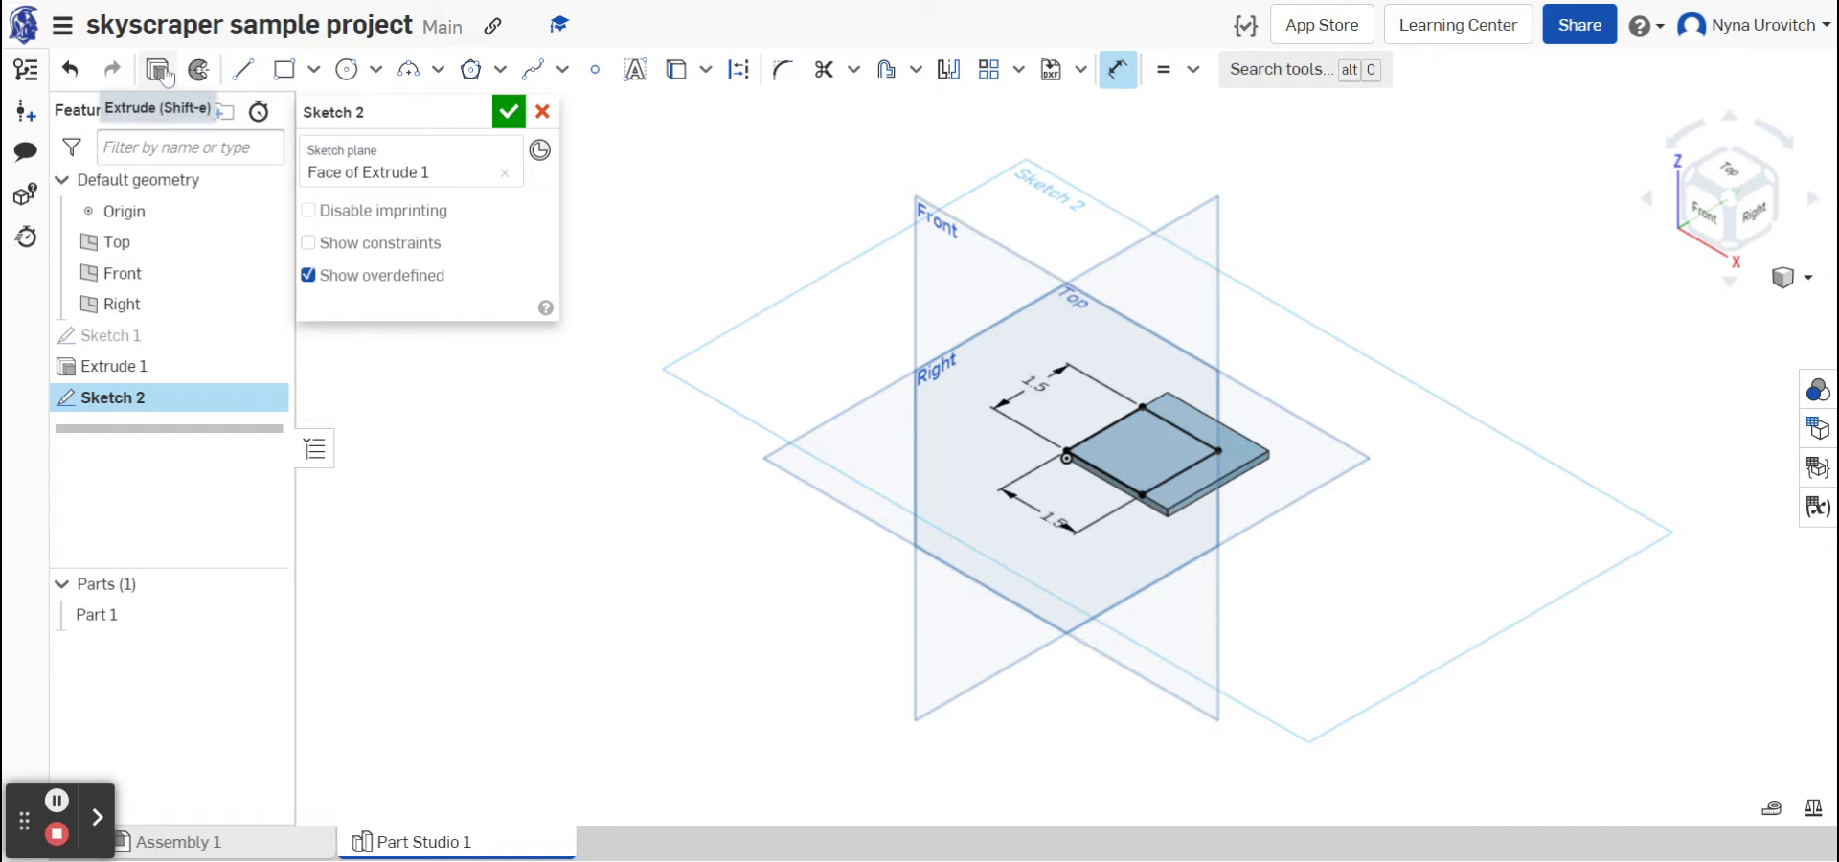
left_click(512, 117)
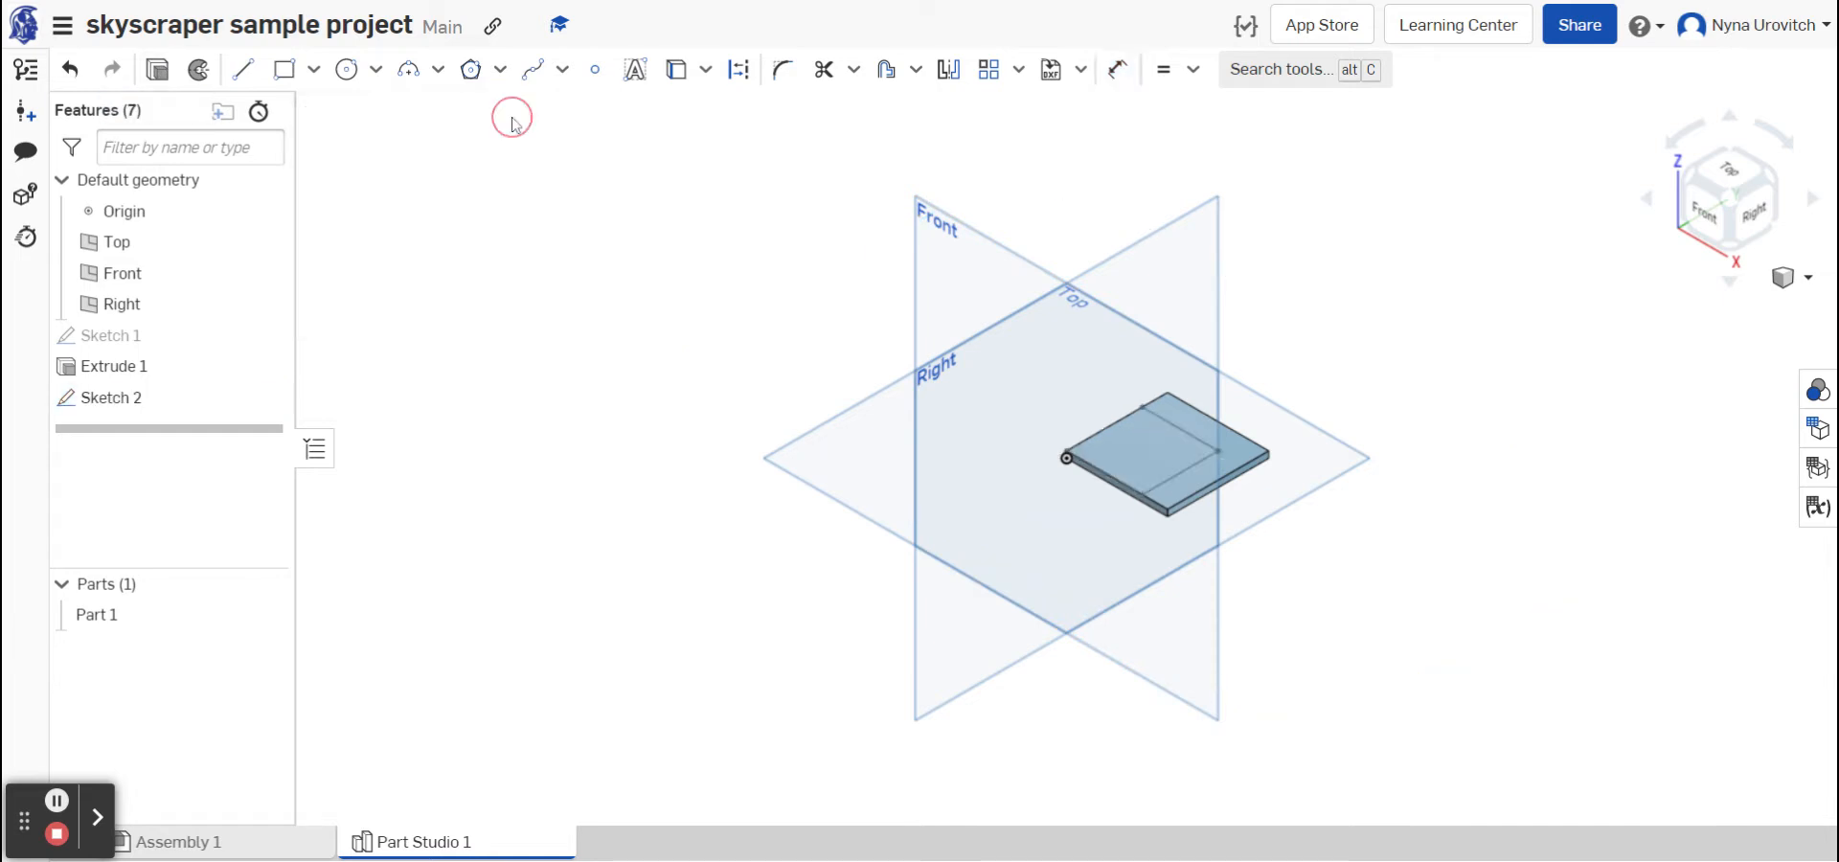
- Extrude the 1.5 in square upward as a blind 6 in extrusion added to the base plate
left_click(1144, 445)
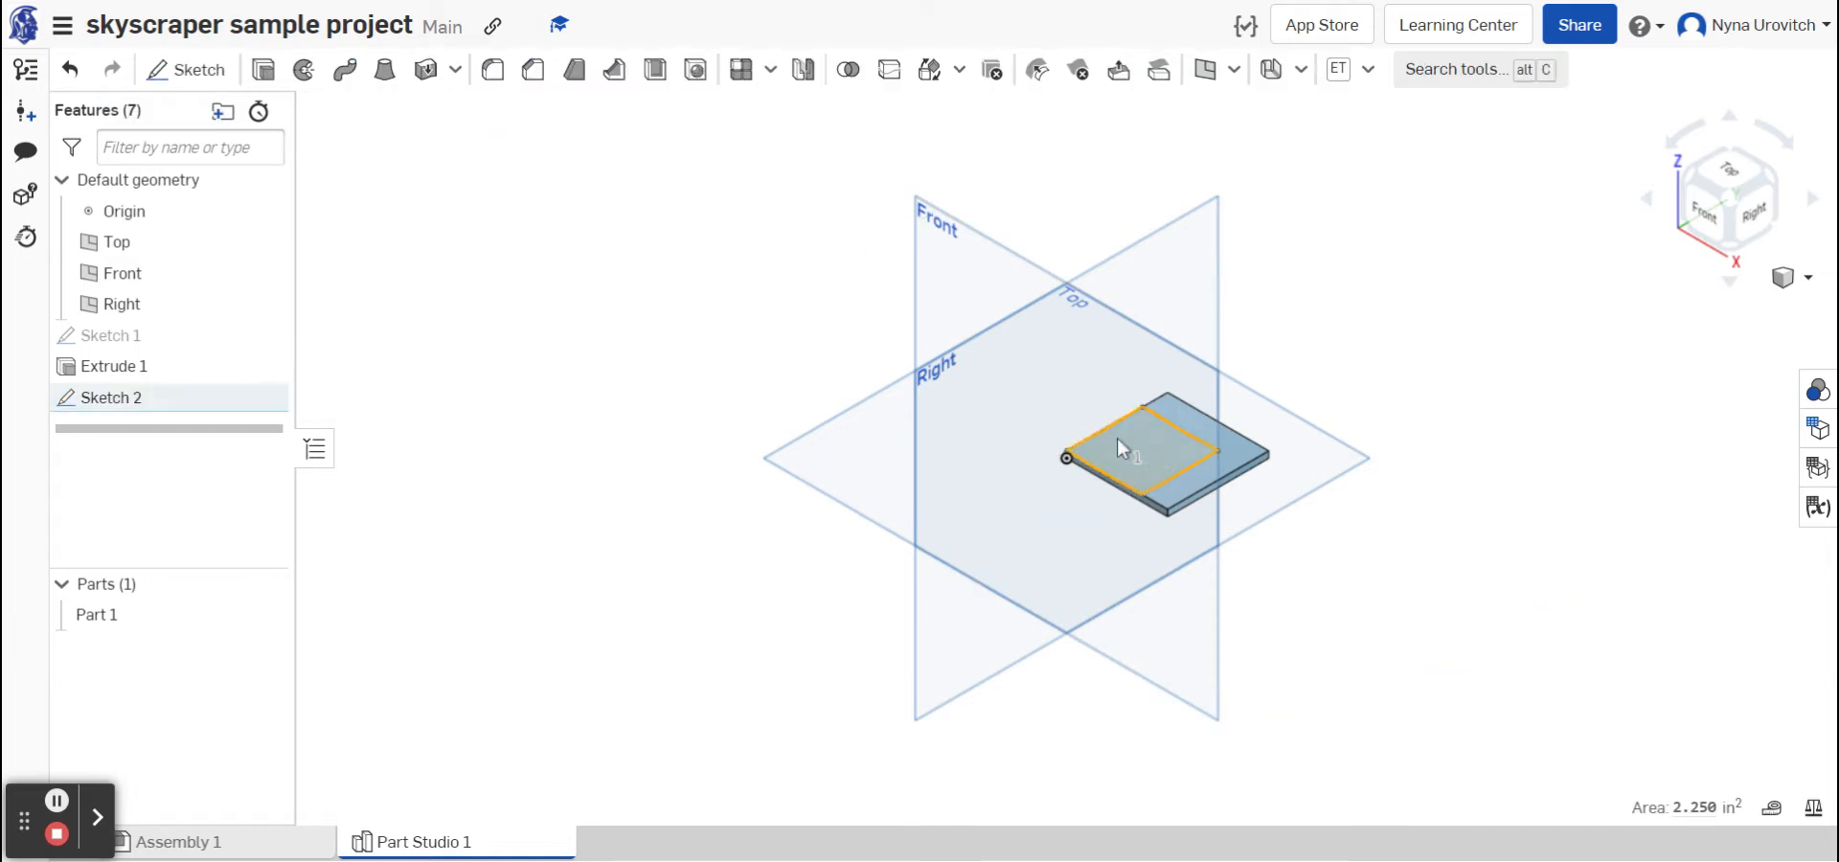
left_click(264, 71)
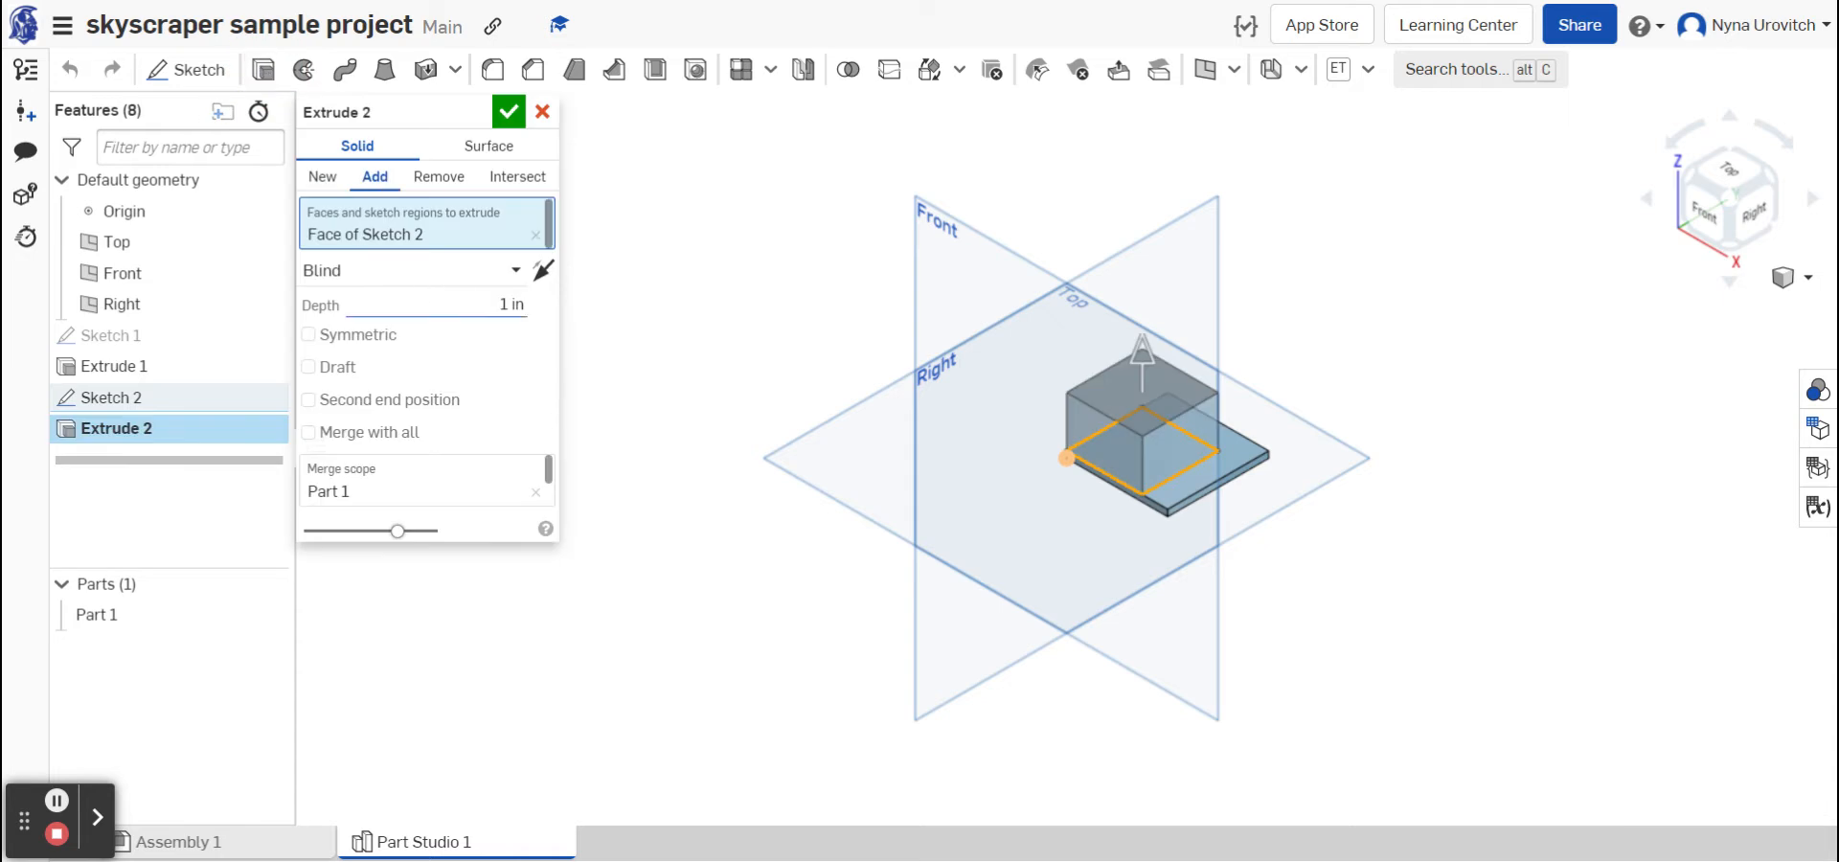
left_click(489, 304)
key("BackSpace")
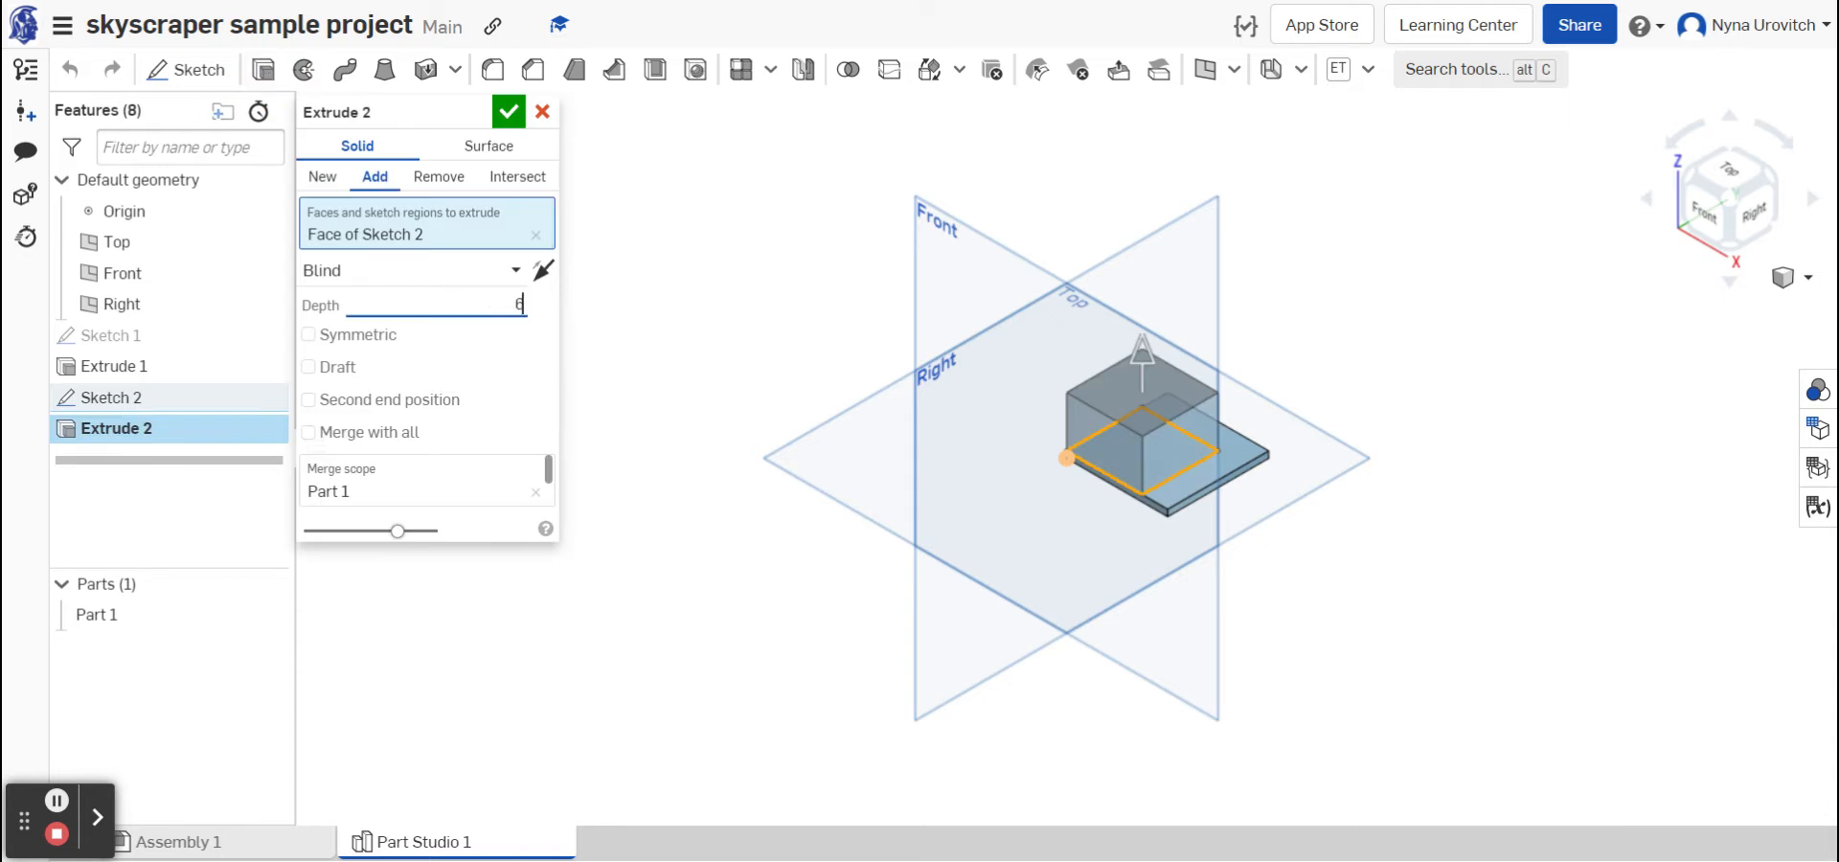
type("6")
key("Return")
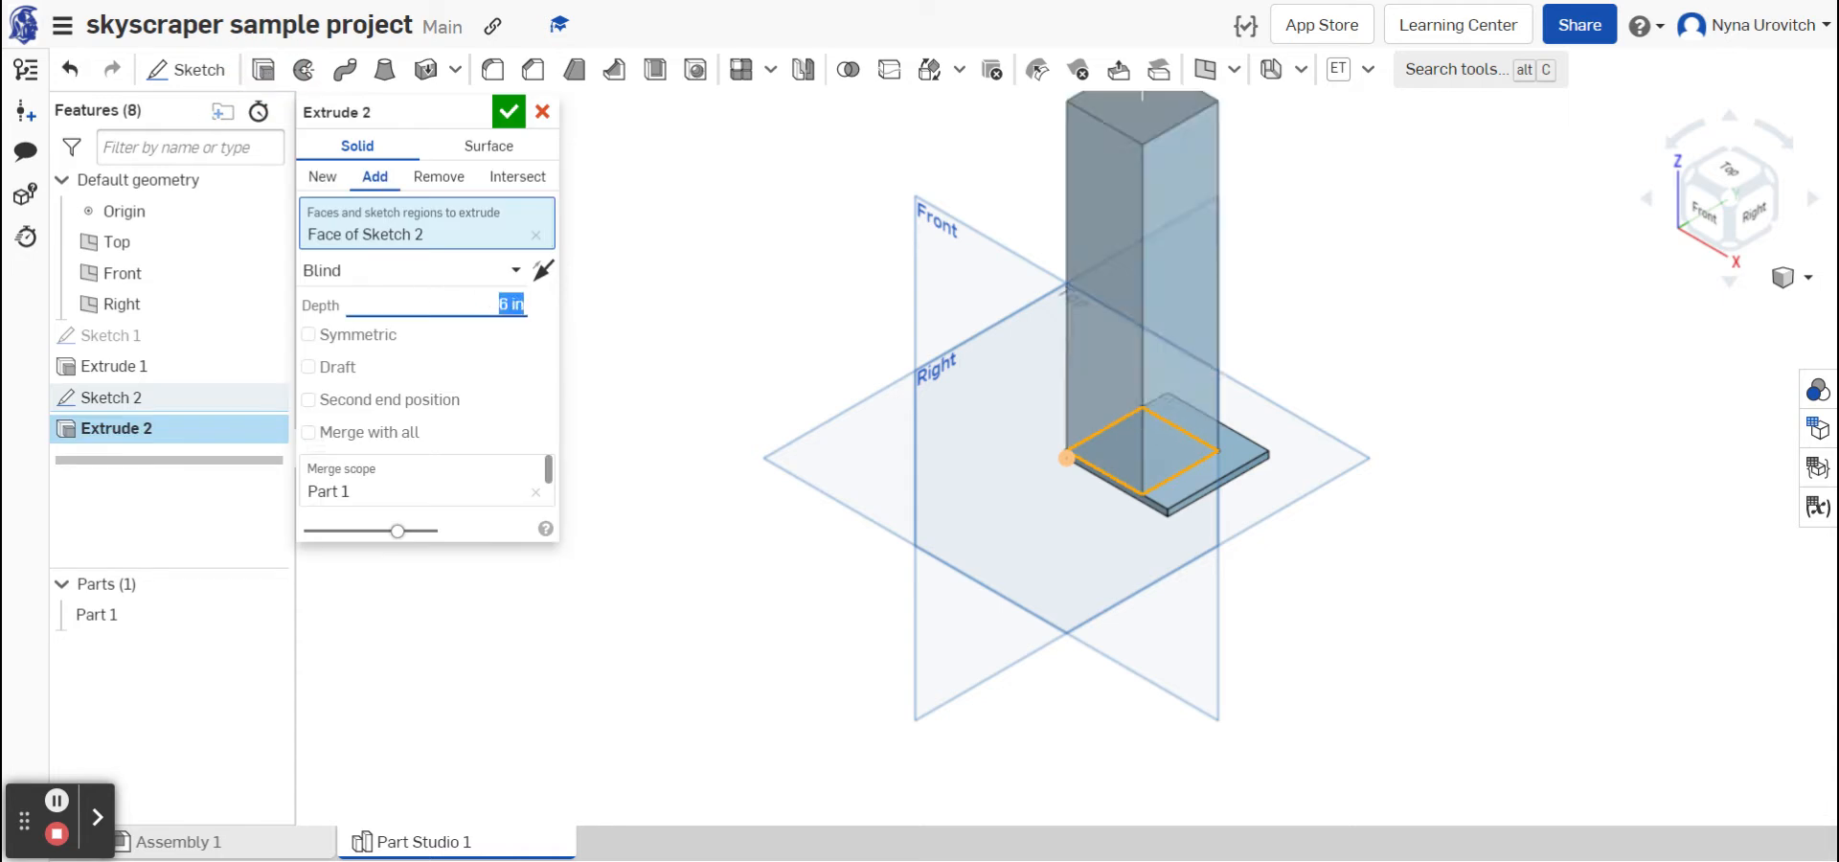
left_click(508, 112)
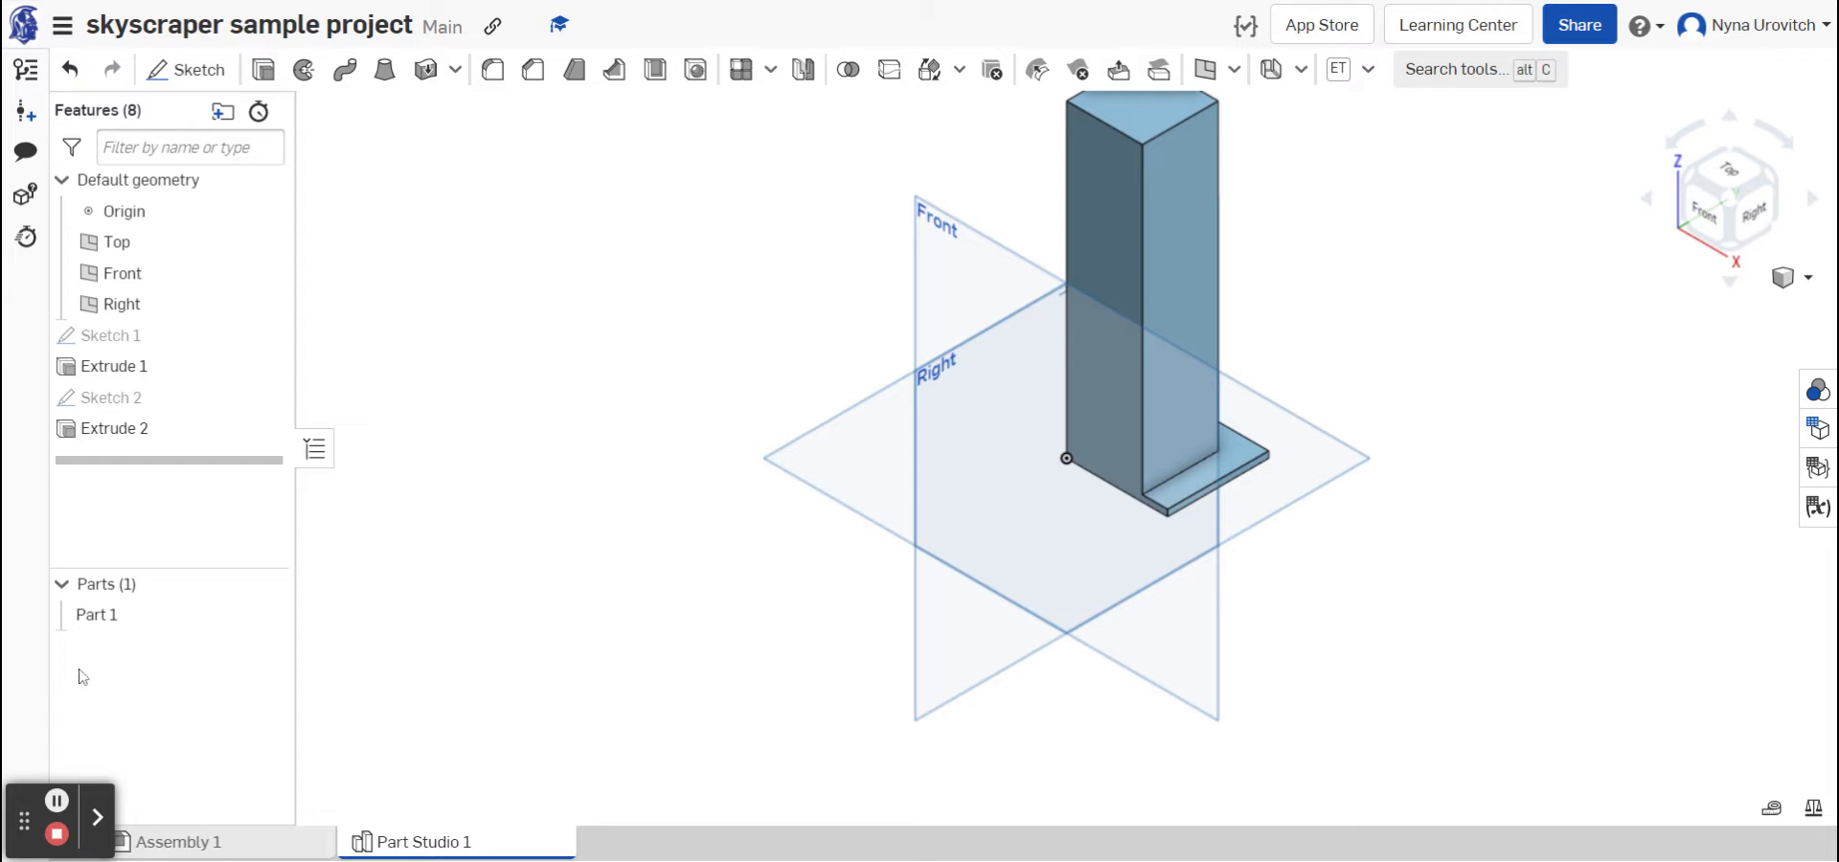
- Start a sketch on the tower's front face and draw a corner rectangle near its upper-left corner, about 0.36 by 0.37 in
scroll(637, 460, "down", 2)
left_click(635, 457)
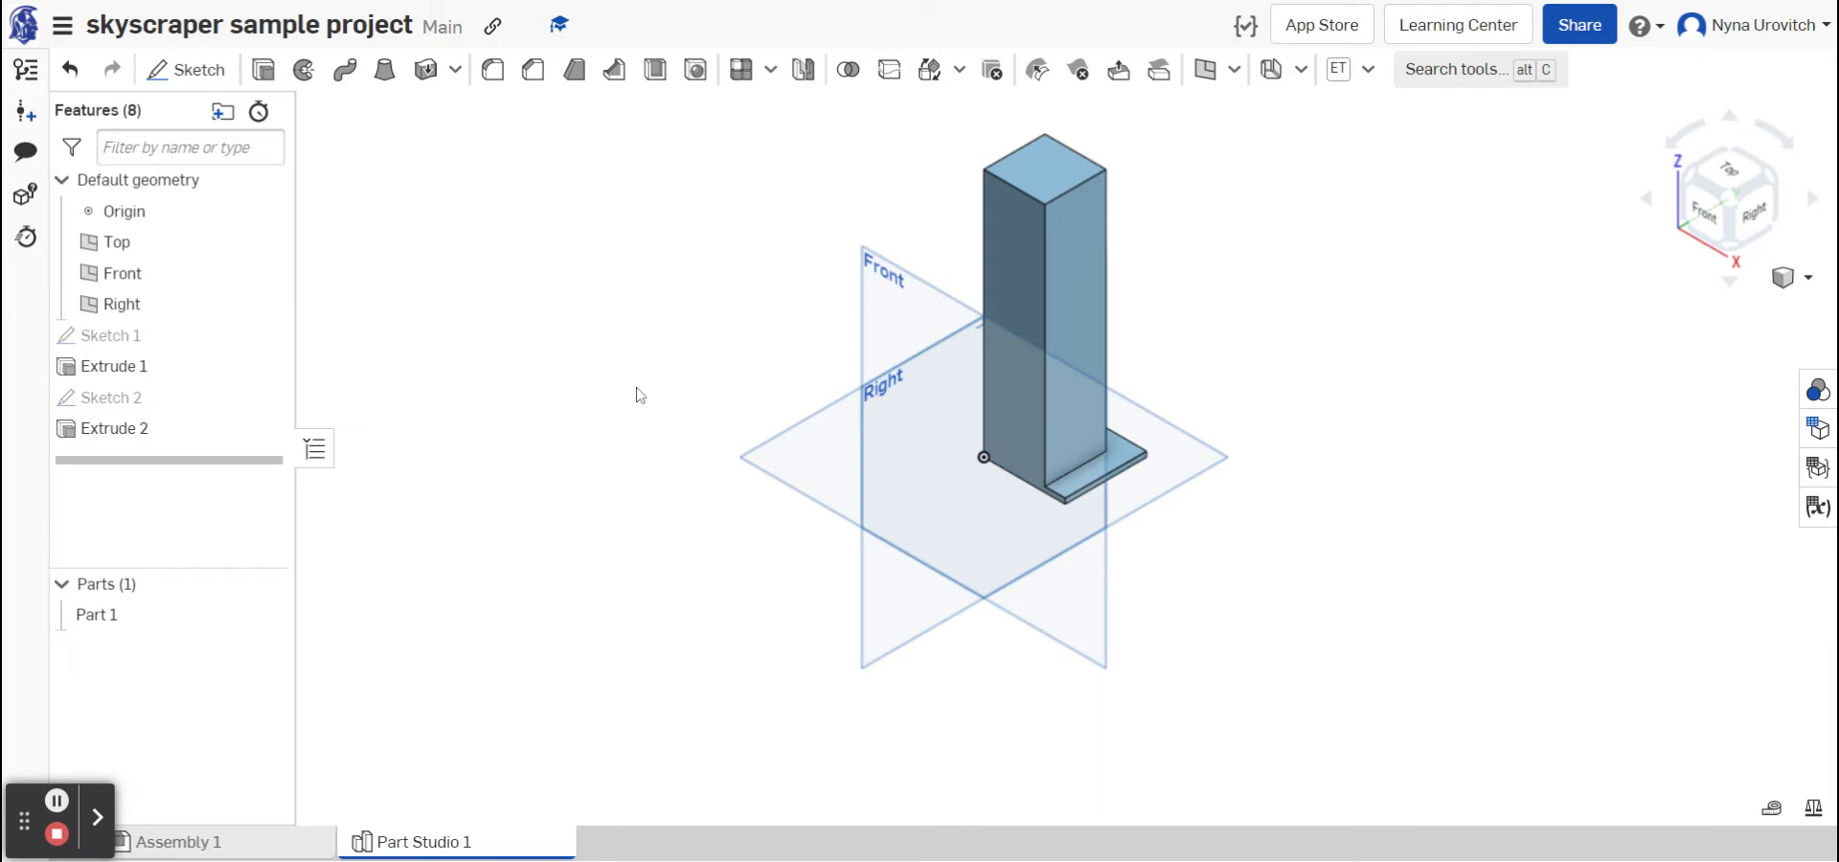
left_click(1710, 221)
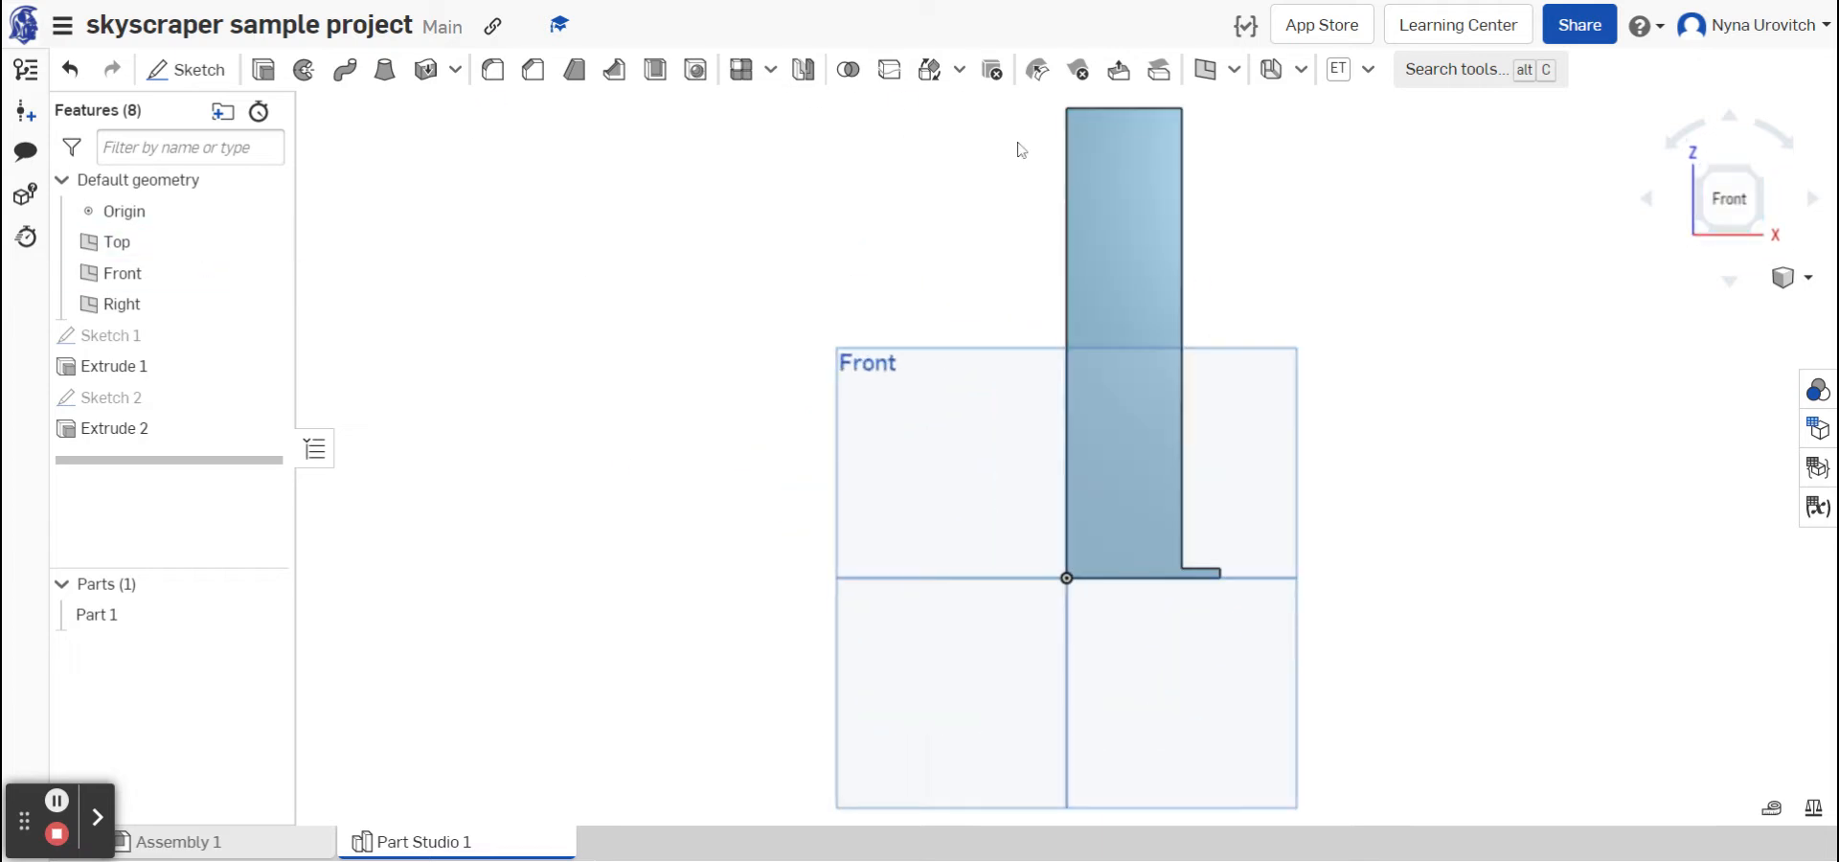
left_click(1130, 123)
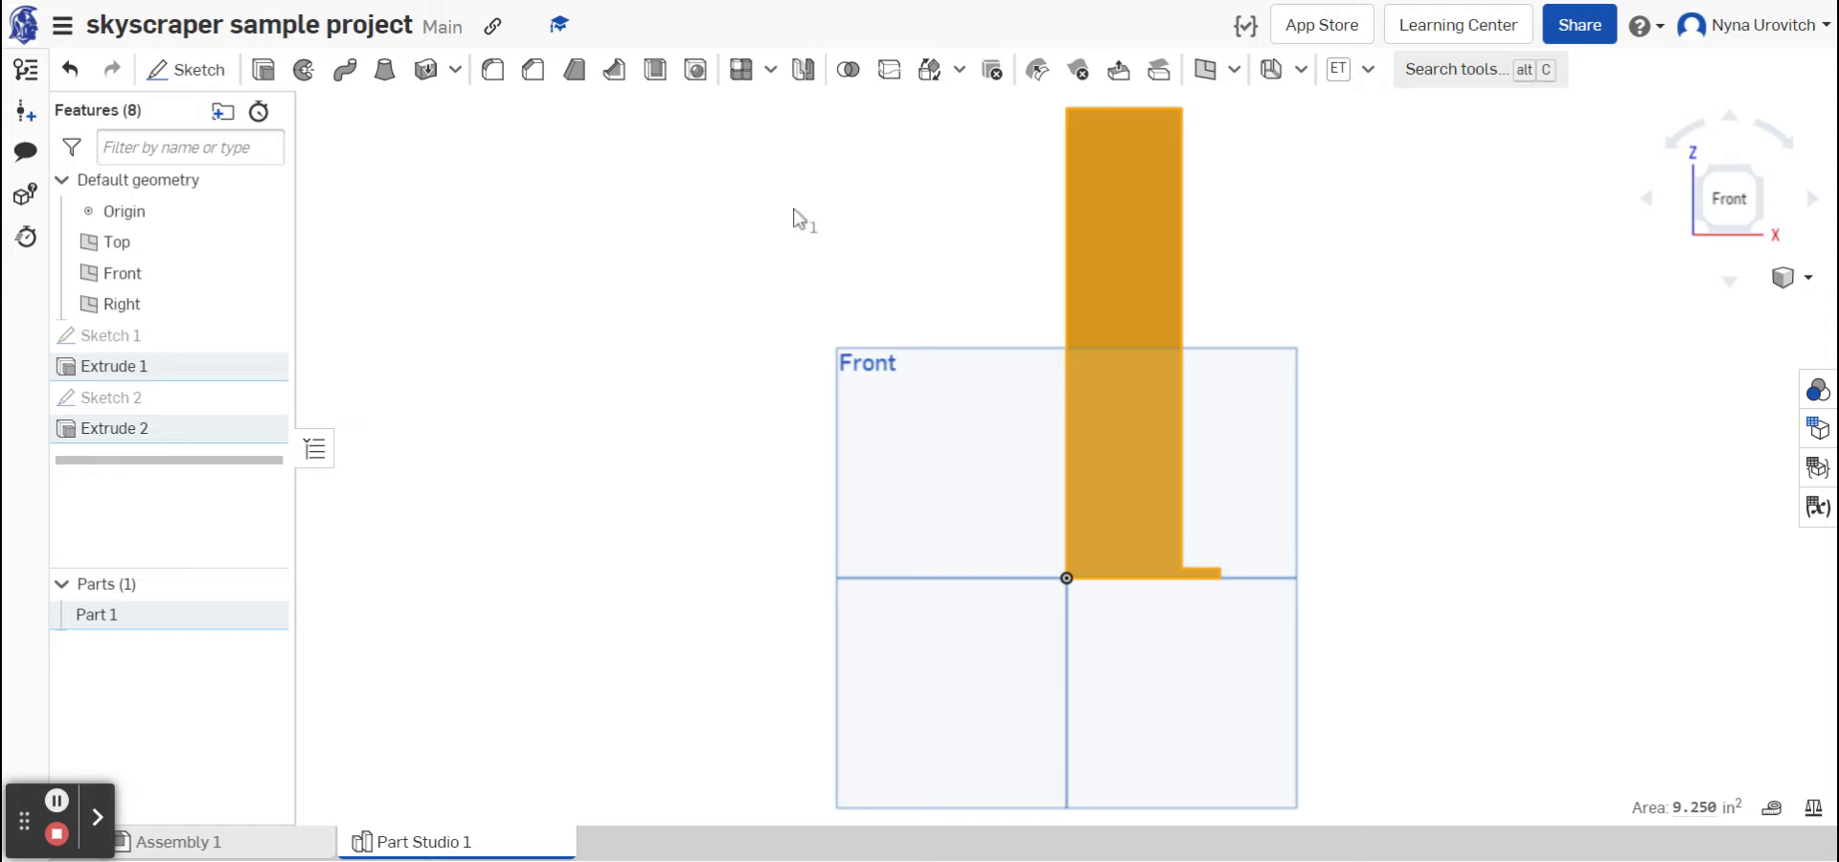
left_click(189, 69)
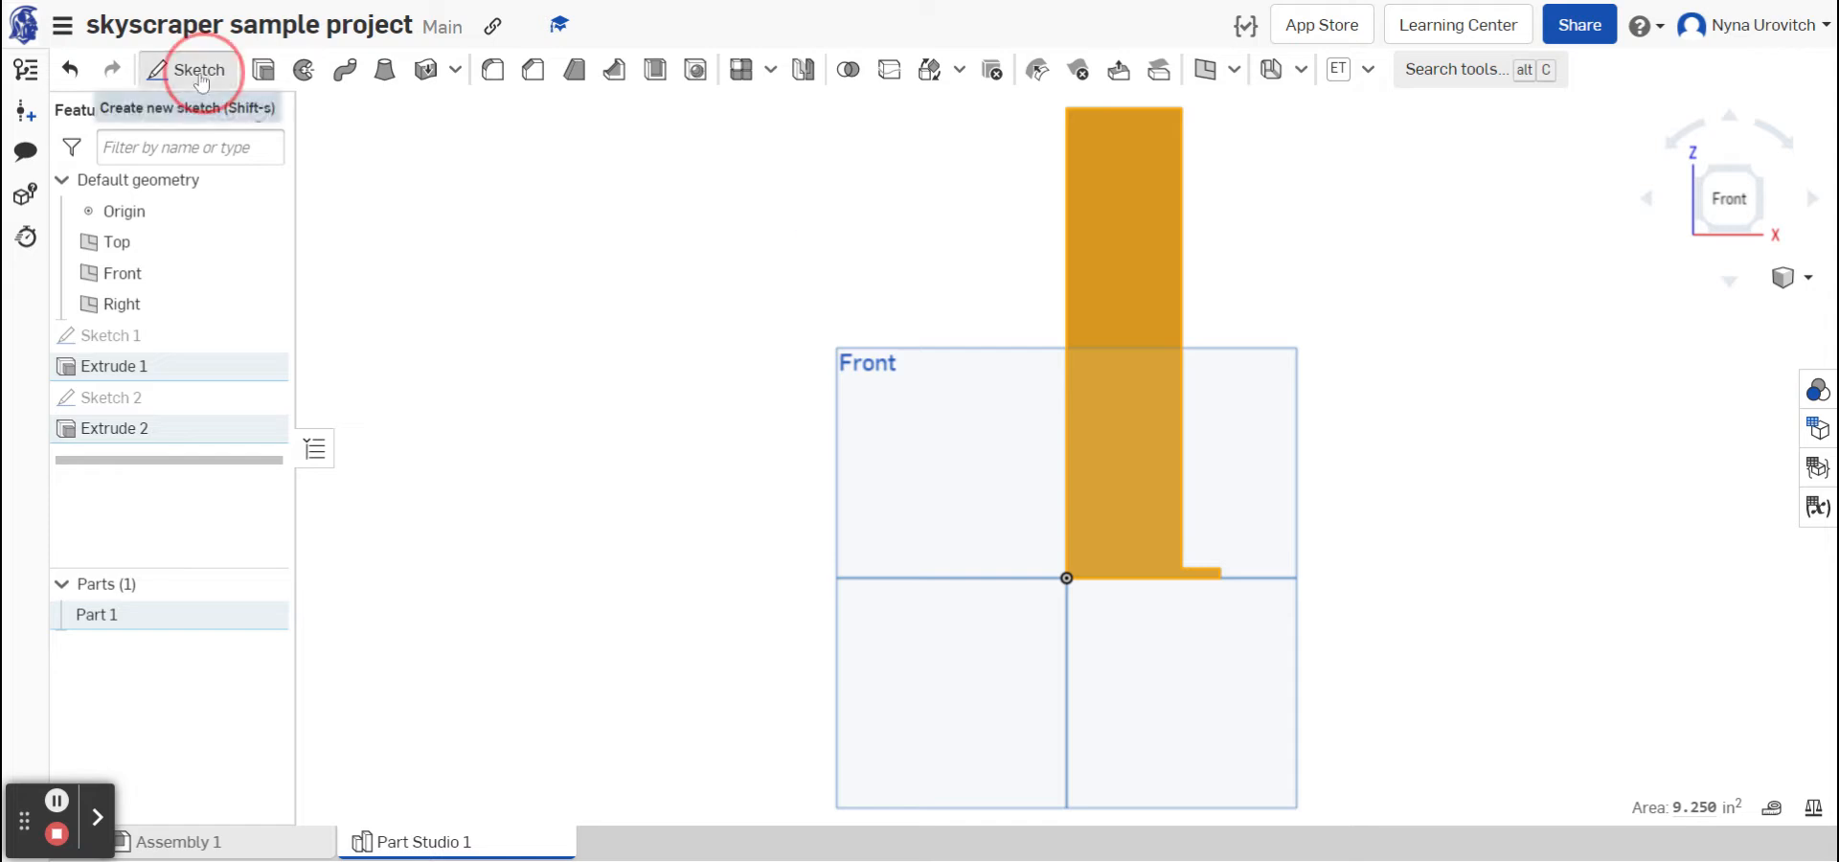
left_click(284, 69)
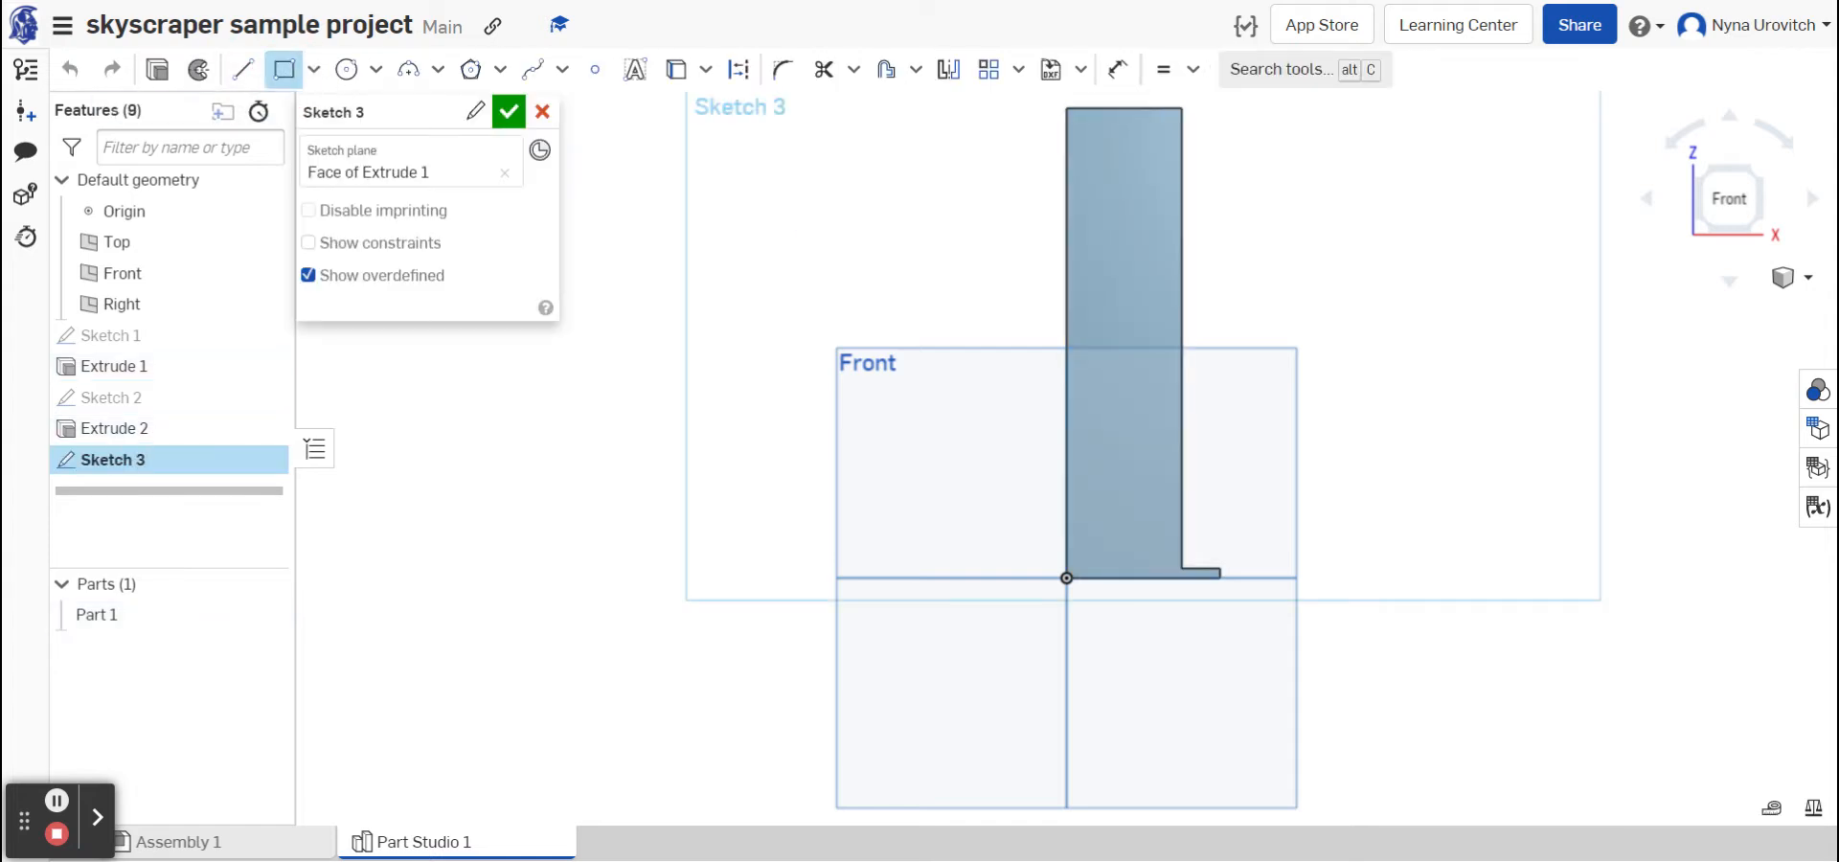
left_click_drag(1086, 126, 1113, 154)
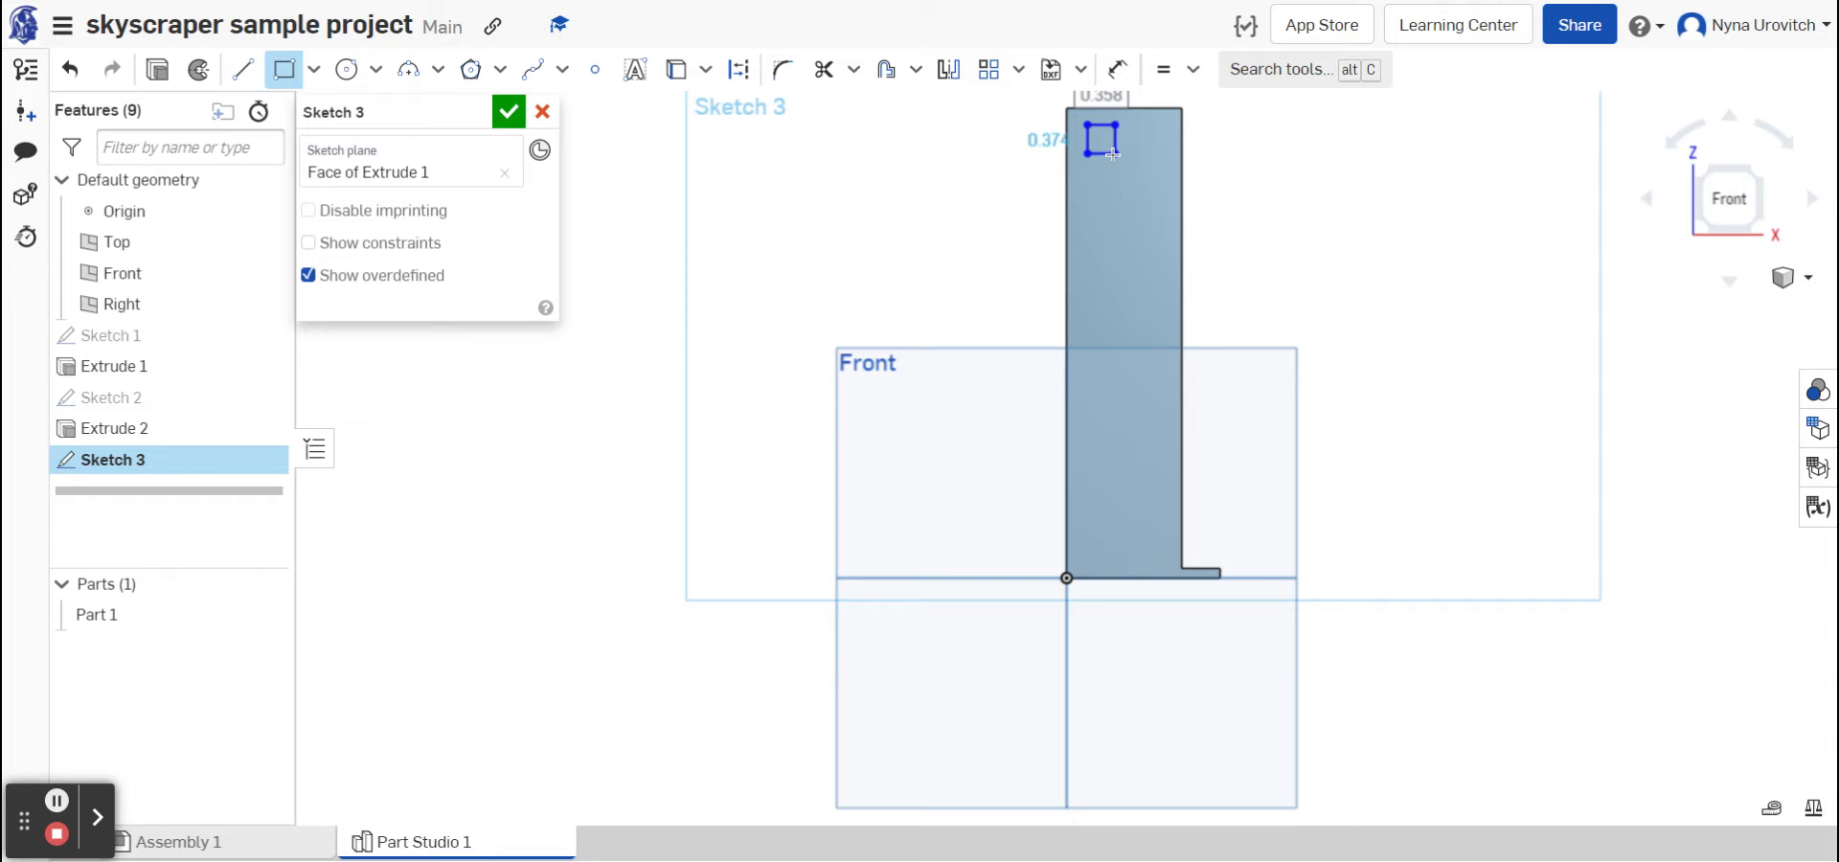
- Dimension the horizontal side of the small window rectangle to 0.15 in
left_click(1116, 73)
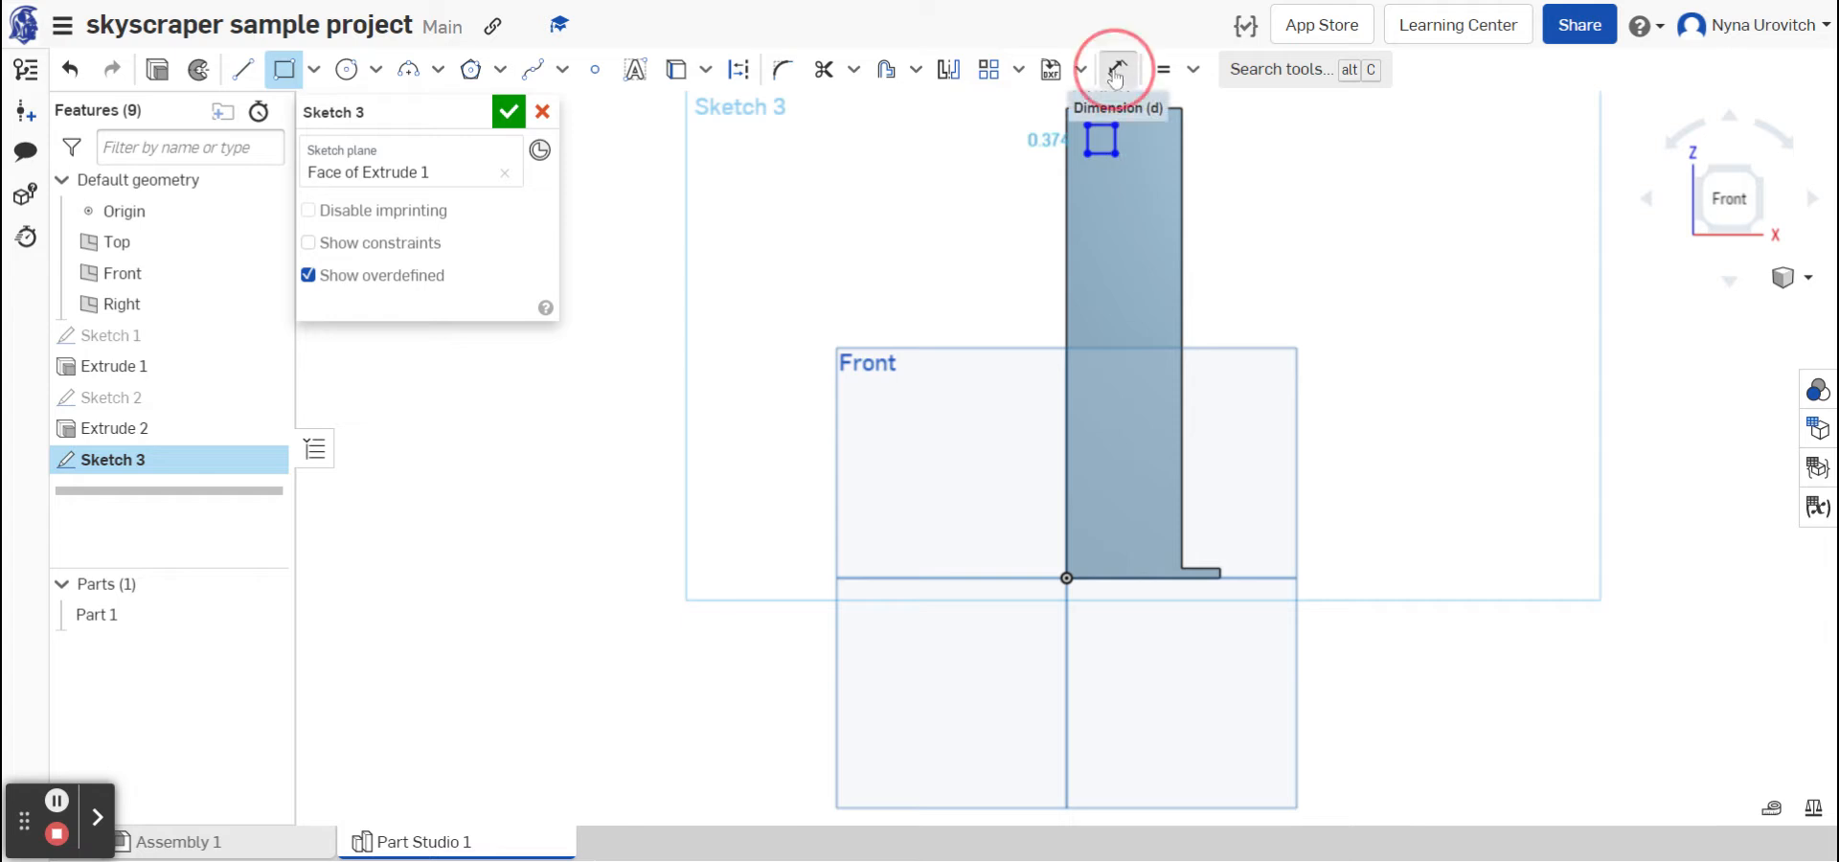
left_click(1101, 153)
left_click(1101, 196)
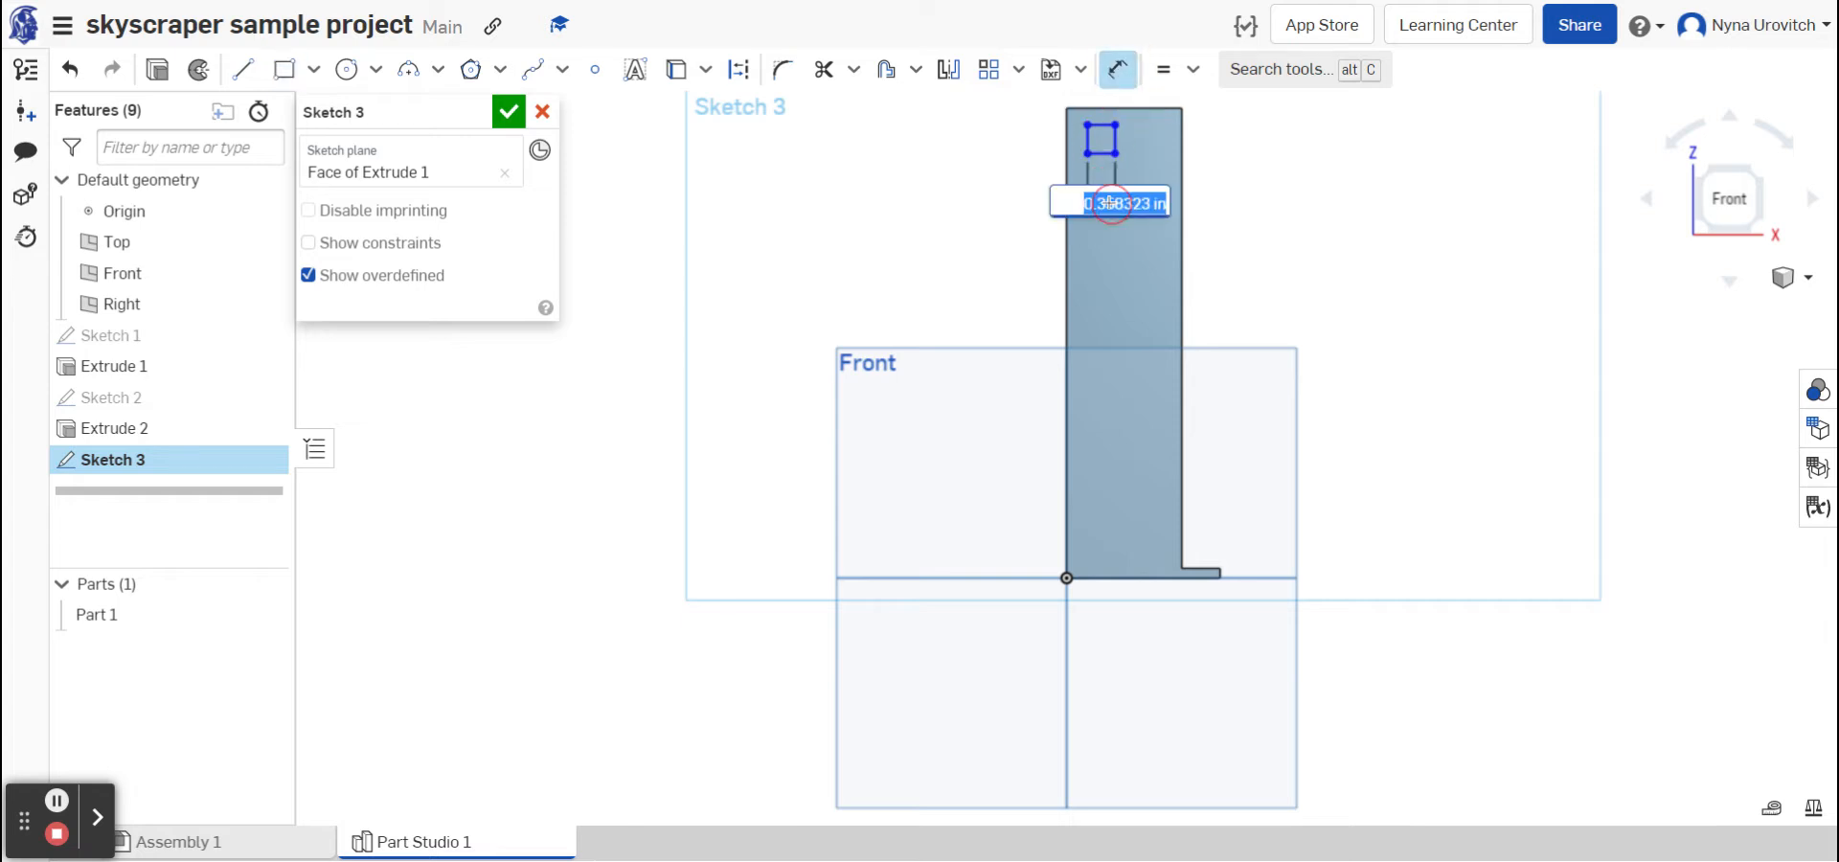
key("BackSpace")
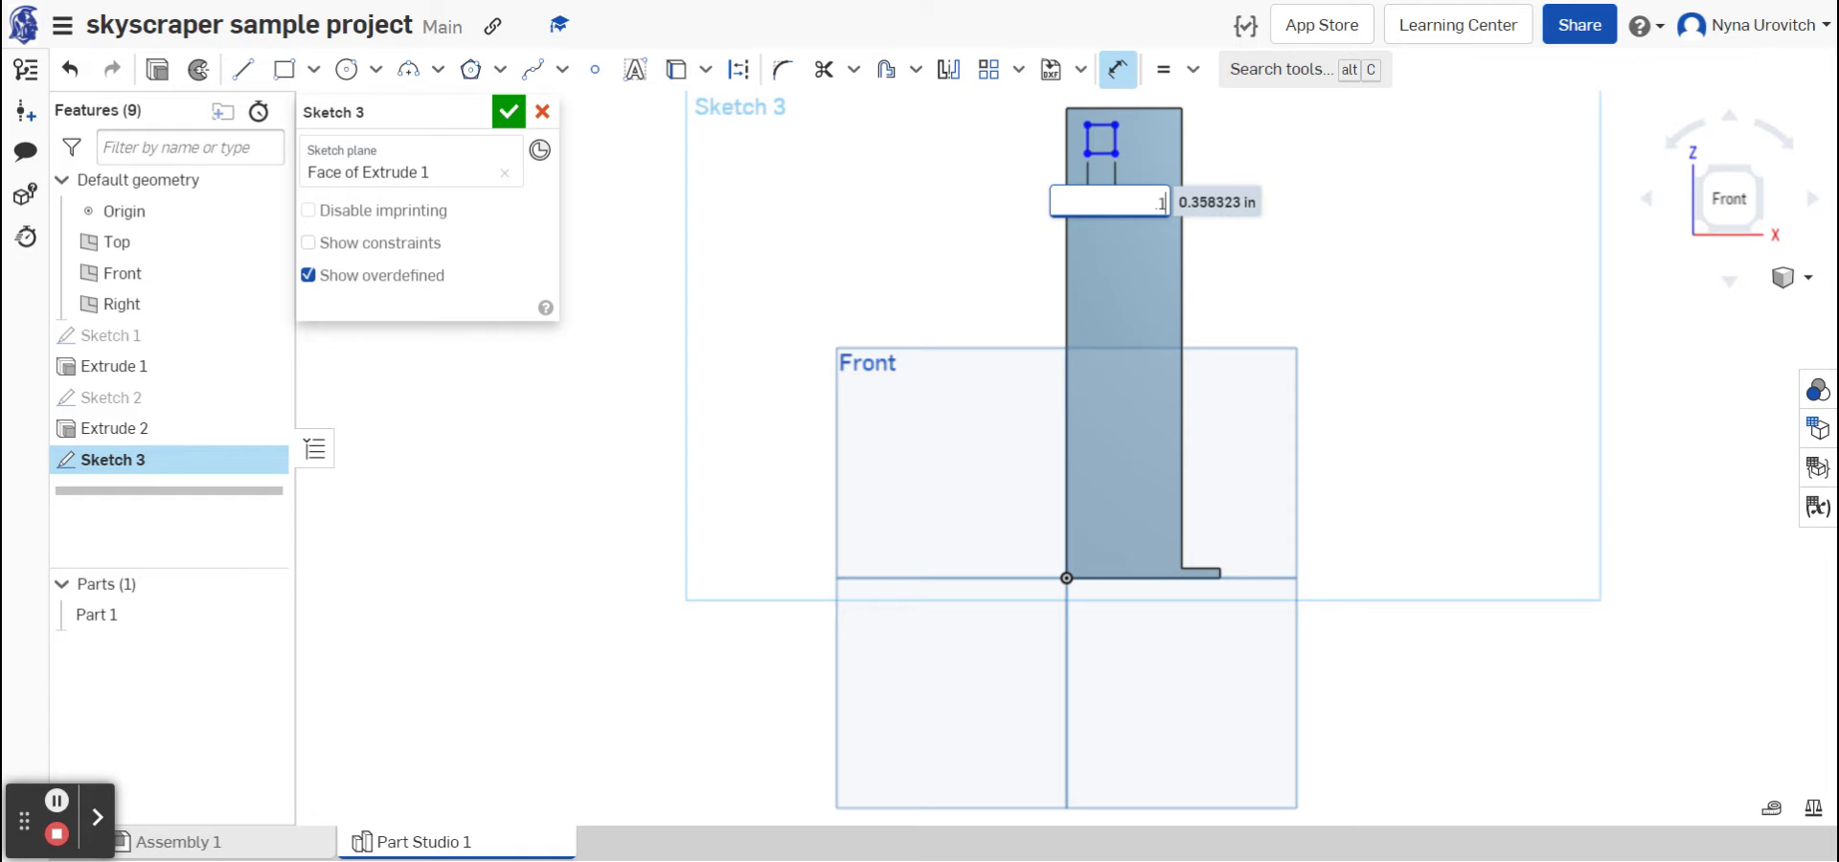
type("0.15")
key("Return")
- Apply an Equal constraint between the right and bottom sides of the window rectangle
scroll(1187, 185, "up", 1)
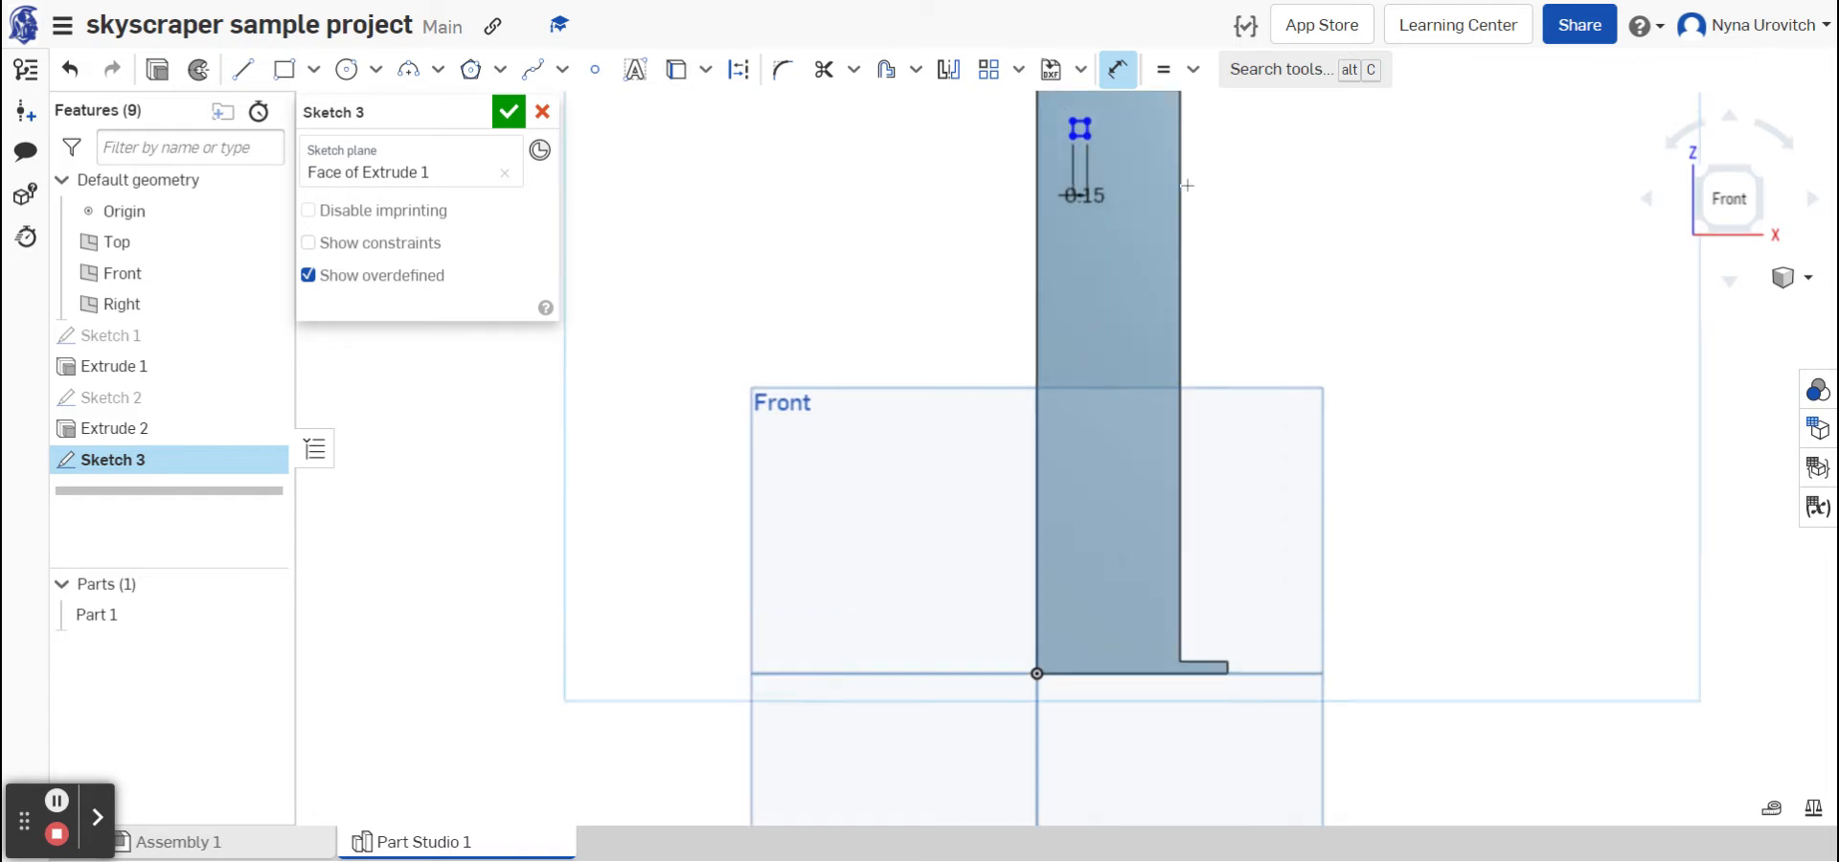
scroll(1187, 185, "up", 2)
mouse_move(1112, 214)
right_mouse_down()
mouse_move(1117, 370)
mouse_move(1107, 233)
right_mouse_up()
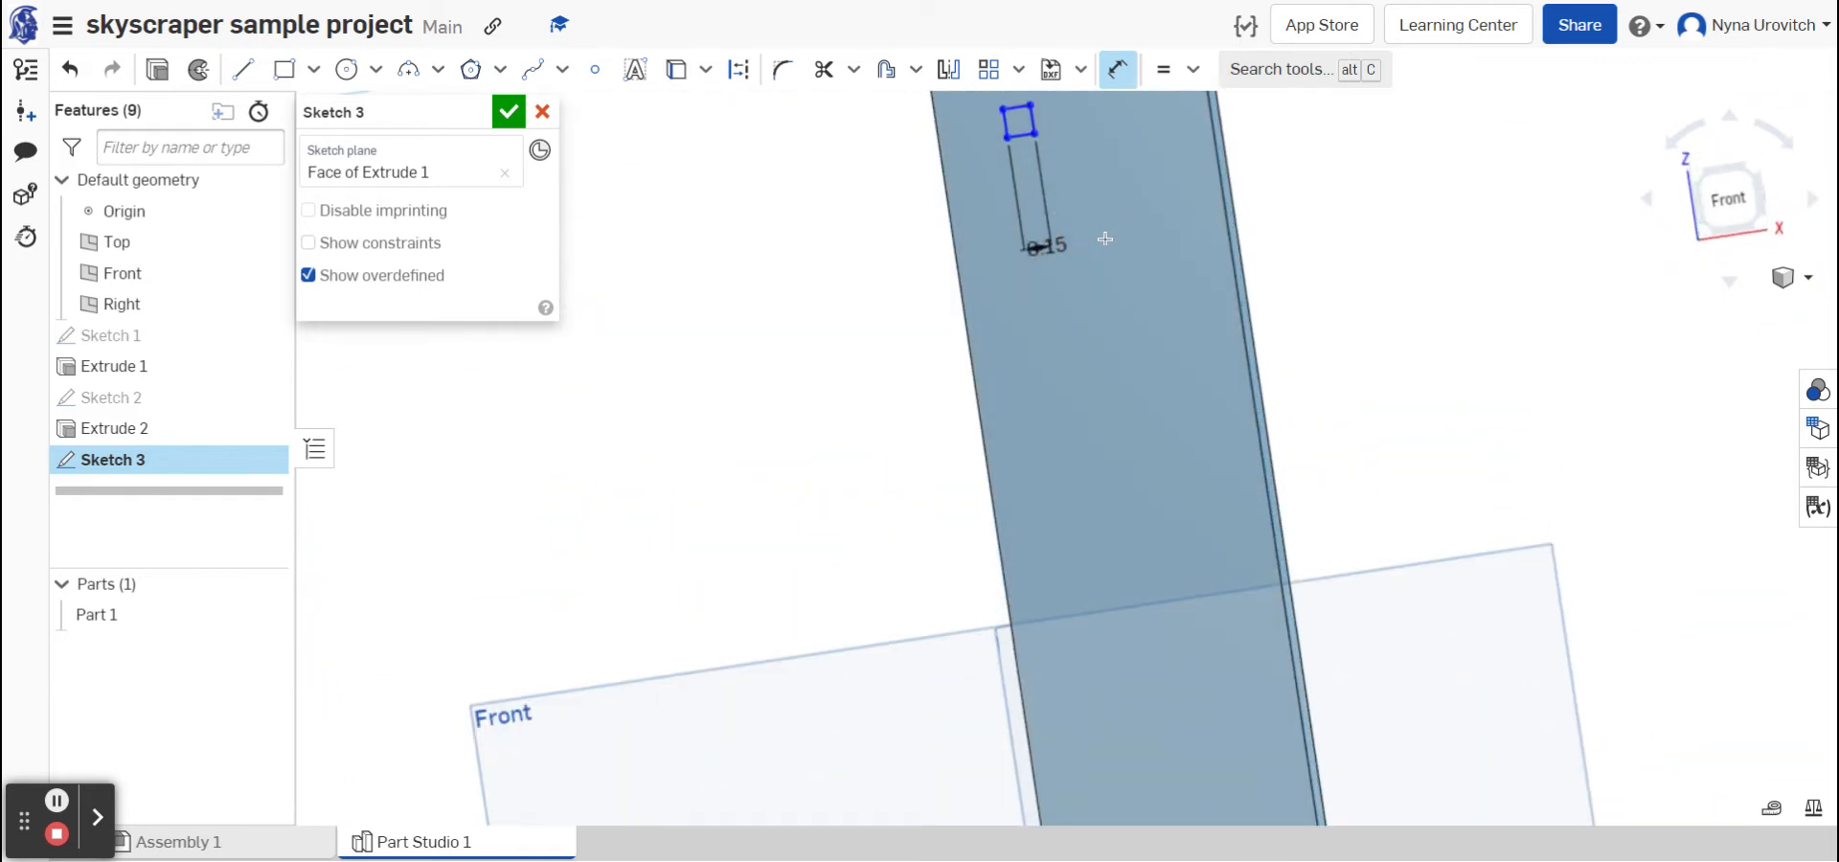
scroll(1105, 239, "up", 1)
key("n")
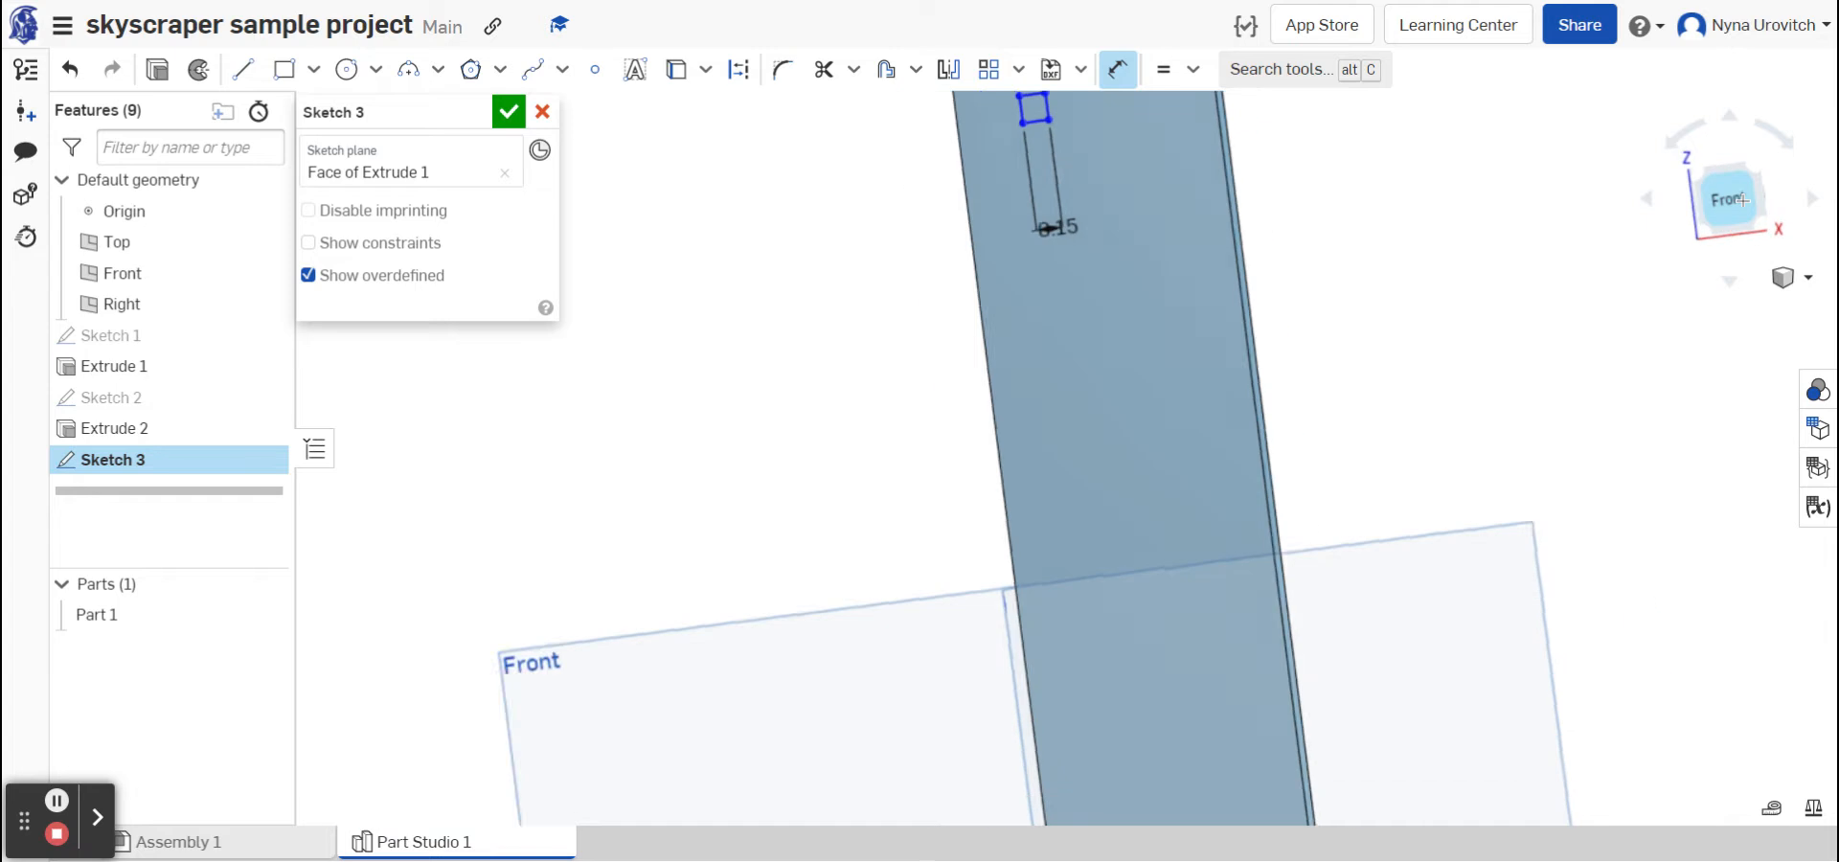
scroll(1397, 274, "up", 4)
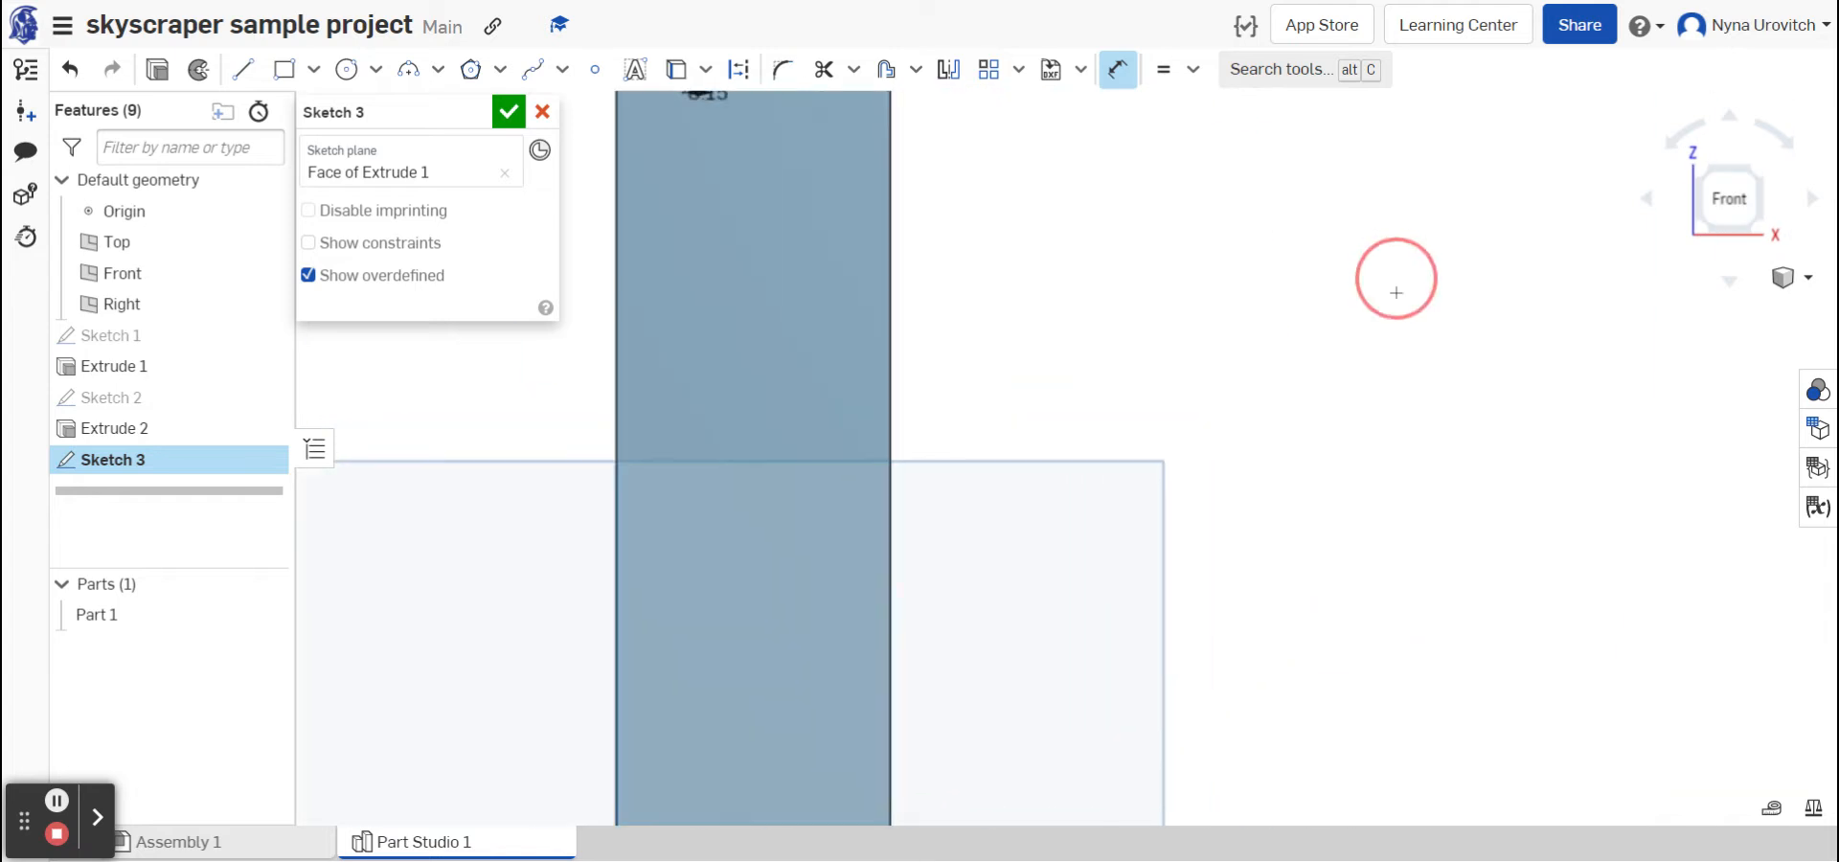
mouse_move(1396, 279)
middle_mouse_down()
mouse_move(1527, 513)
mouse_move(1634, 639)
middle_mouse_up()
scroll(1634, 639, "up", 1)
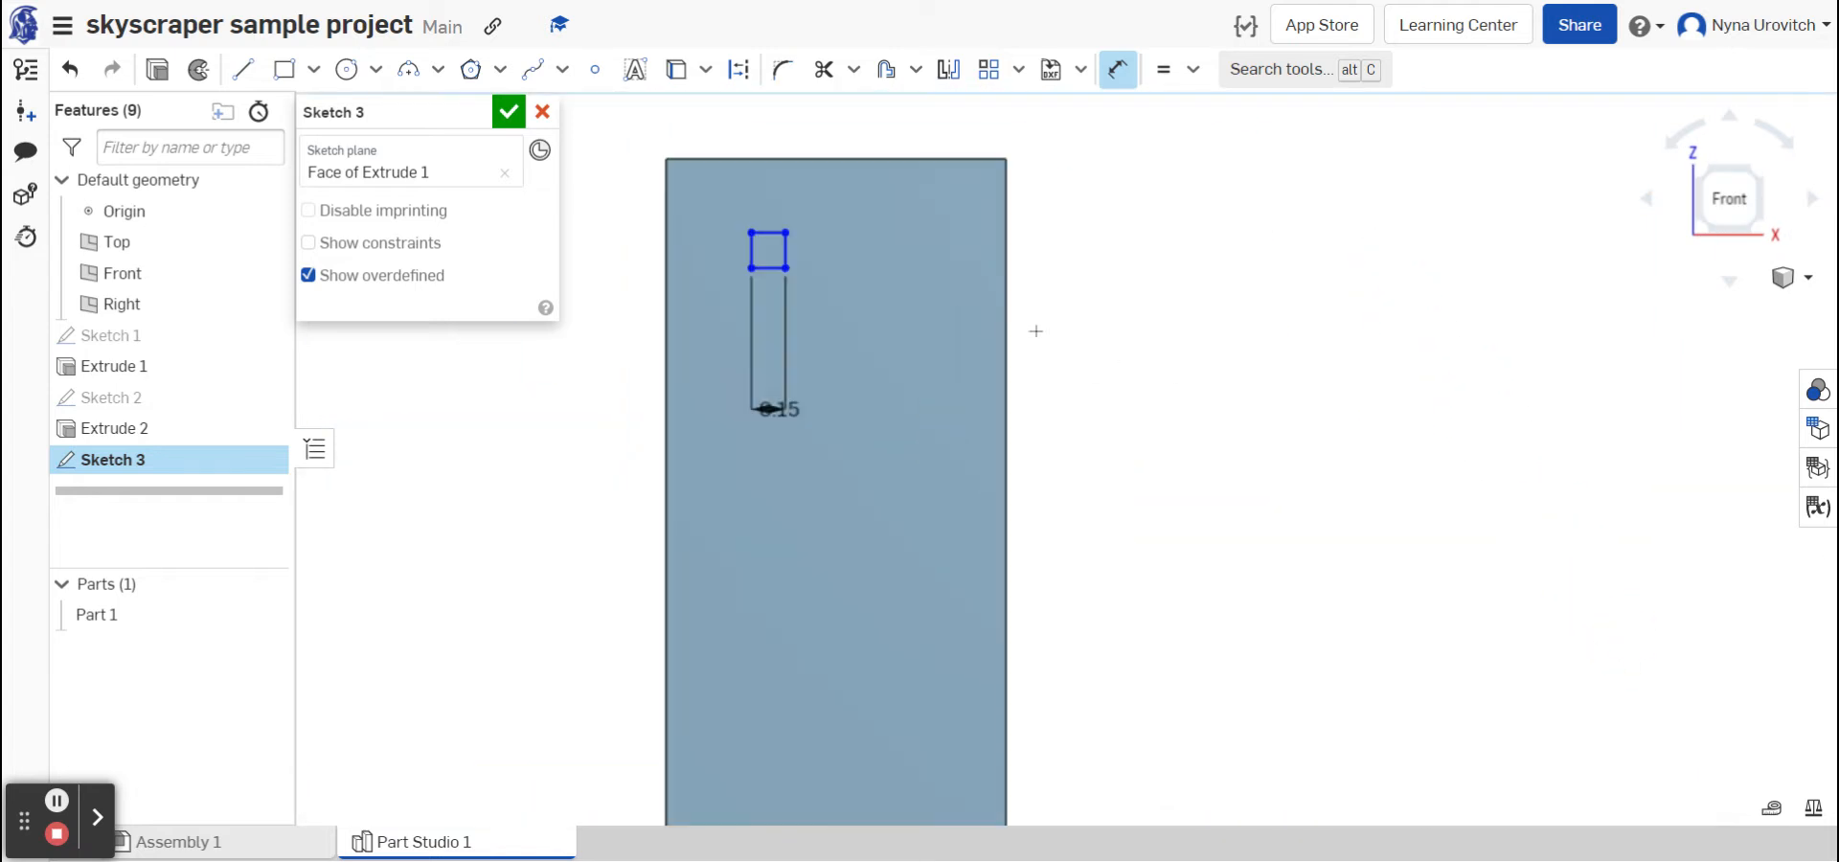
left_click(1163, 69)
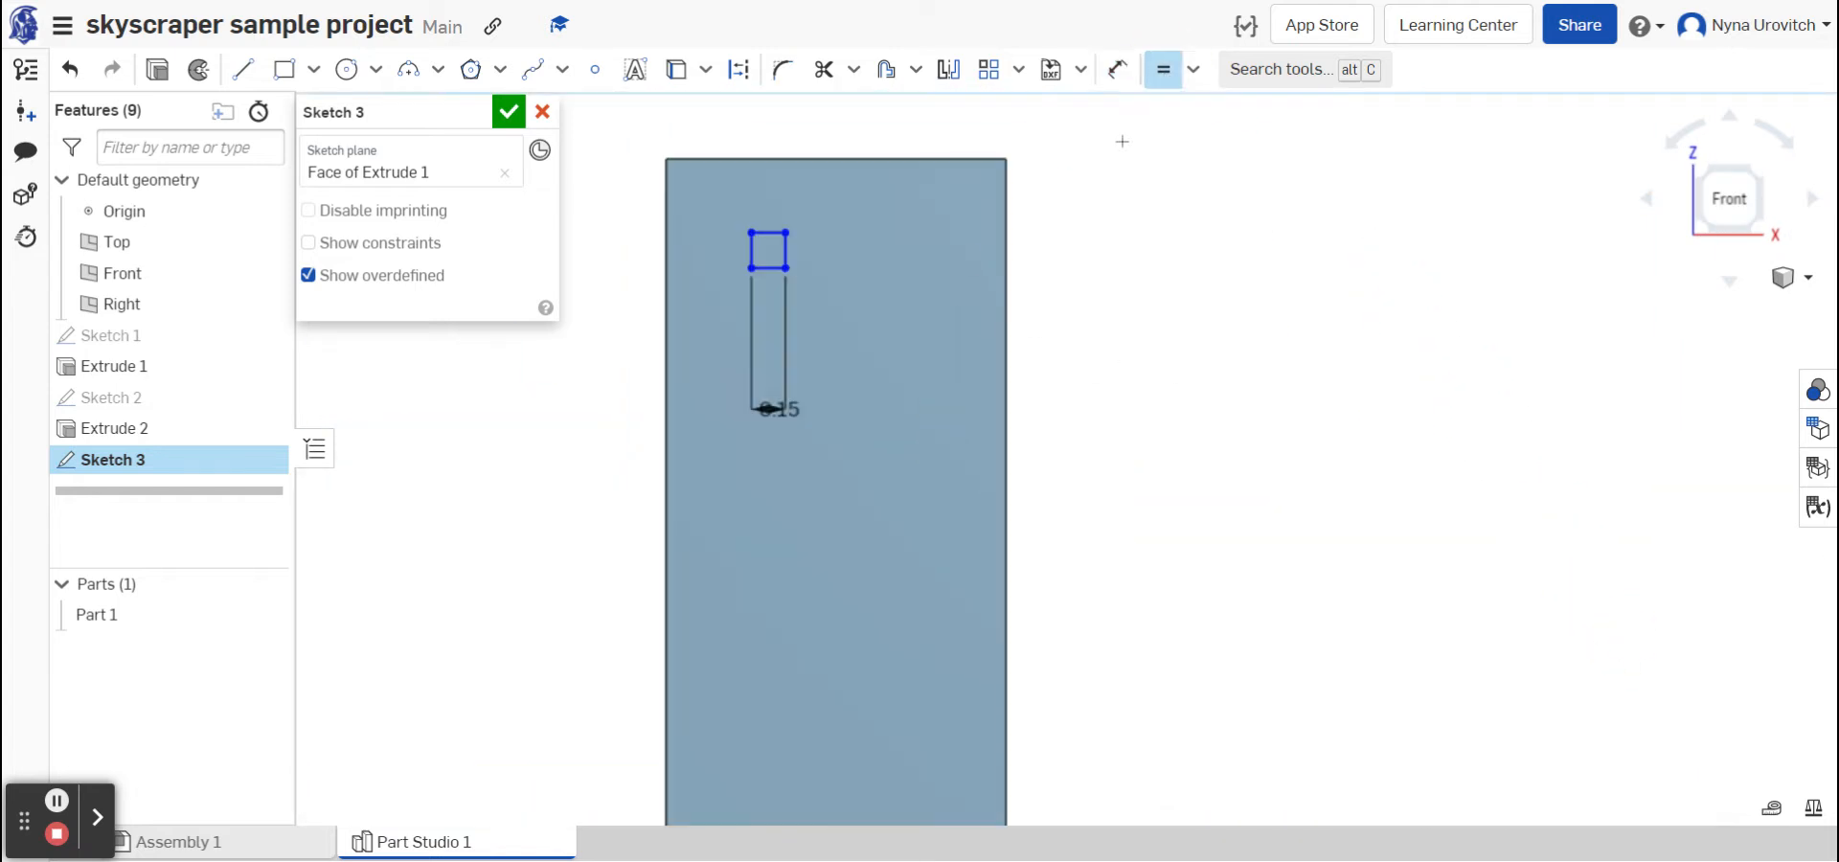
left_click(787, 254)
left_click(769, 269)
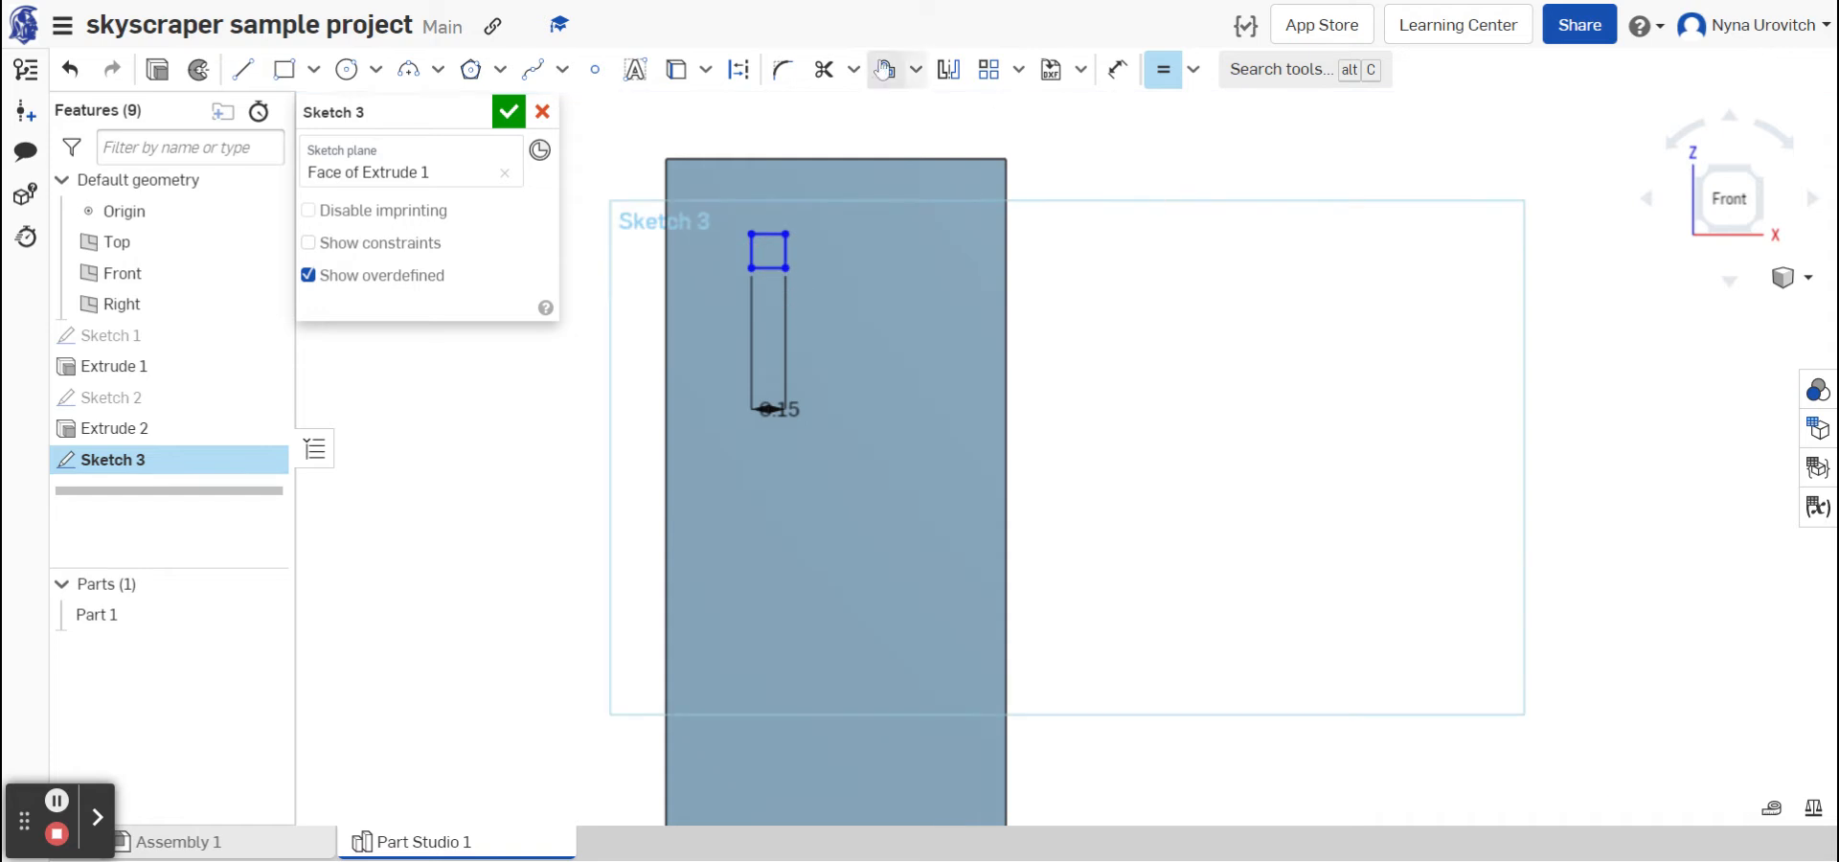
- Dimension the distance from the window's upper side to the tower's top edge to 0.2 in
left_click(1117, 69)
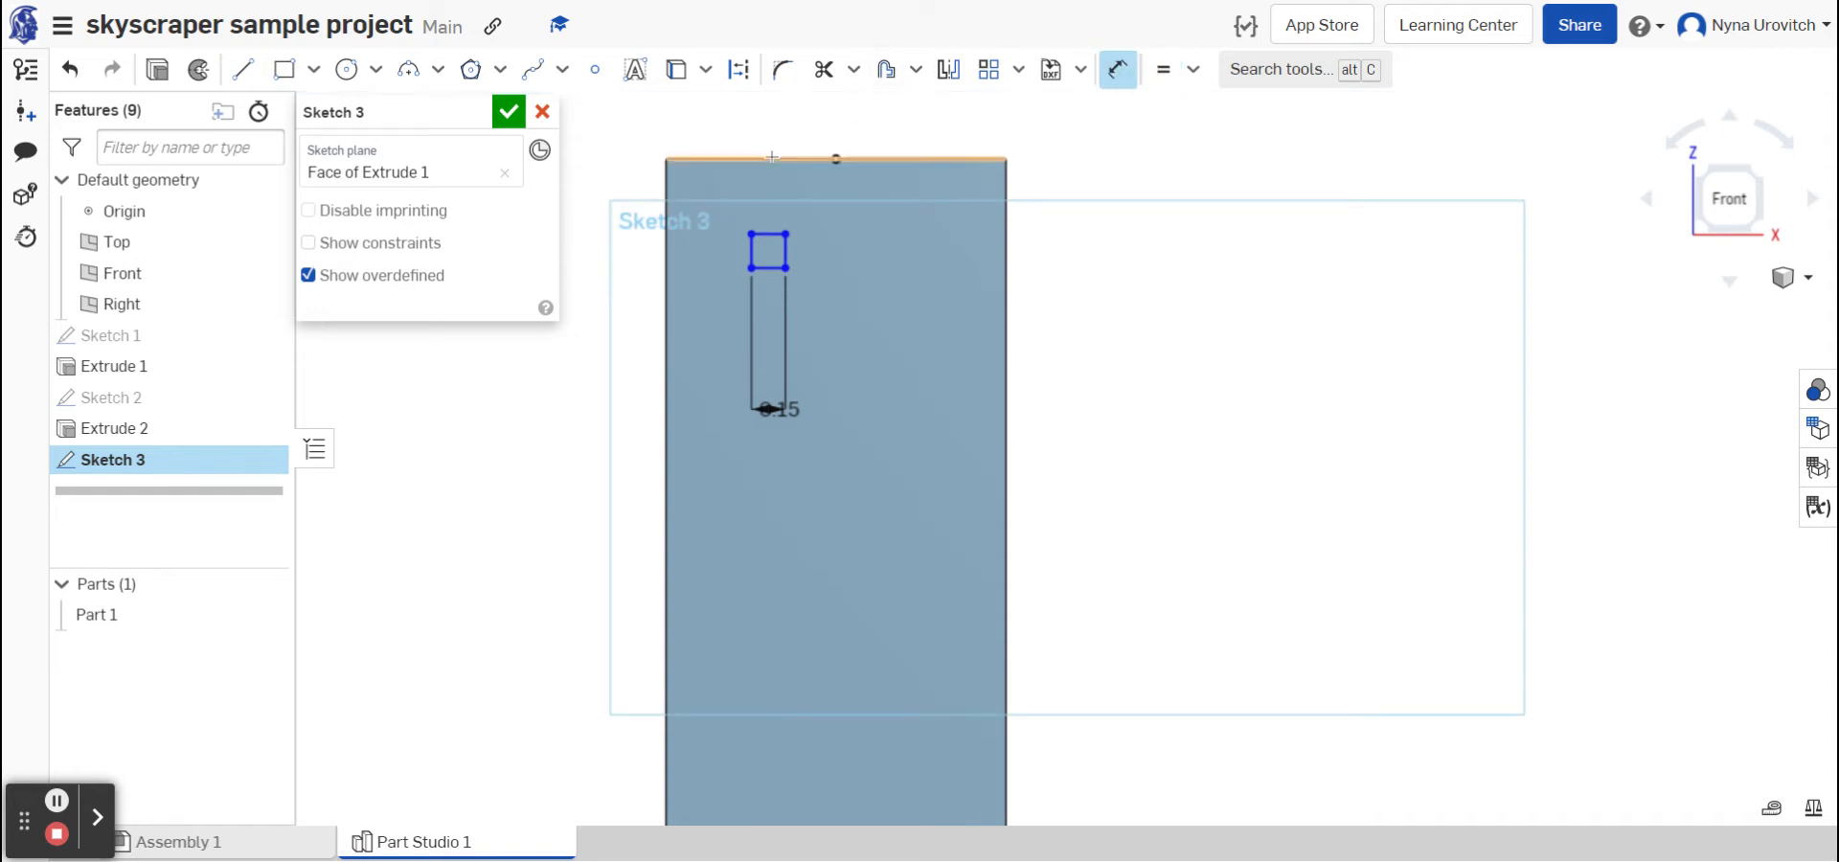
left_click(762, 234)
left_click(765, 160)
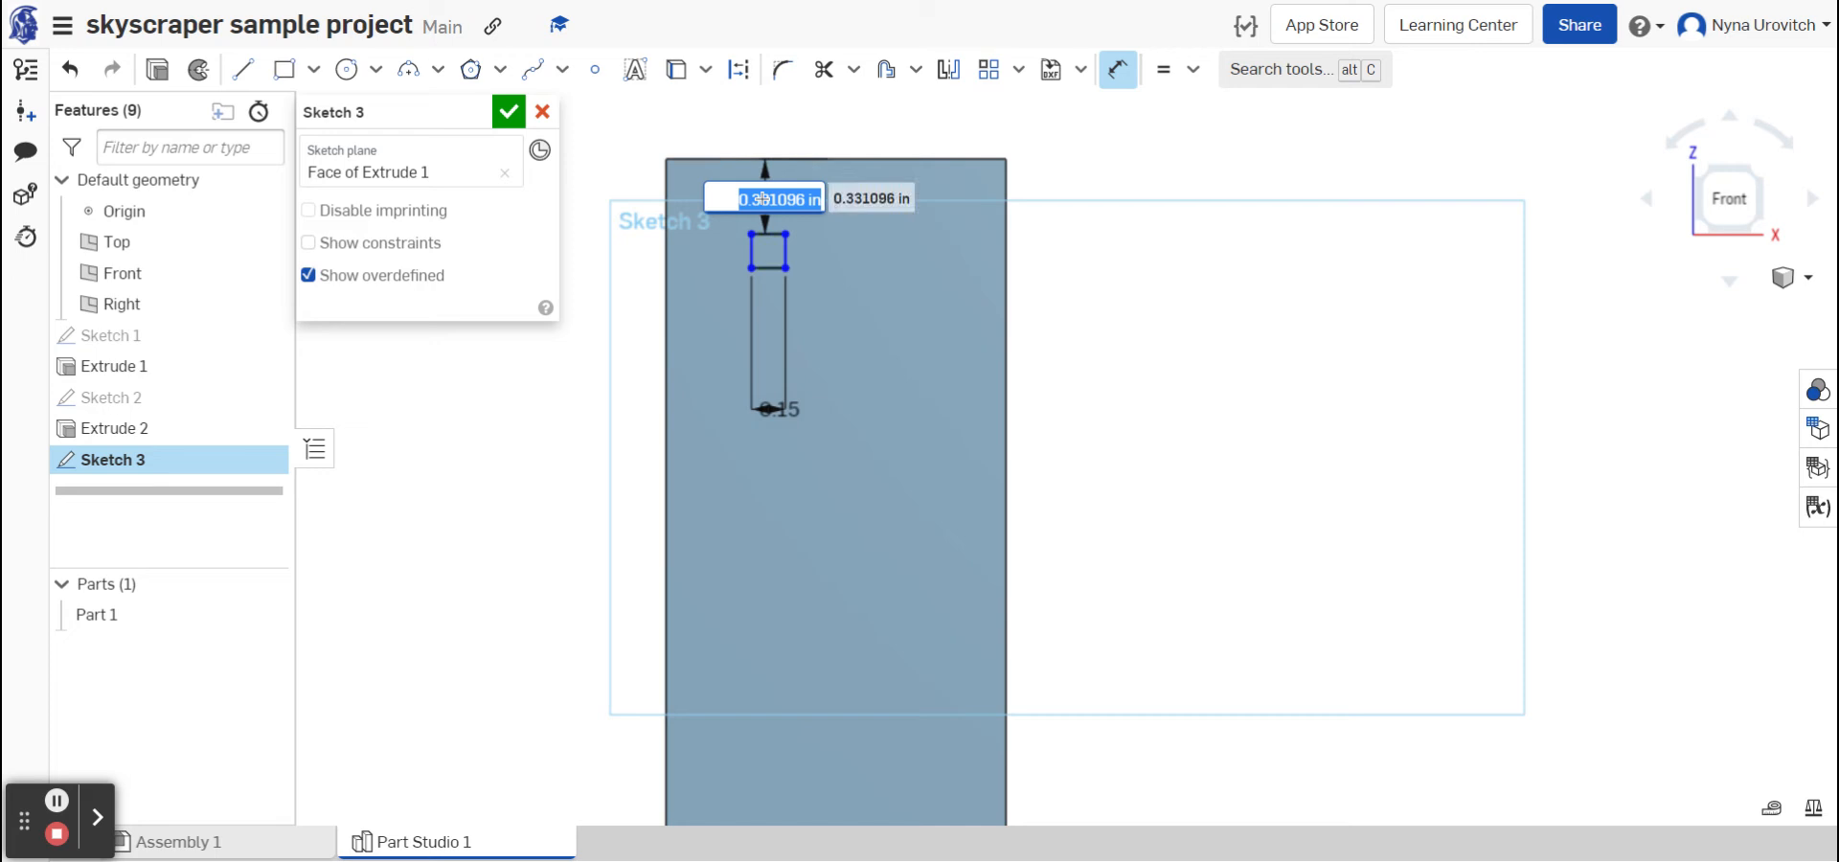
key("BackSpace")
key("Return")
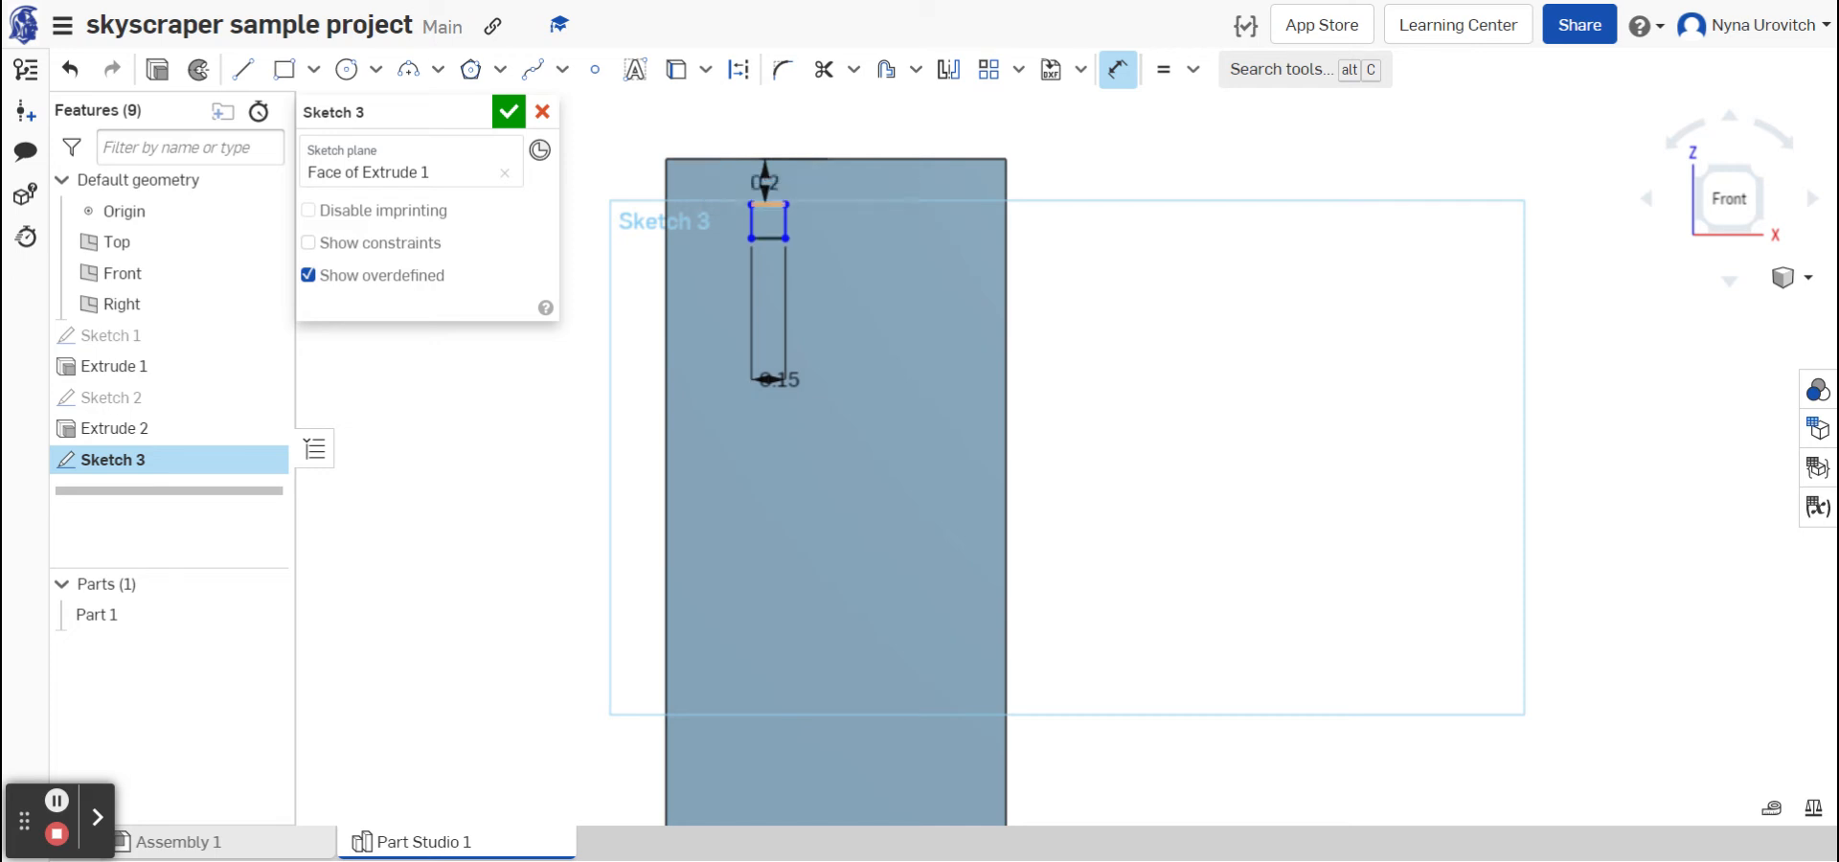
- Dimension the distance from the window's left side to the tower's left edge to 0.2 in and finish the sketch
left_click(751, 219)
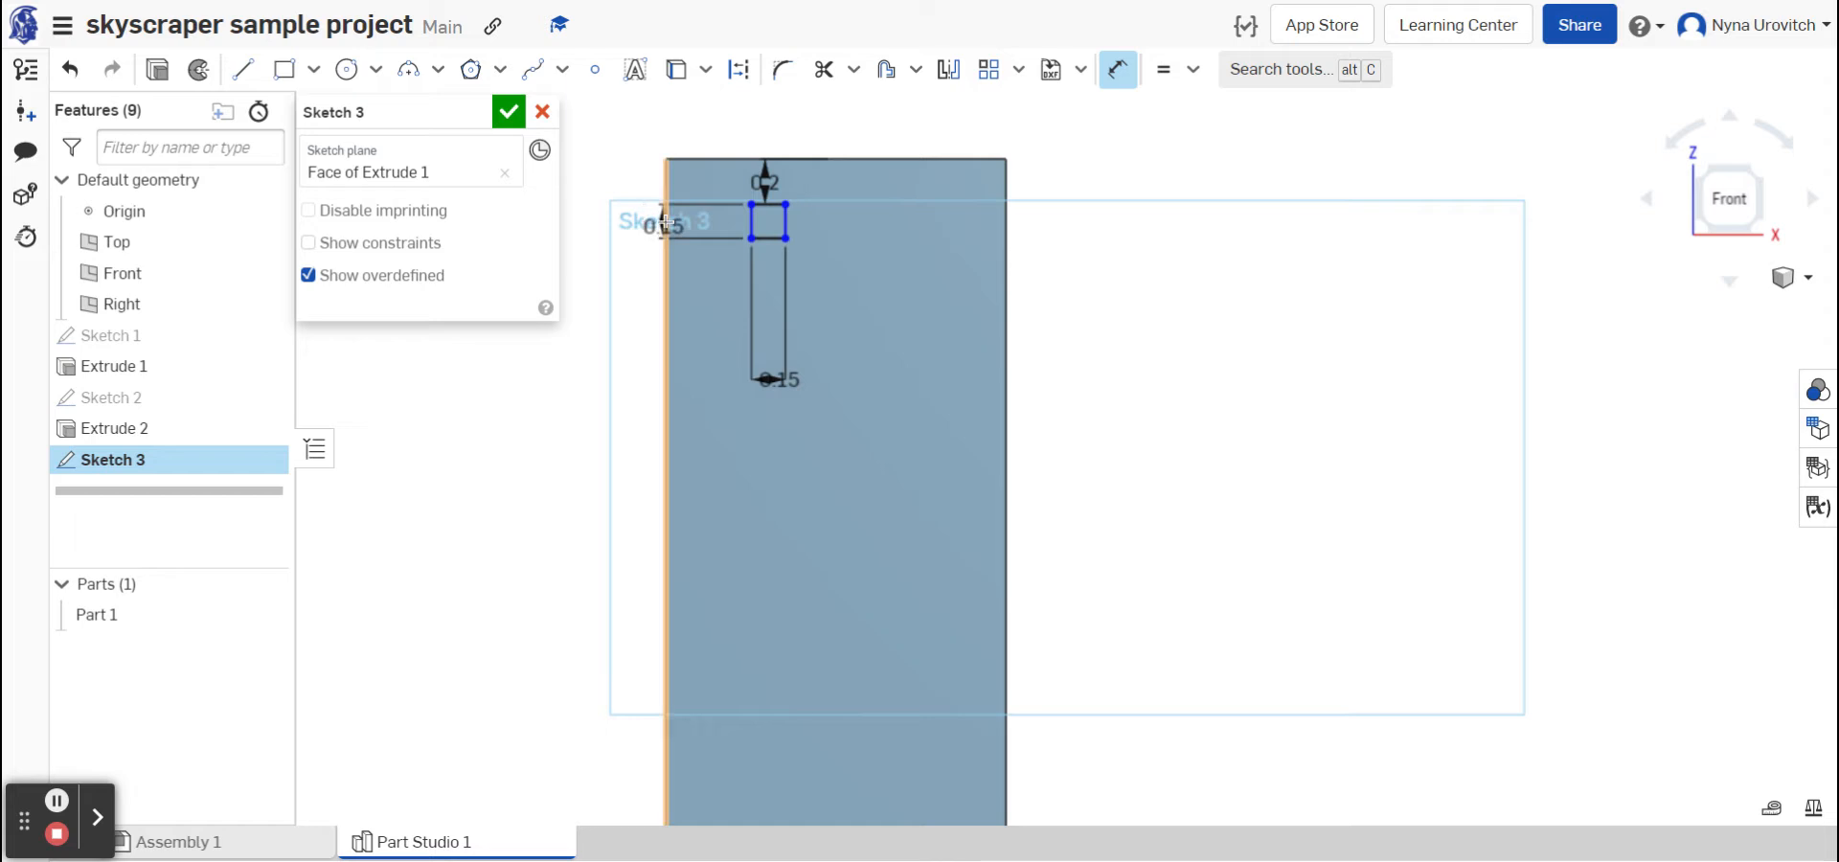
left_click(667, 192)
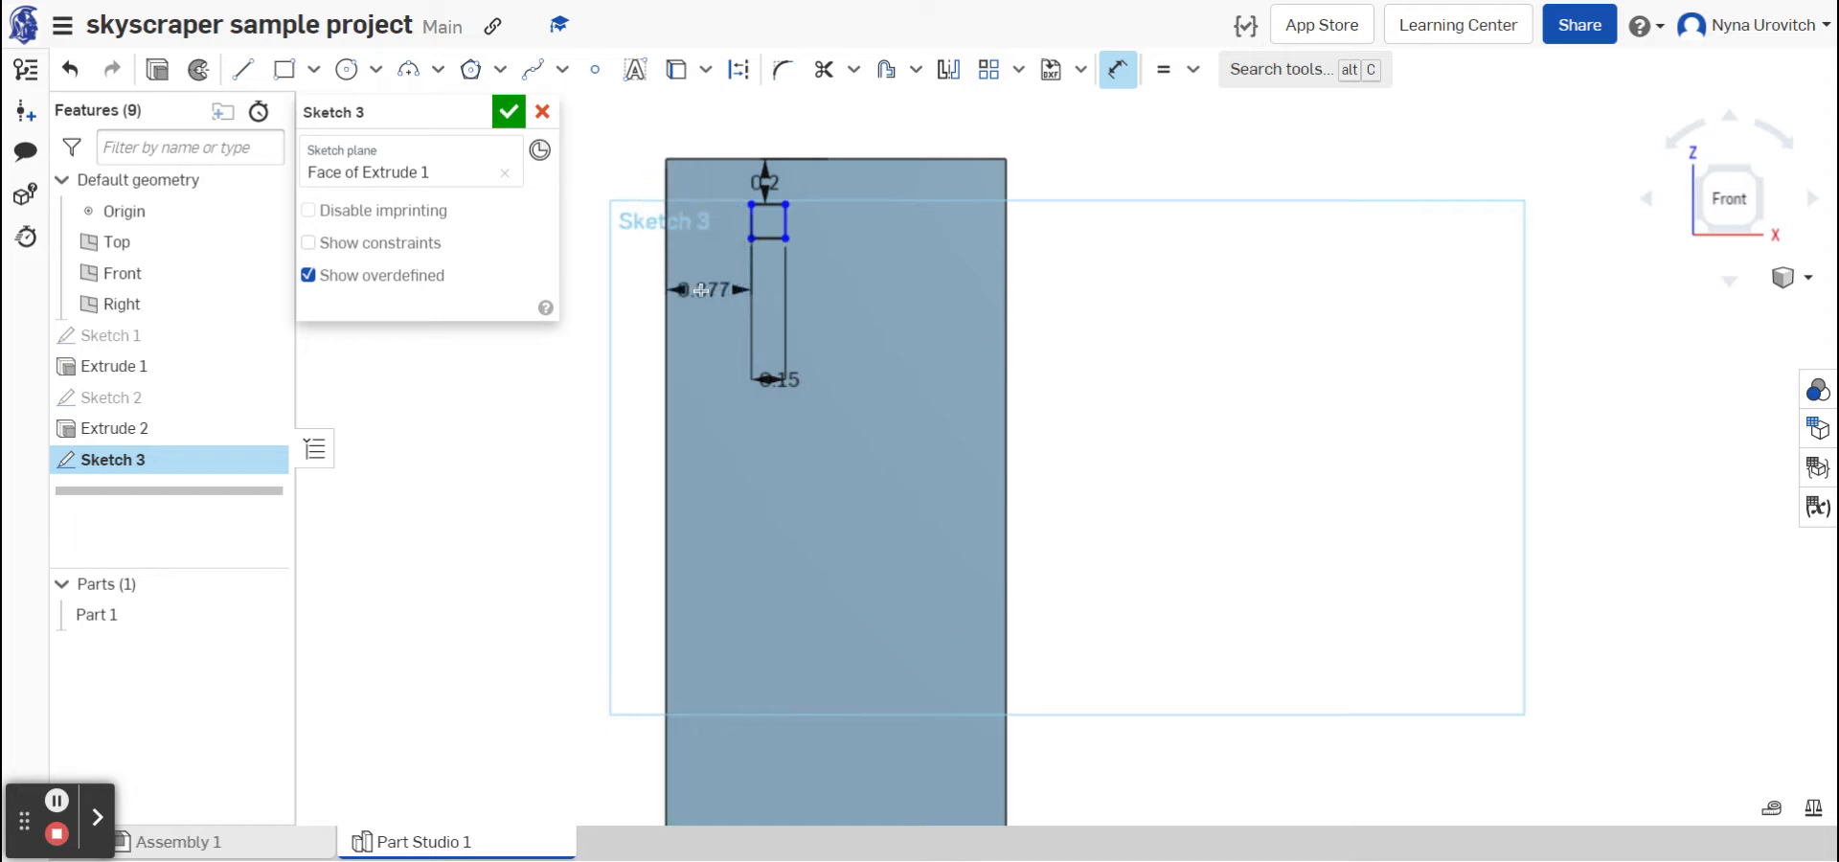
left_click(711, 289)
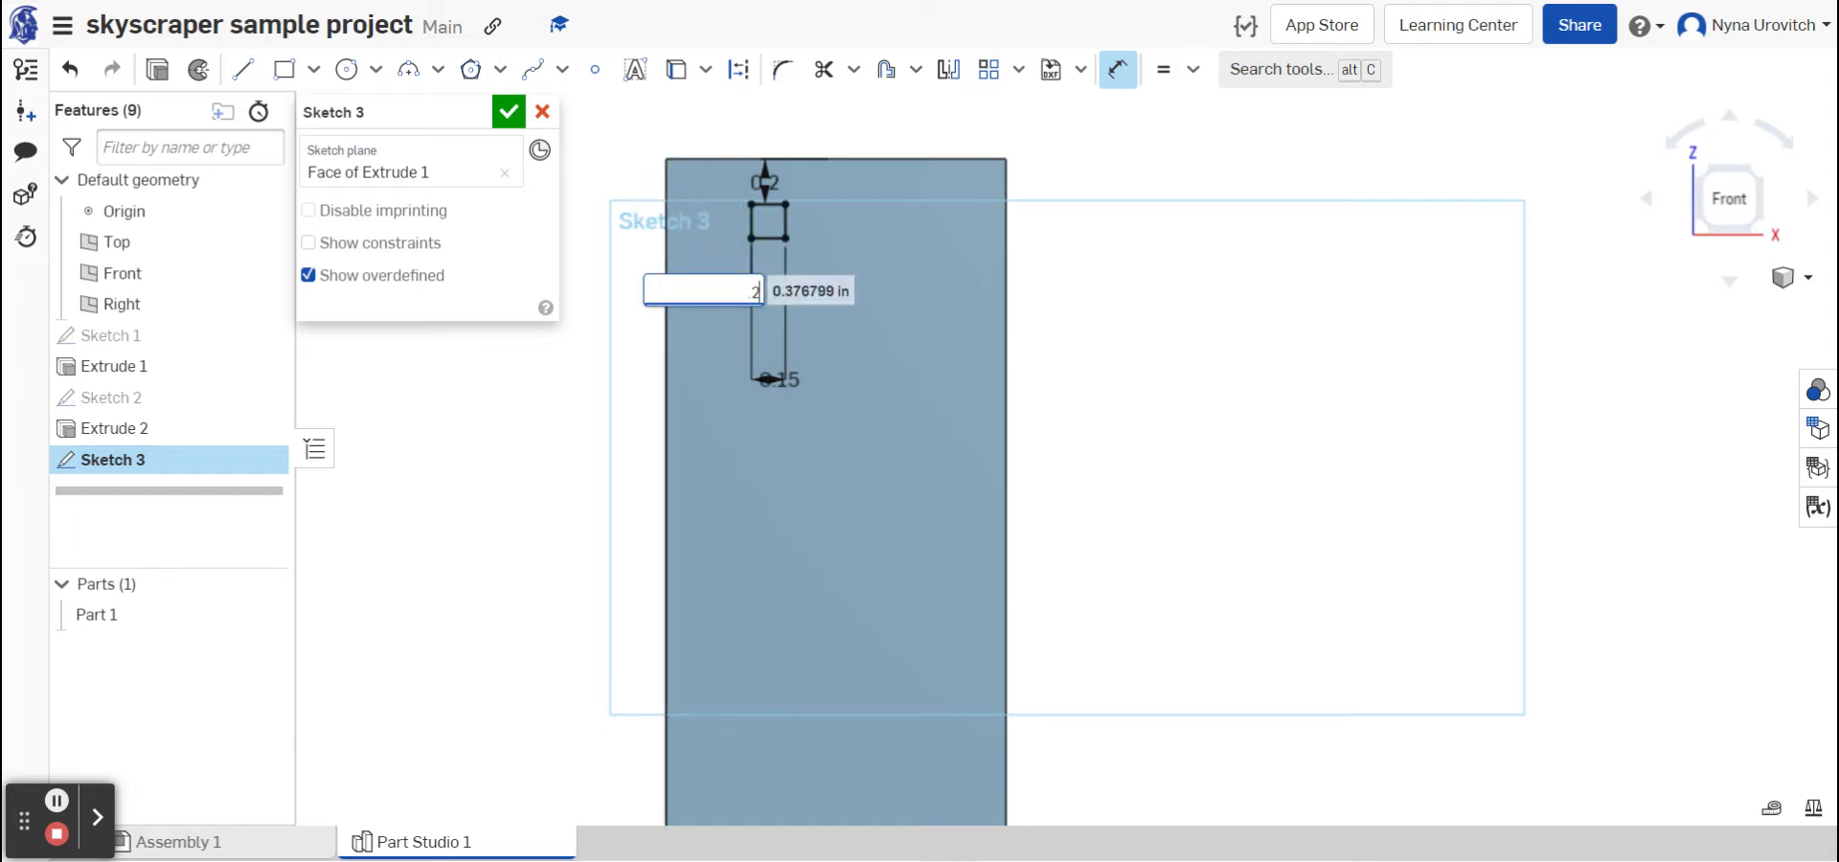
key("Return")
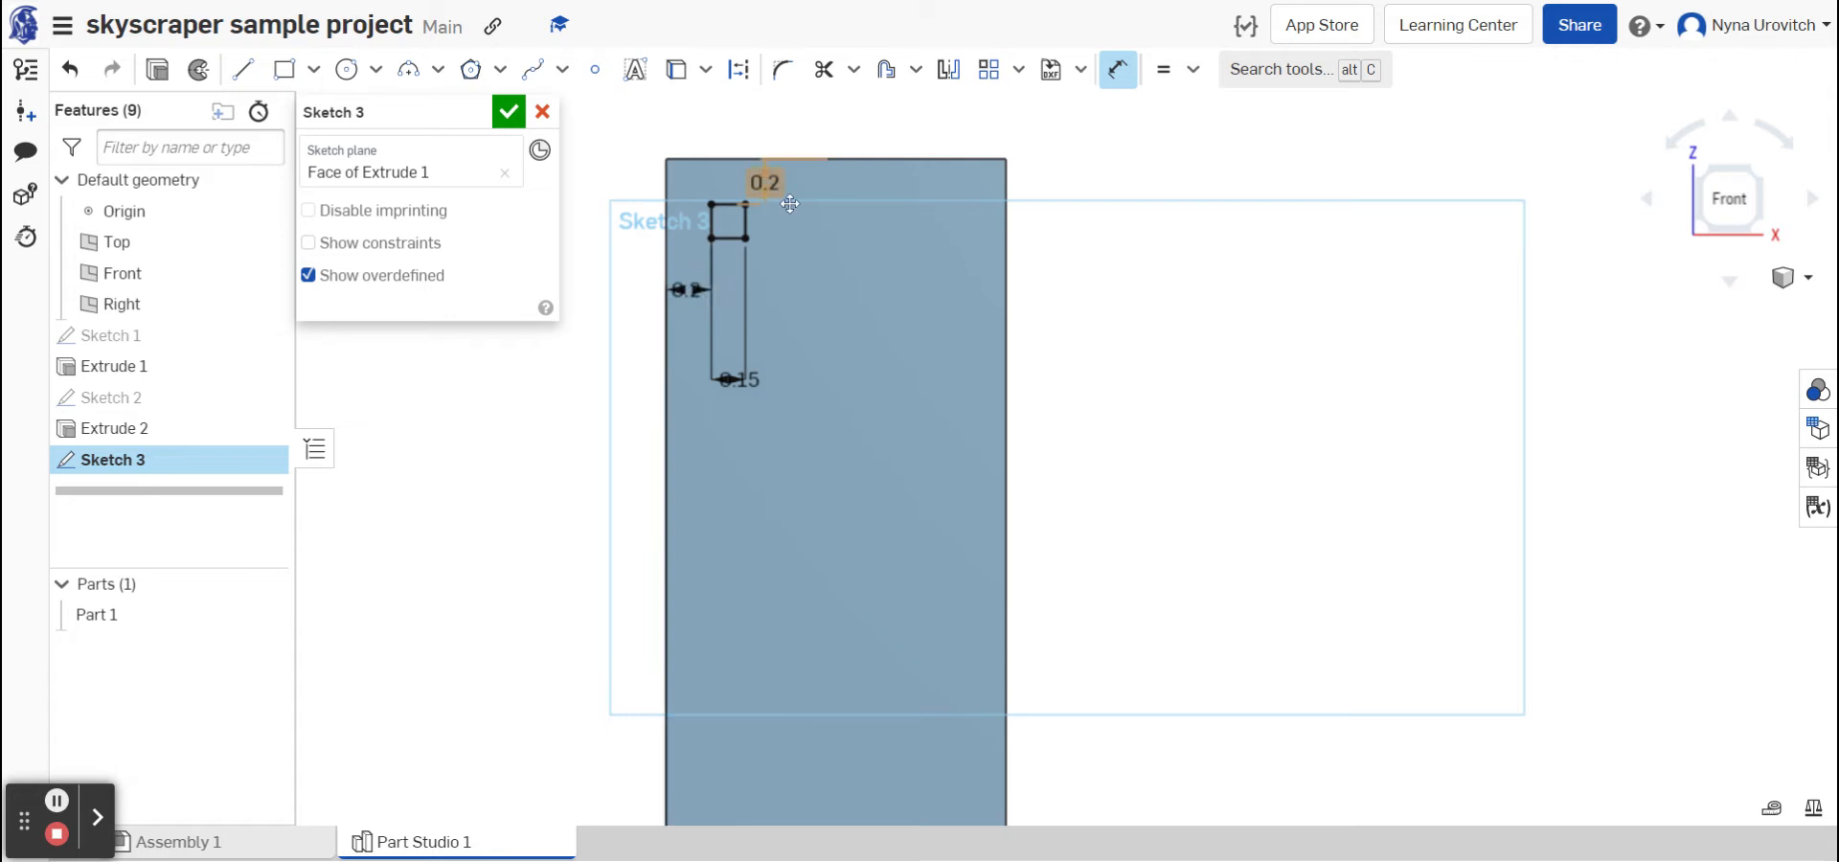
left_click(508, 113)
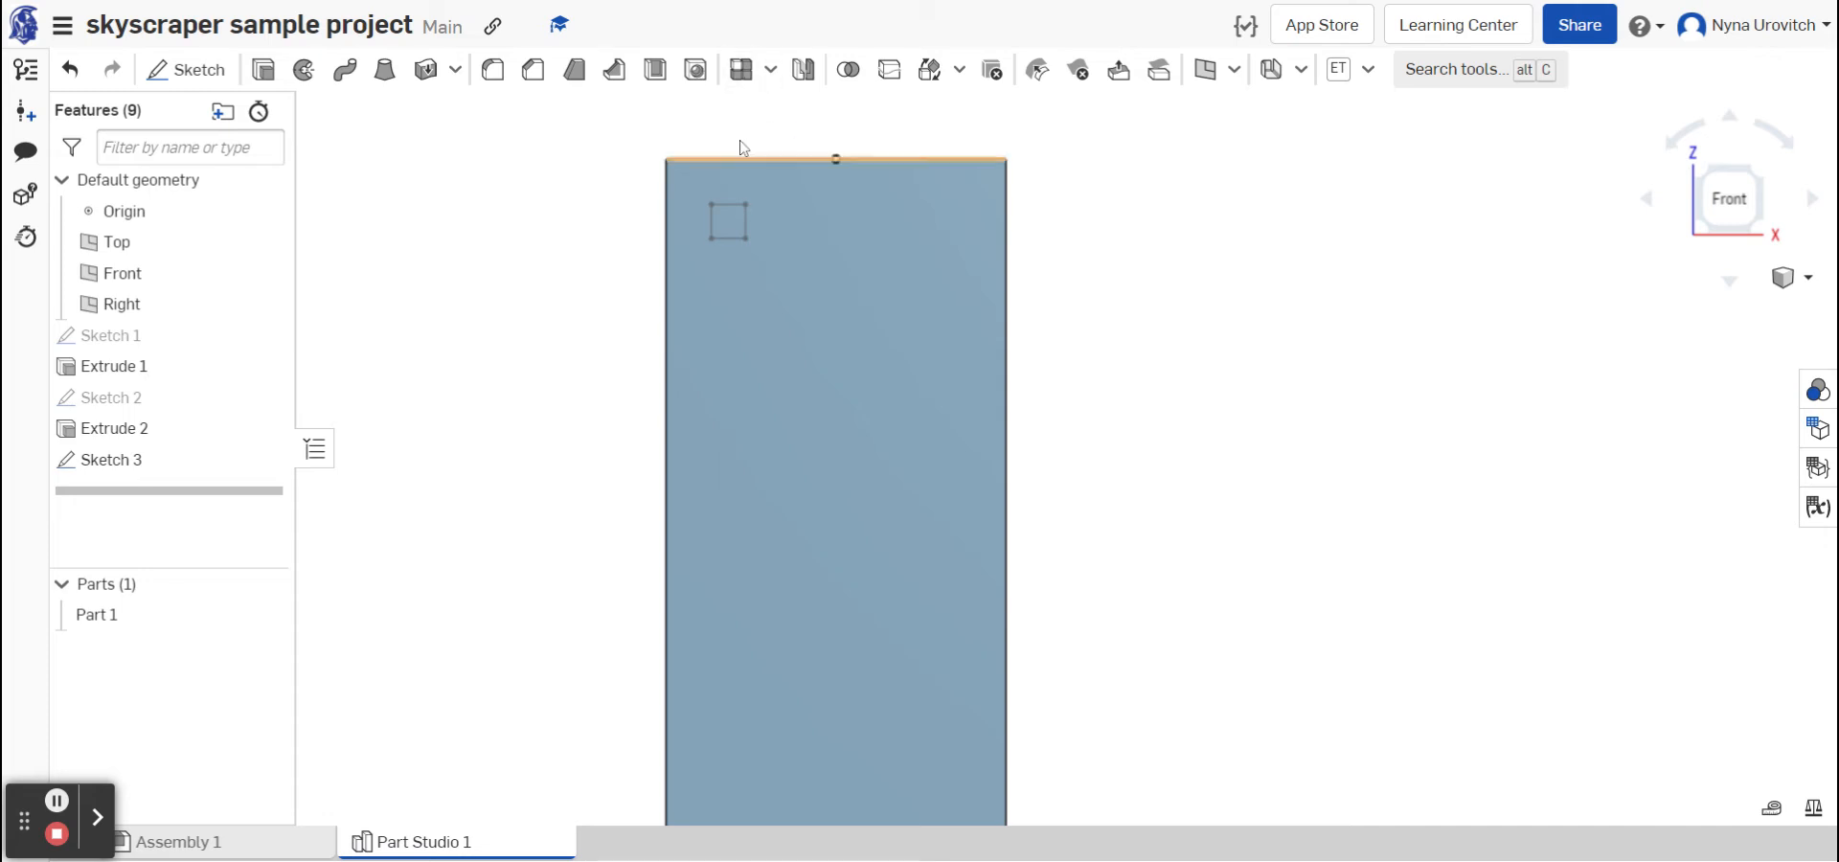
- Extrude the window square as a Remove cut 0.15 in deep into the tower's front face
left_click(728, 226)
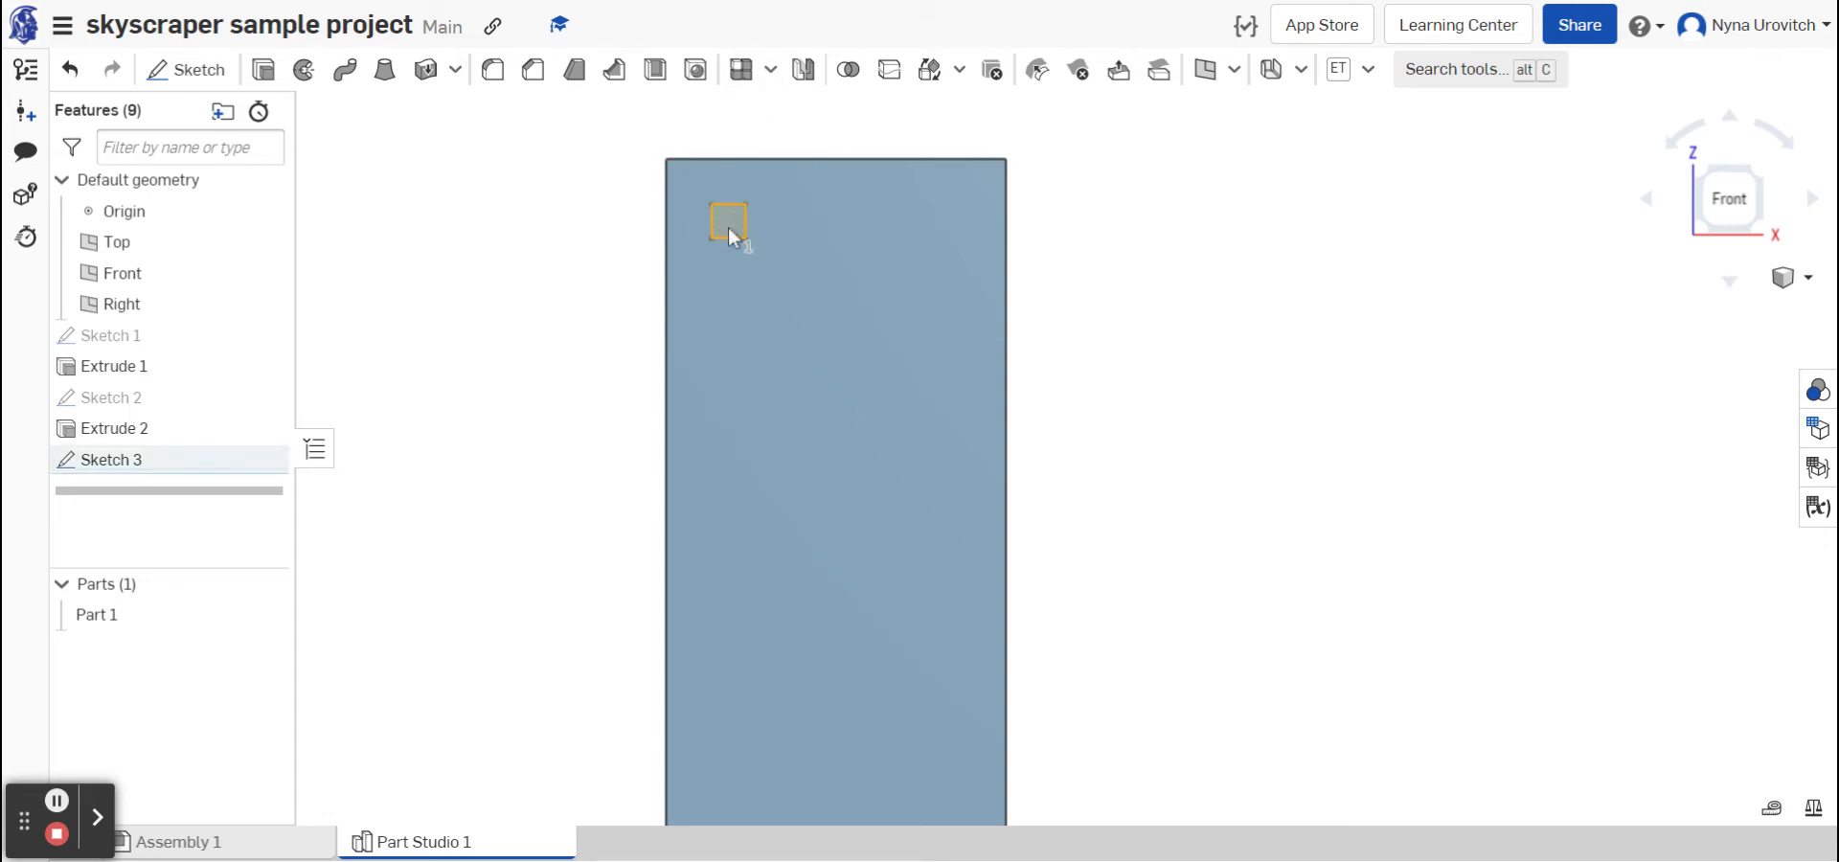
left_click(273, 78)
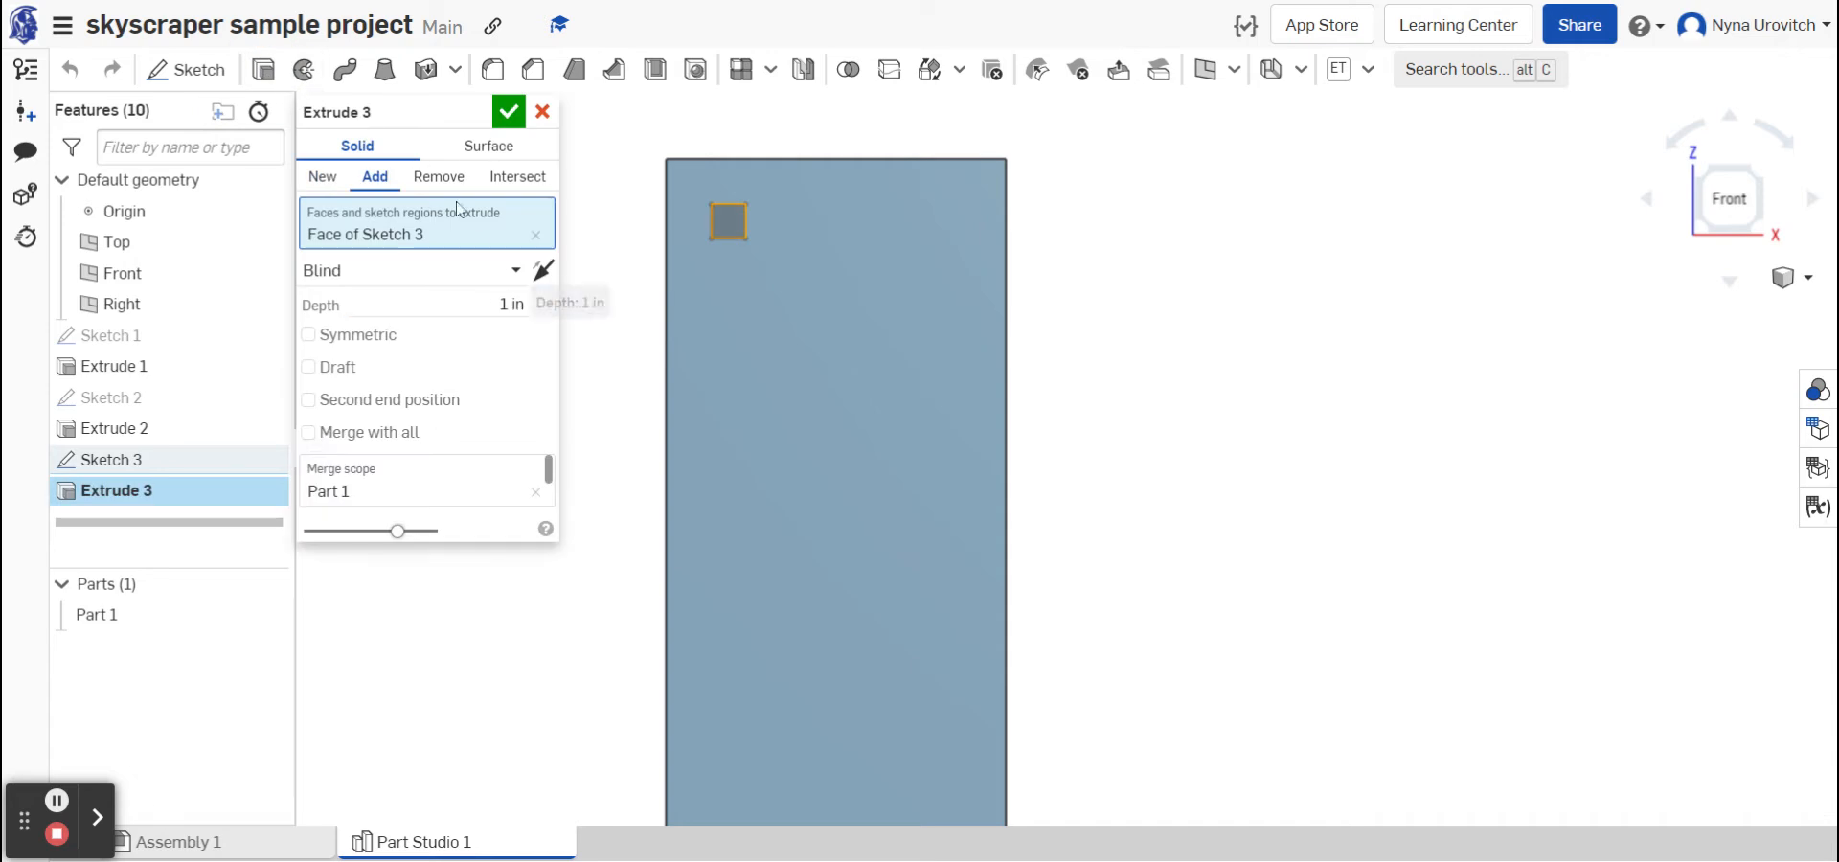
left_click(438, 177)
left_click(508, 304)
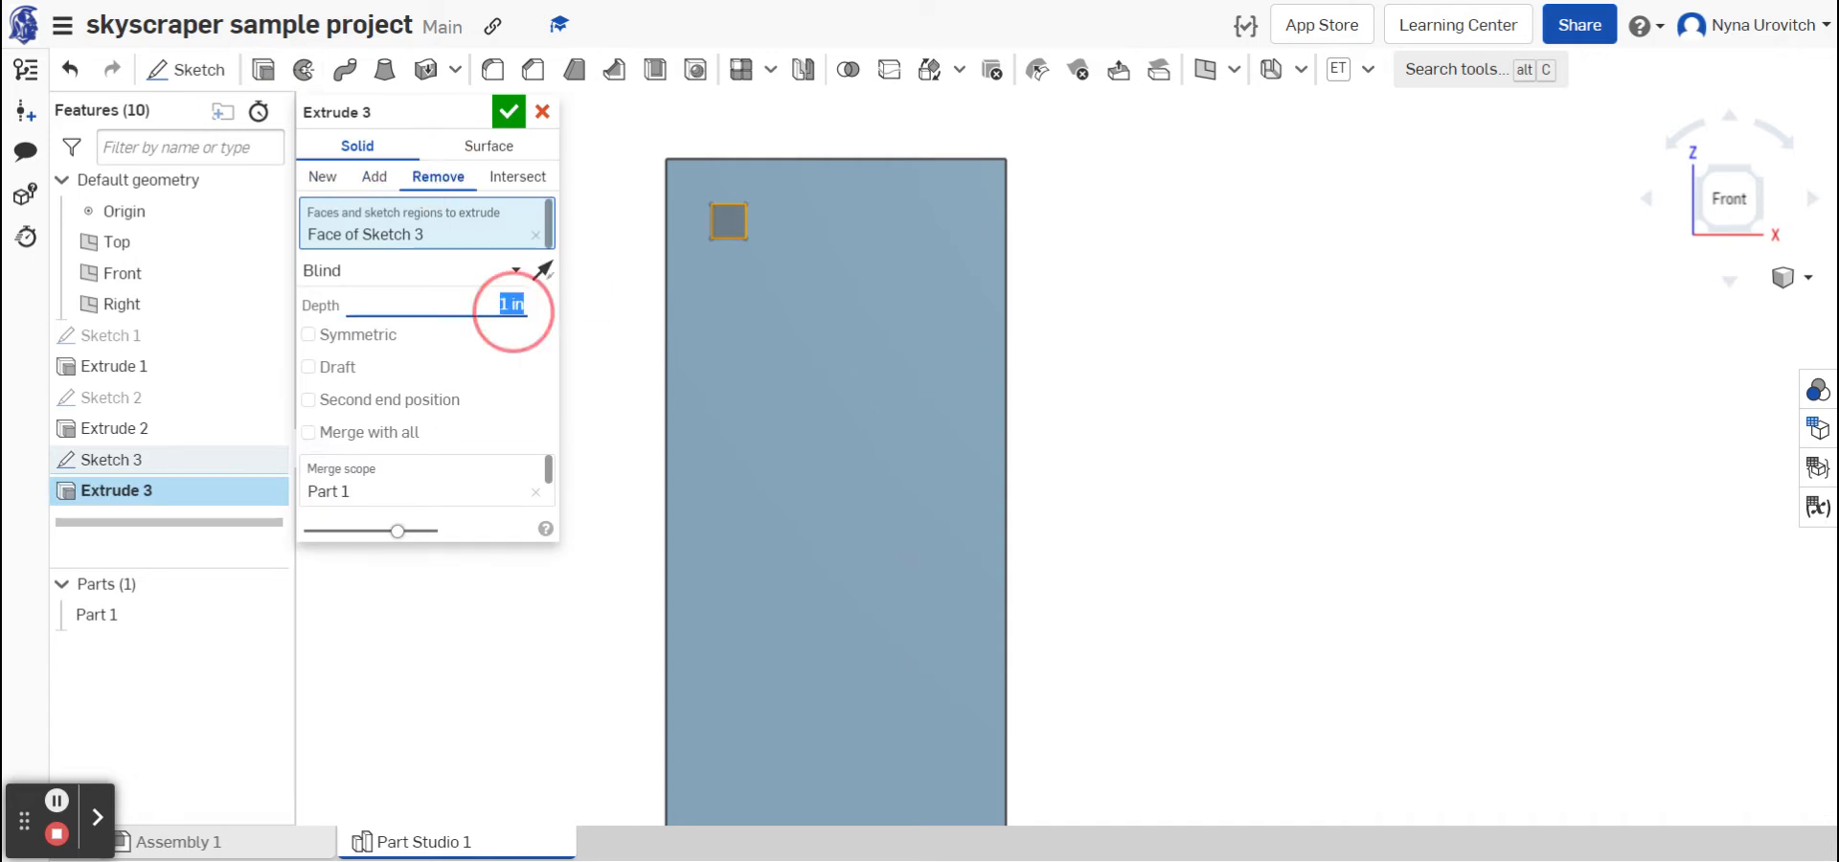
key("BackSpace")
type(".1")
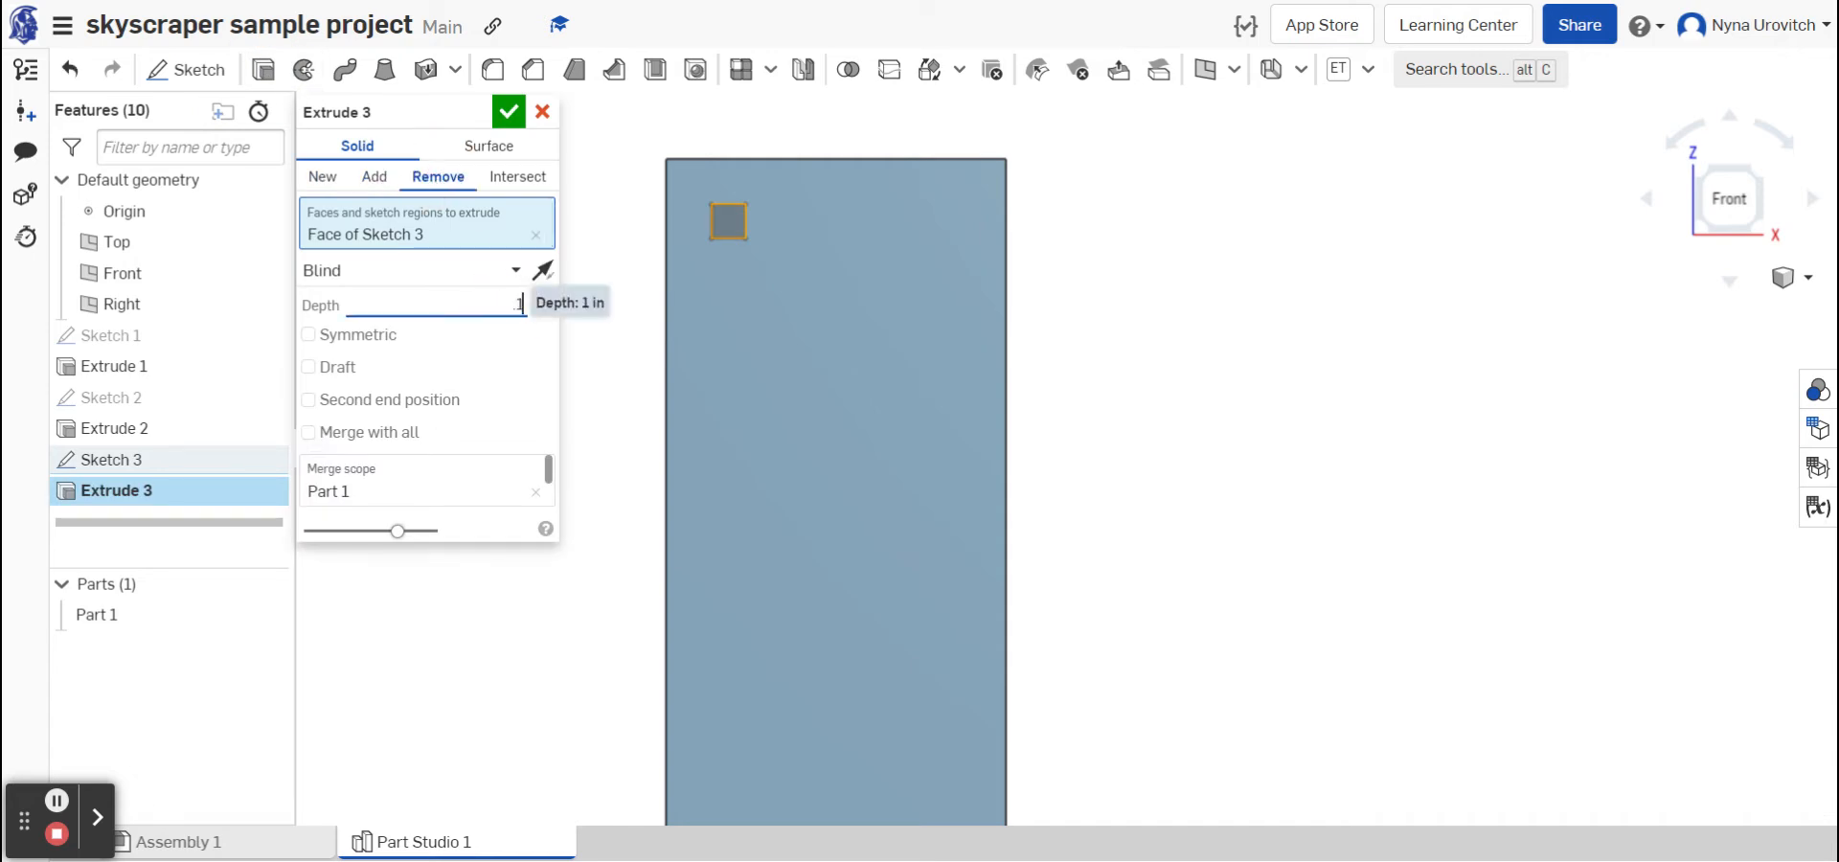
type("5")
key("Return")
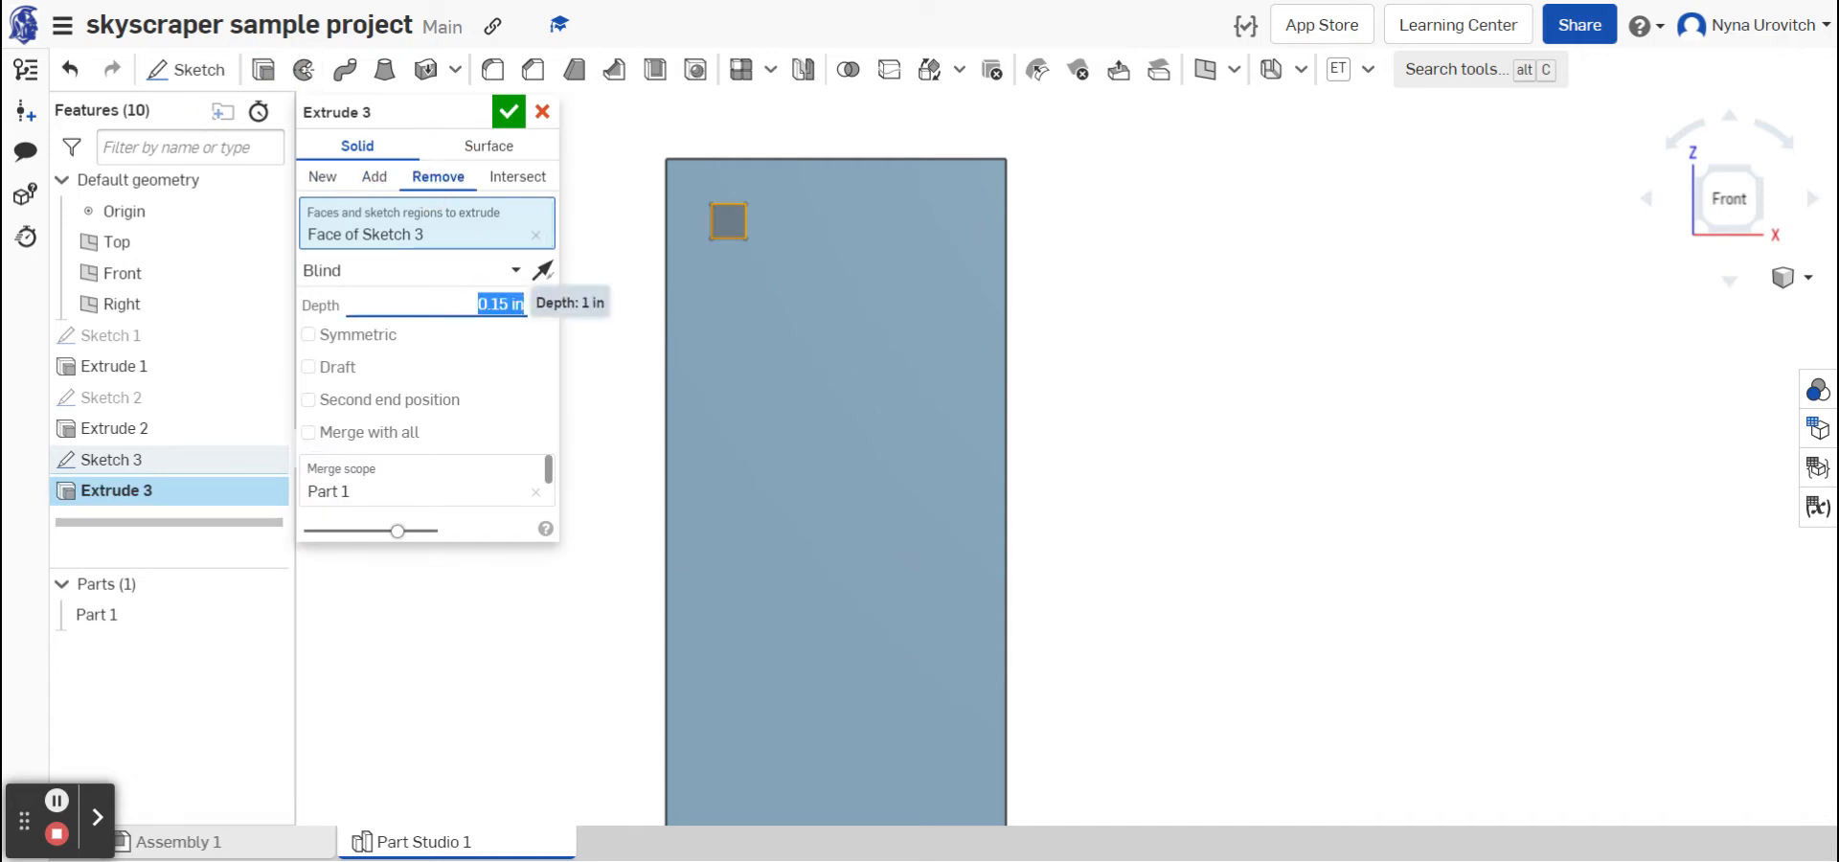
left_click(505, 112)
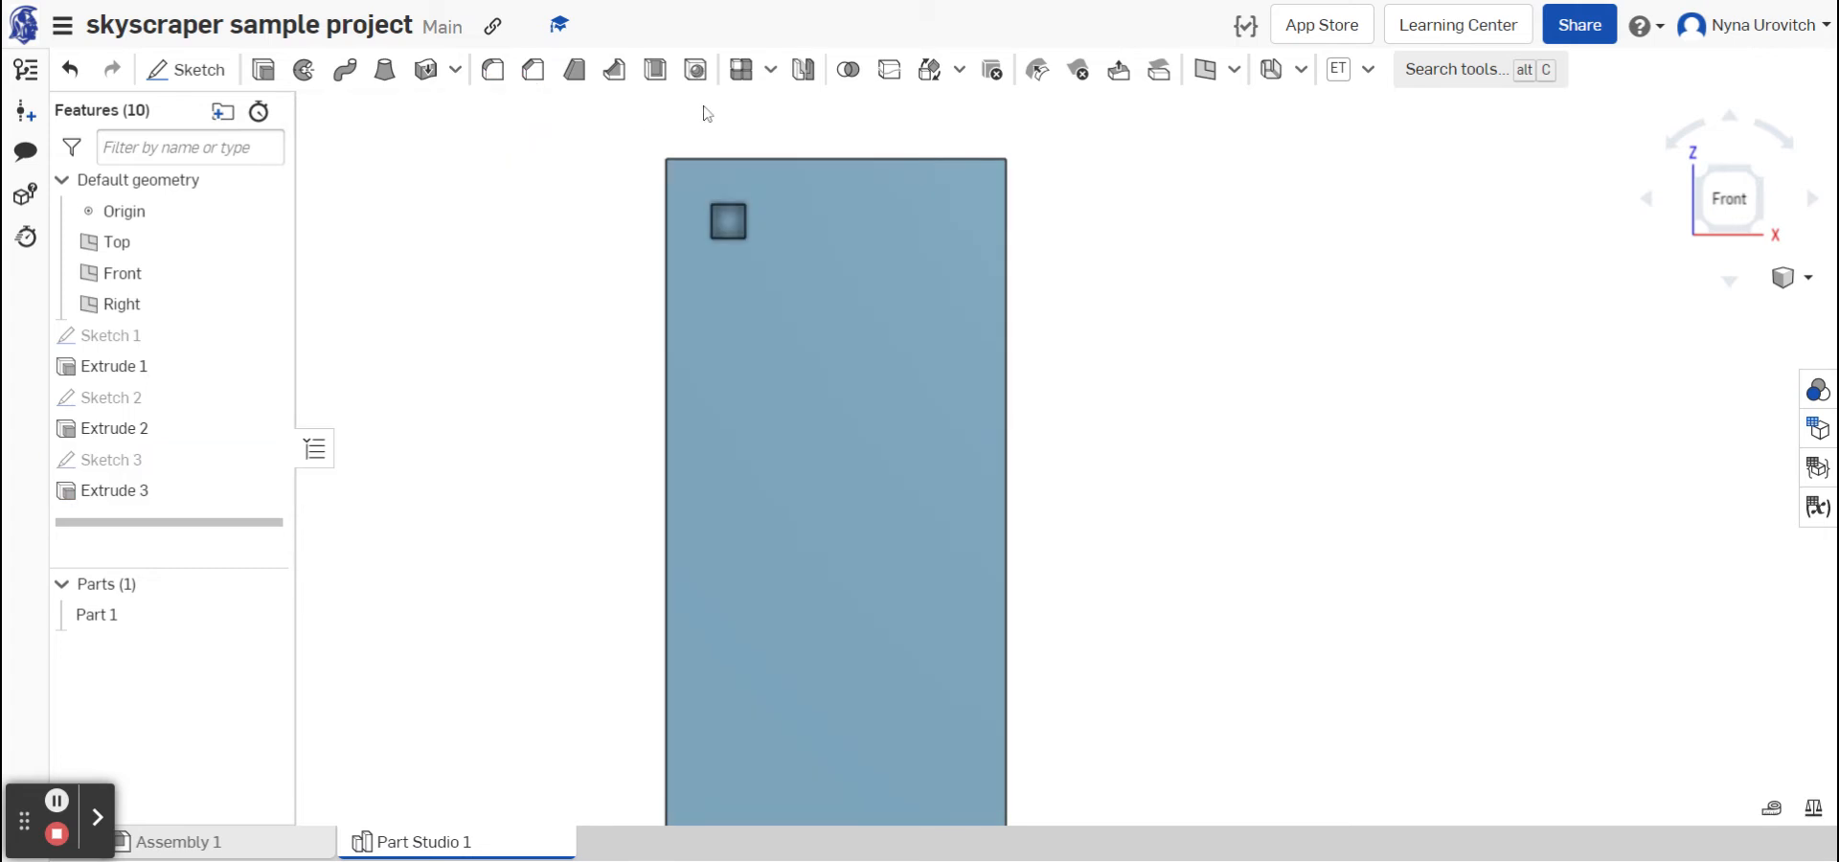
- Start a linear feature pattern with the tower's top front edge as its direction
left_click(740, 72)
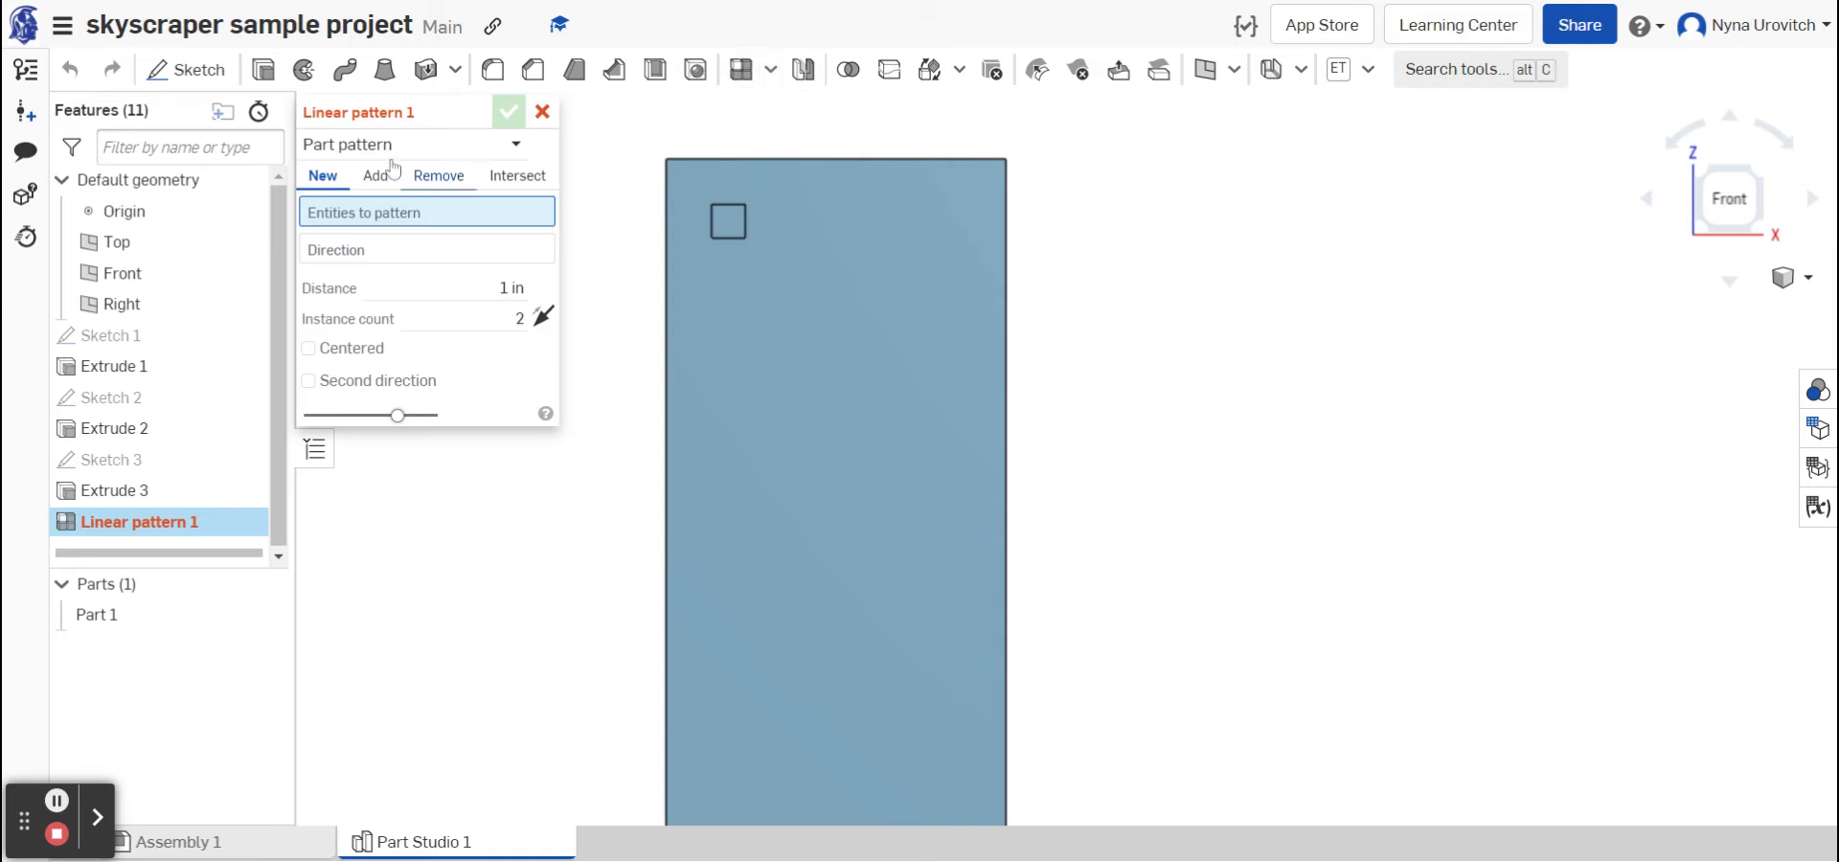
left_click(508, 146)
left_click(460, 217)
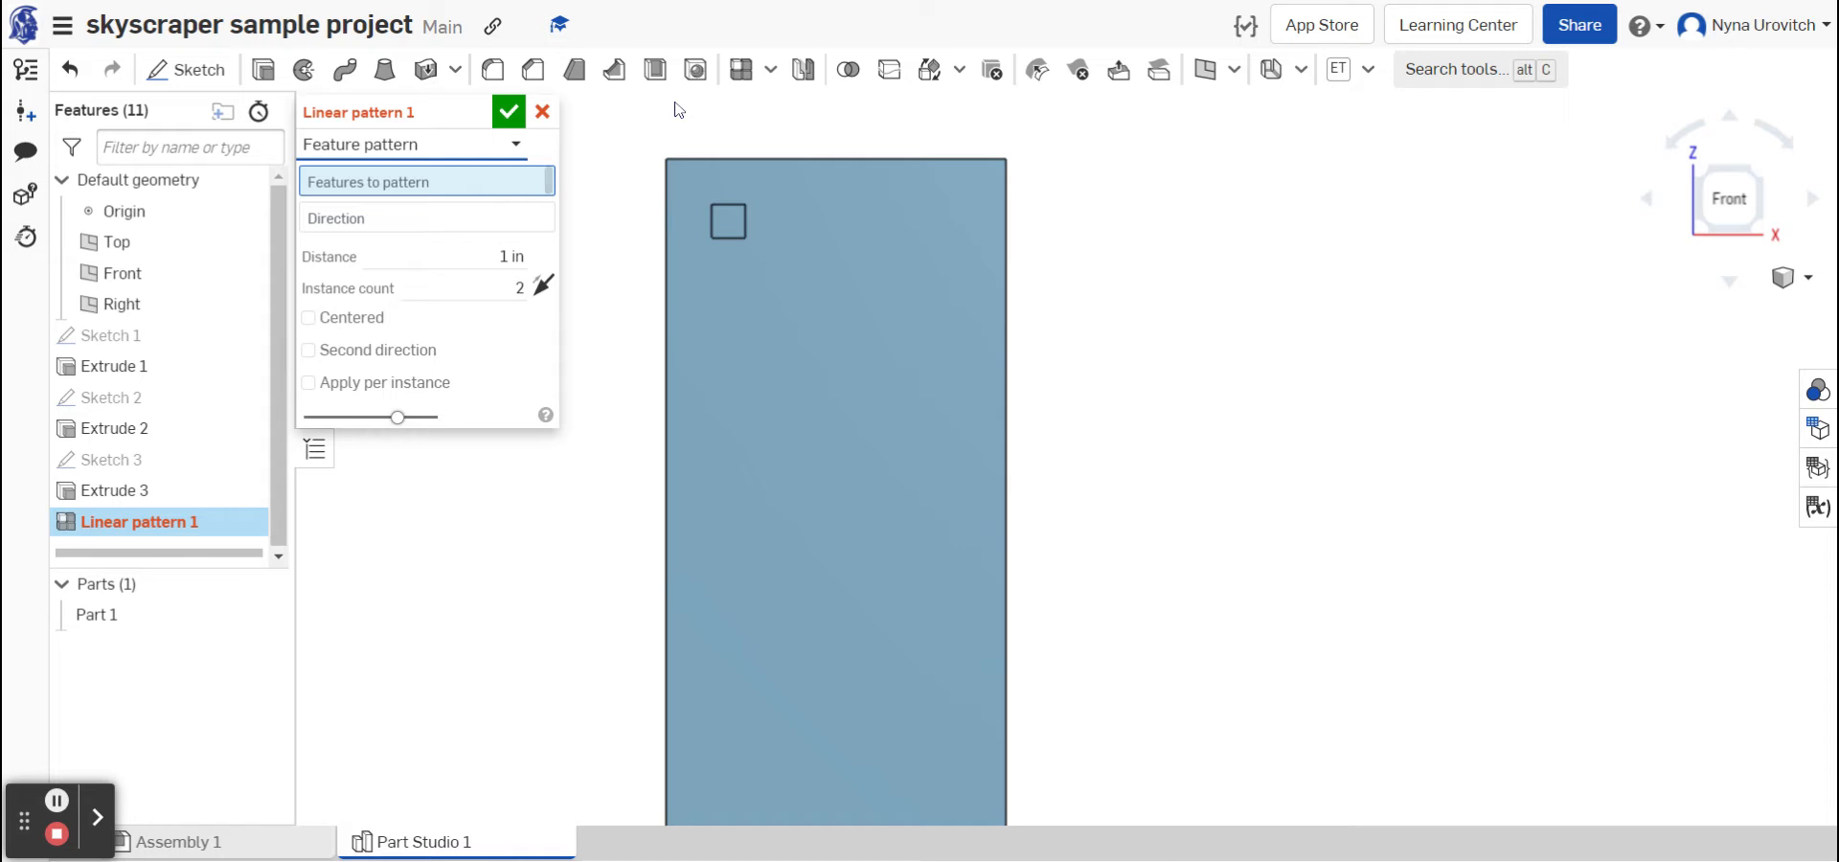
left_click(468, 217)
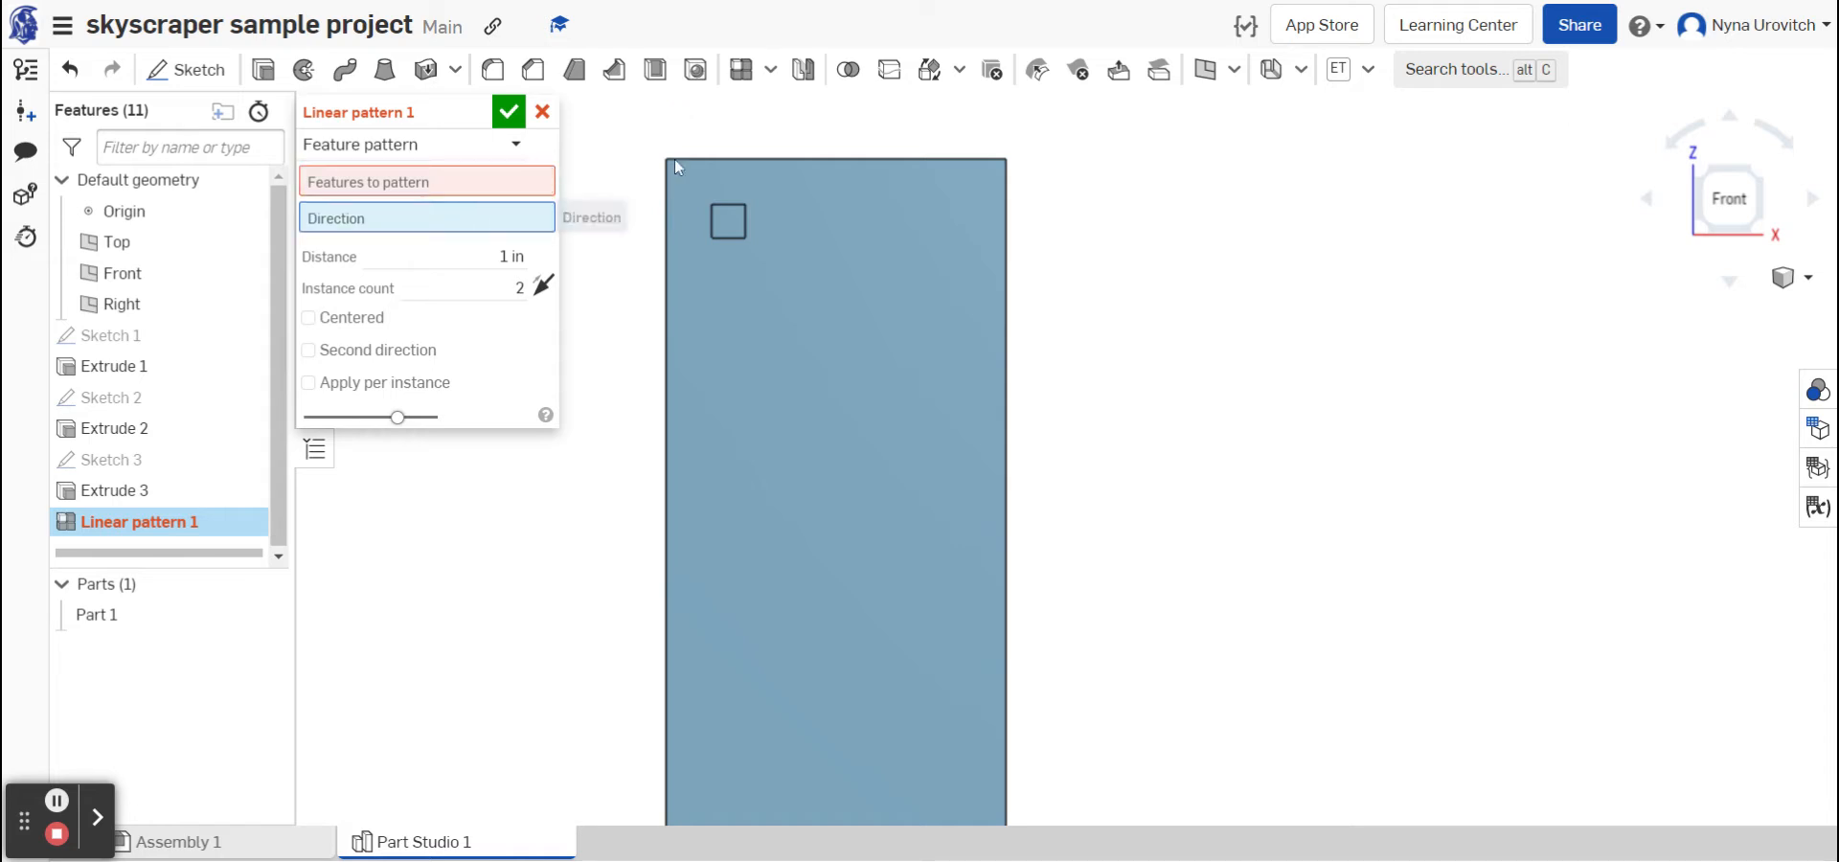
left_click(782, 159)
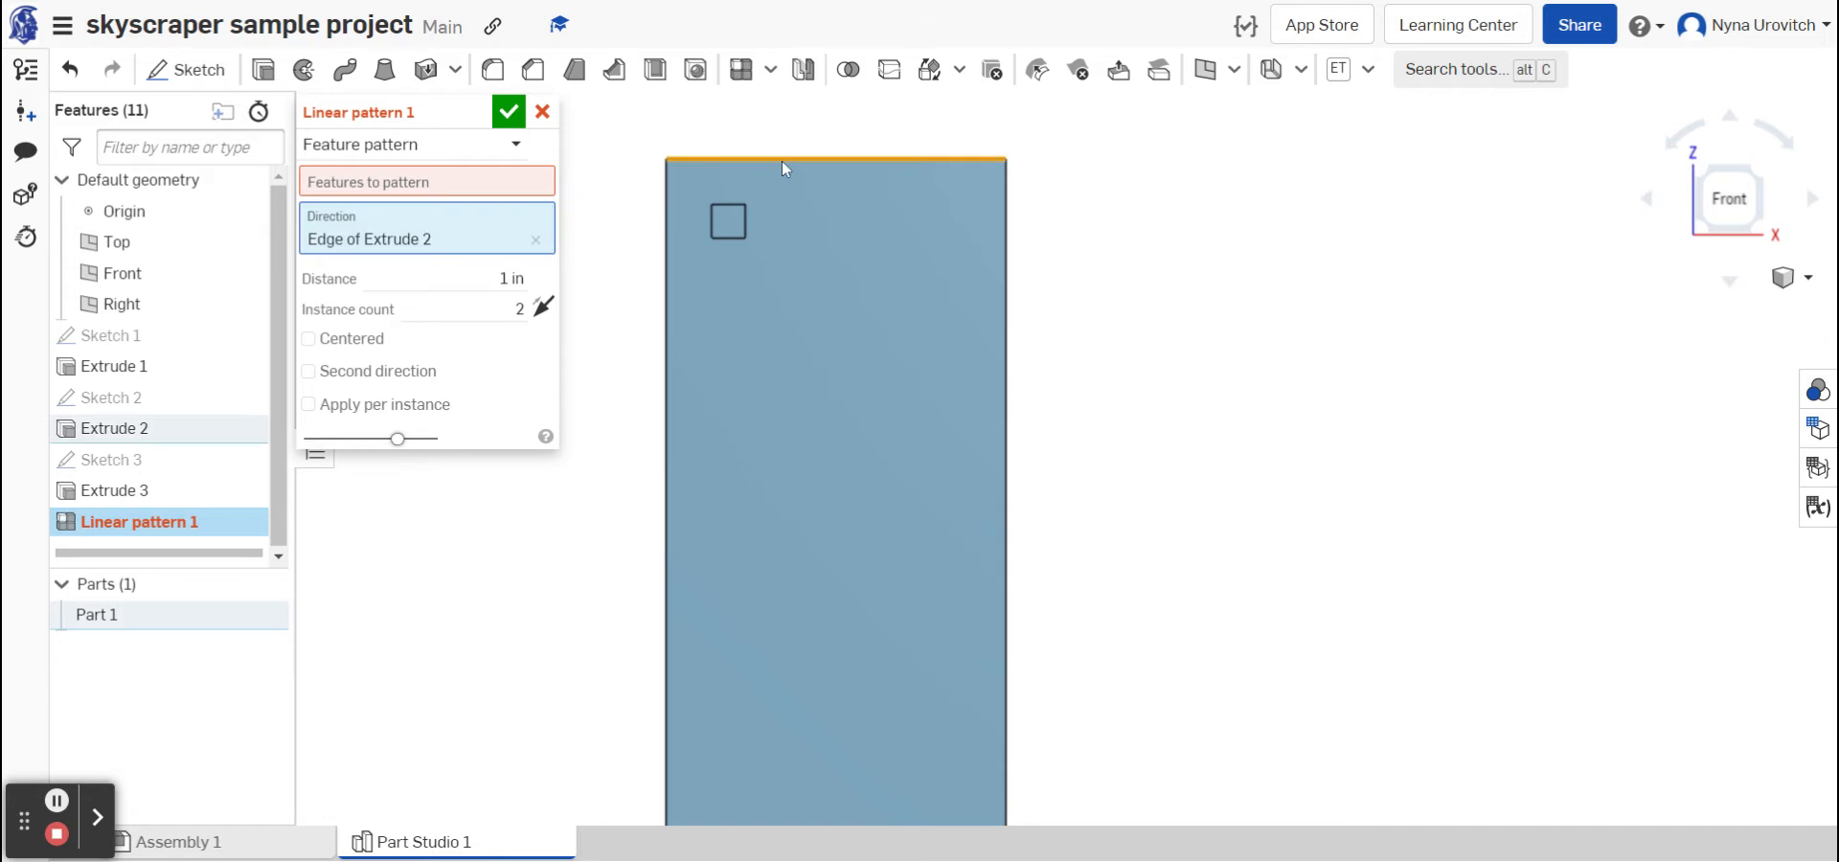
- Set the pattern to 5 instances spaced 0.23 in apart and choose the window cut as the feature to pattern
left_click(517, 306)
key("BackSpace")
left_click(512, 279)
key("BackSpace")
type(".13")
key("Left")
key("BackSpace")
key("BackSpace")
left_click(495, 183)
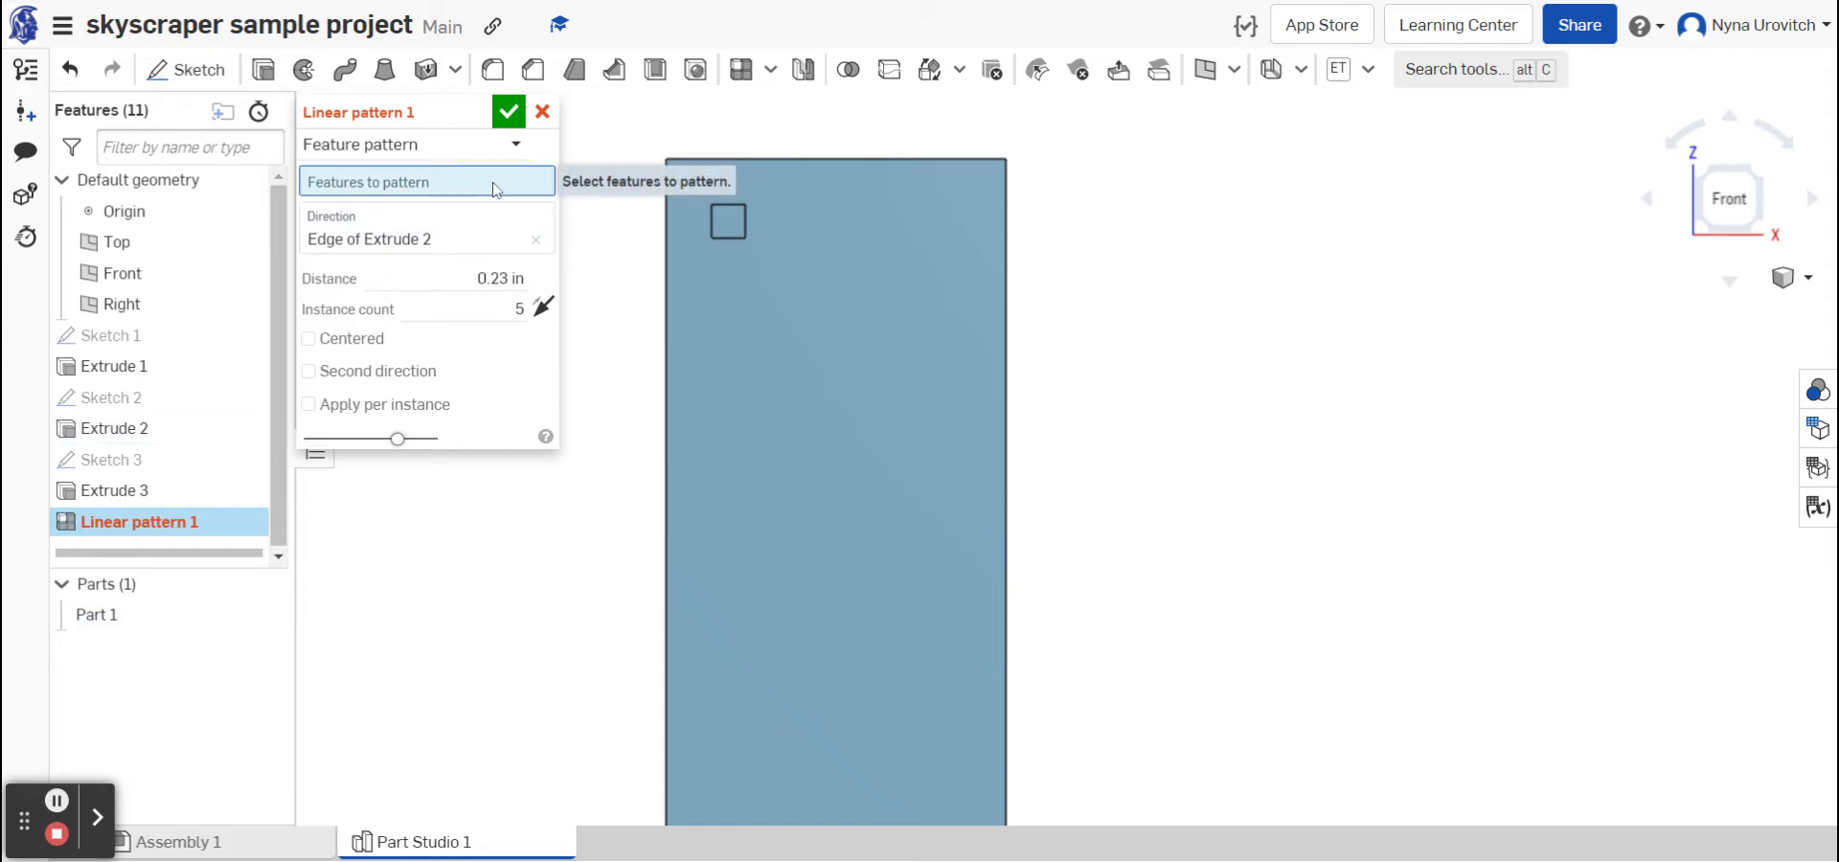
left_click(714, 230)
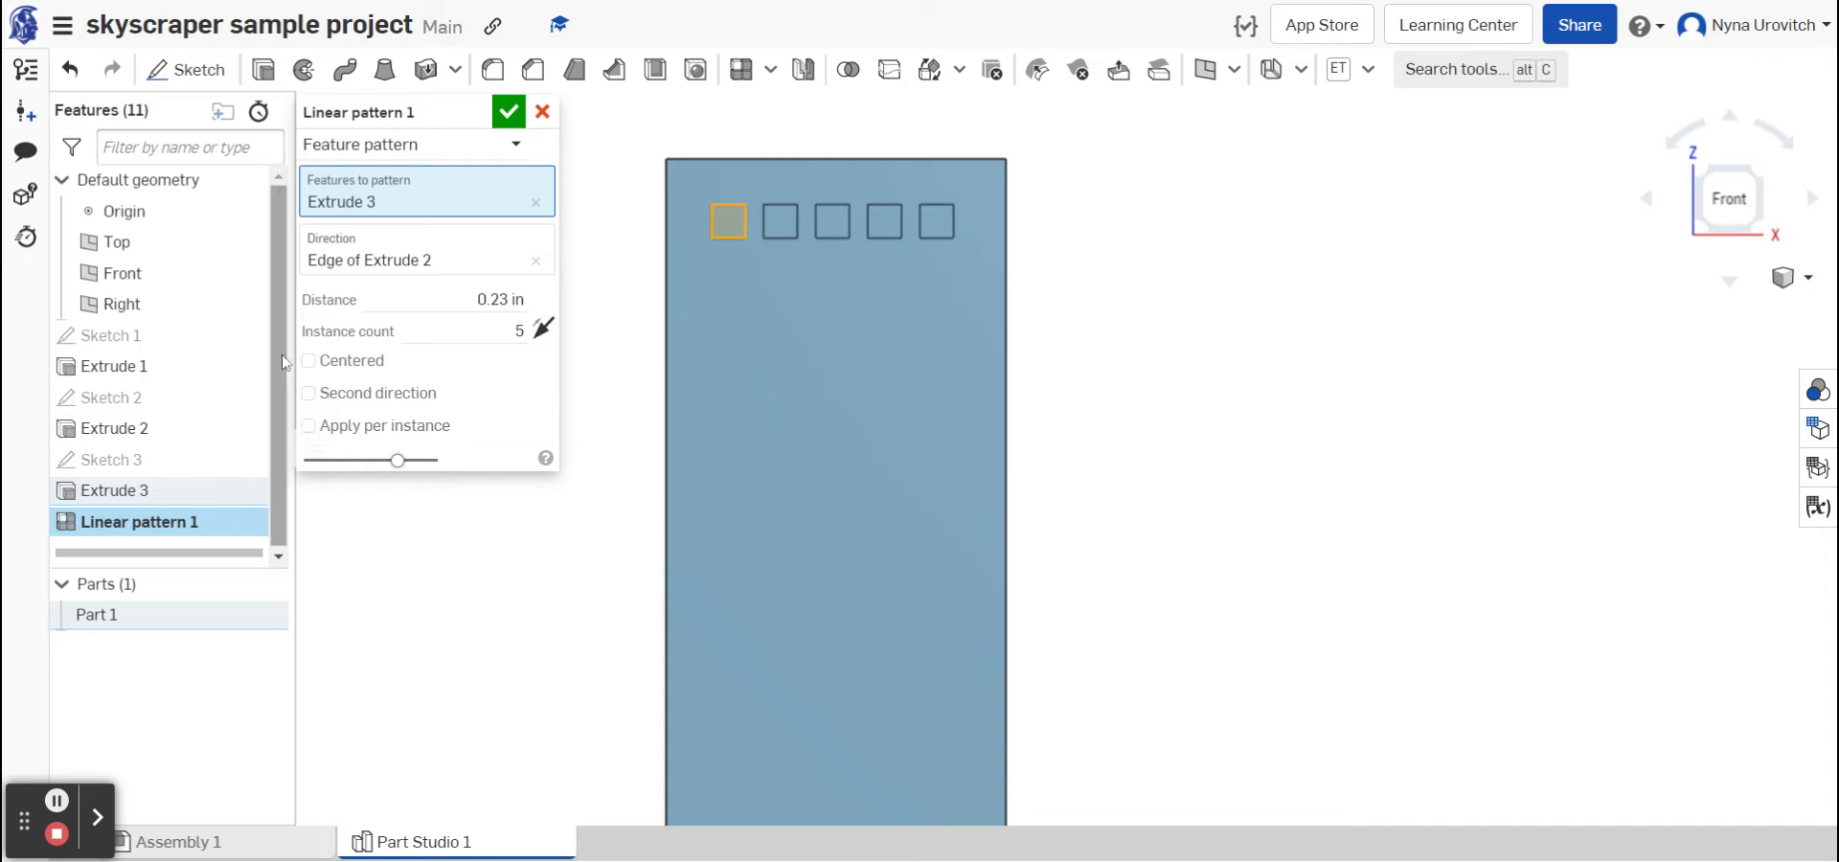
- Add a second pattern direction along the tower's left vertical edge with 23 instances at 0.23 in spacing, and accept the pattern
left_click(308, 394)
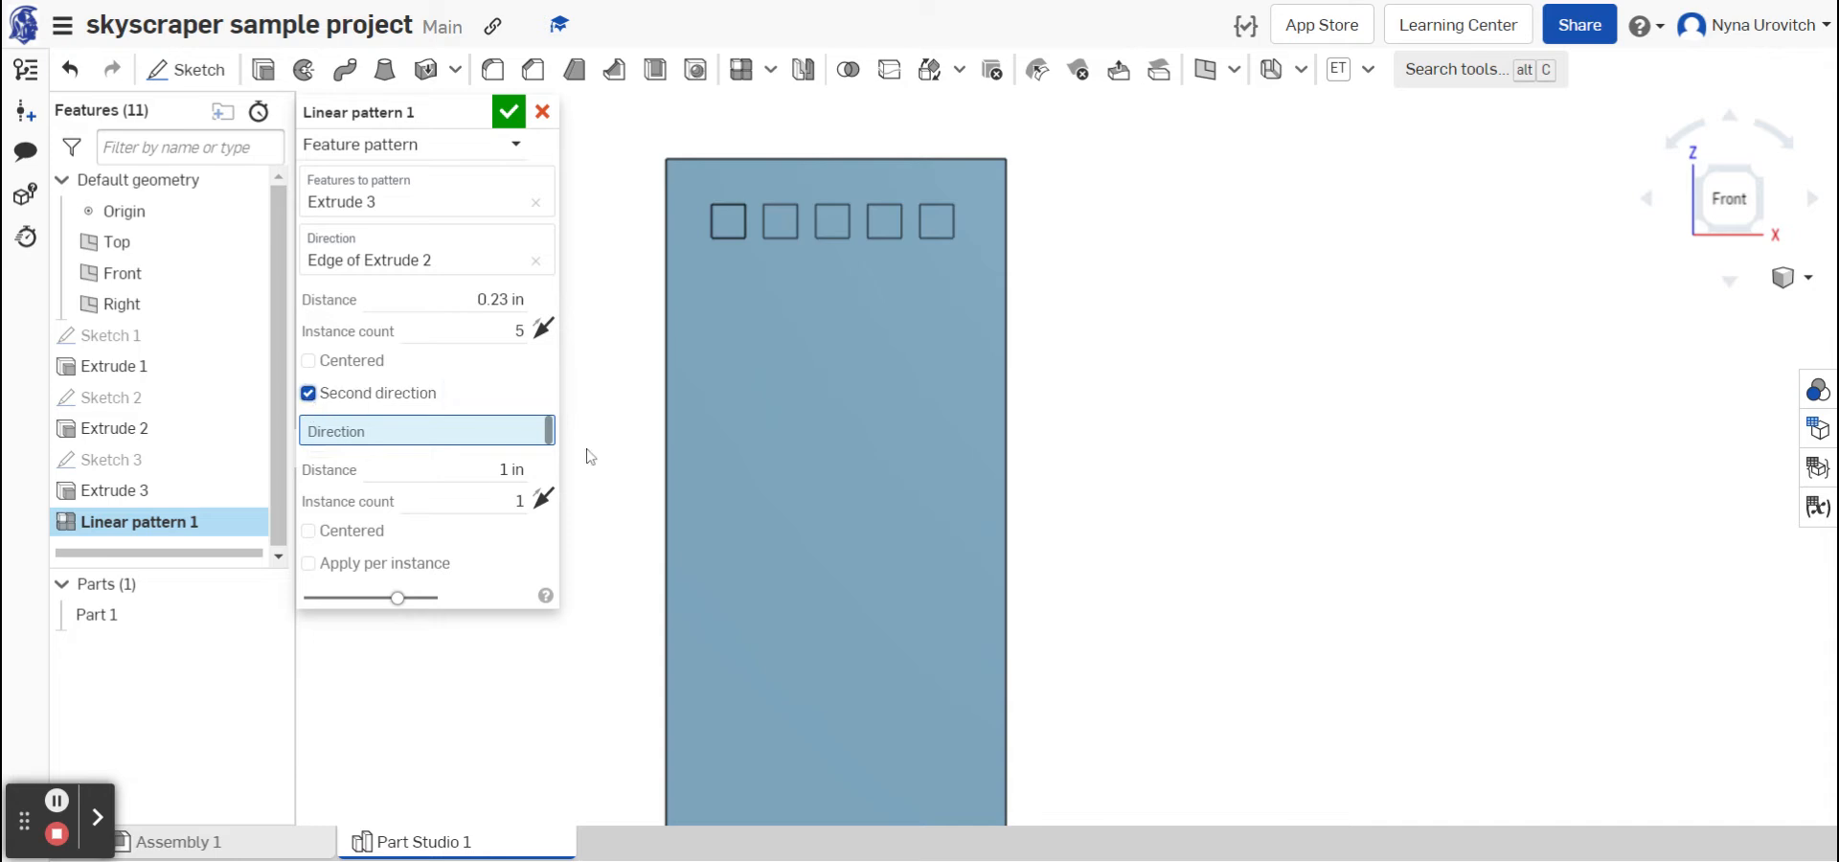
left_click(668, 412)
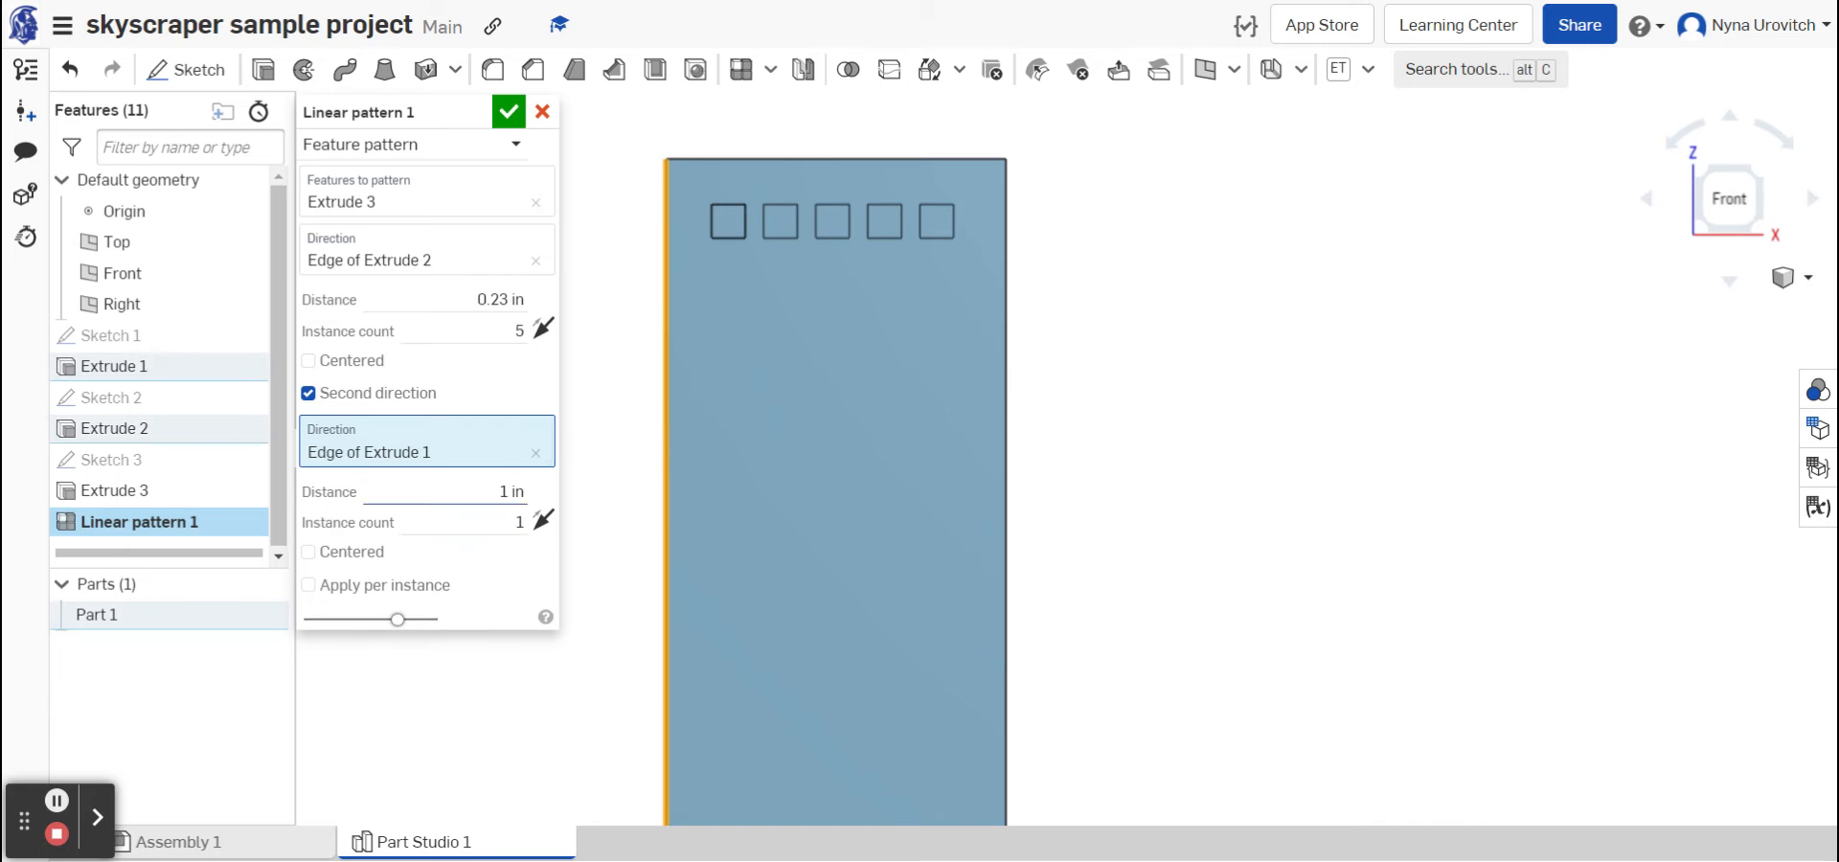
left_click(510, 491)
key("BackSpace")
key("Tab")
key("BackSpace")
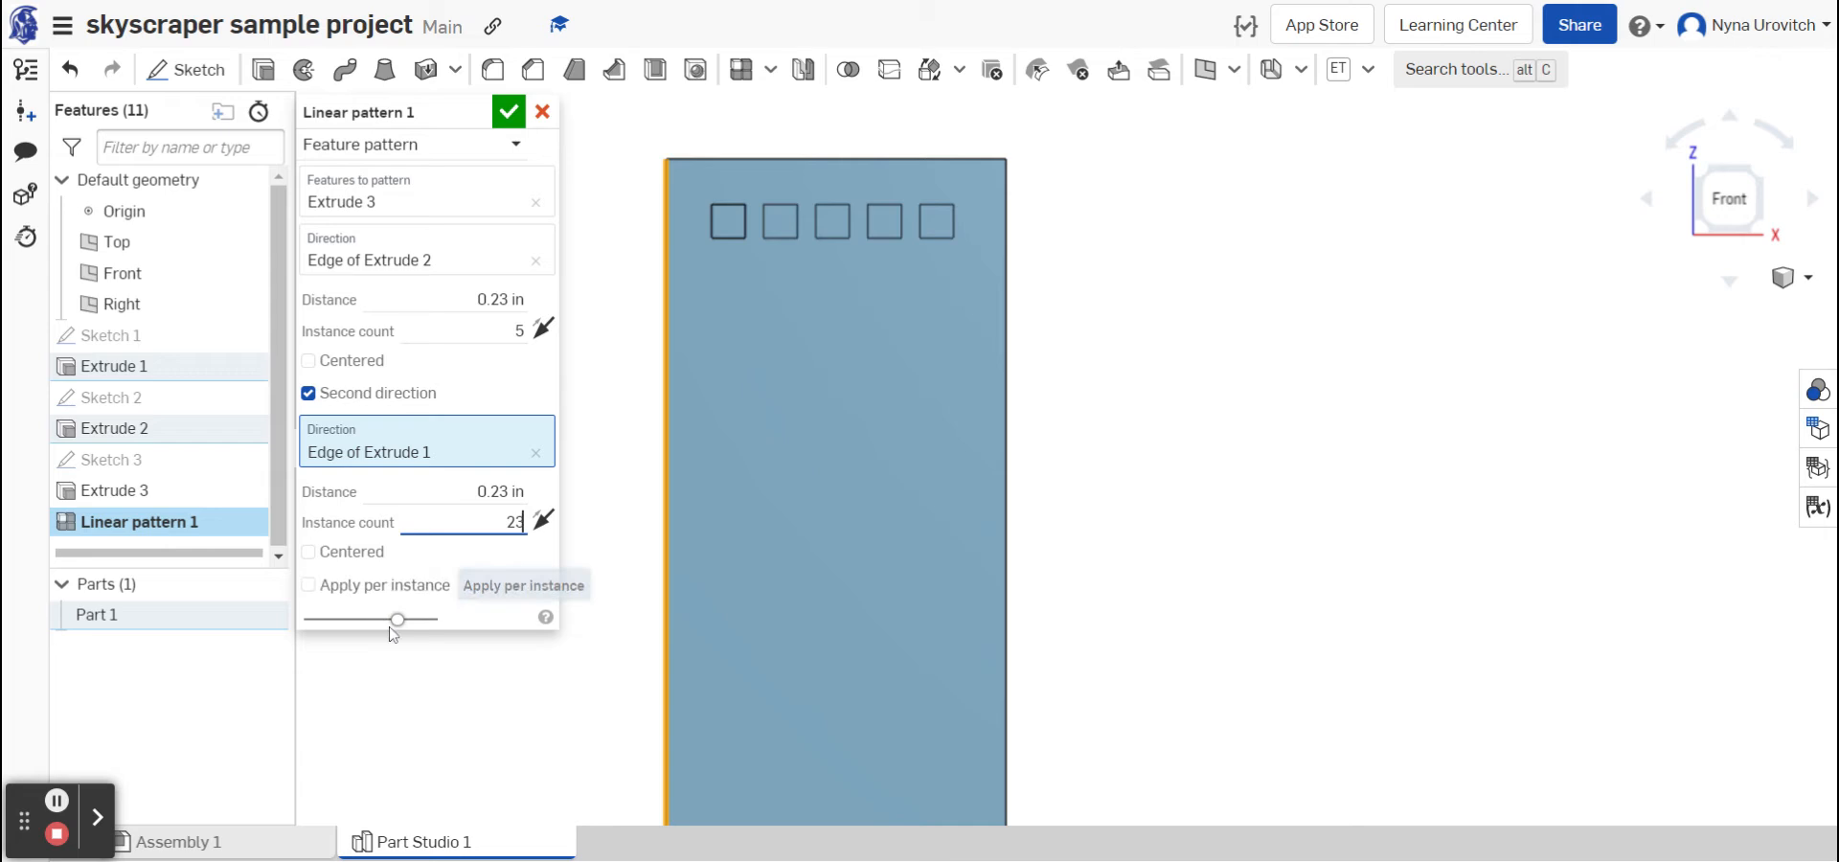
left_click(509, 114)
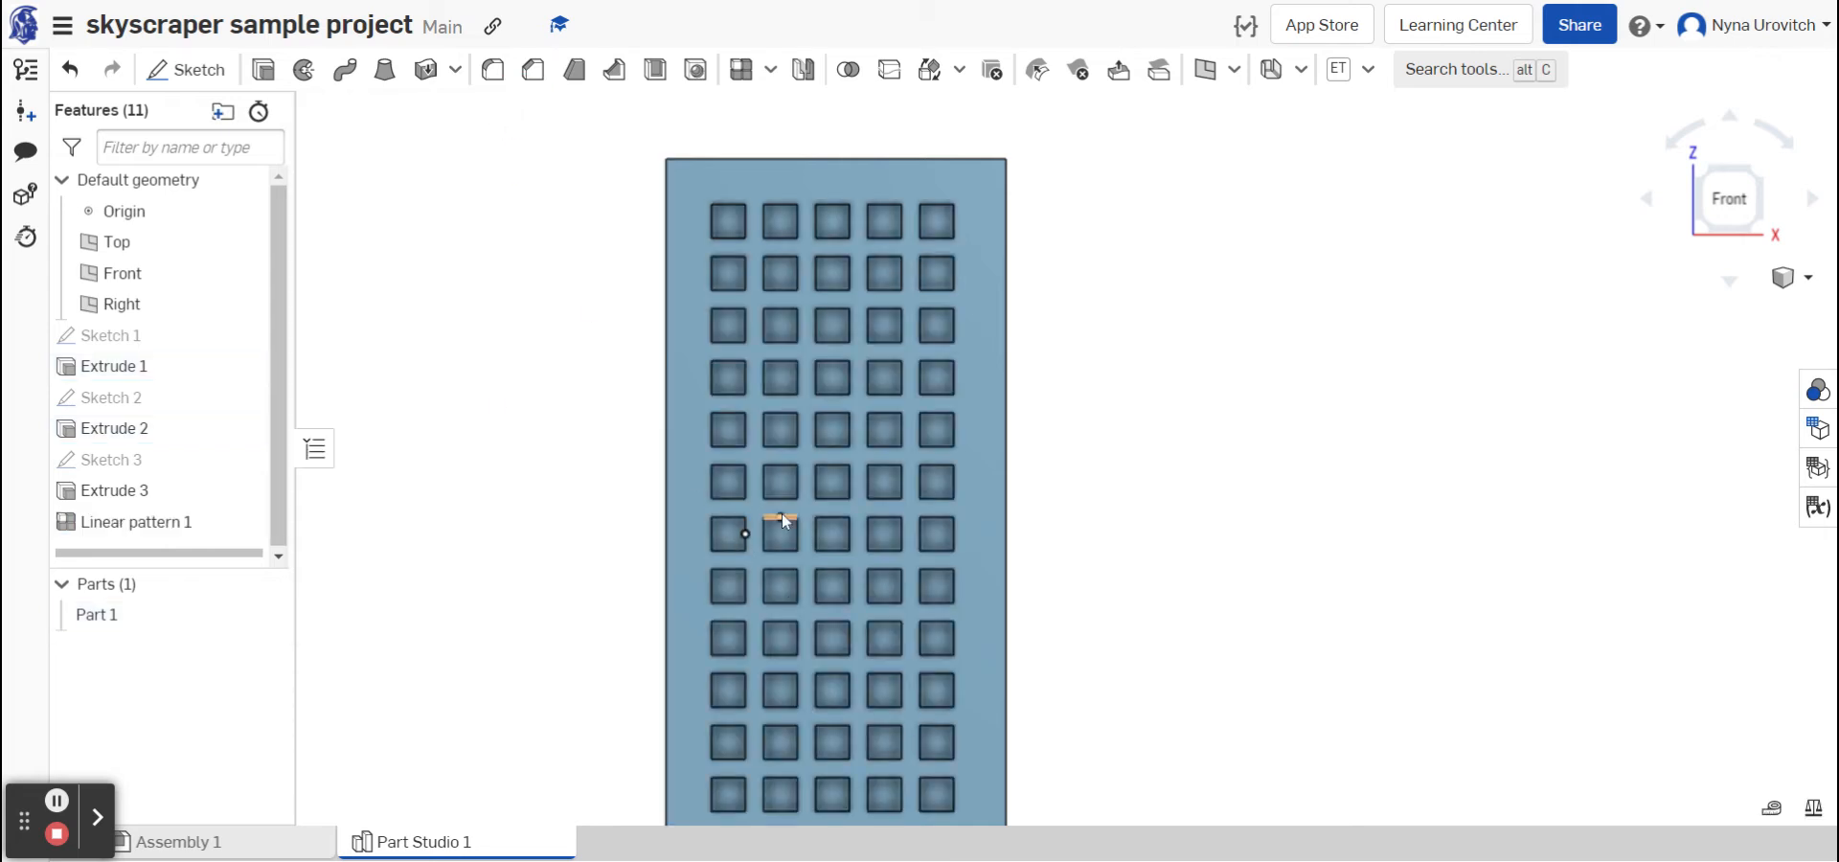
- Start a sketch on the tower's left side face and draw a corner rectangle near its upper-left corner, about 0.42 by 0.46 in
scroll(985, 462, "down", 2)
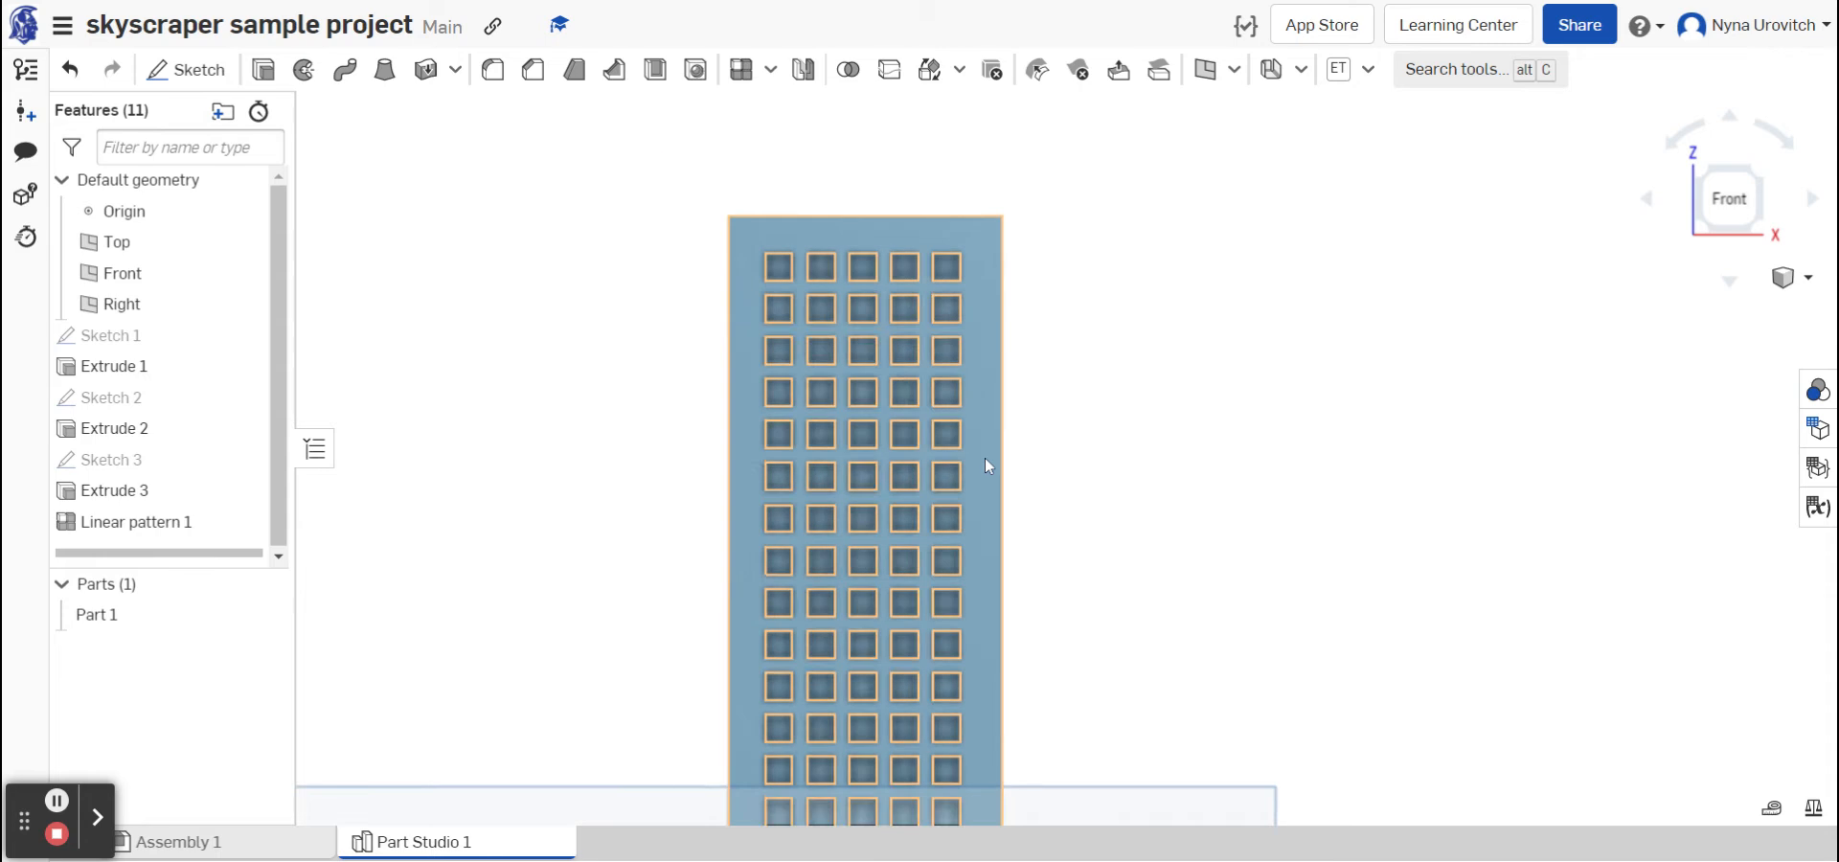
scroll(986, 462, "down", 1)
middle_click_drag(985, 457, 944, 164)
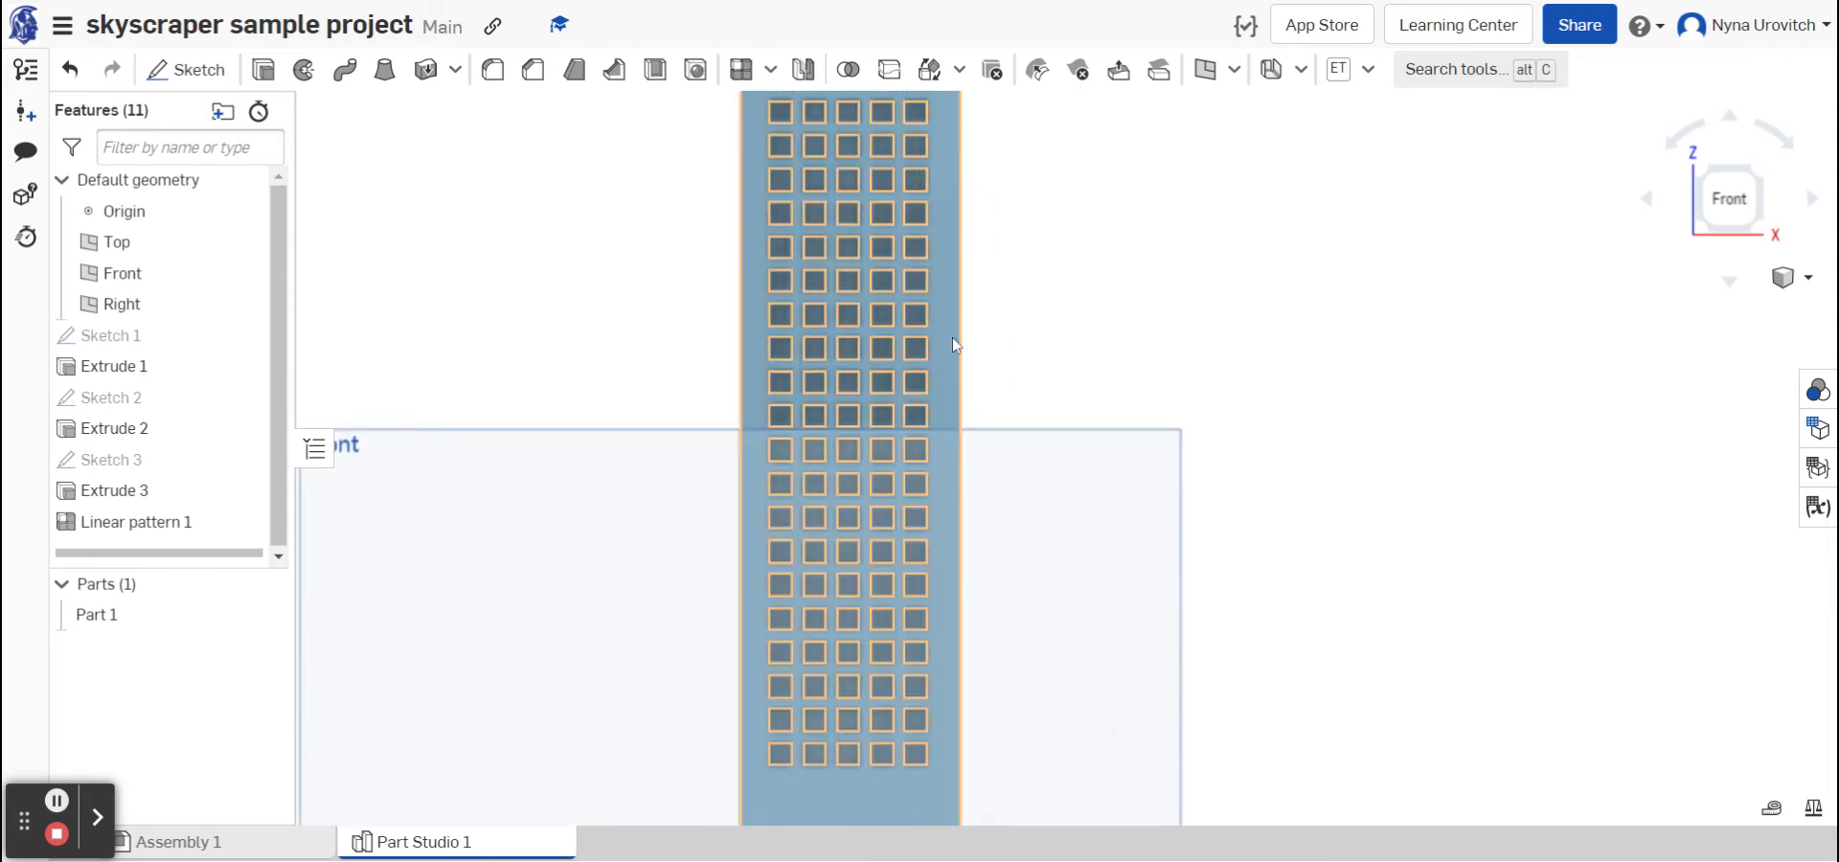
scroll(937, 730, "down", 1)
scroll(937, 730, "down", 1)
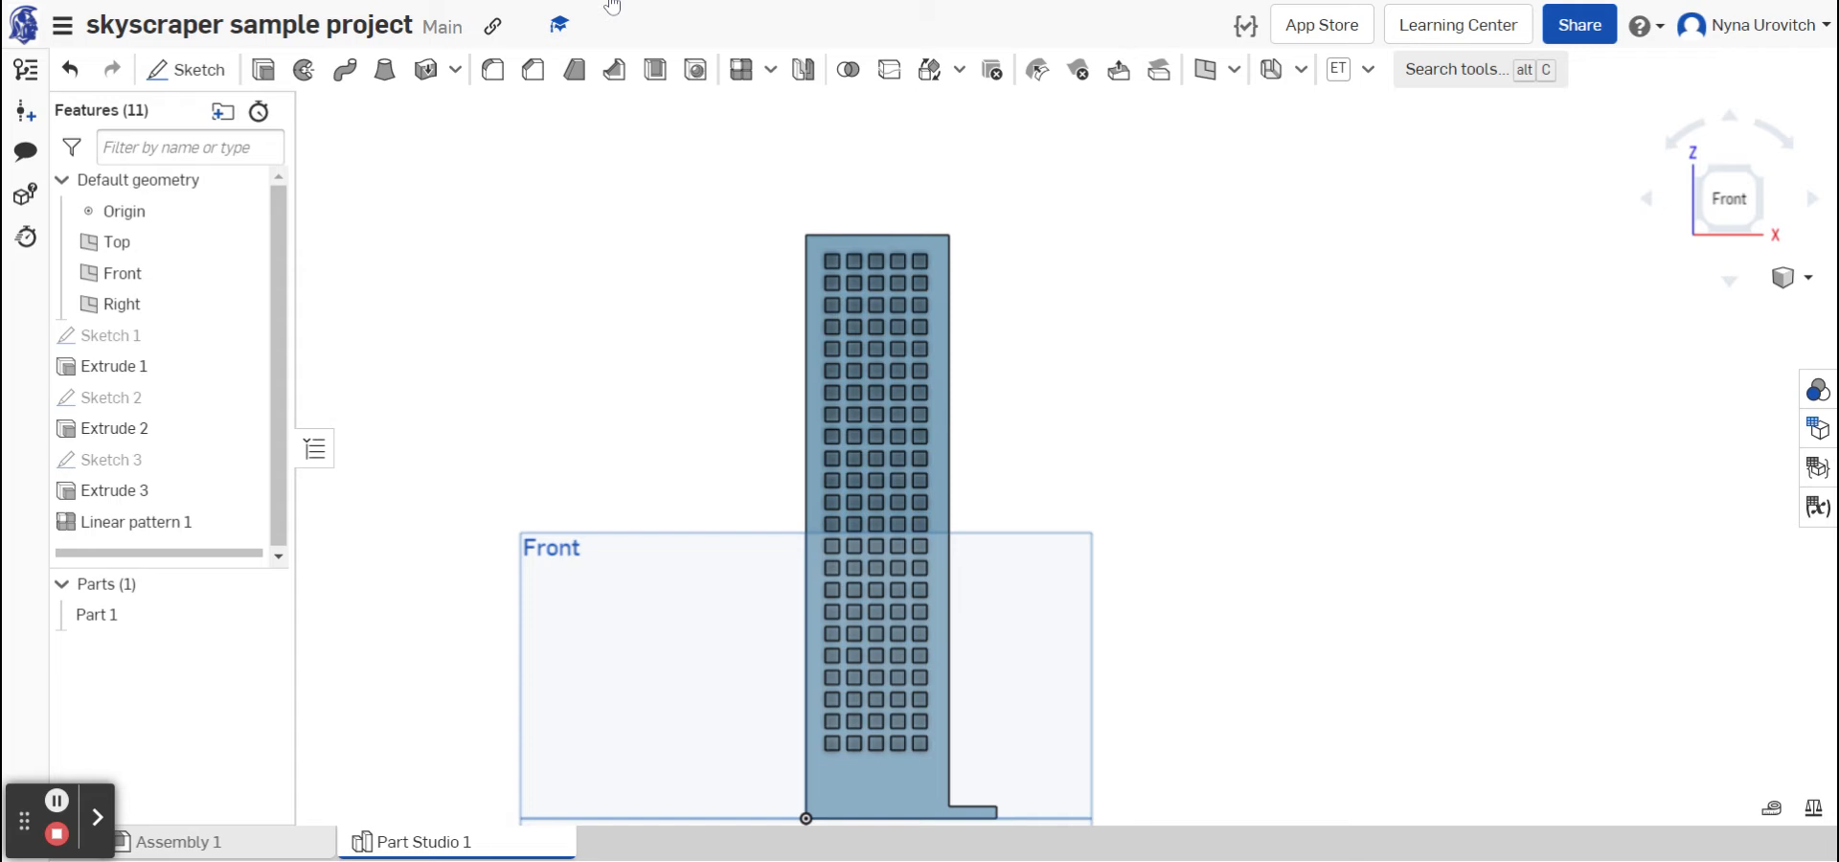
left_click(1812, 201)
left_click(1811, 201)
left_click(1812, 201)
left_click(1812, 201)
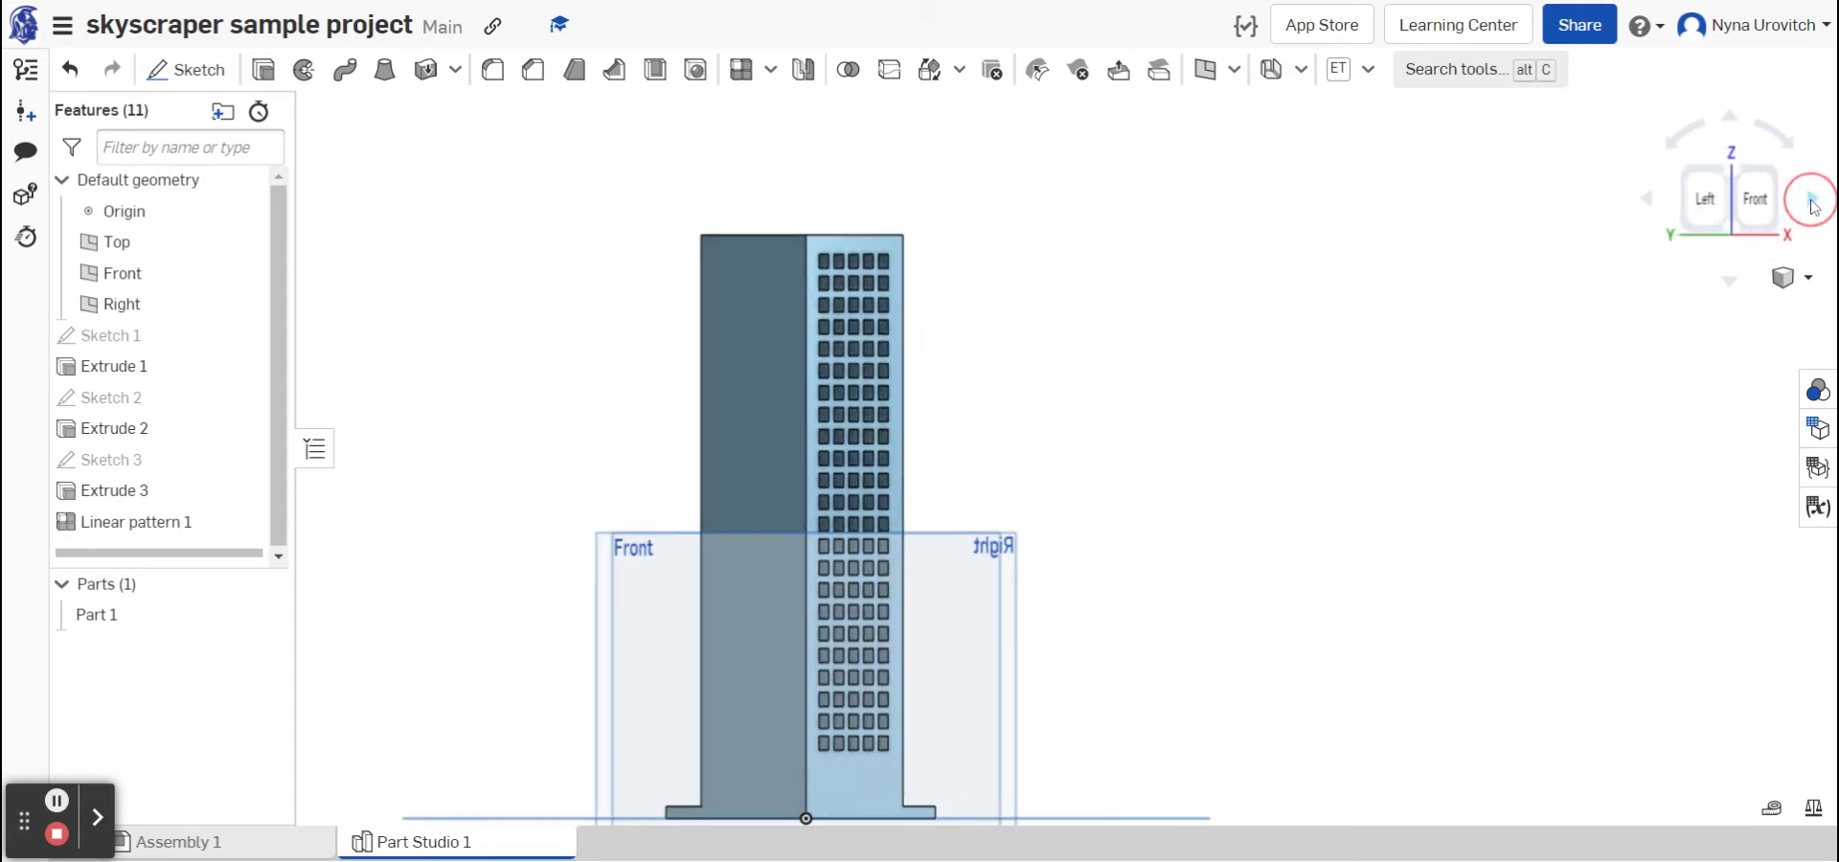
left_click(1811, 201)
left_click(1811, 201)
left_click(1811, 201)
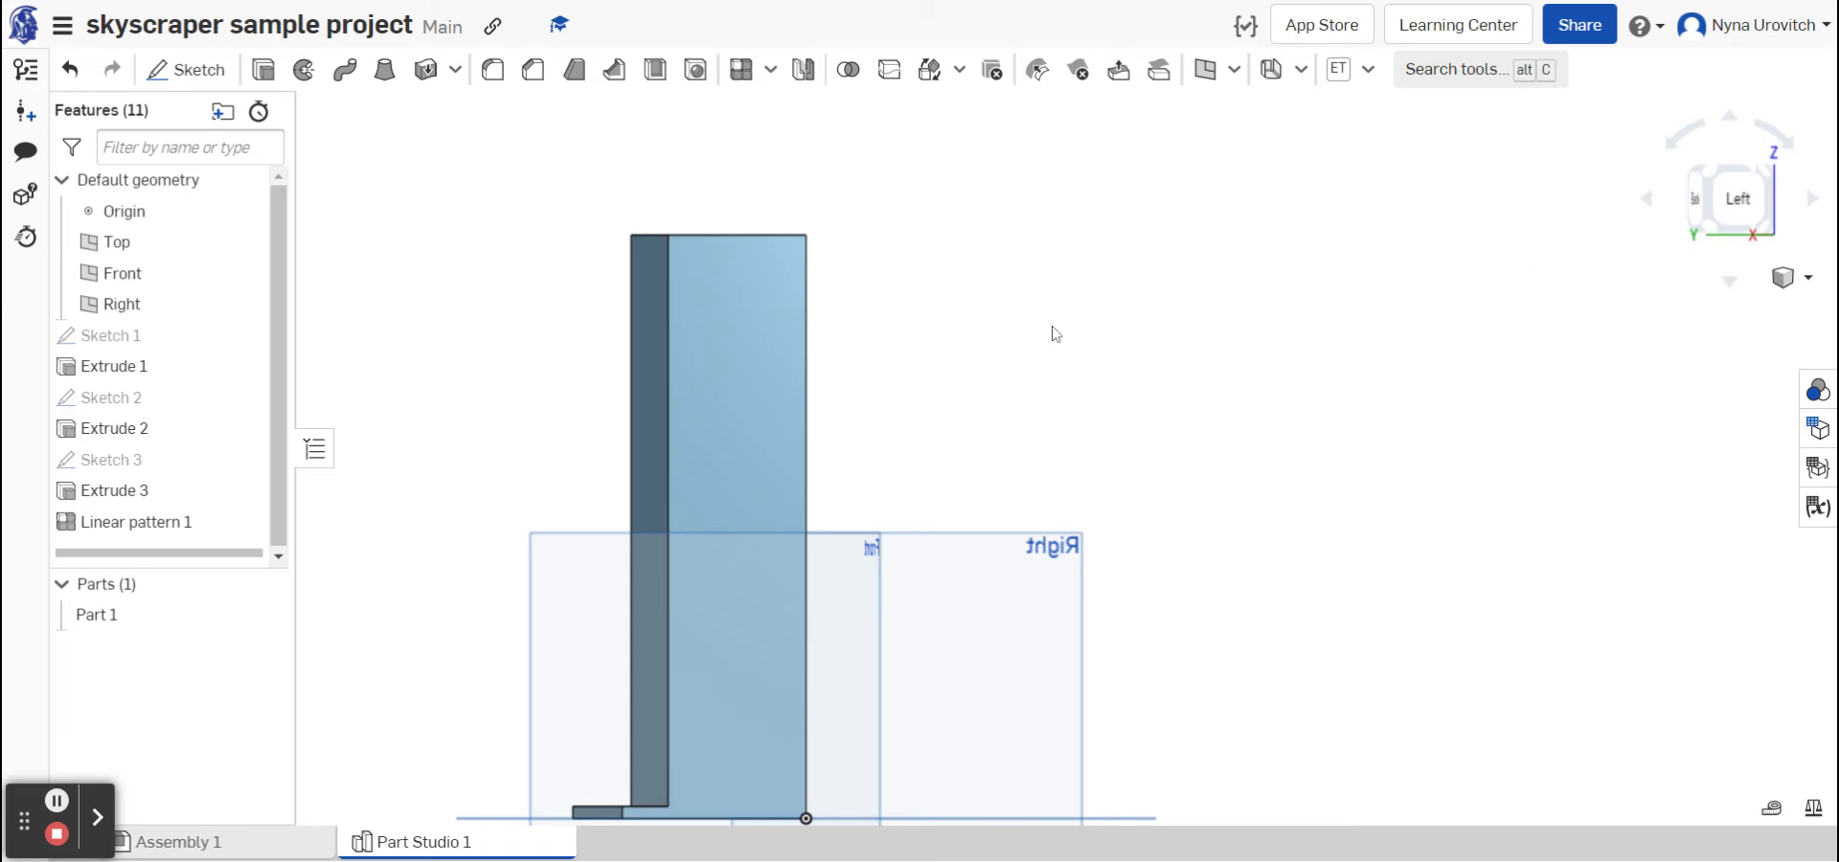
left_click(739, 340)
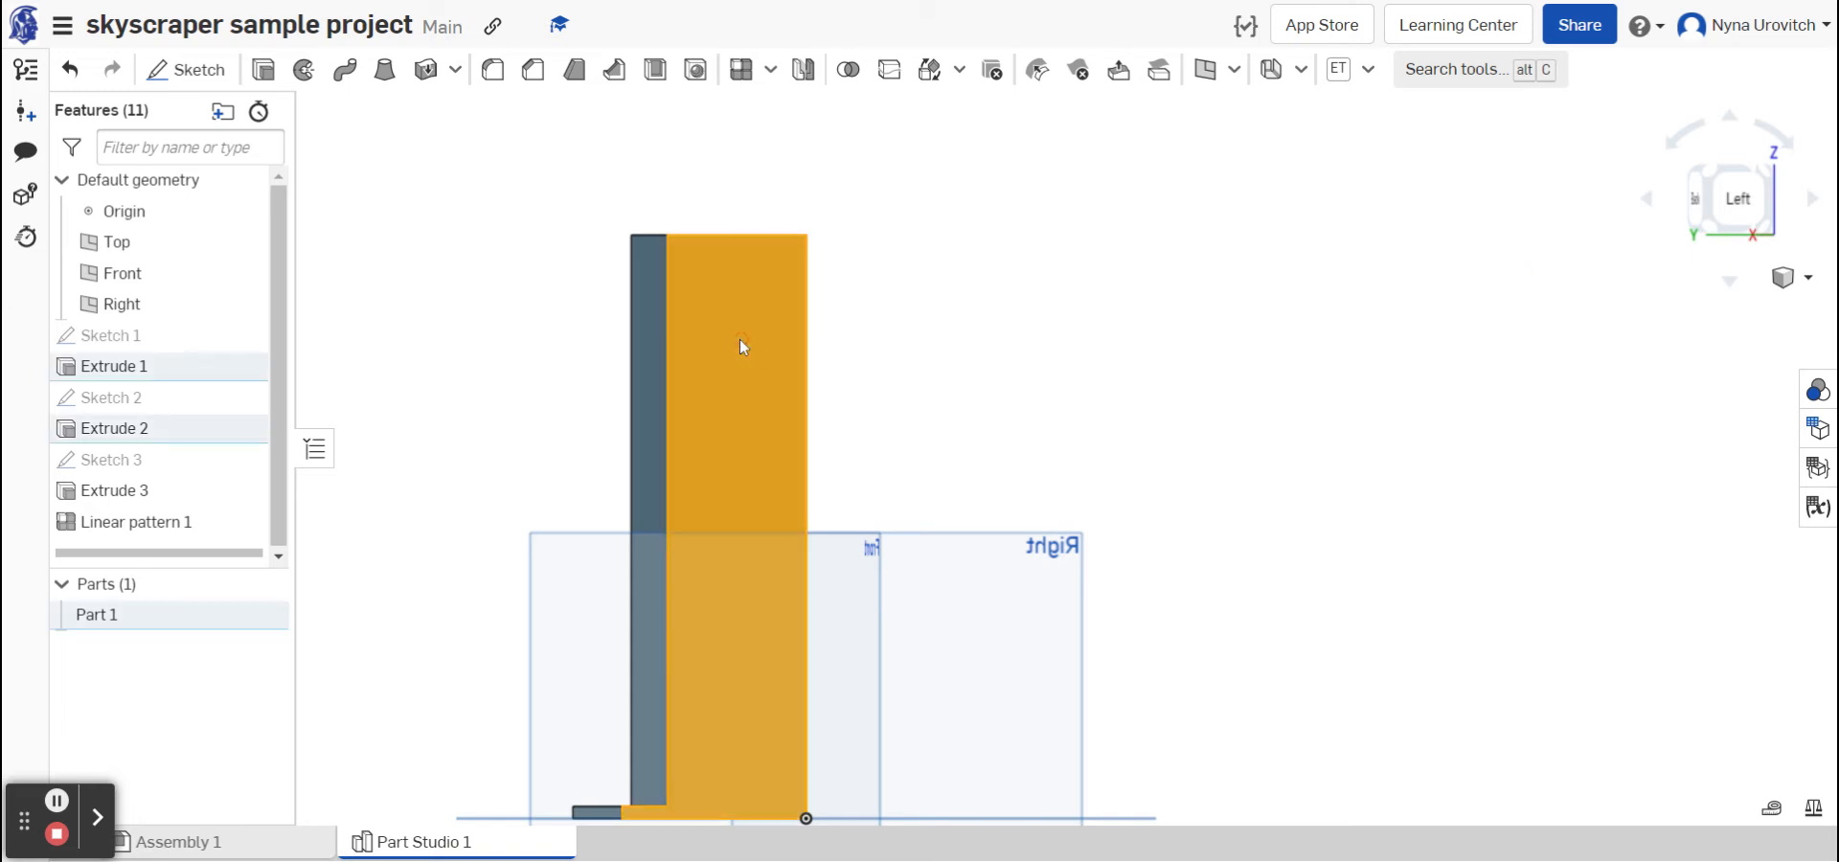
left_click(1739, 198)
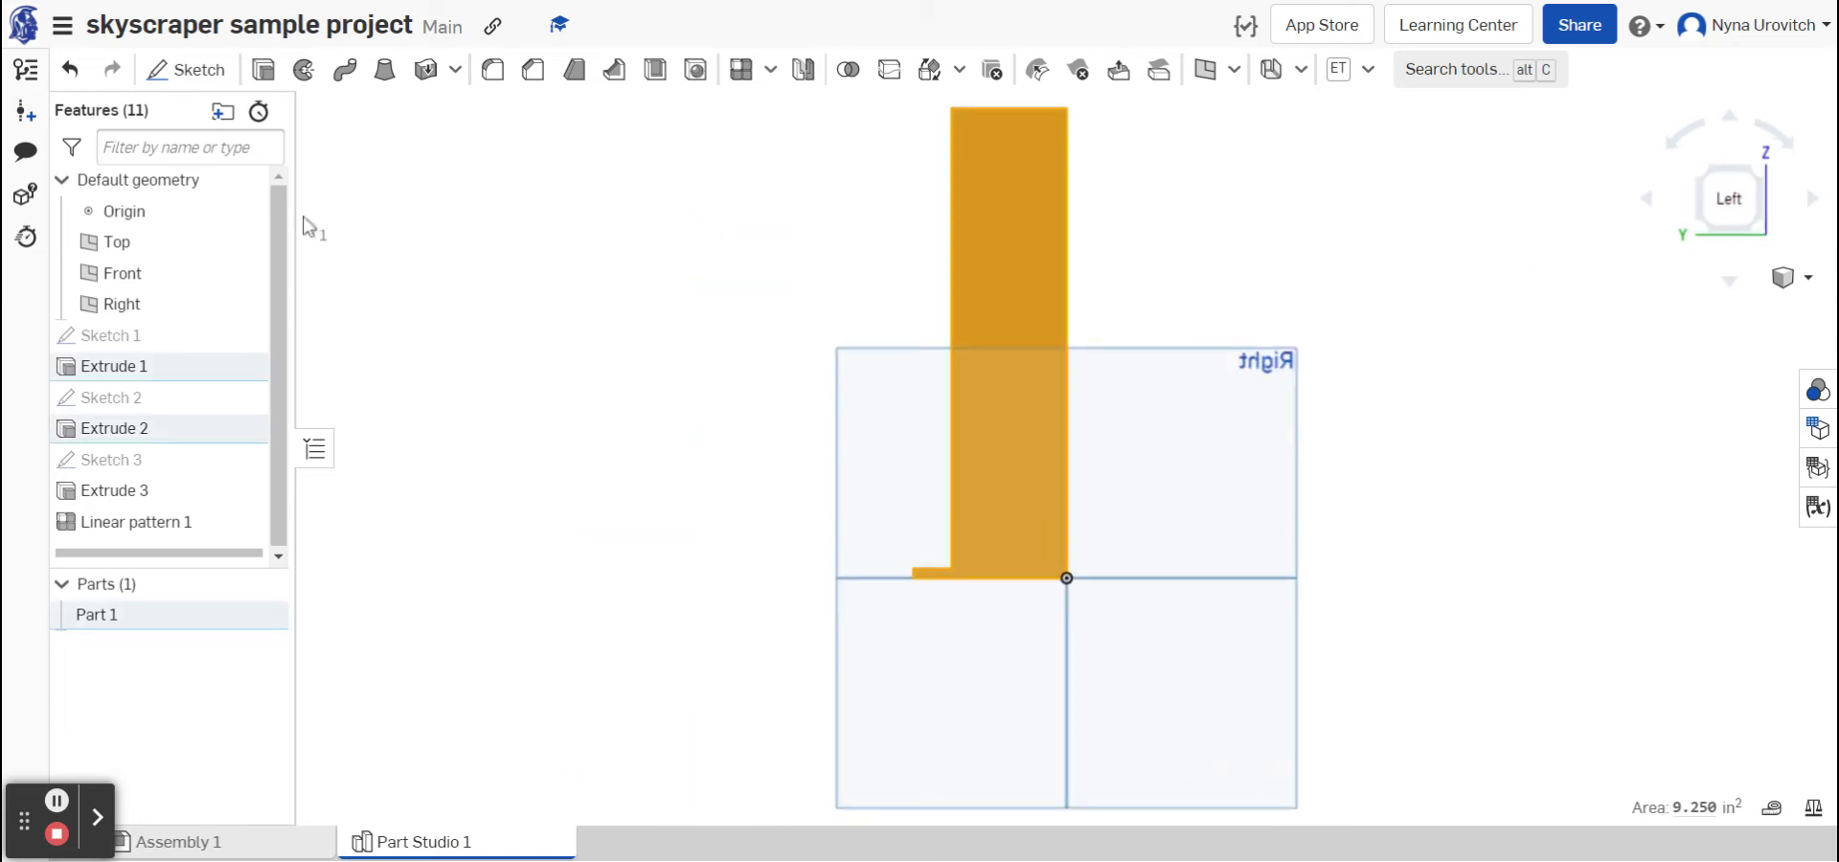
left_click(185, 69)
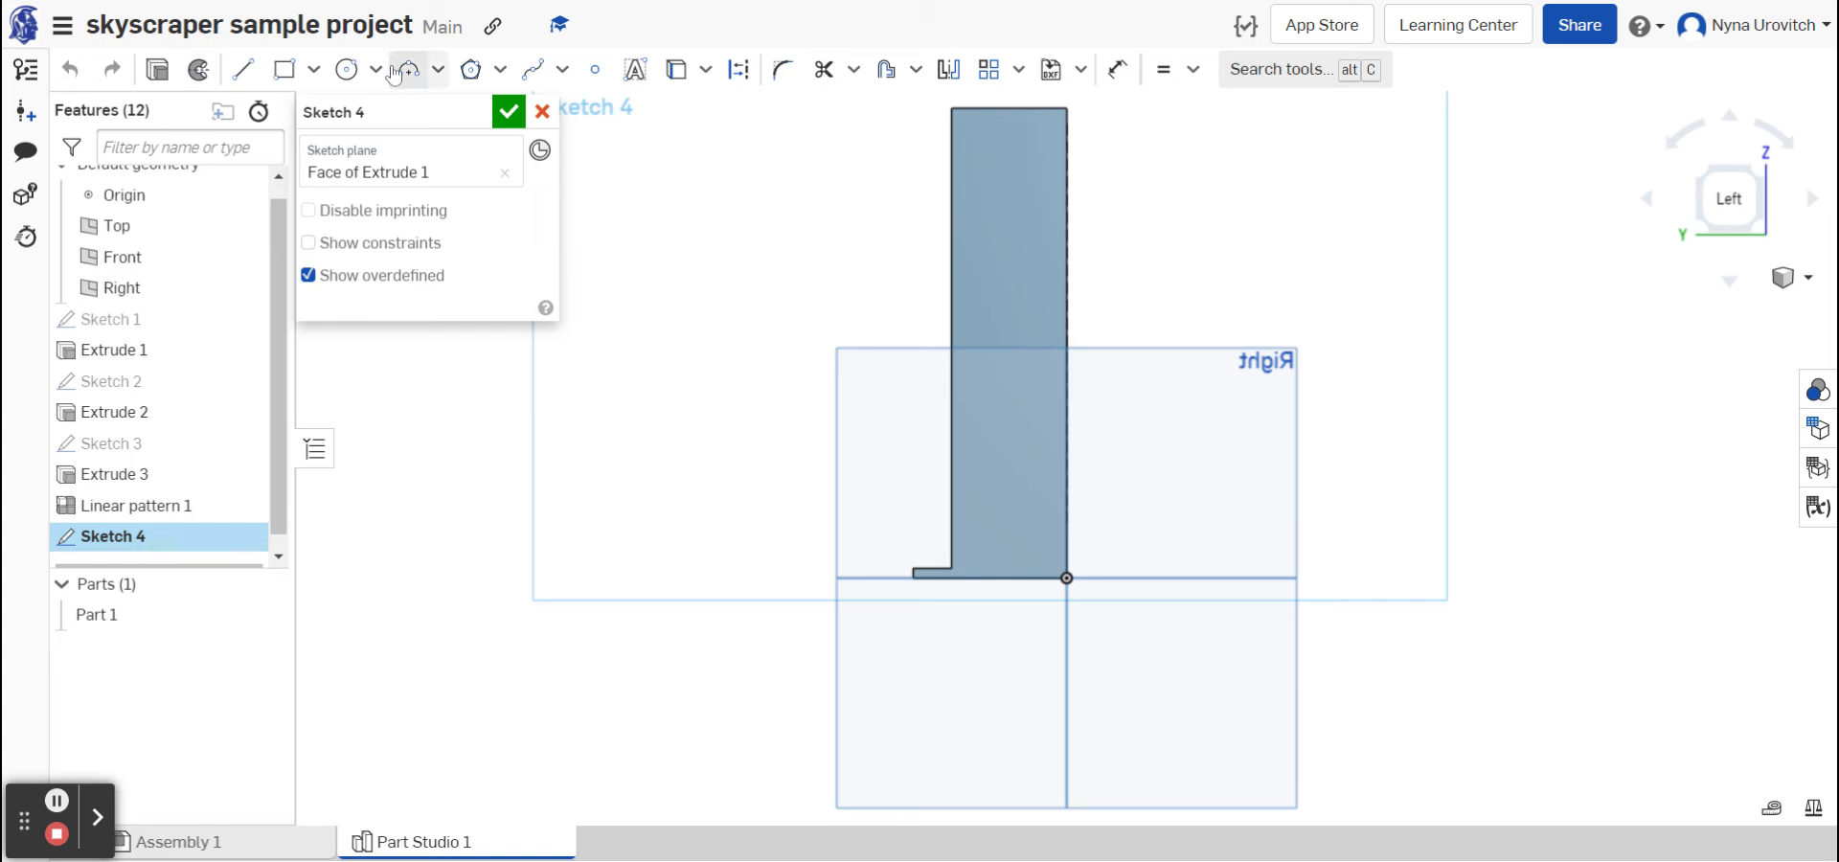
left_click(283, 69)
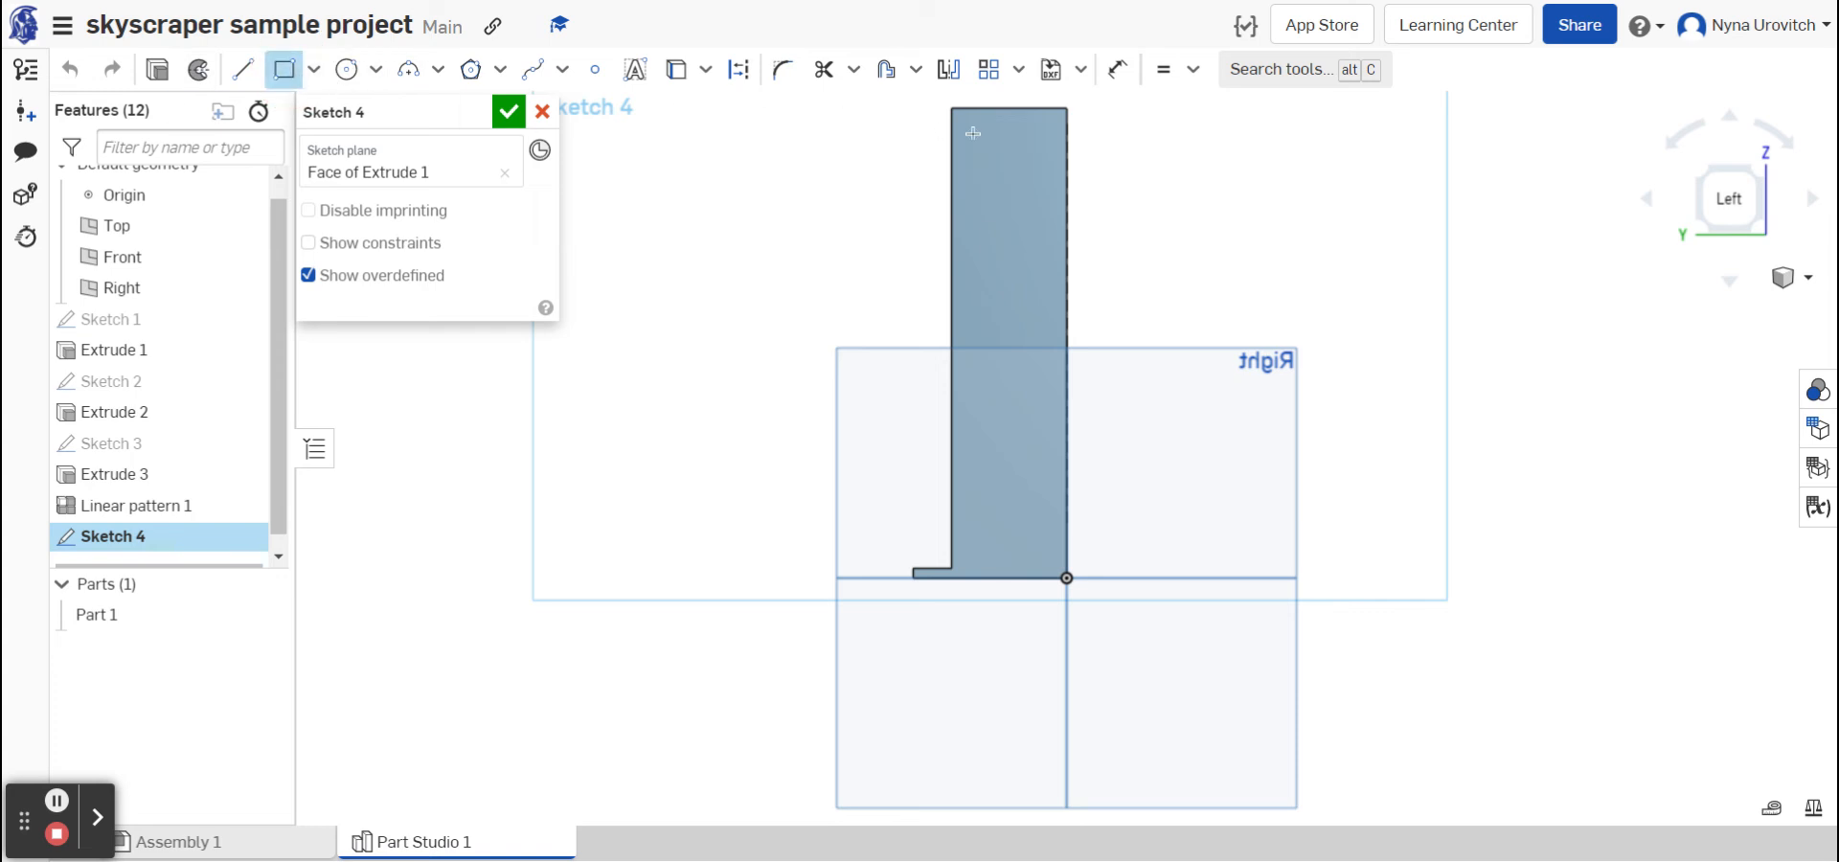
left_click_drag(975, 130, 1012, 168)
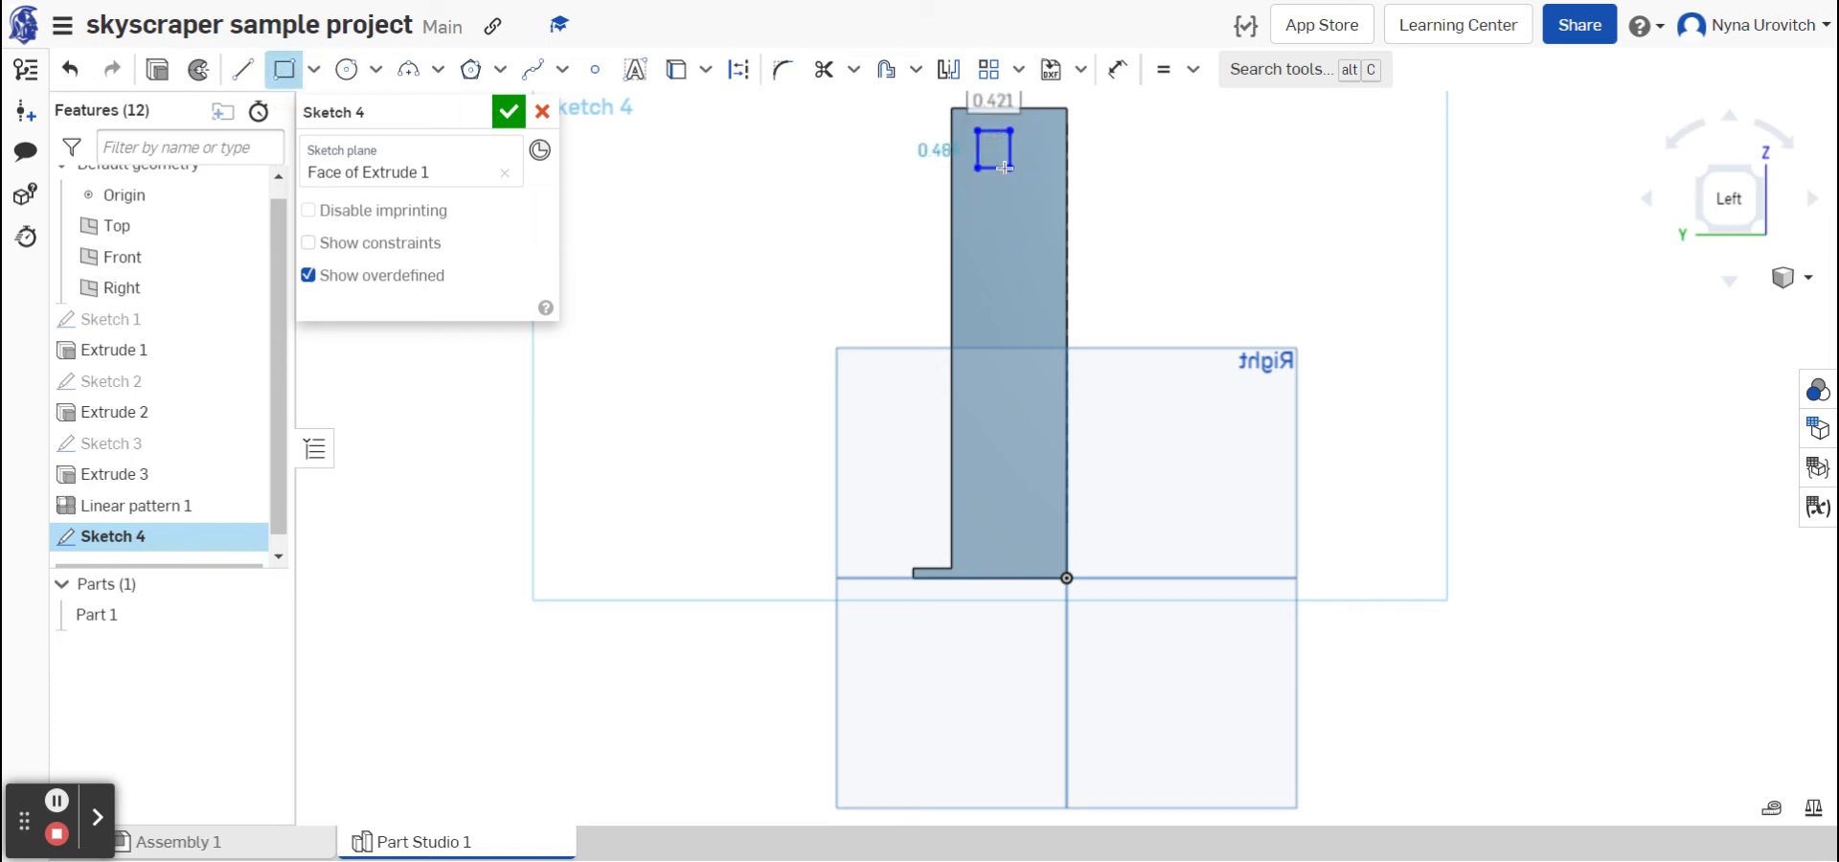
- Dimension the bottom side of the side-face window rectangle to 0.15 in
left_click(1114, 70)
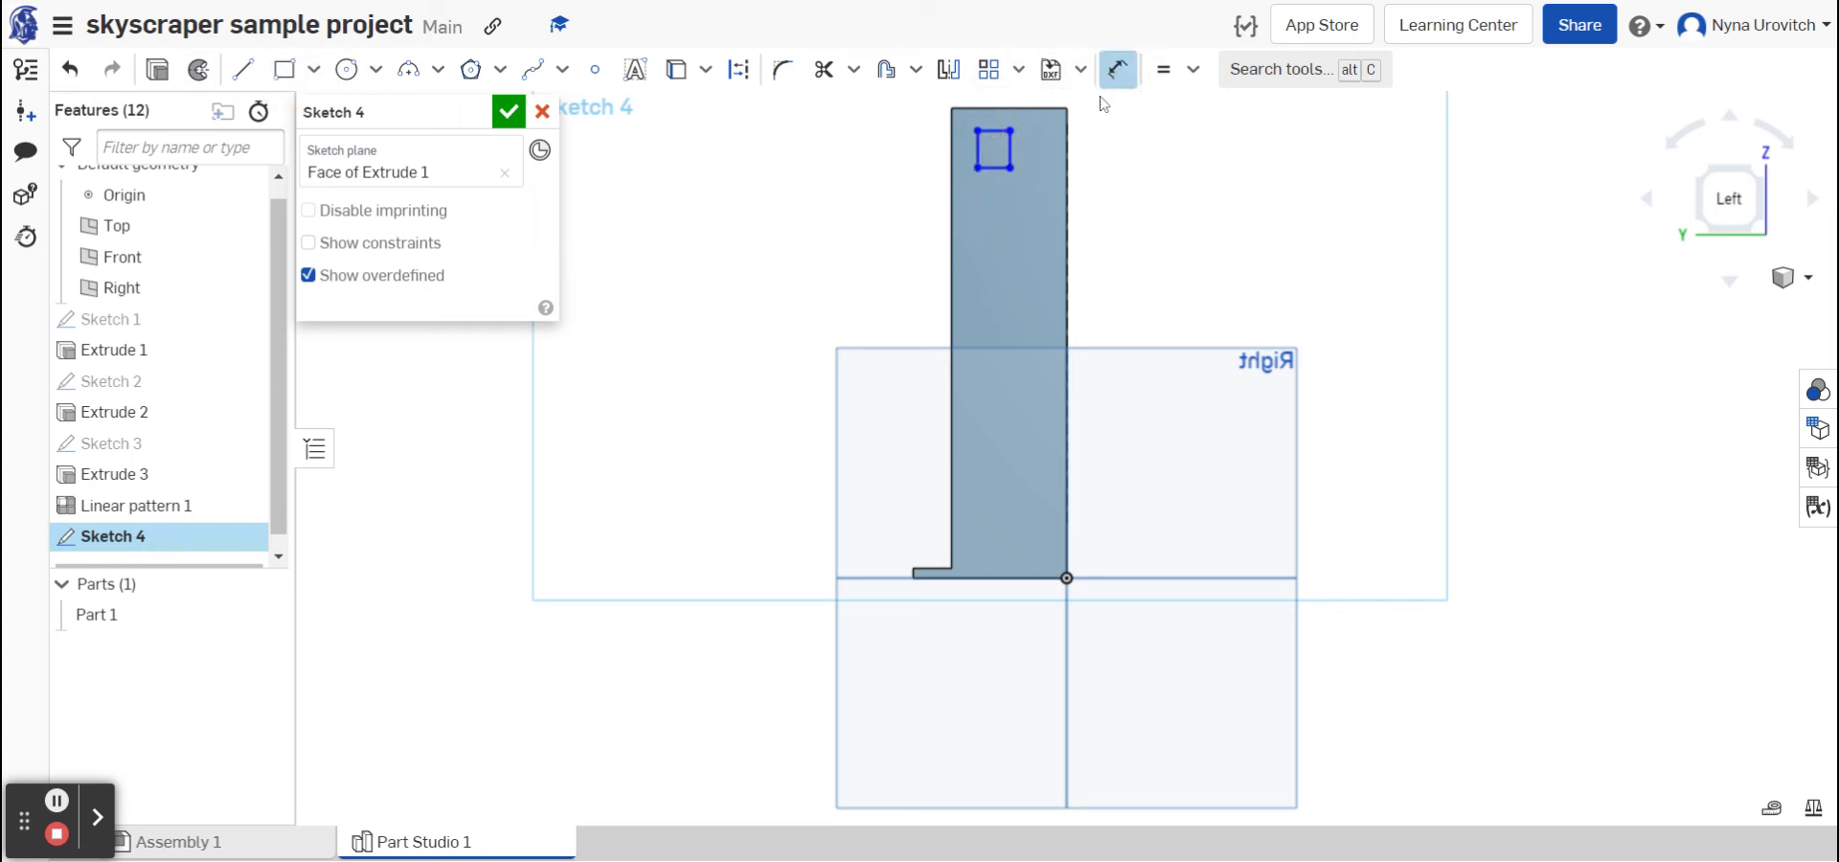
left_click(993, 168)
left_click(1001, 227)
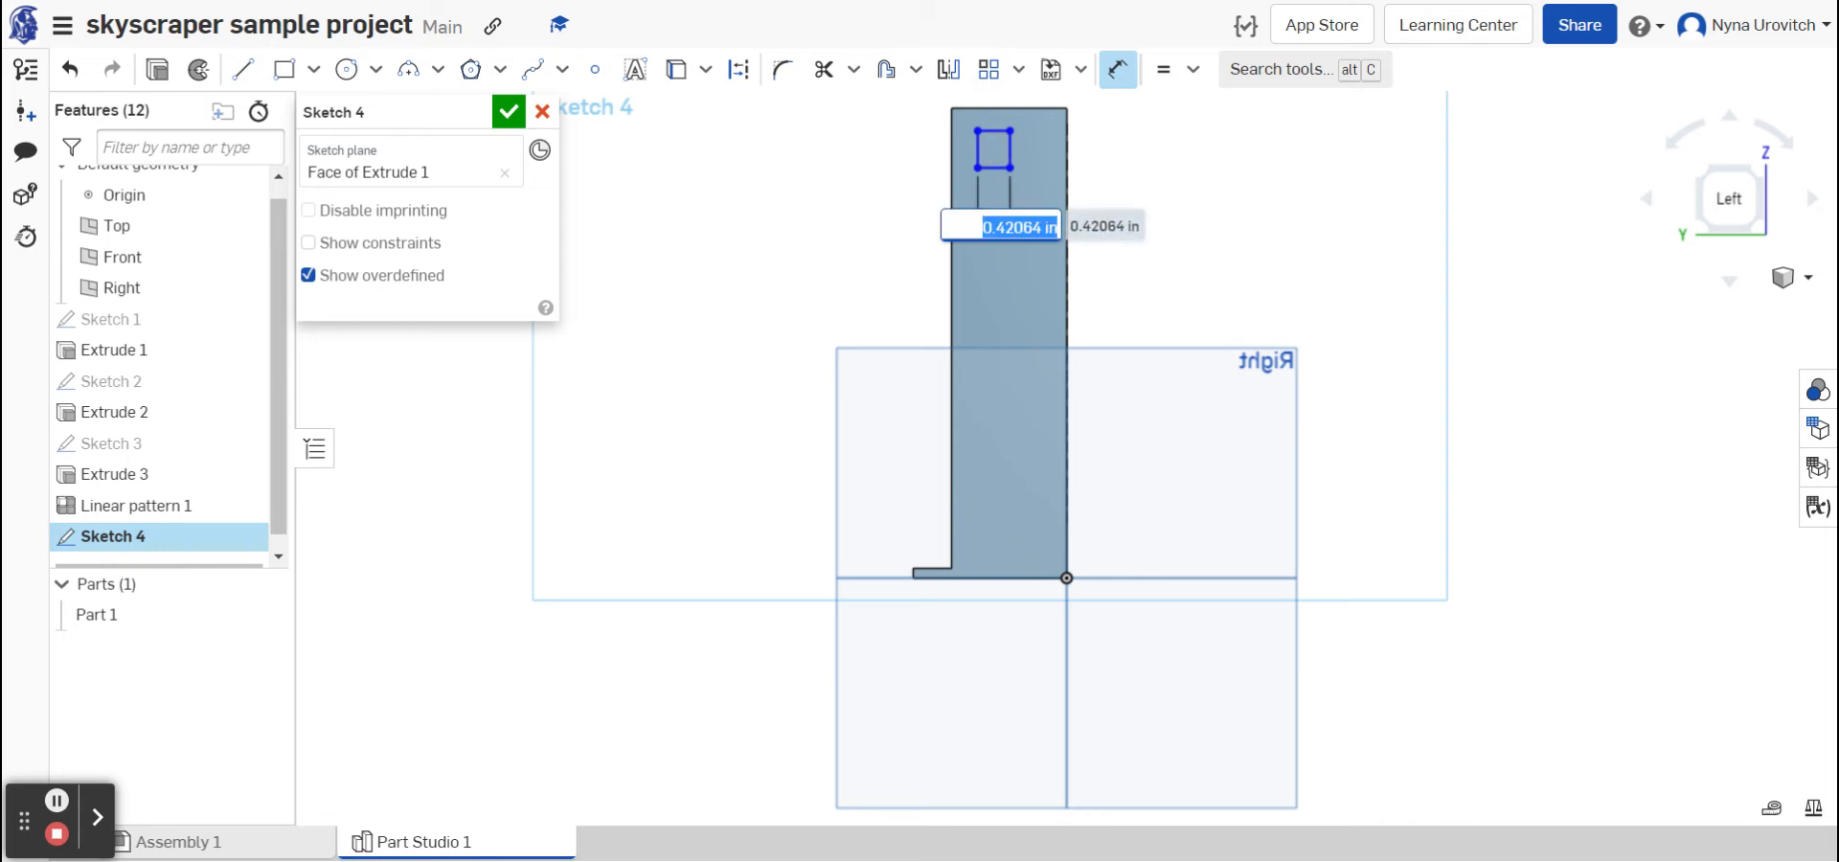
key("BackSpace")
type(".14")
key("BackSpace")
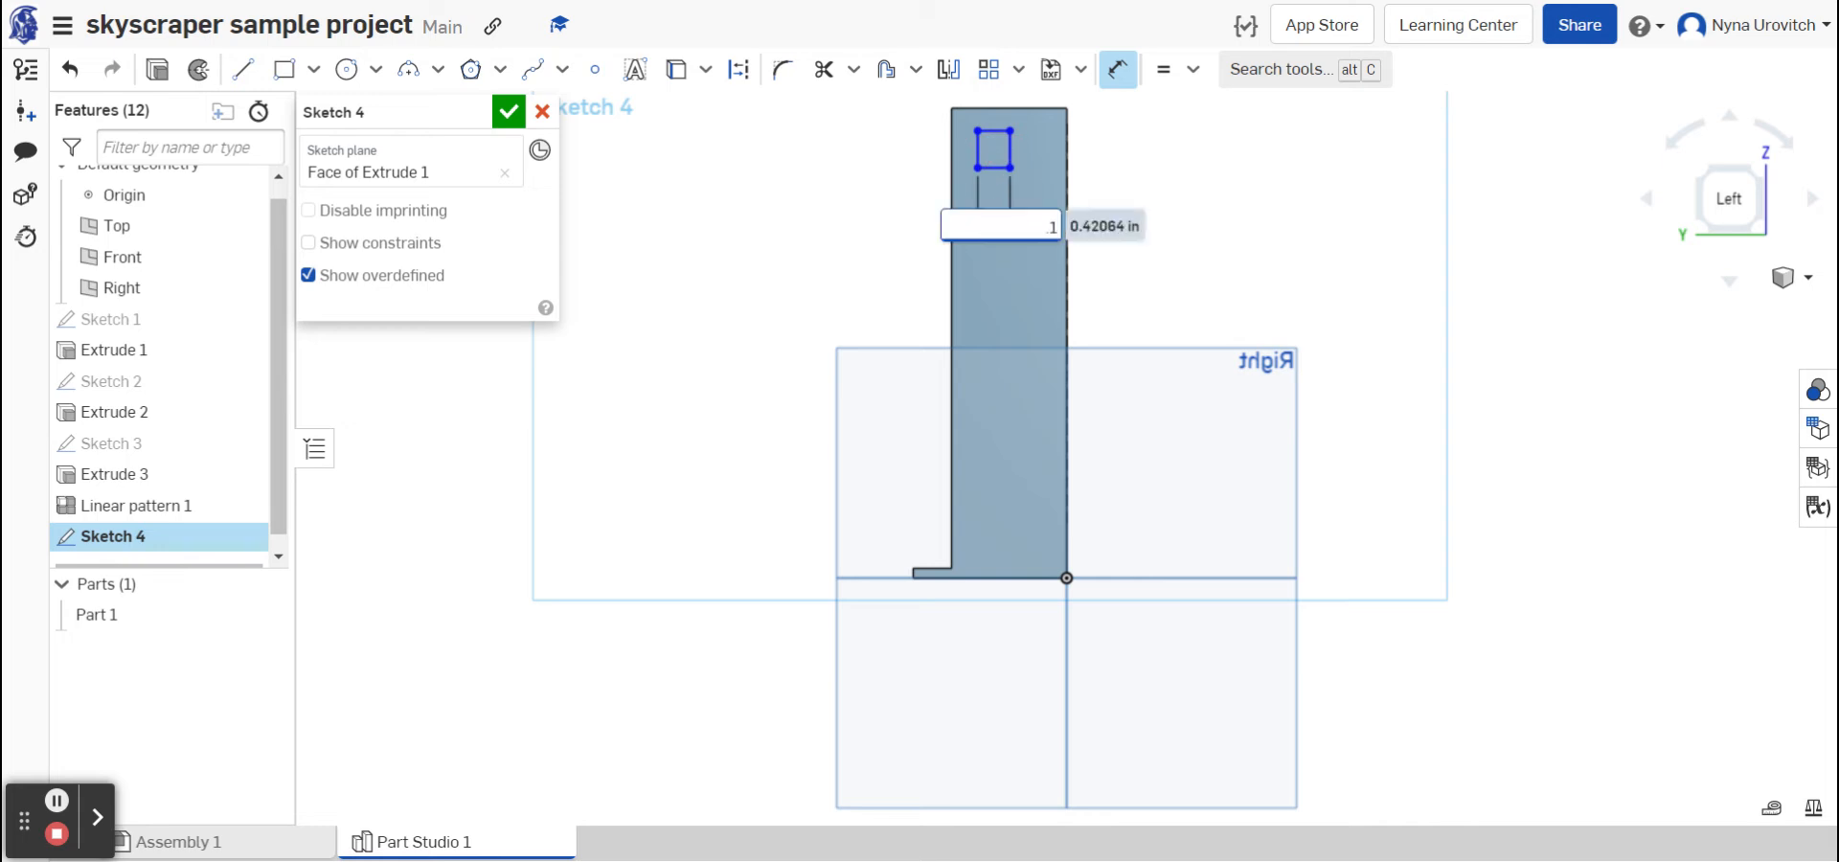
type("5")
key("Return")
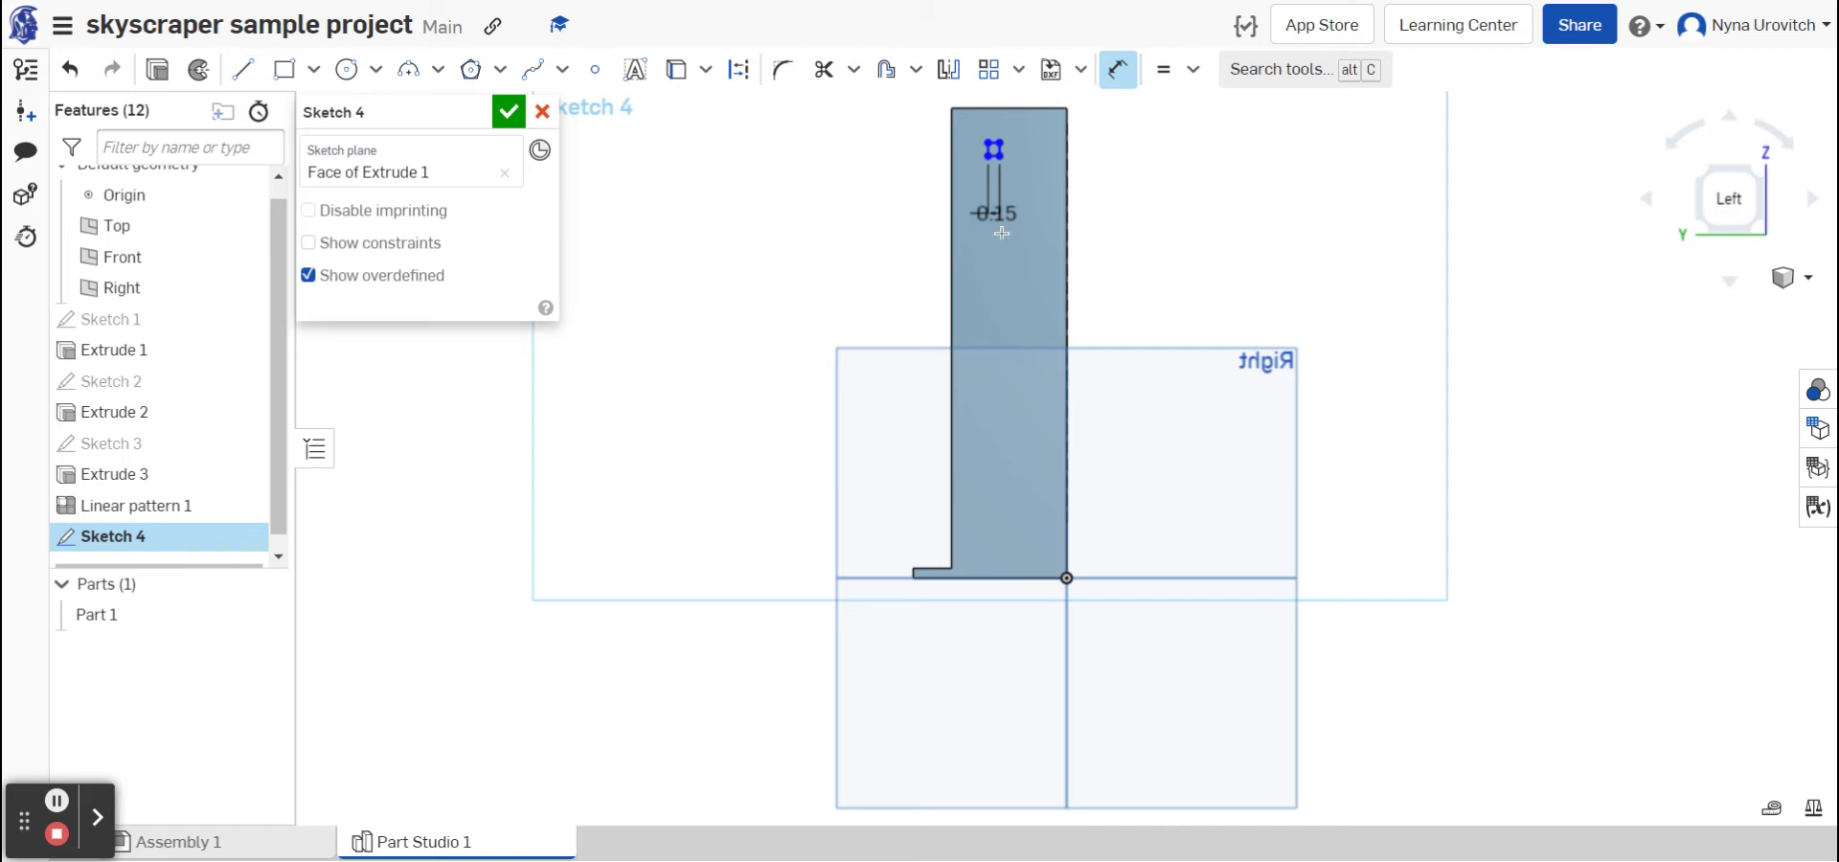
- Dimension the left side of the side-face window rectangle to 0.15 in
scroll(1002, 233, "up", 3)
middle_click_drag(997, 233, 984, 443)
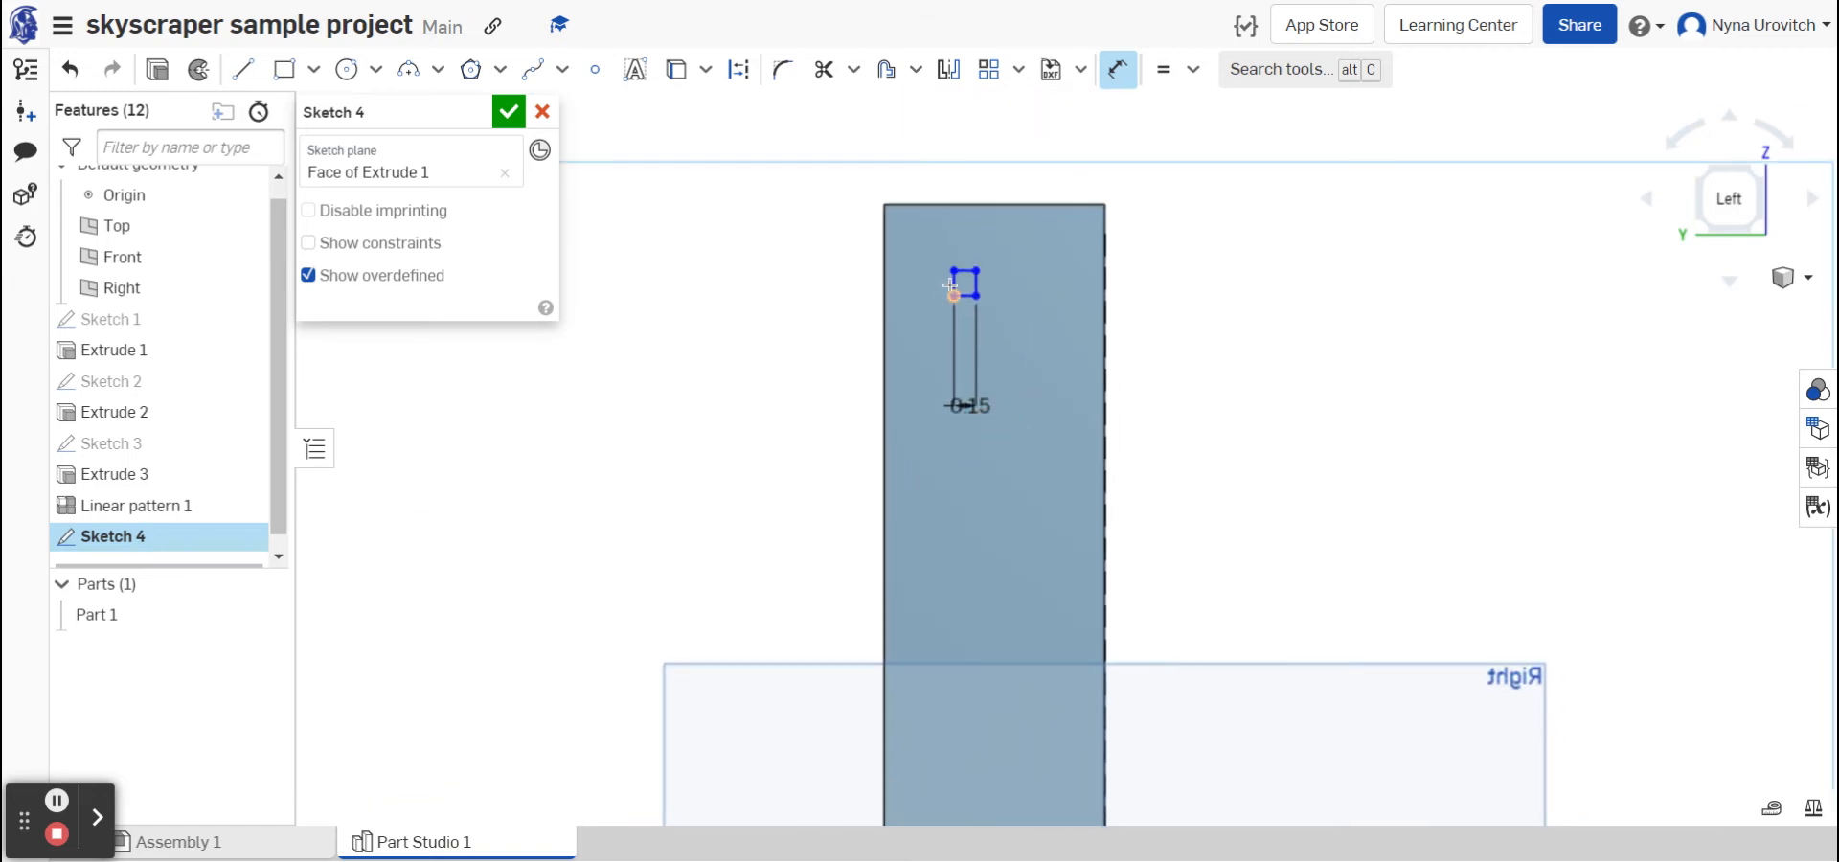
left_click(952, 285)
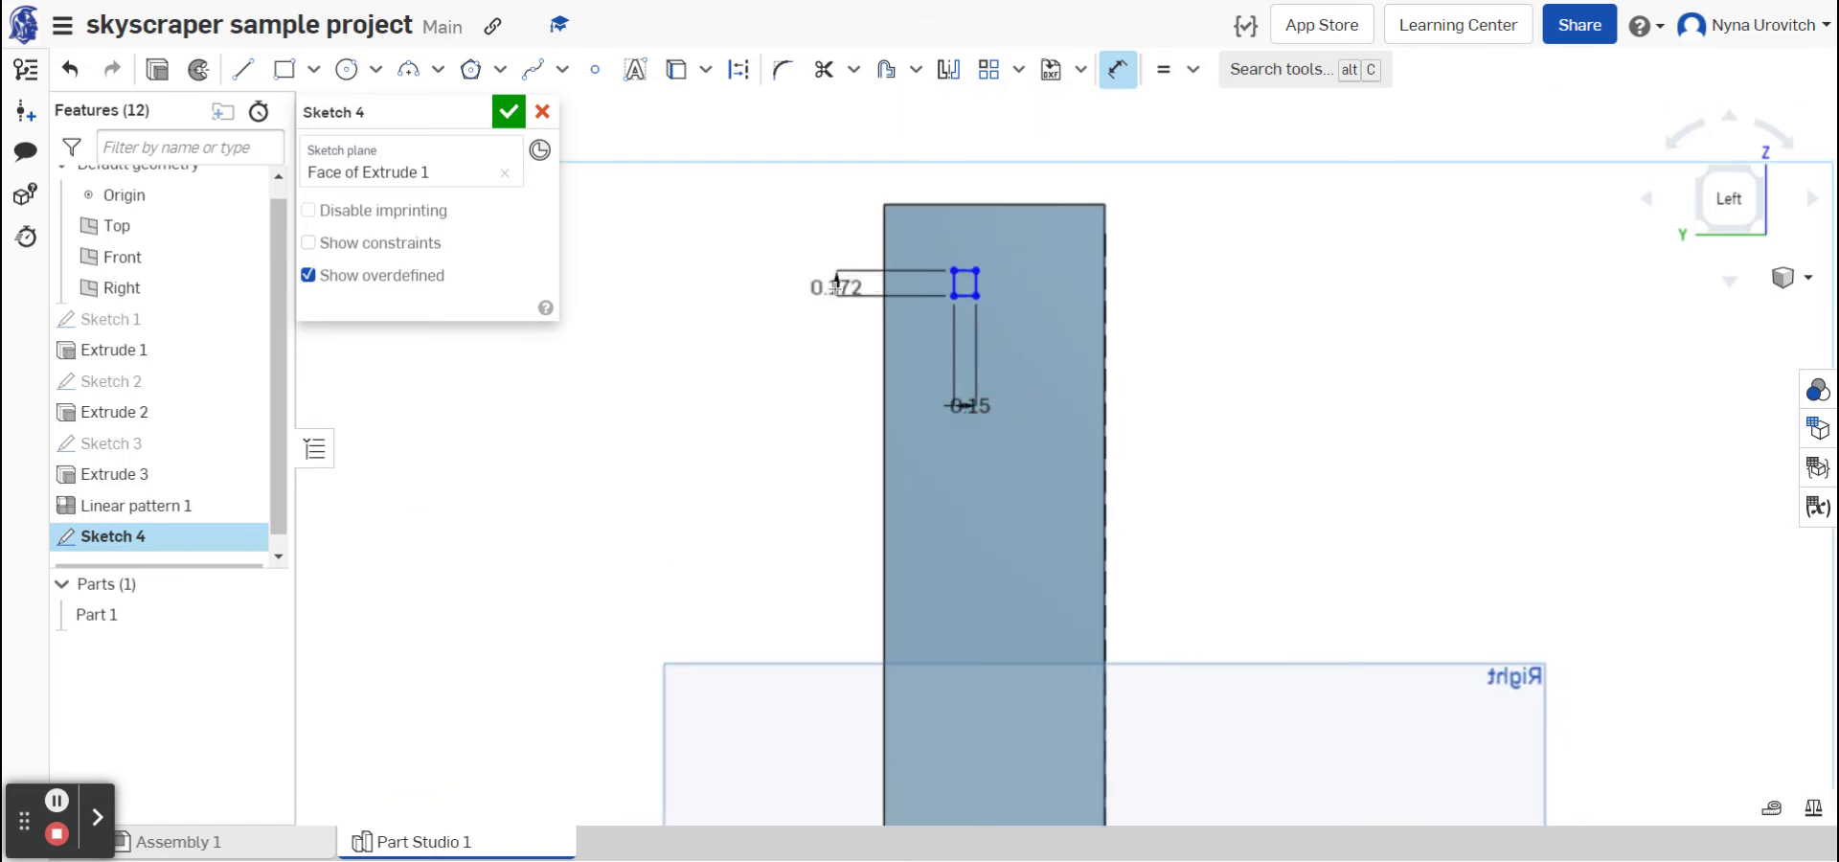
left_click(835, 285)
key("BackSpace")
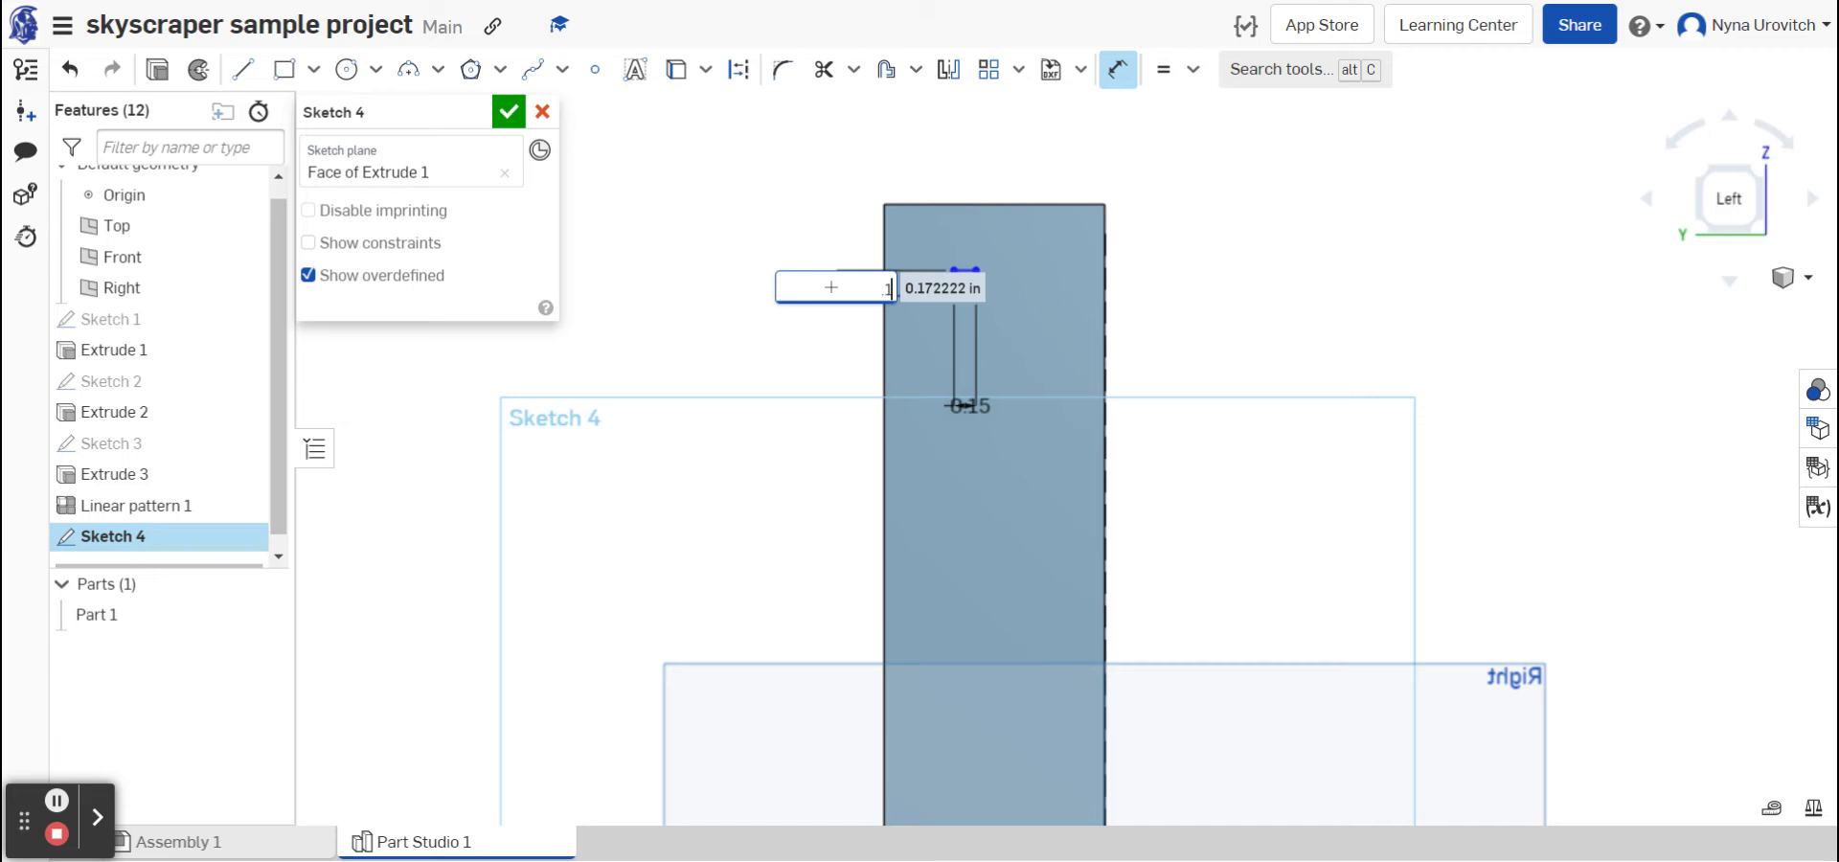
type(".15")
key("Return")
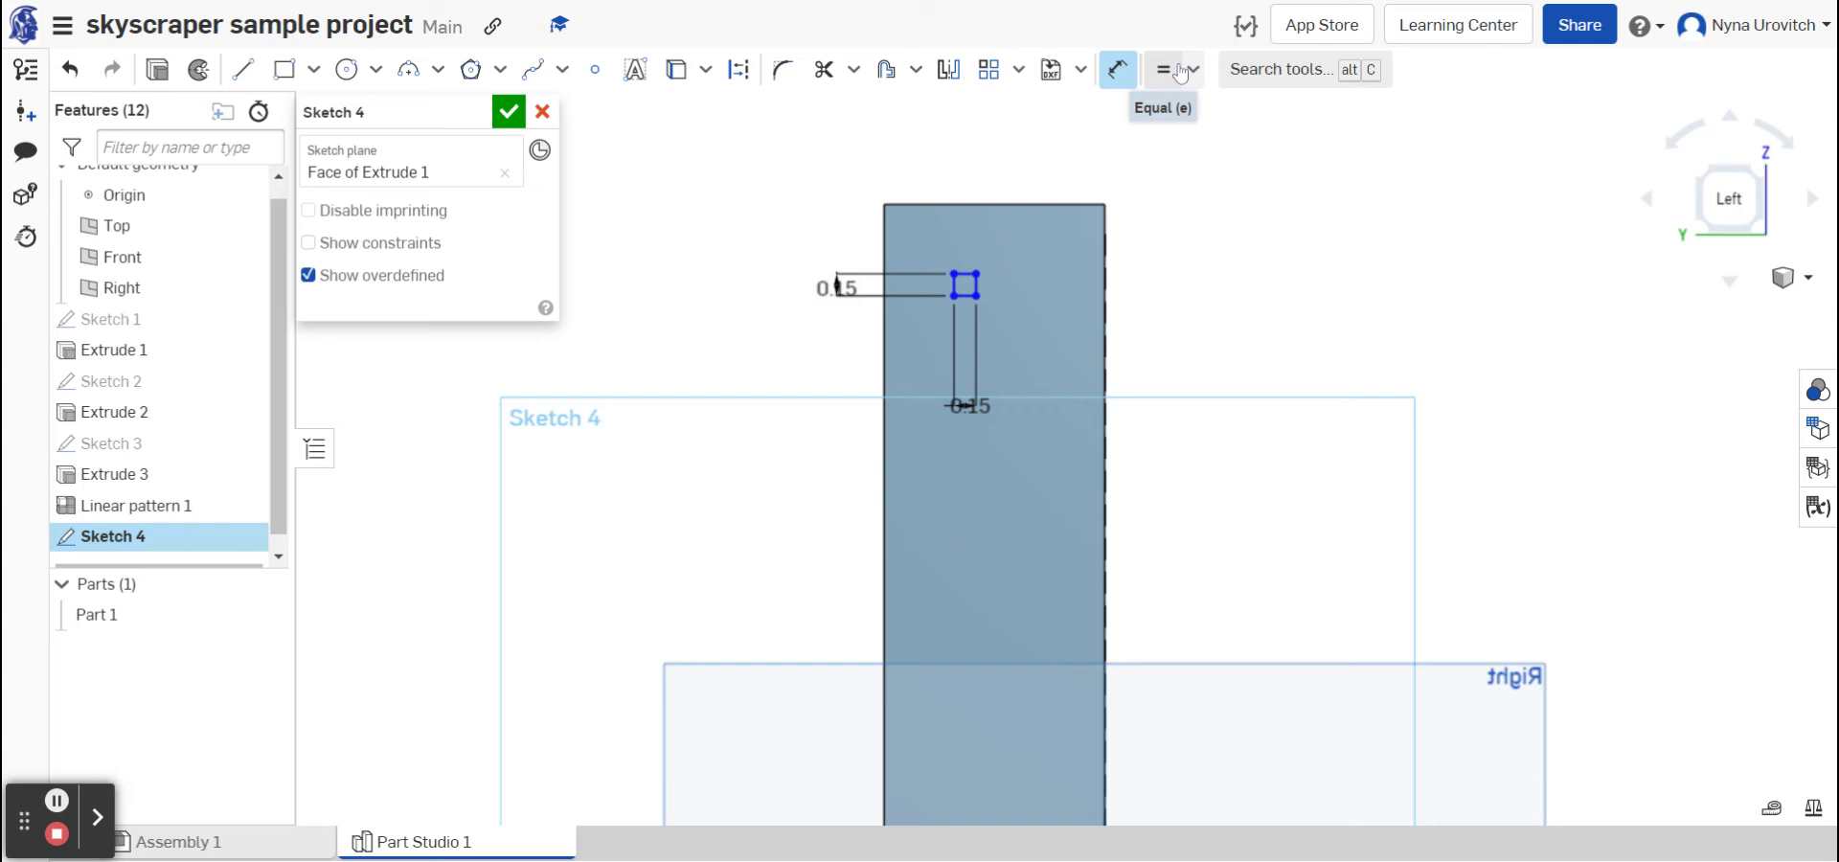
- Dimension the distance from the tower's top edge to the window rectangle's top side as 0.2 in
left_click(968, 206)
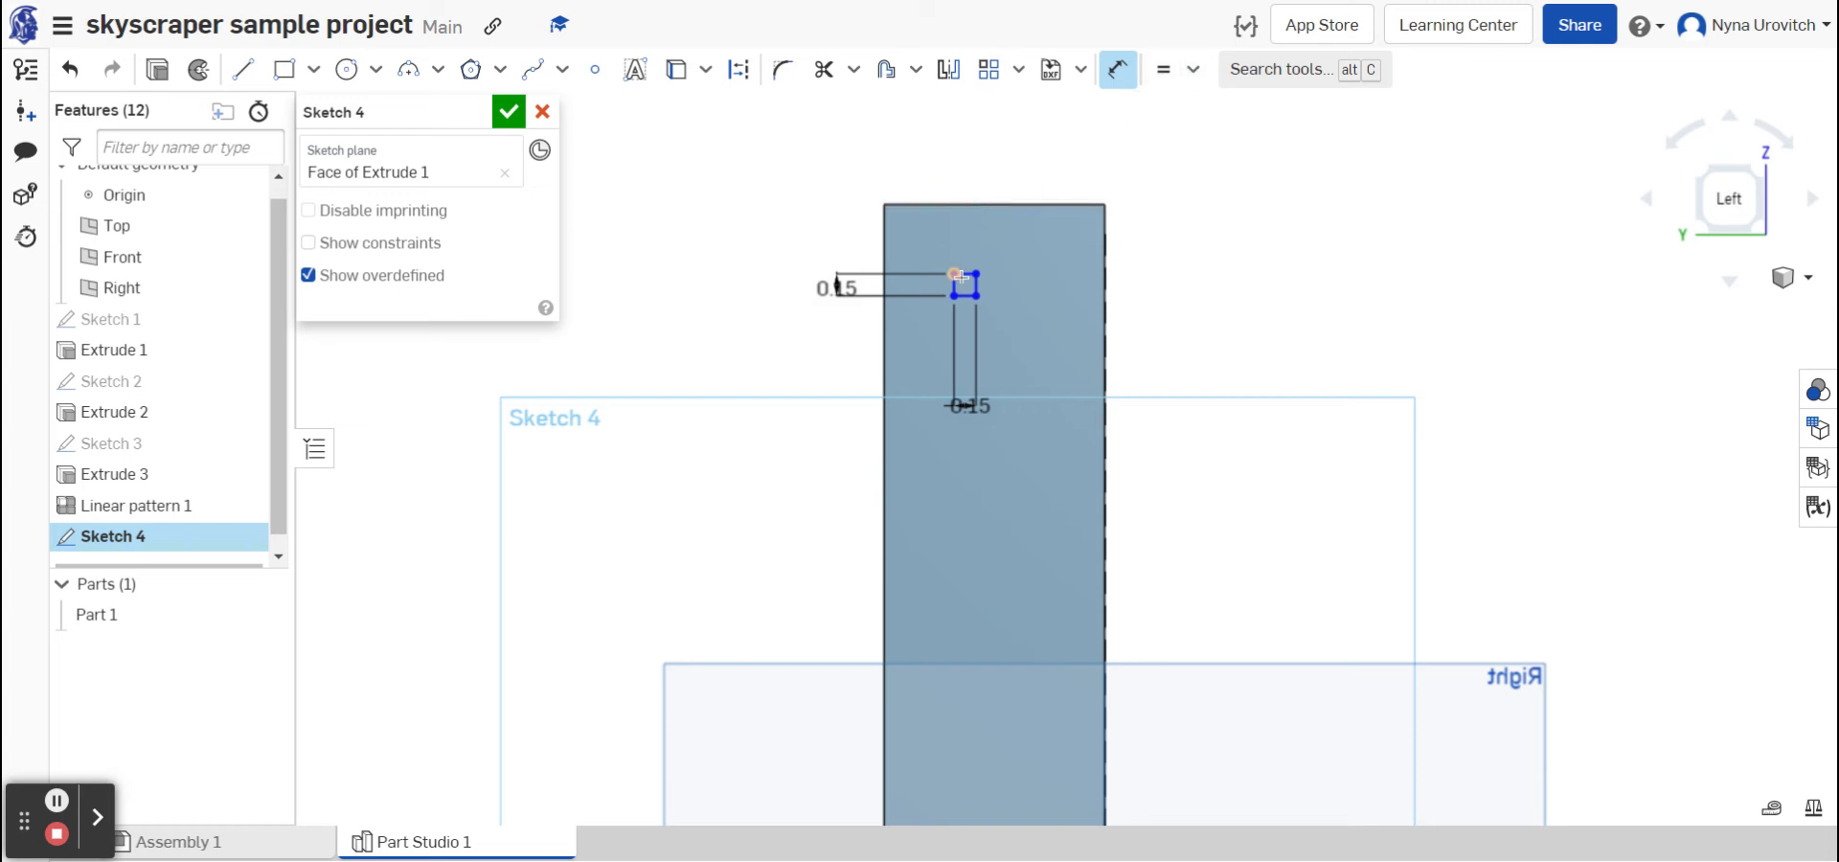
left_click(964, 273)
left_click(742, 256)
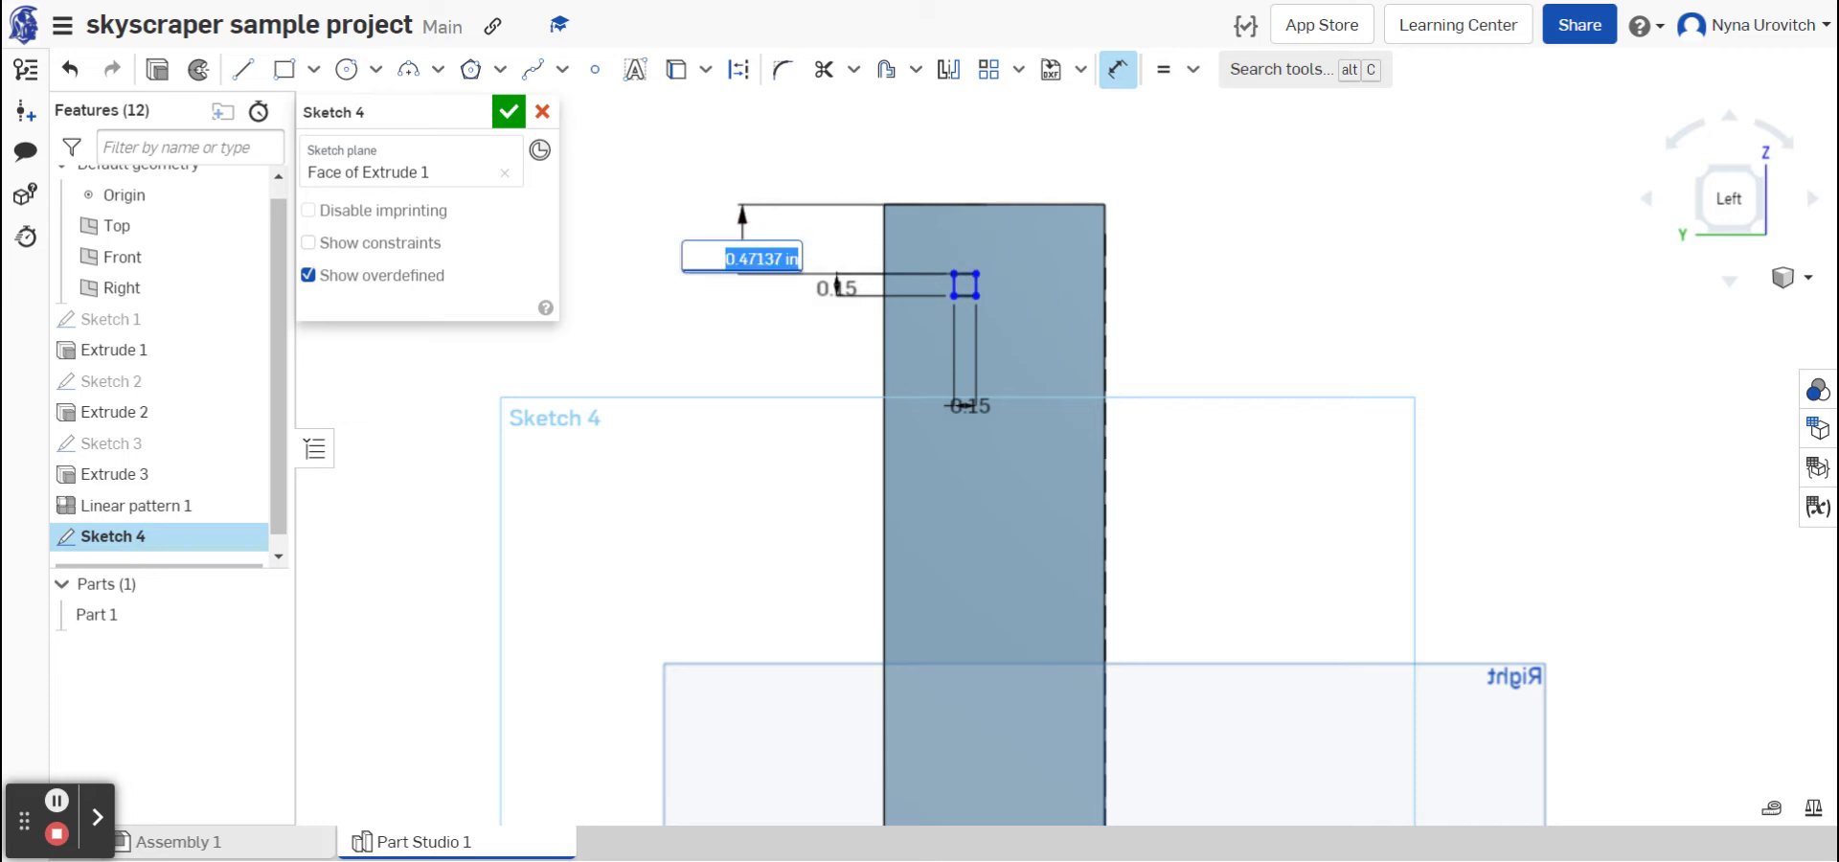
key("BackSpace")
type("0.2")
key("Return")
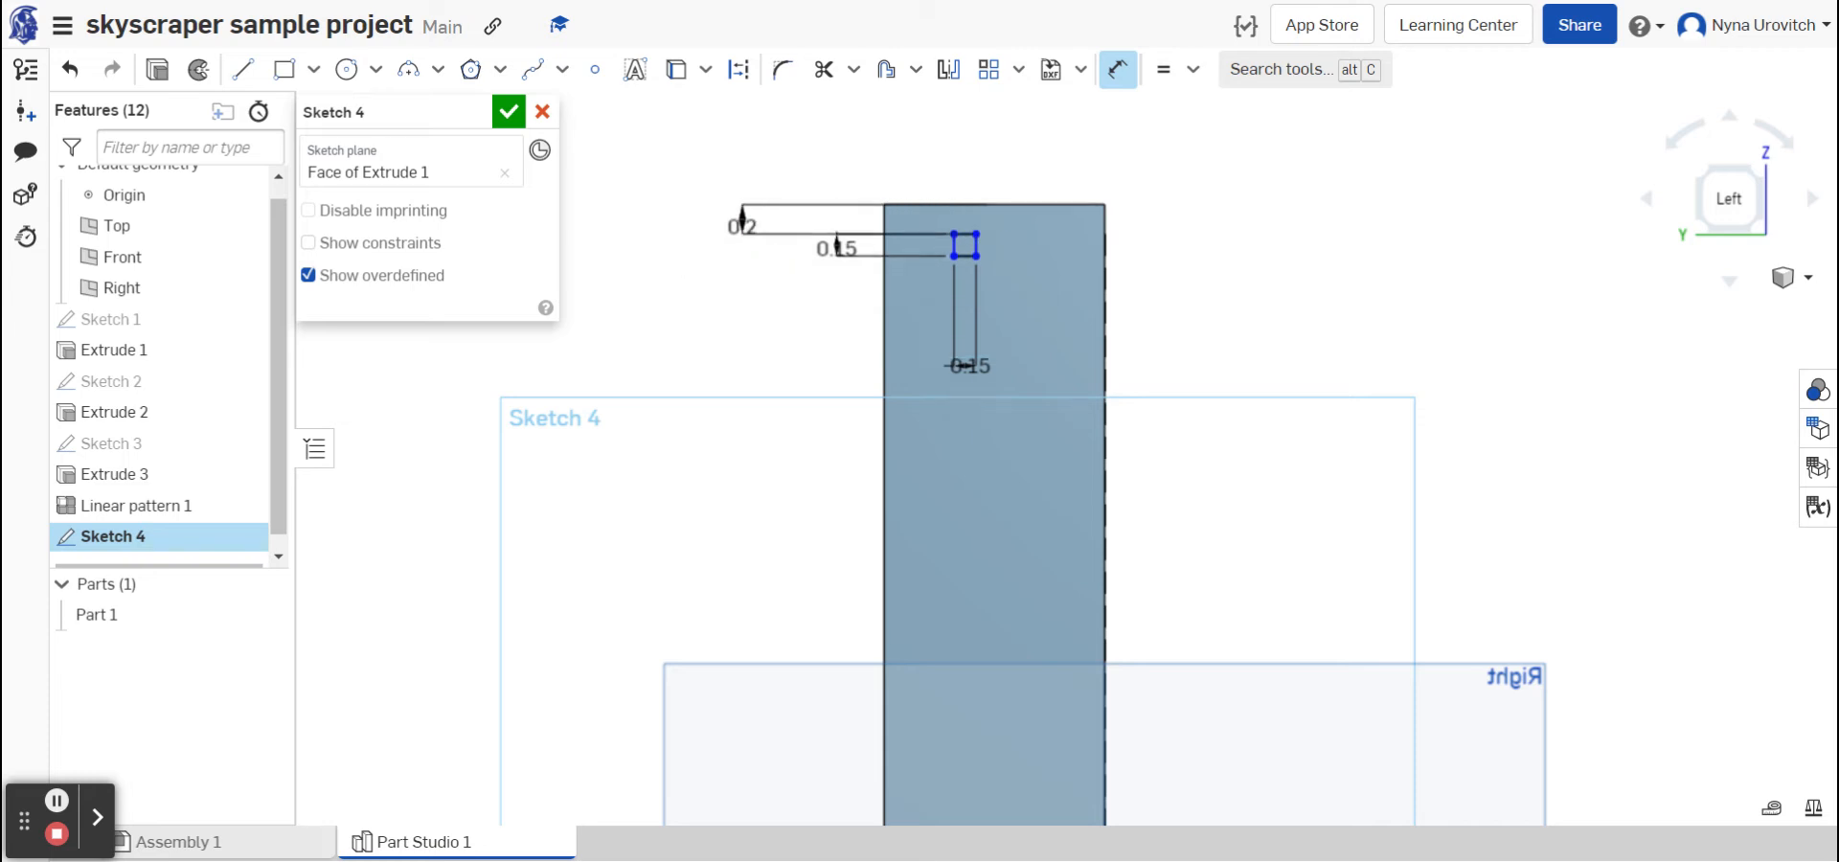
- Dimension the window rectangle's left side 0.2 in from the tower's left edge and accept the sketch
left_click(953, 252)
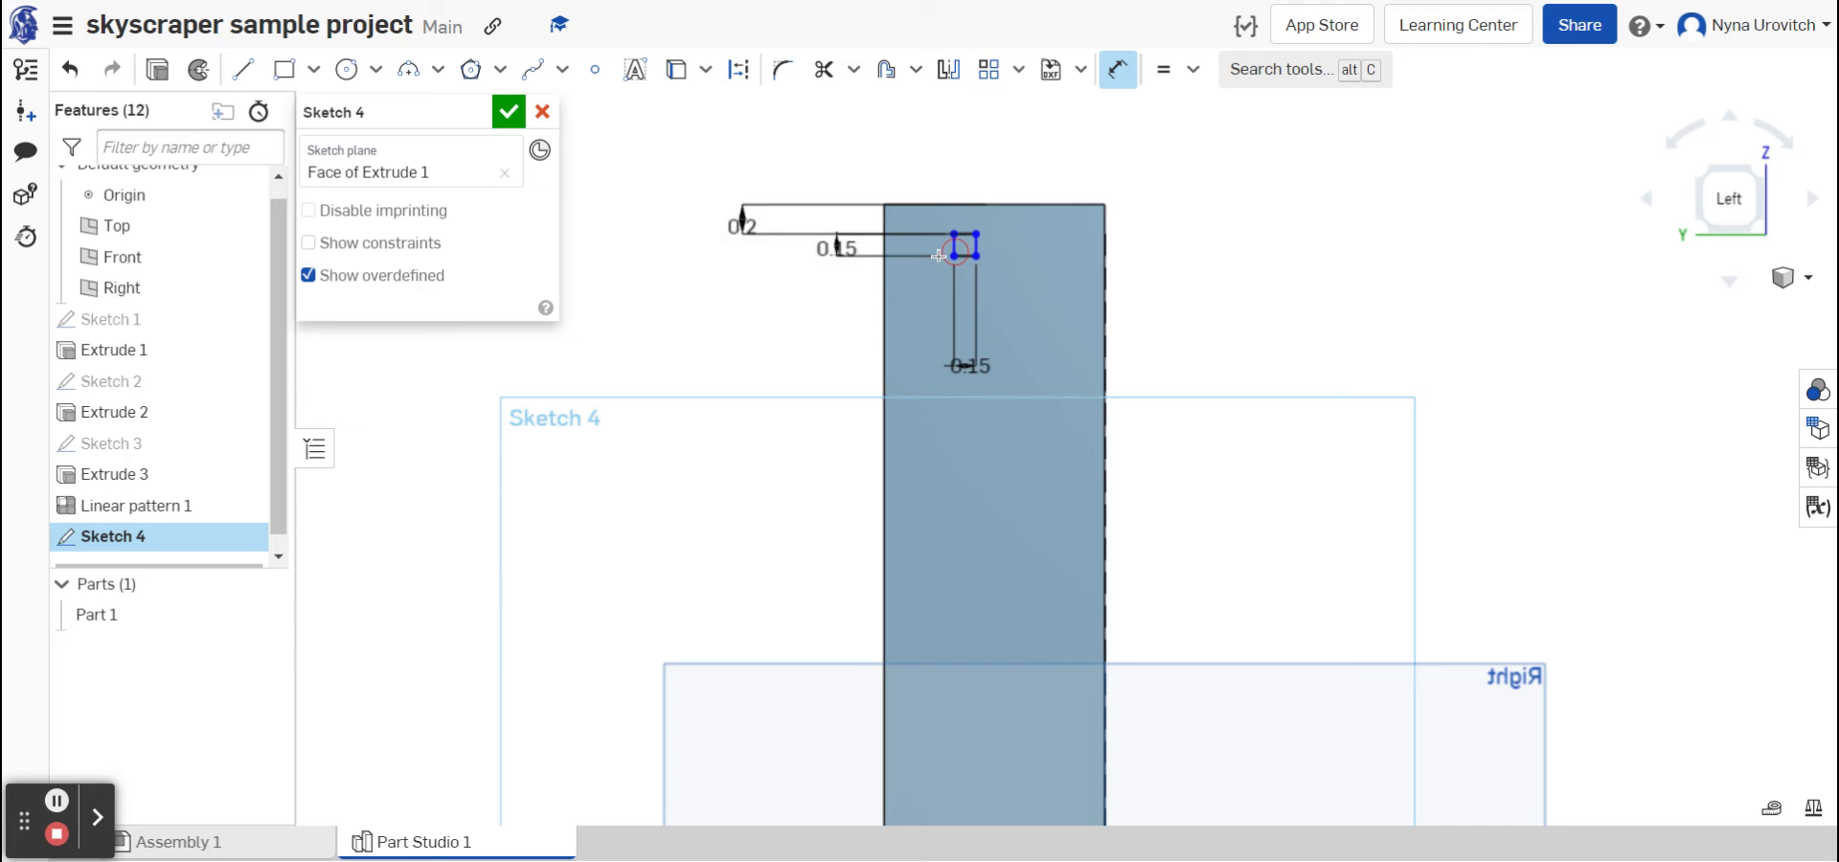
left_click(883, 267)
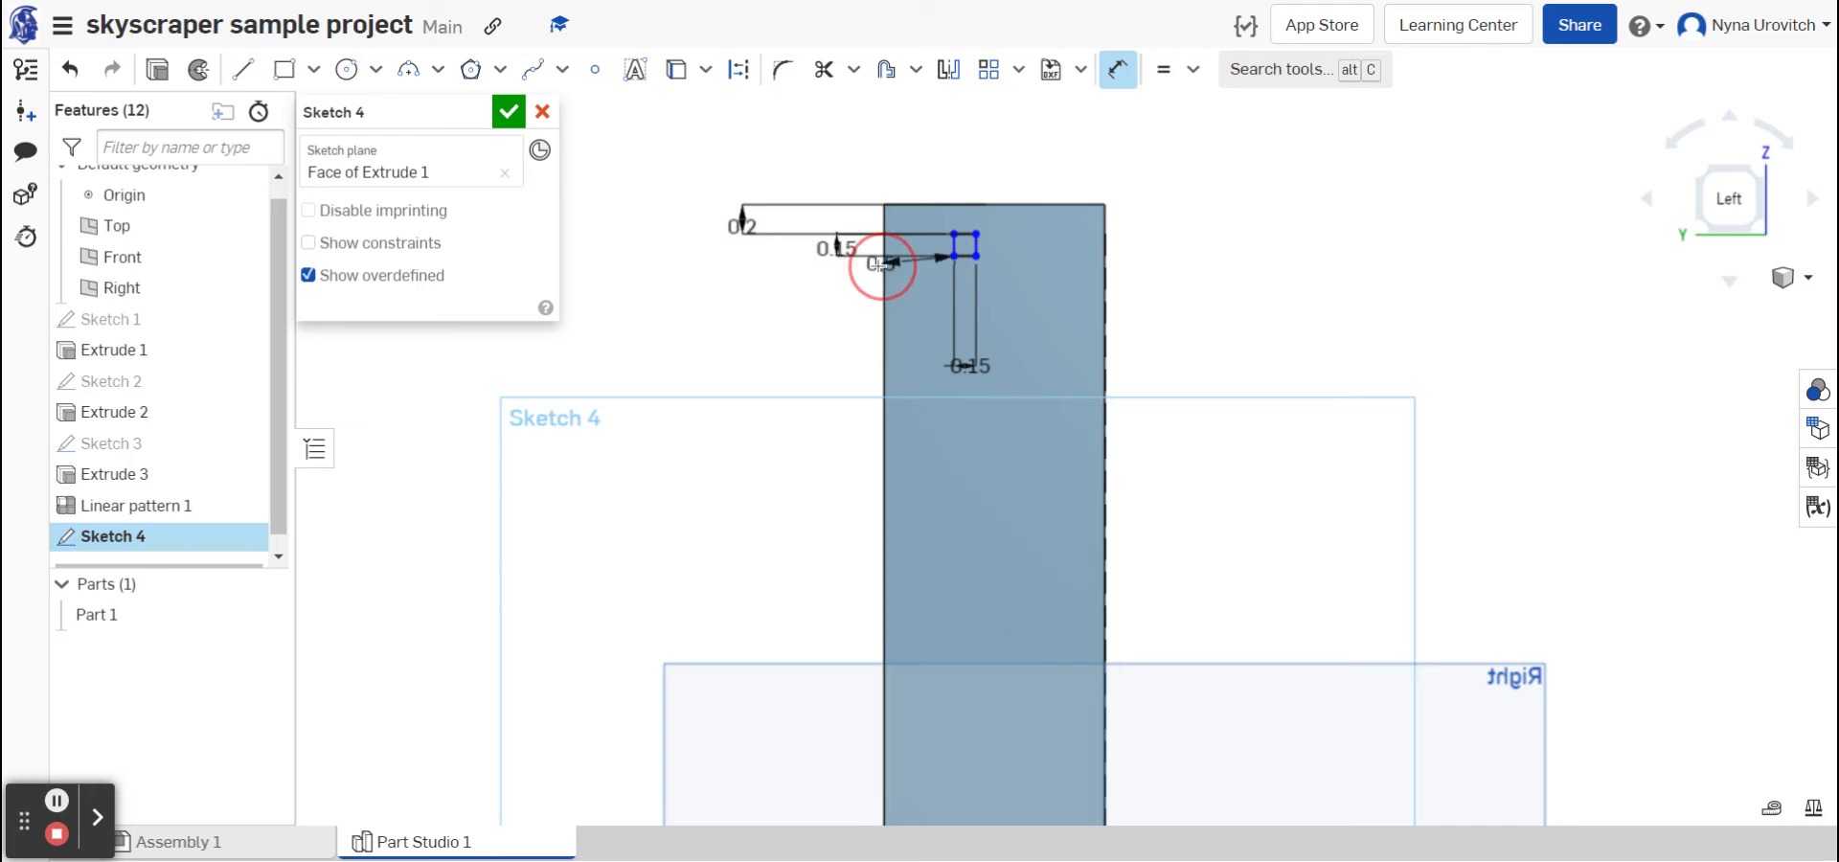
left_click(908, 151)
type("0.2")
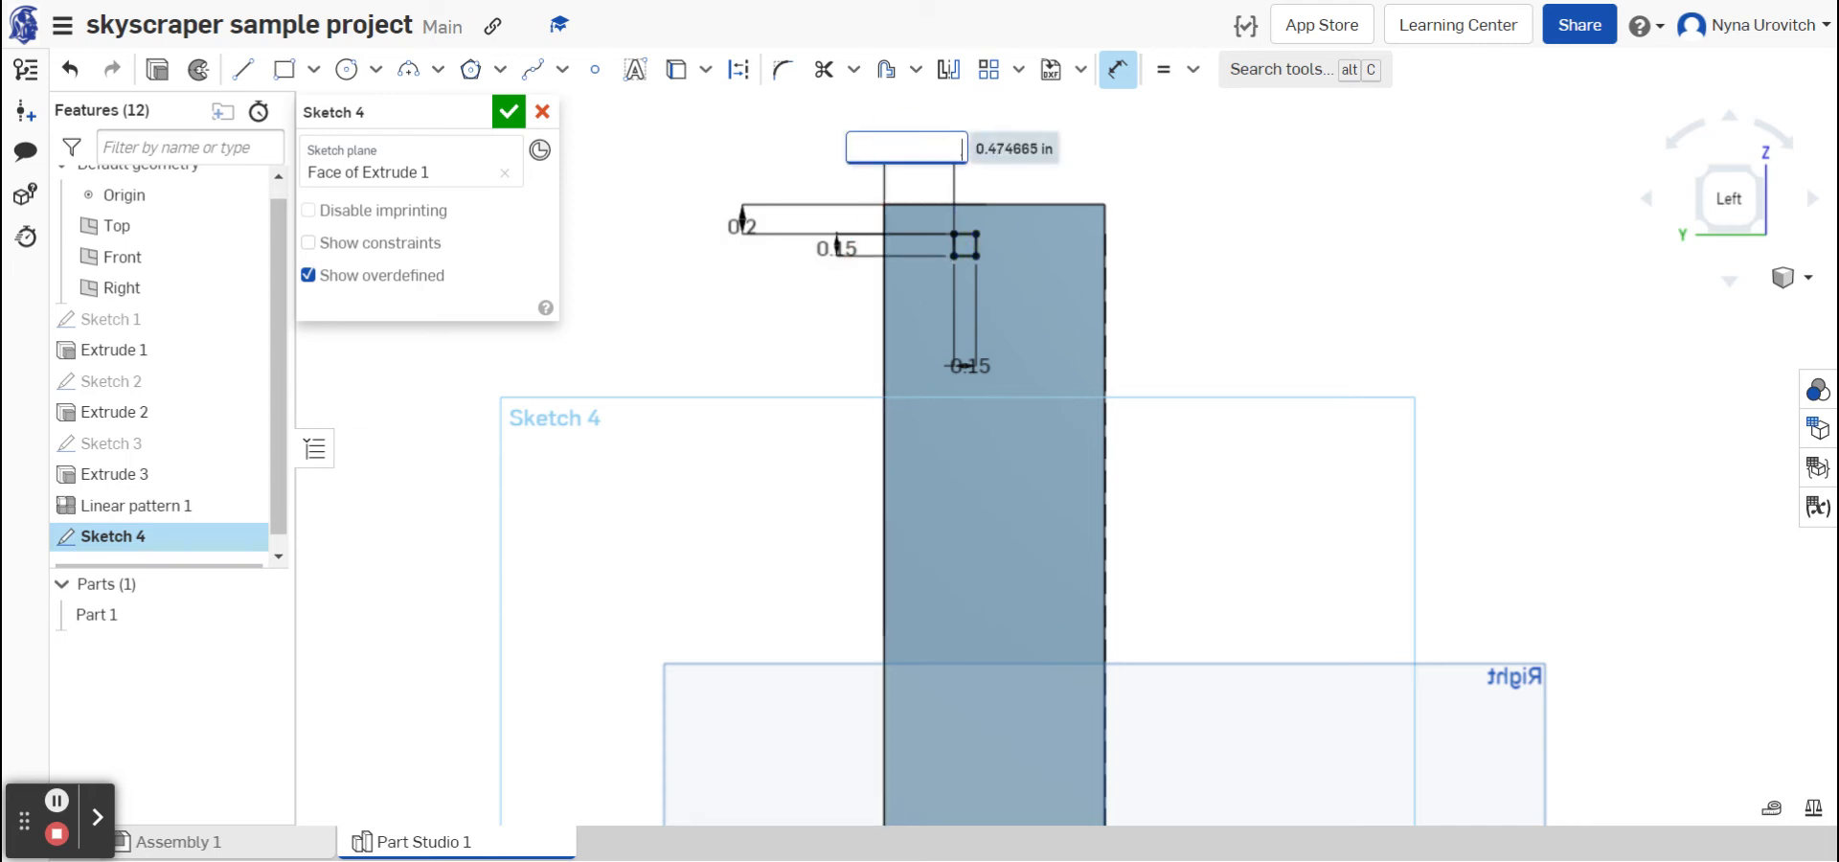
key("Return")
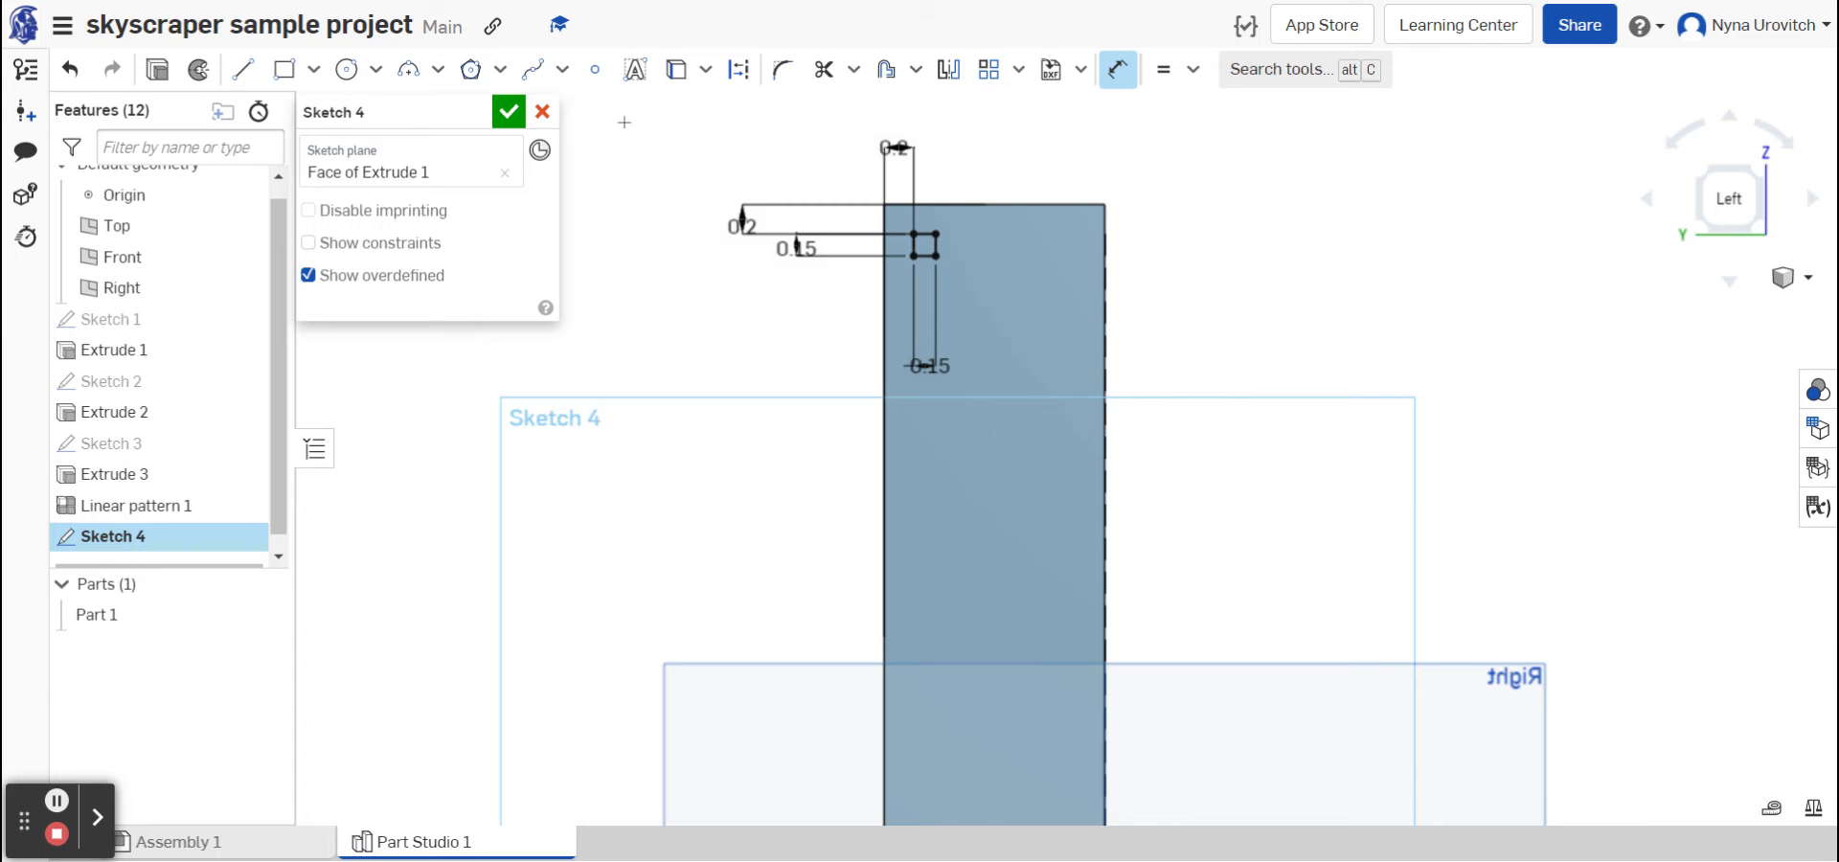
left_click(509, 115)
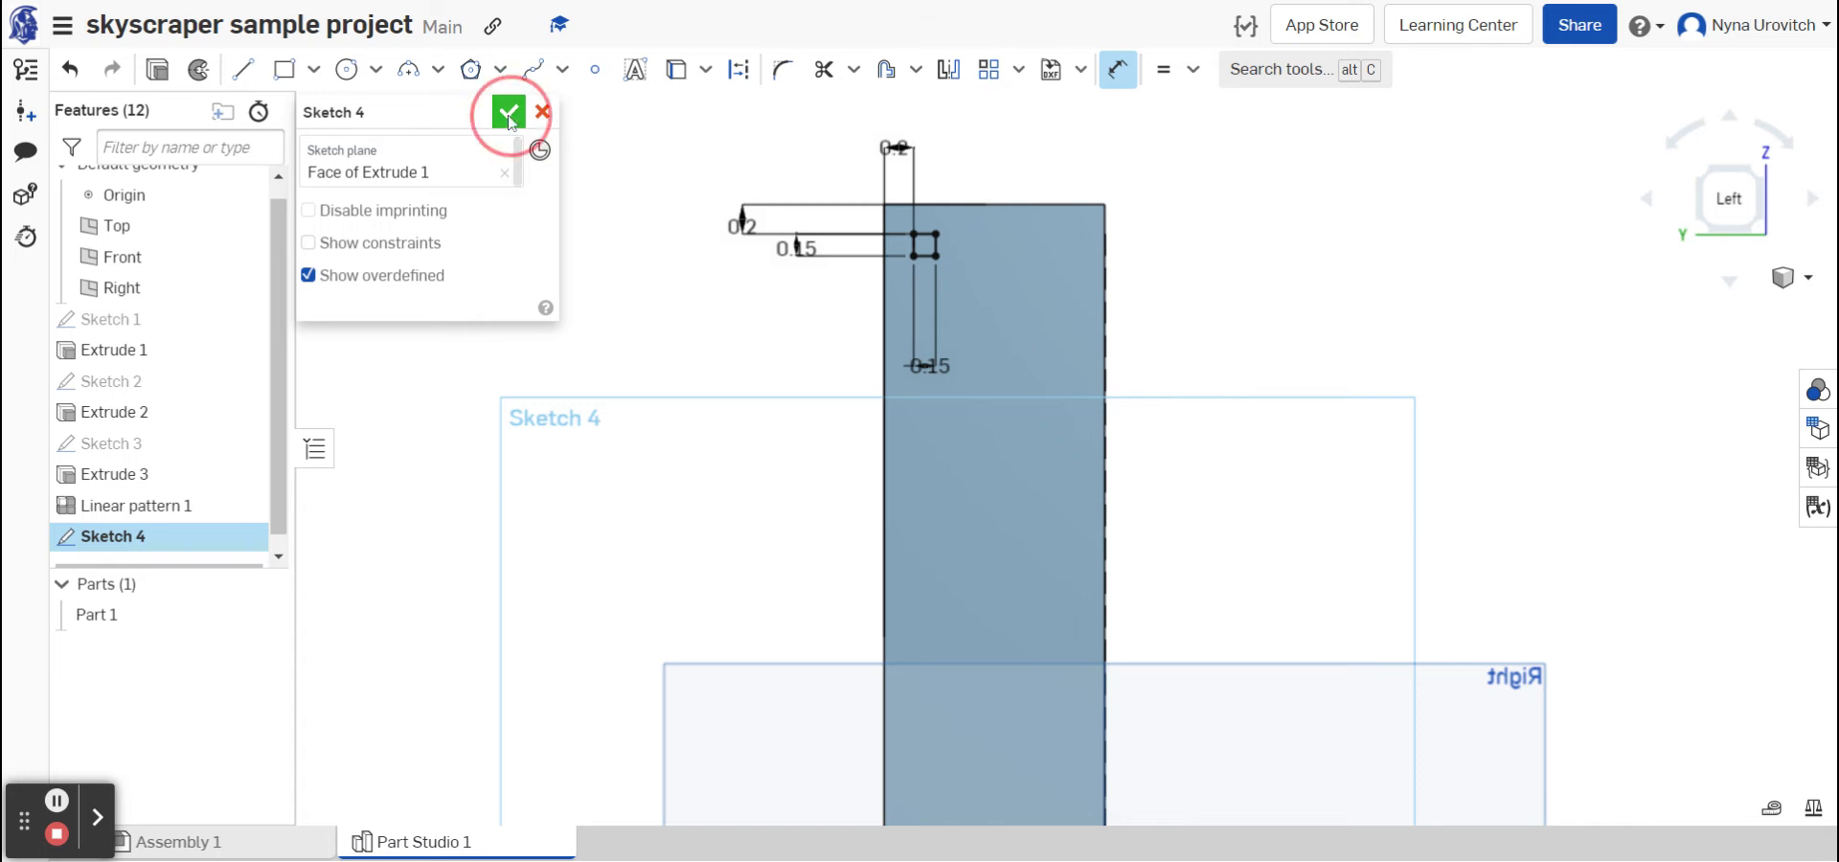
- Extrude the side-face window square as a blind removal 0.15 in deep into the tower
scroll(718, 229, "up", 3)
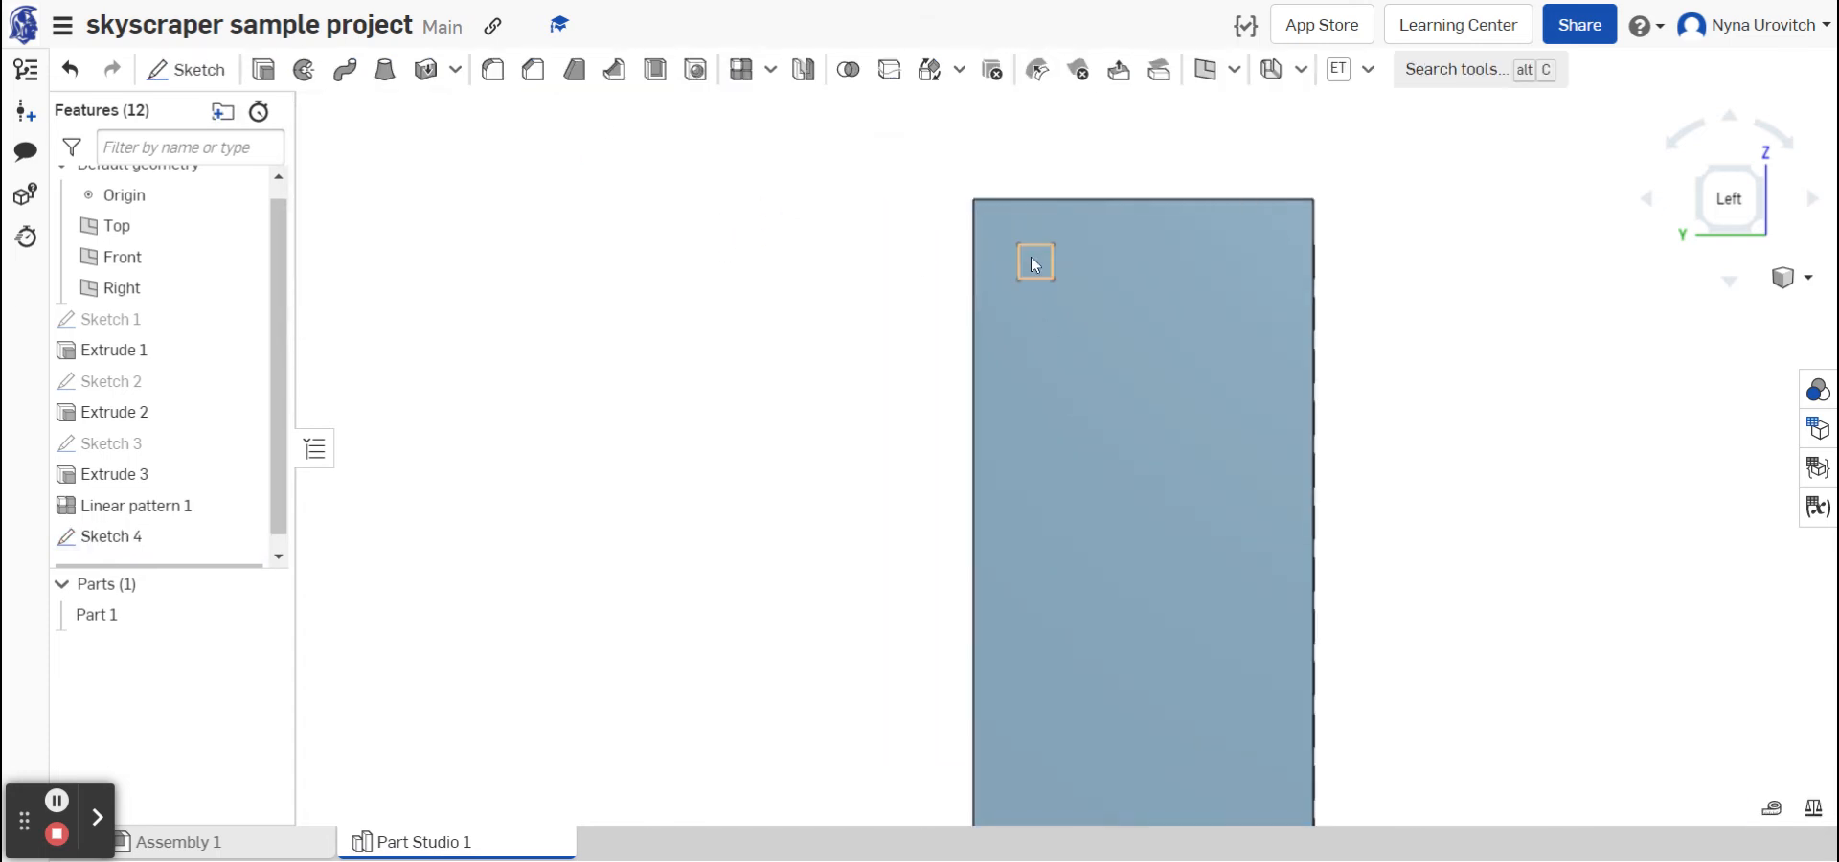
left_click(1037, 259)
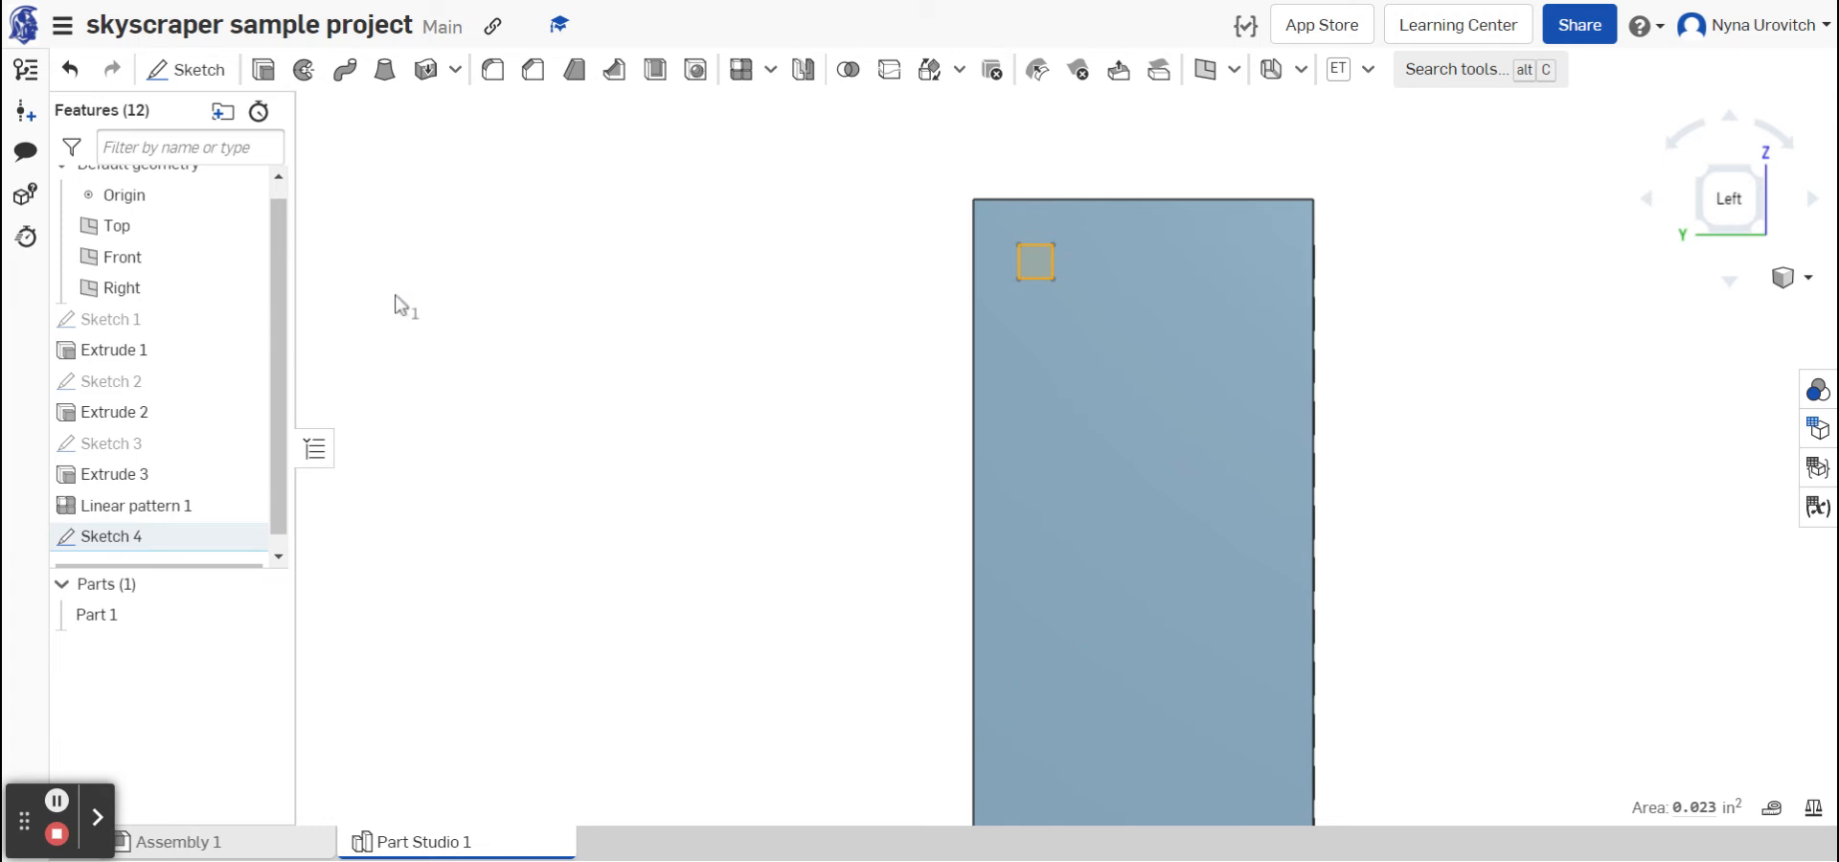
left_click(265, 70)
left_click(427, 175)
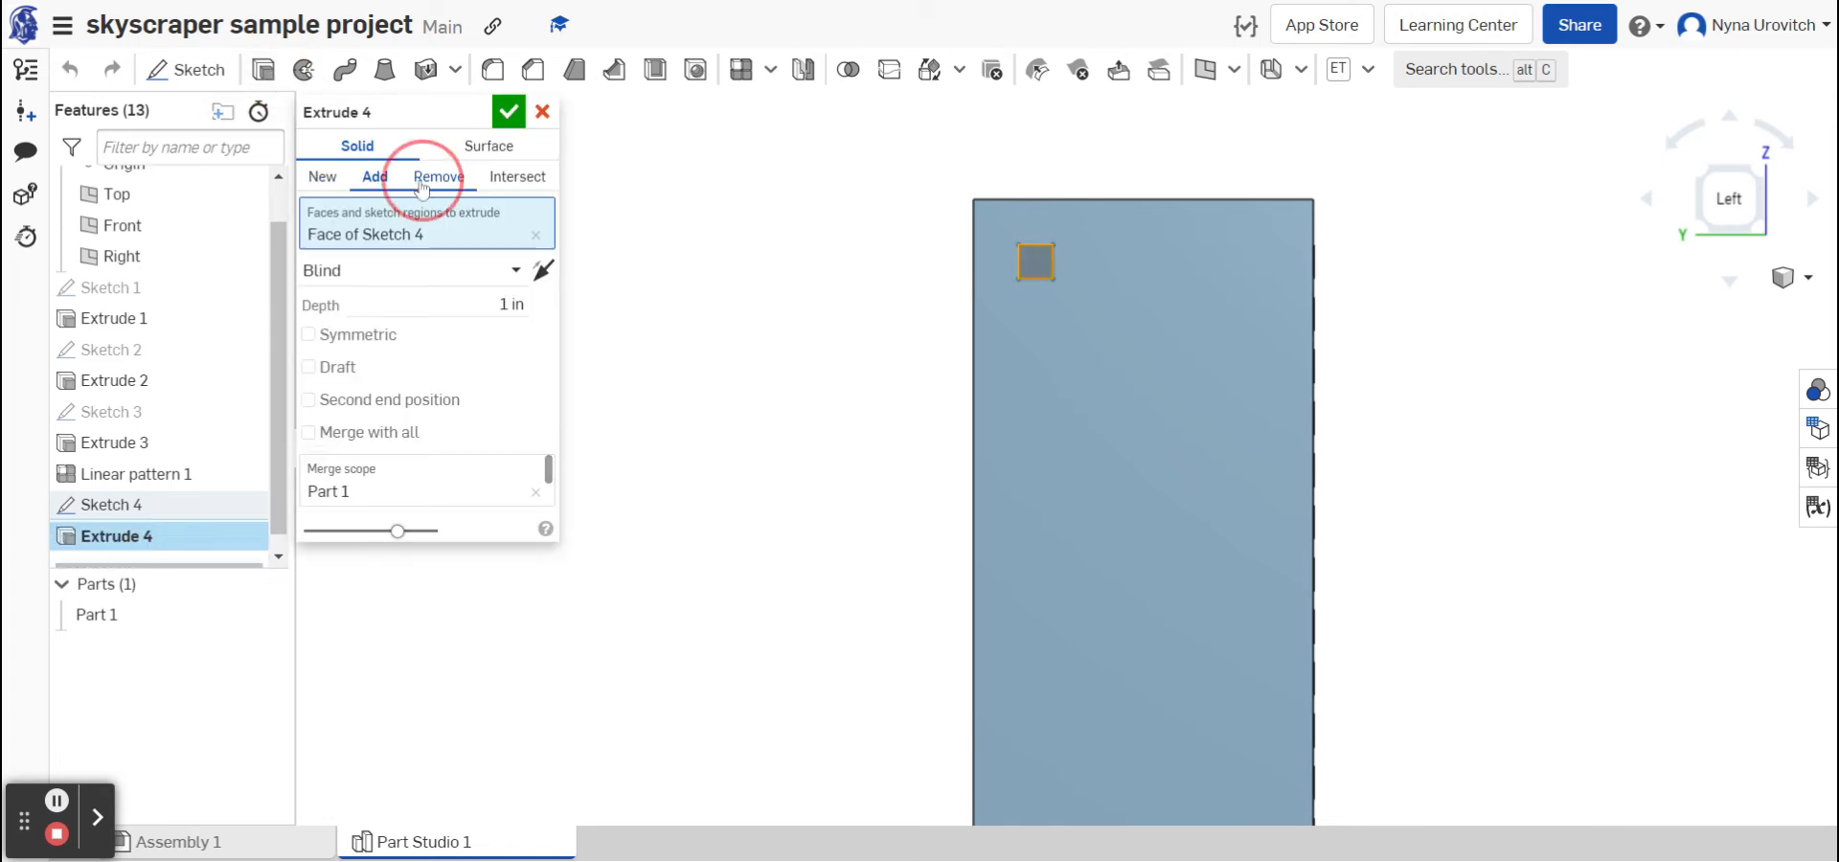
left_click(506, 302)
key("BackSpace")
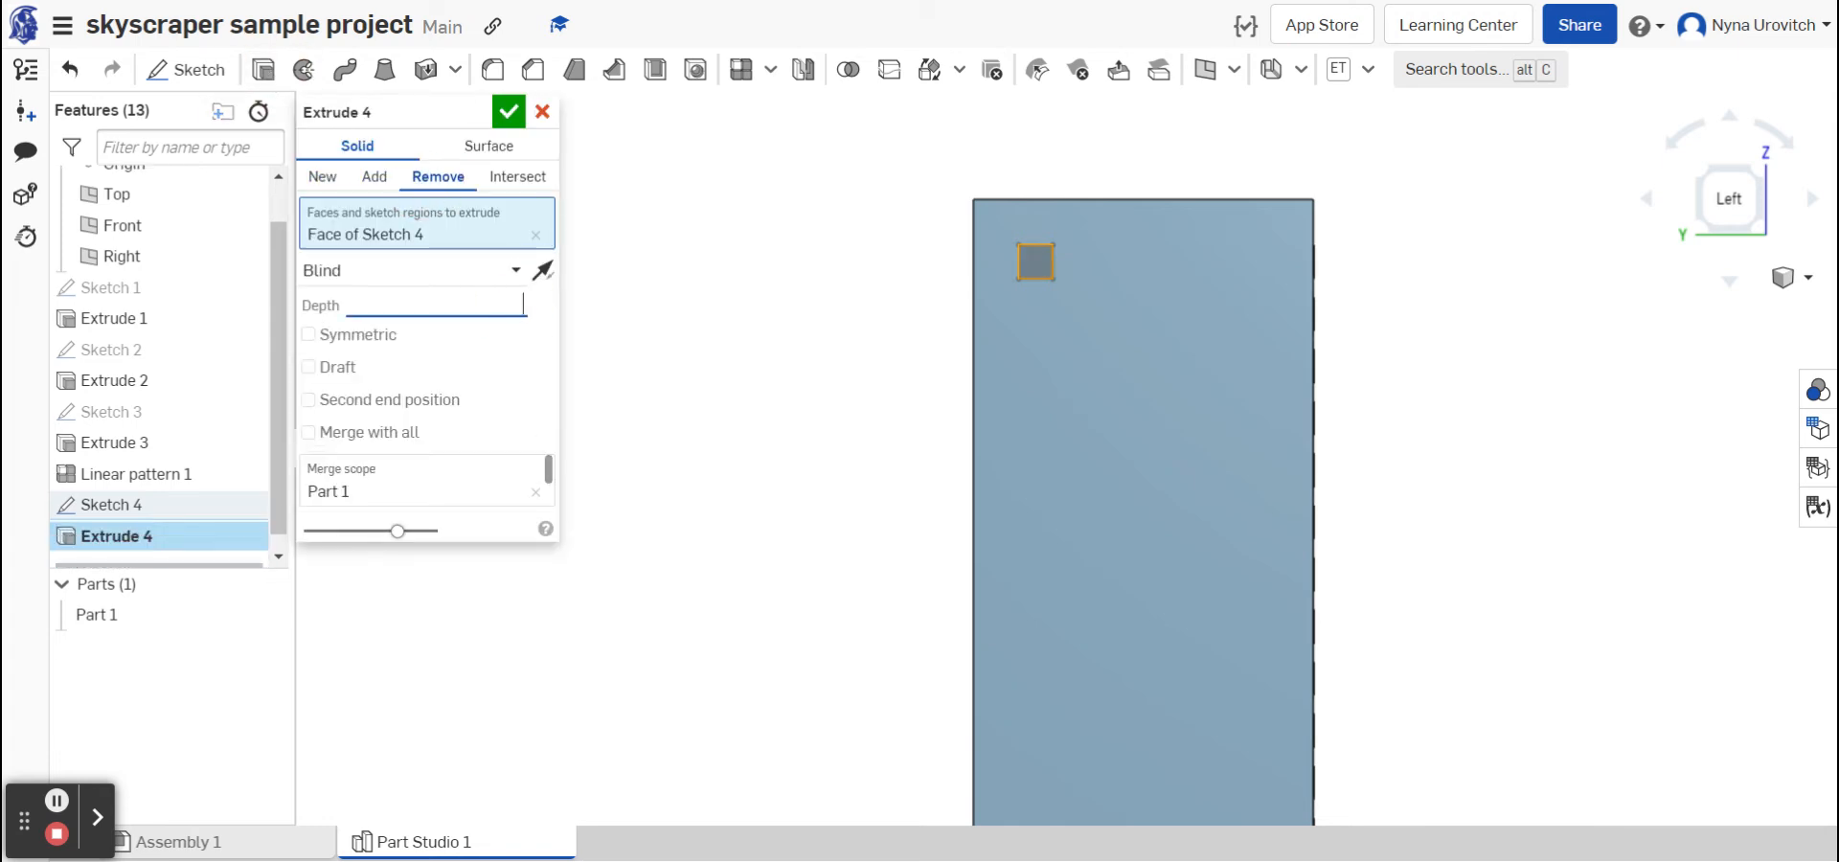
type(".15")
key("Return")
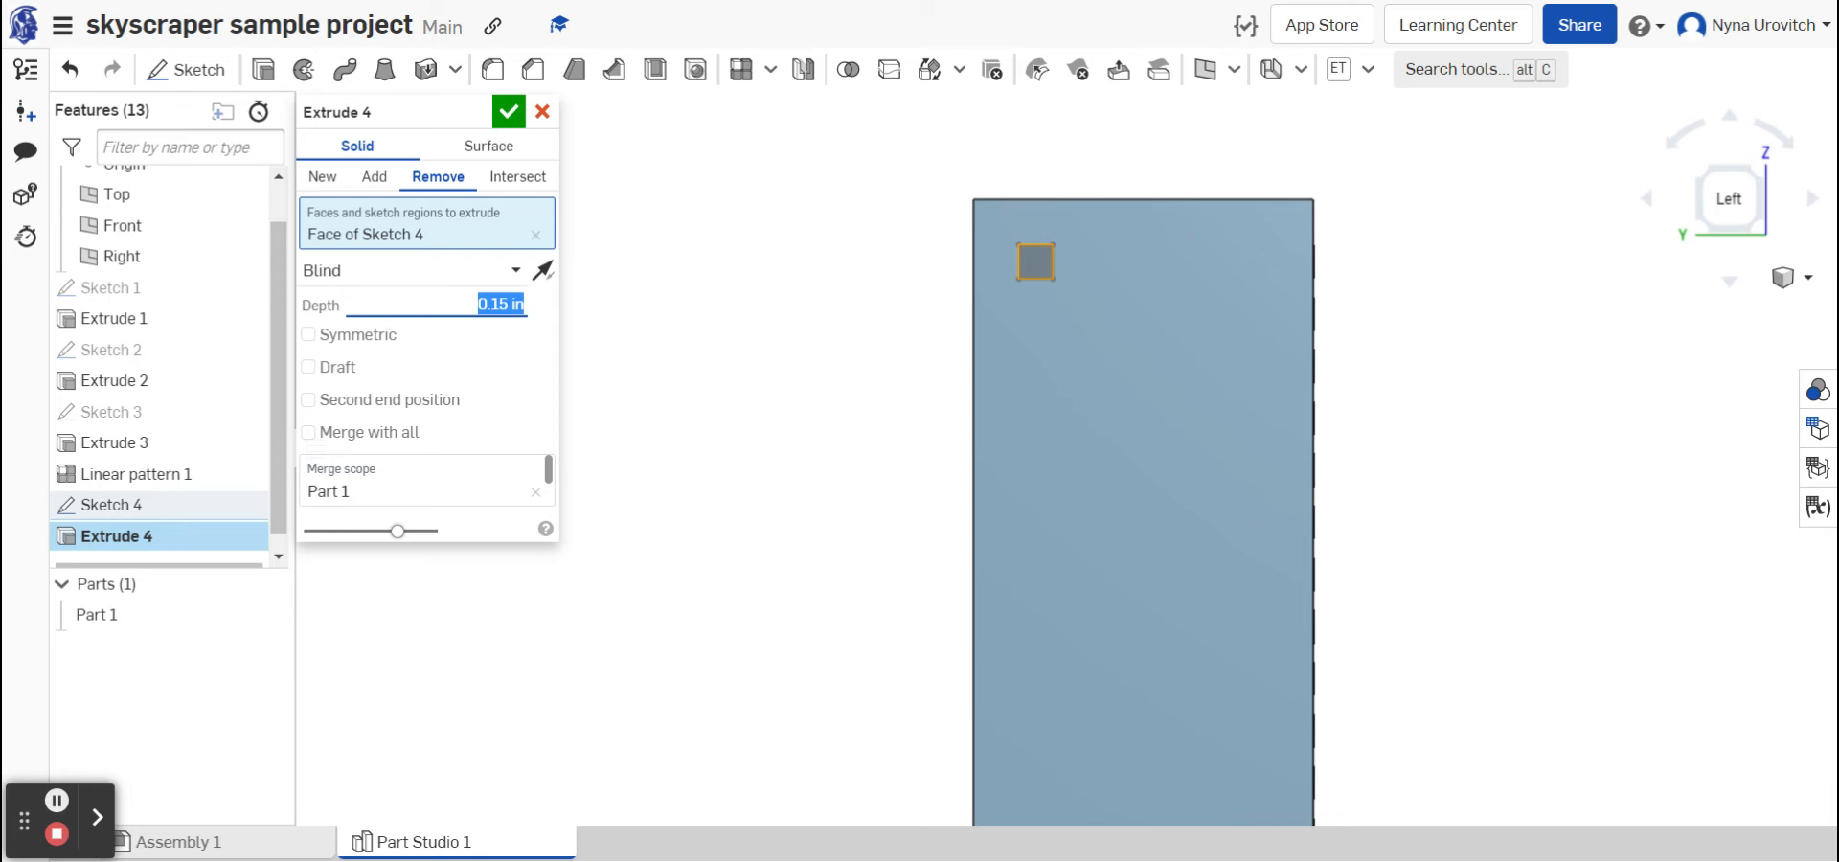
left_click(509, 119)
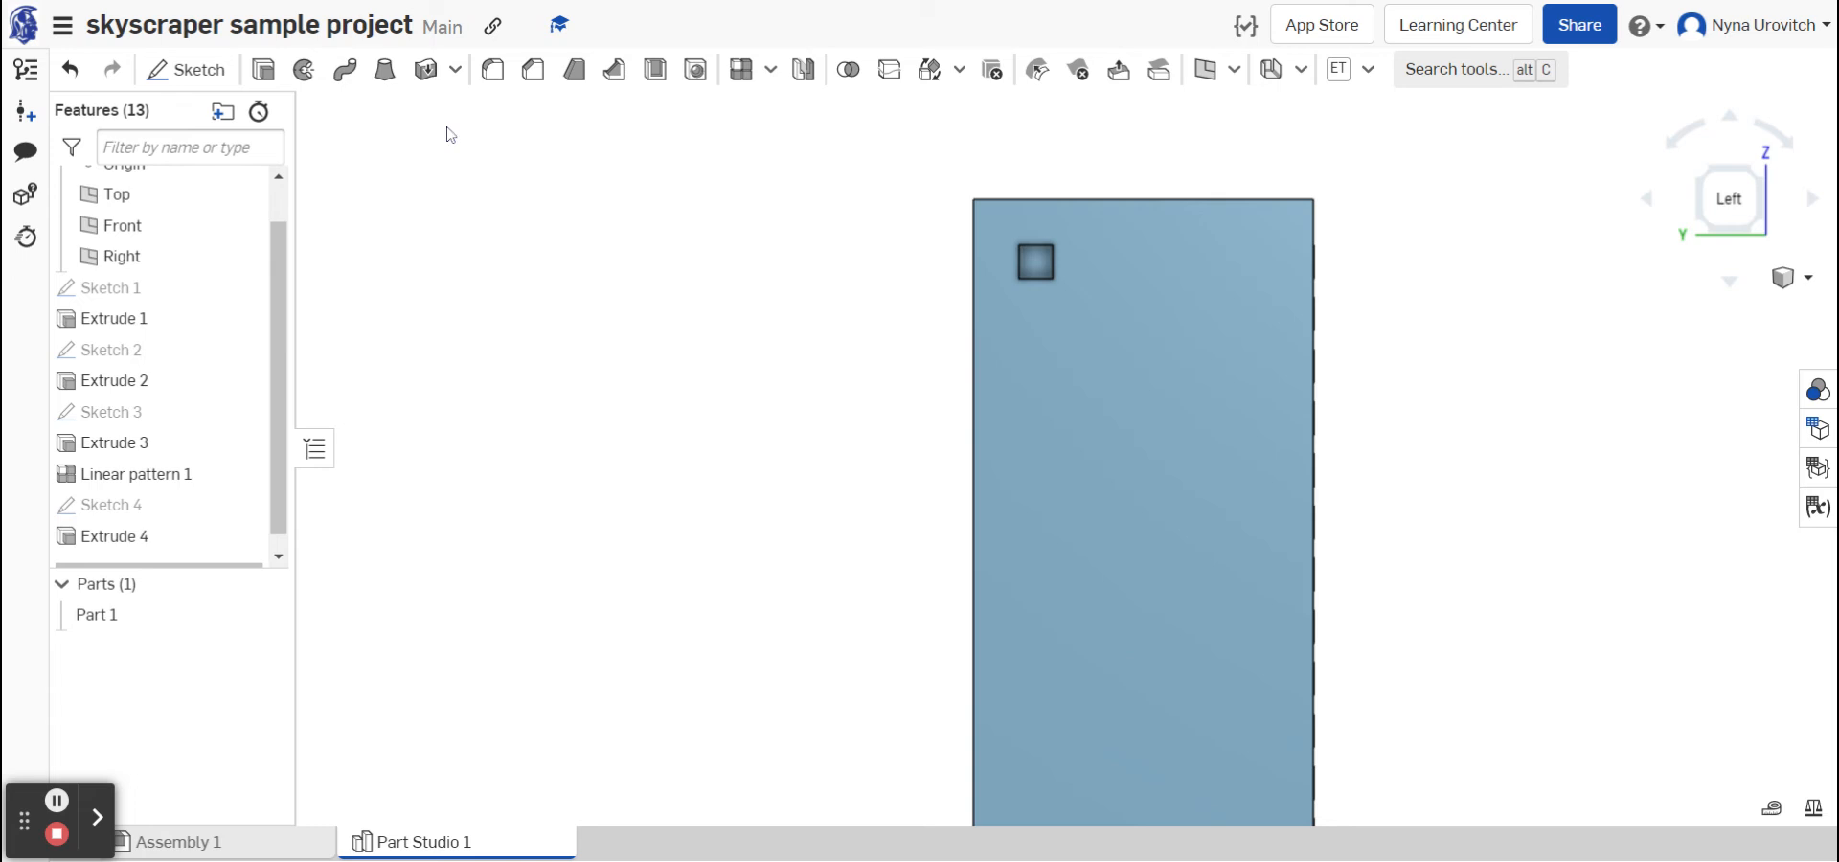
- Start a linear pattern in feature mode and choose the side-face window cut as the feature to pattern
left_click(745, 77)
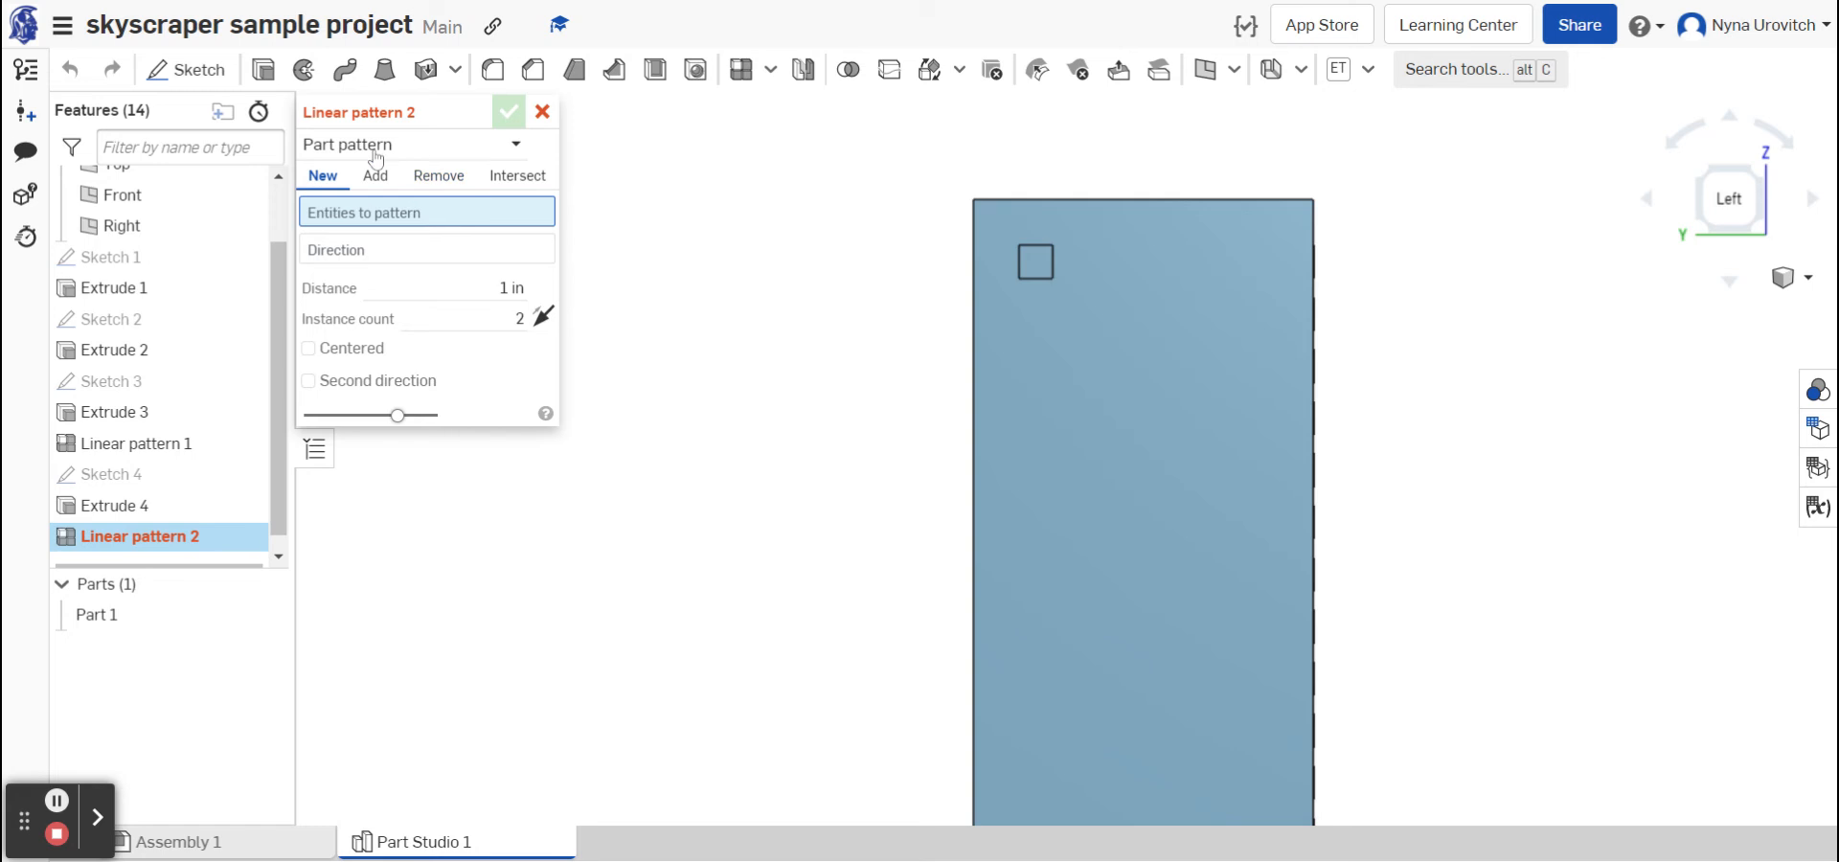
left_click(508, 145)
left_click(479, 221)
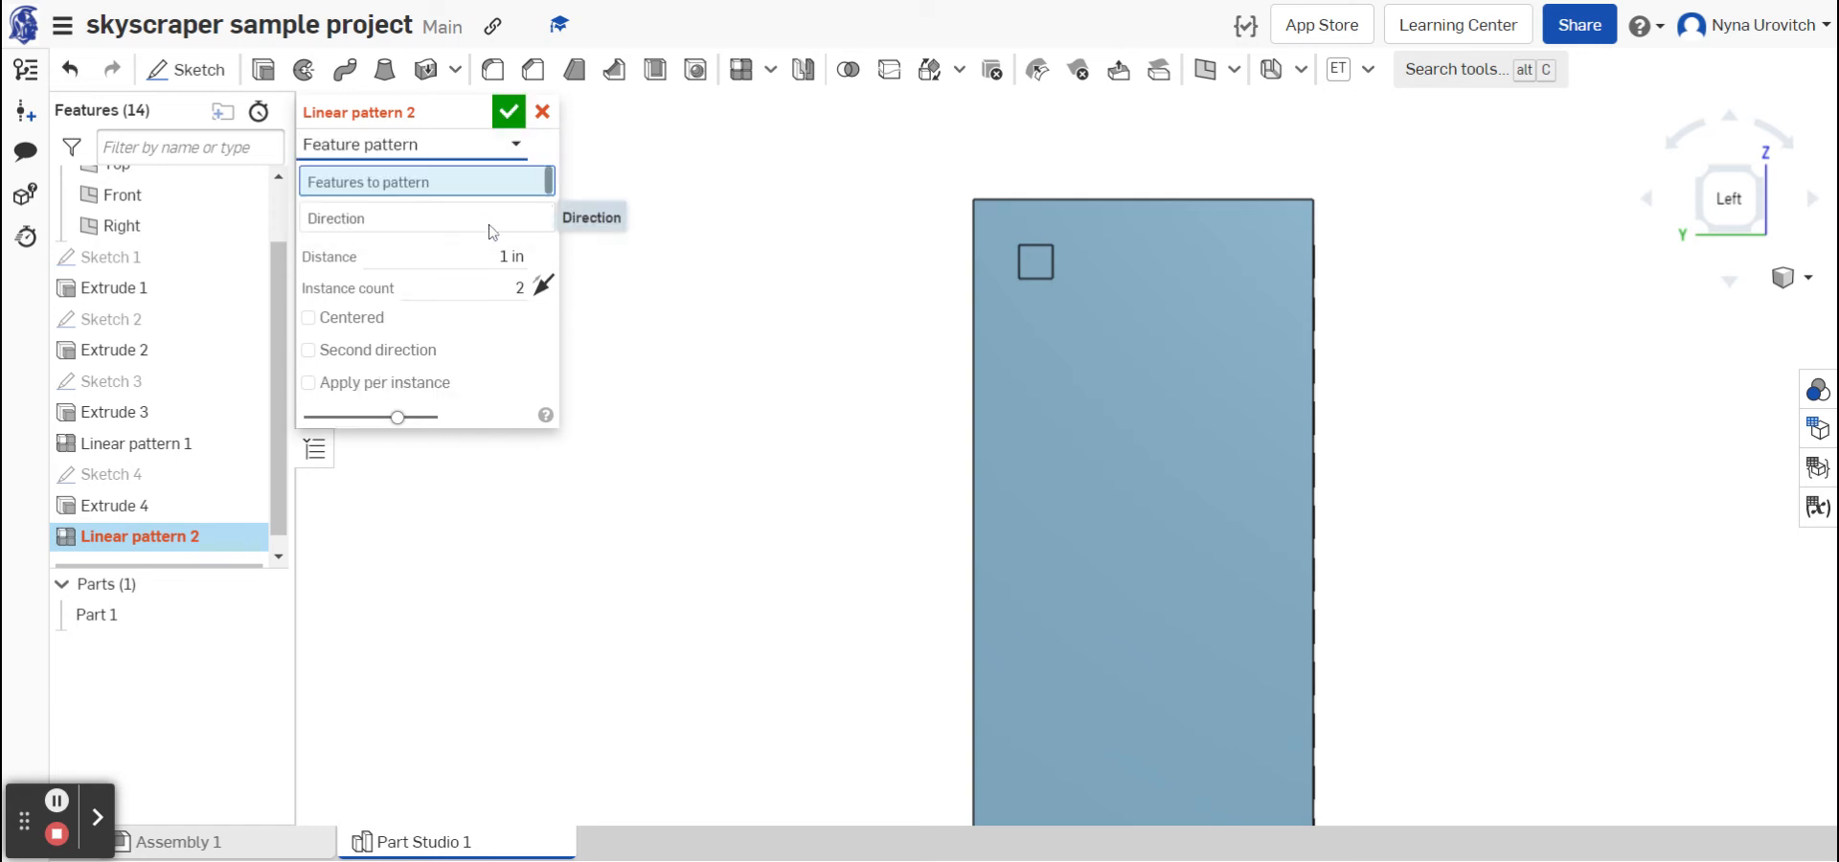
left_click(492, 228)
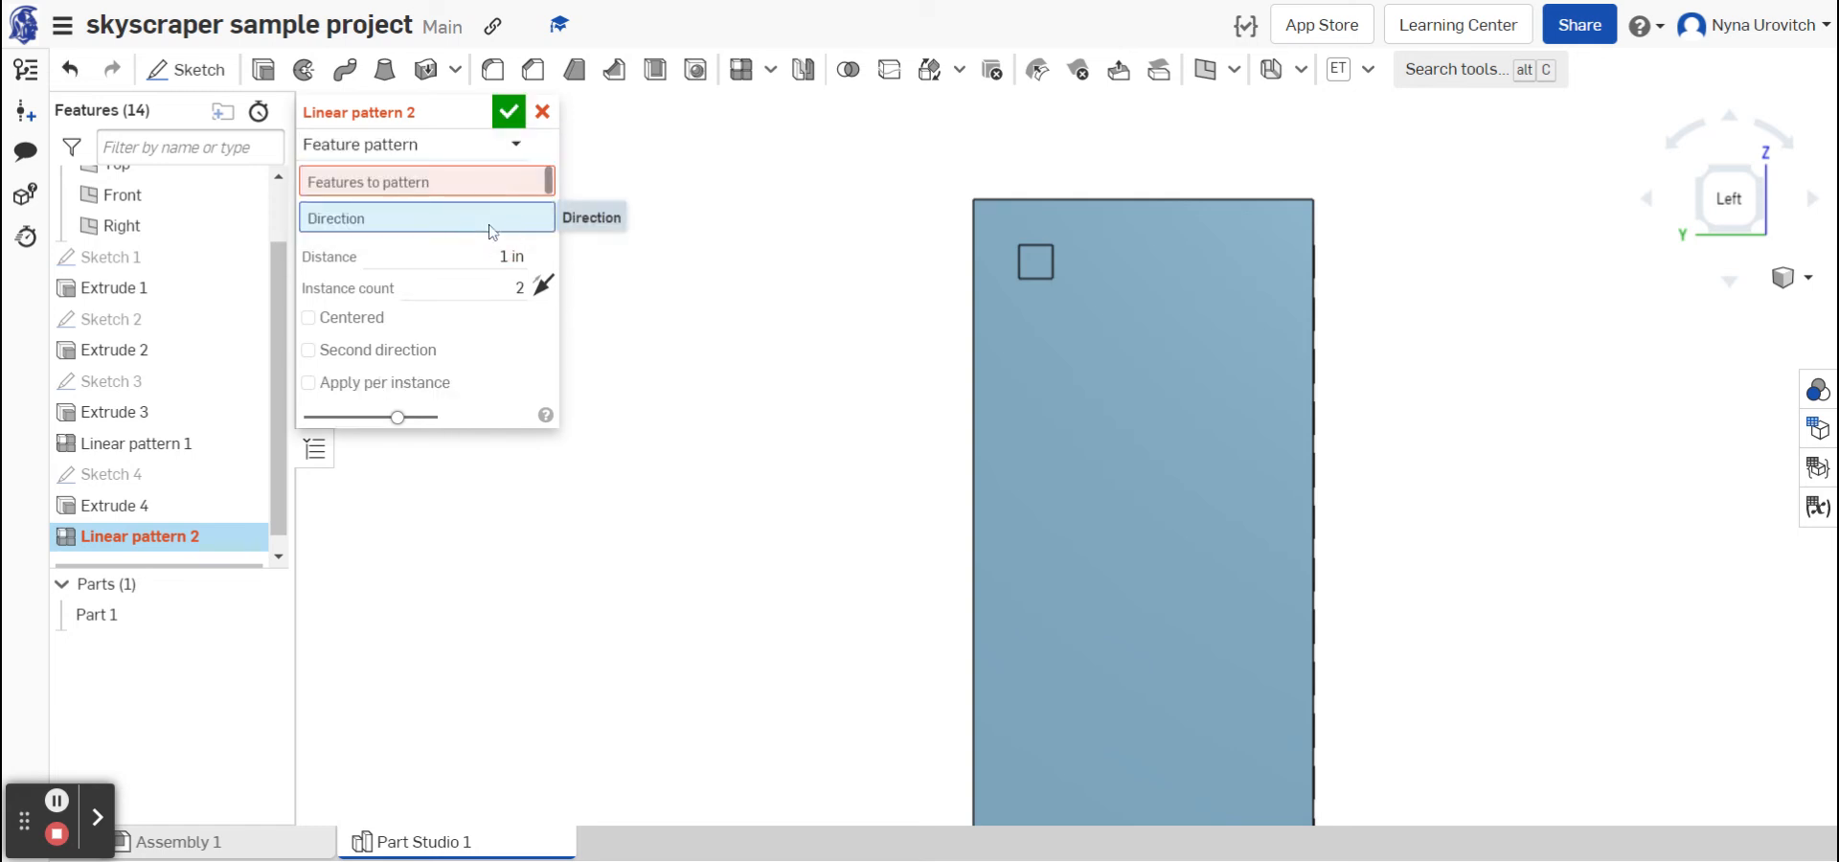
left_click(431, 183)
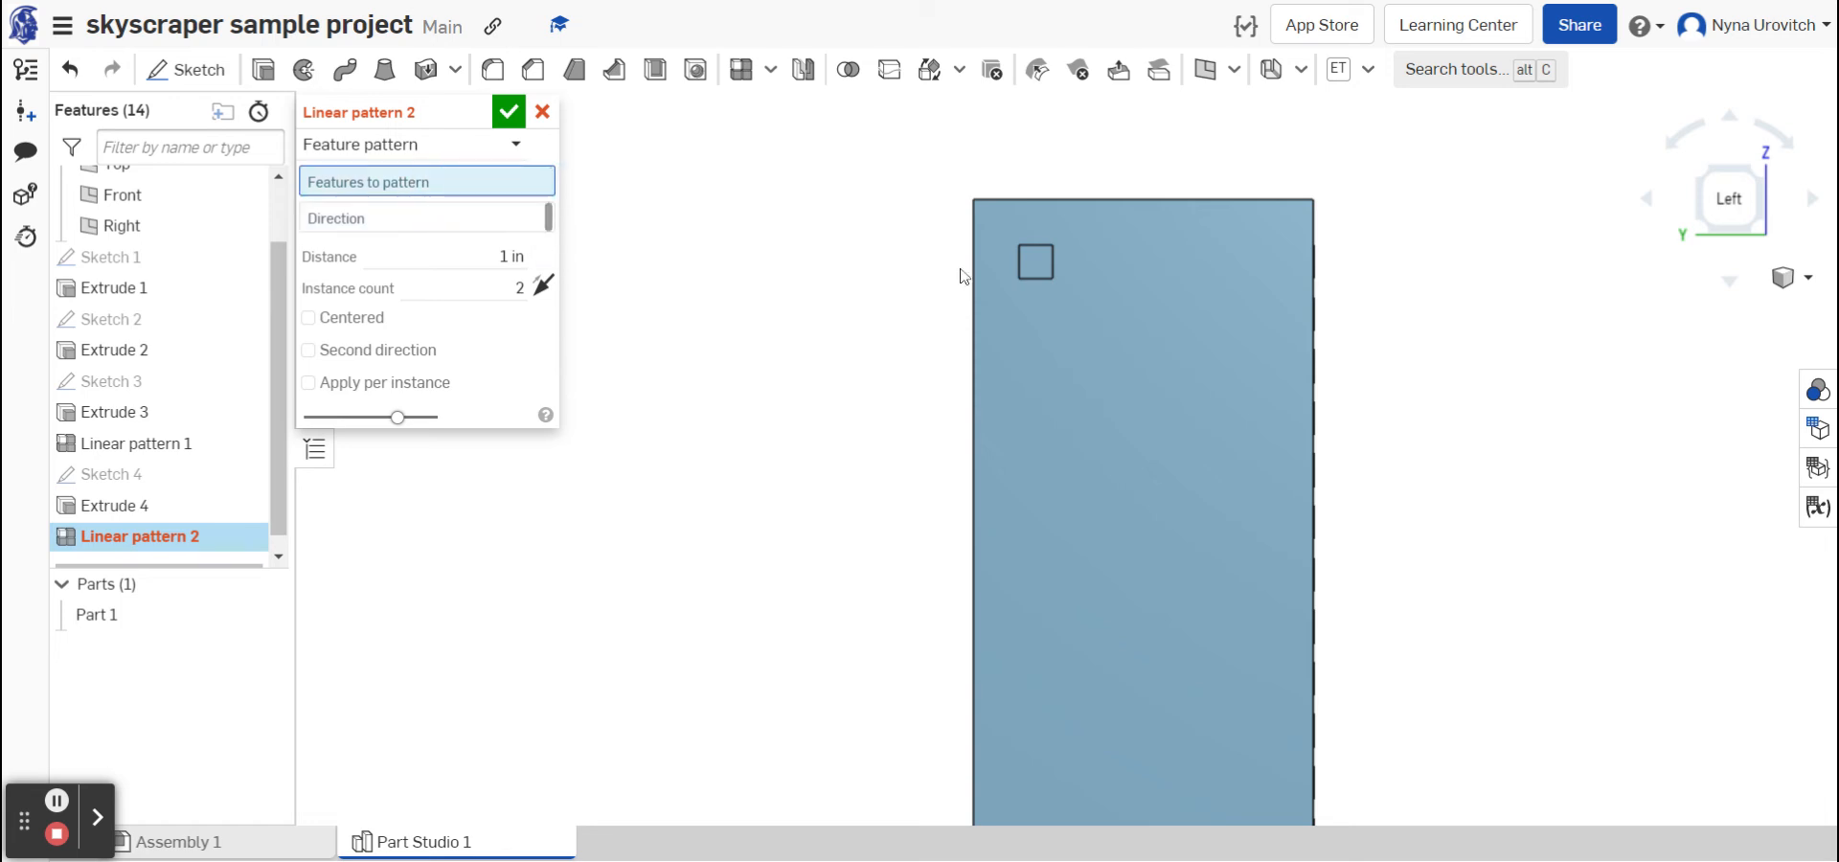
left_click(1038, 267)
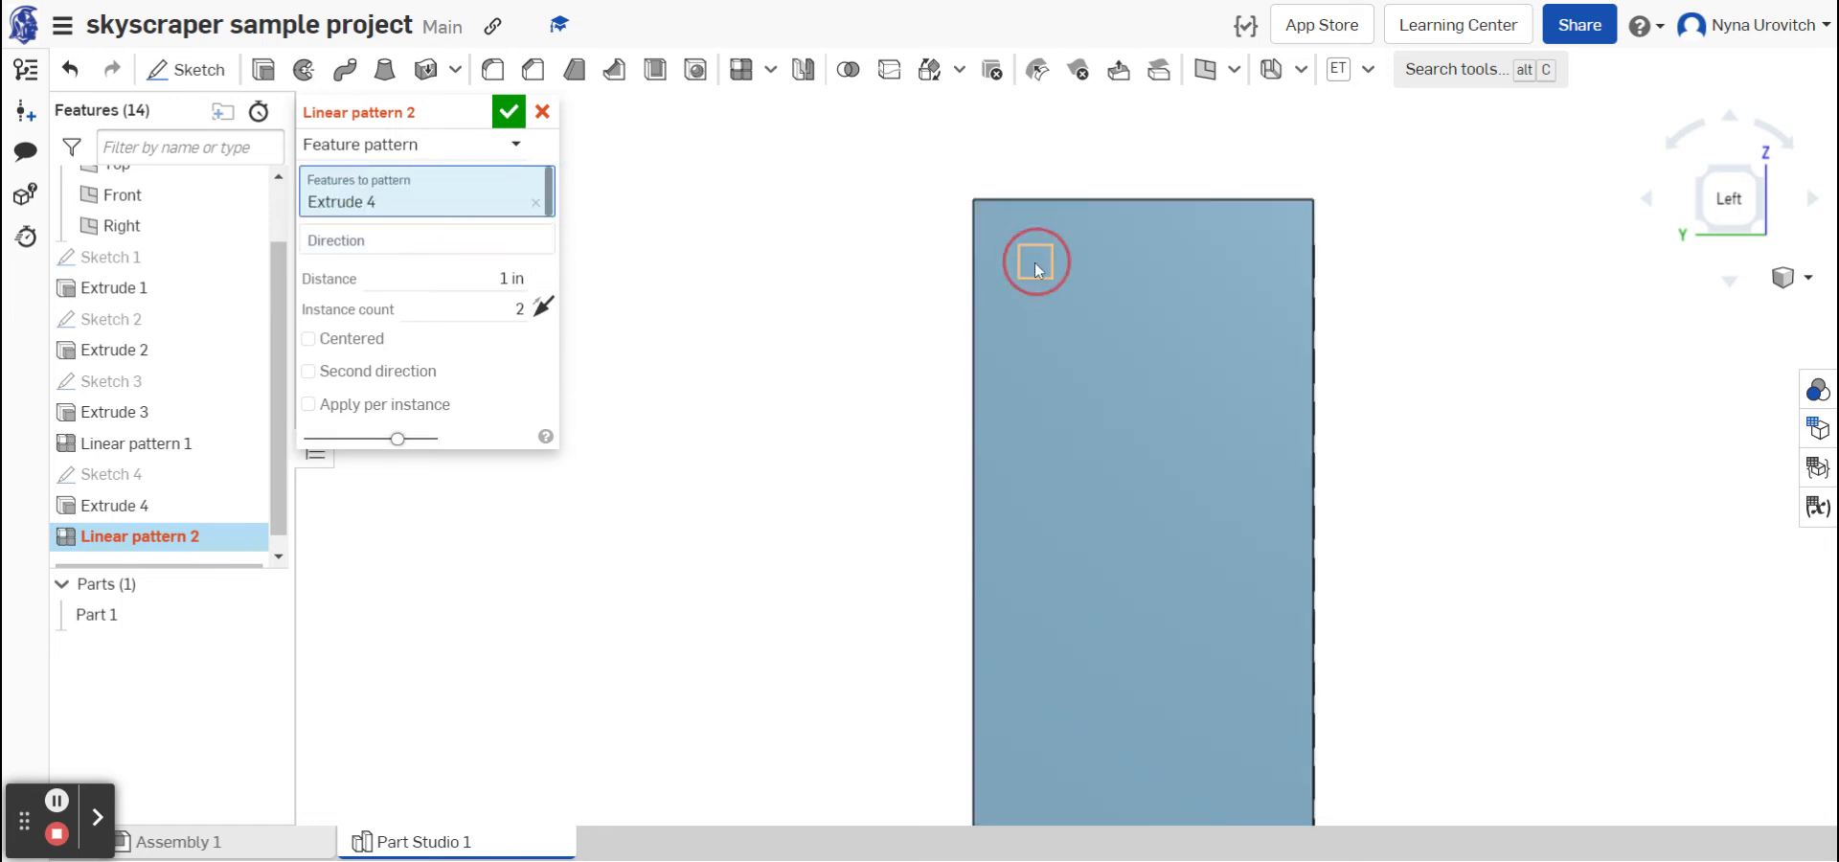
- Use the side face's top edge as the pattern direction and flip it so the copies run across the face
left_click(460, 251)
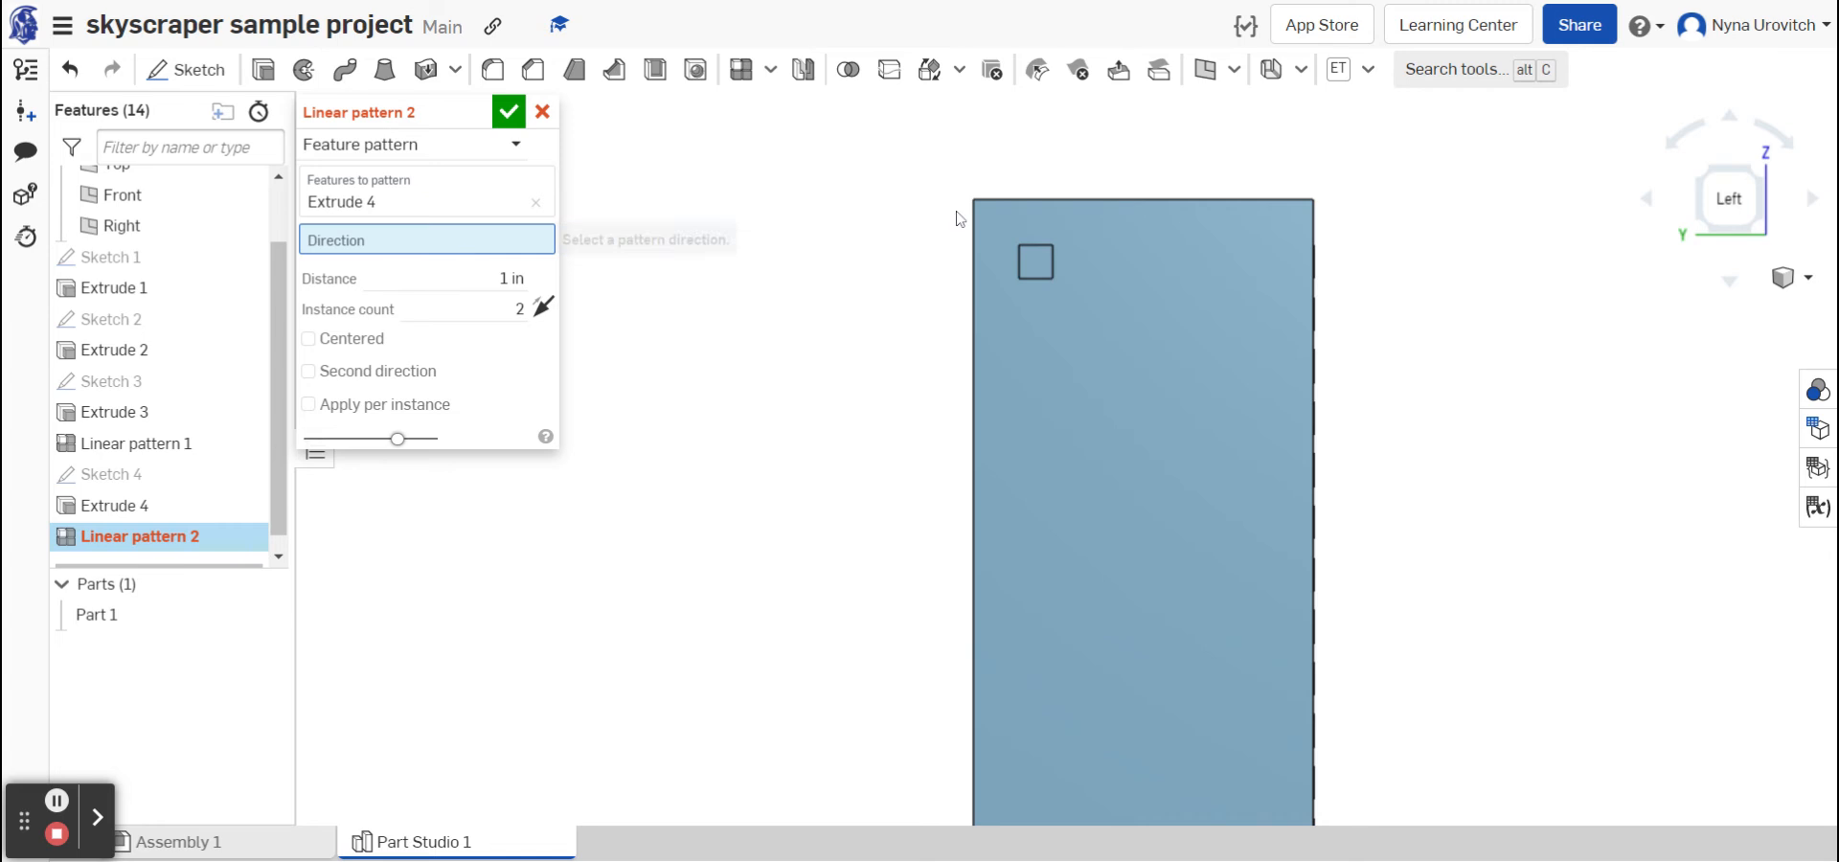
left_click(1115, 199)
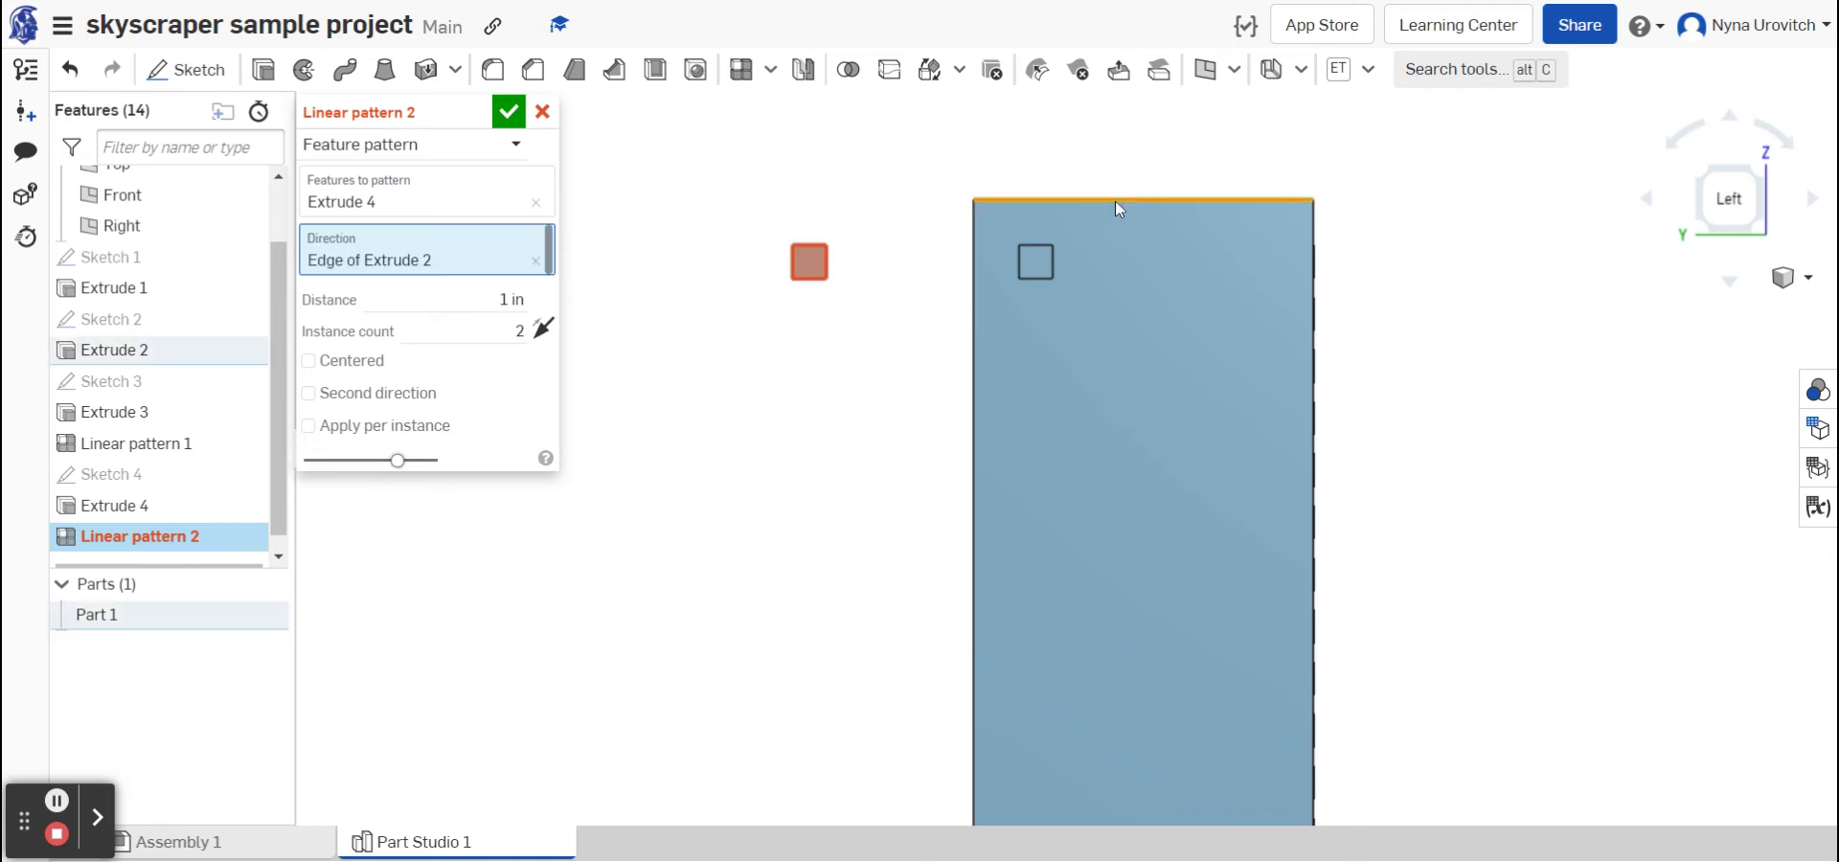
left_click(540, 331)
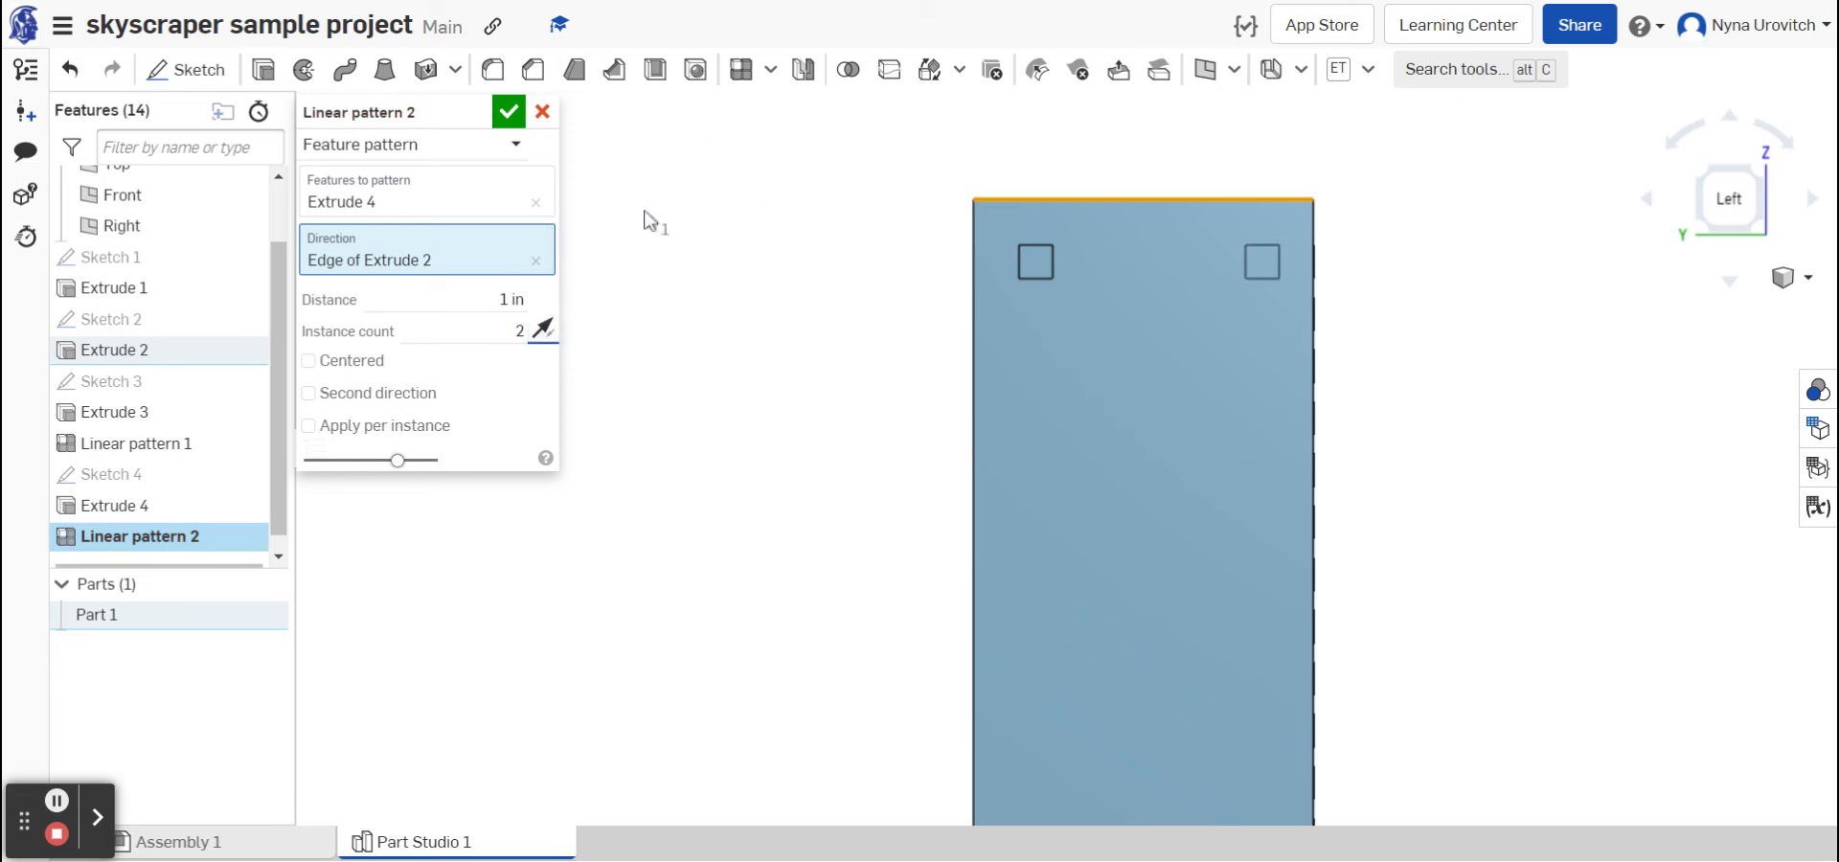
- Set the first pattern direction to 5 instances spaced 0.23 in apart
left_click(512, 299)
key("BackSpace")
type(".23")
key("Return")
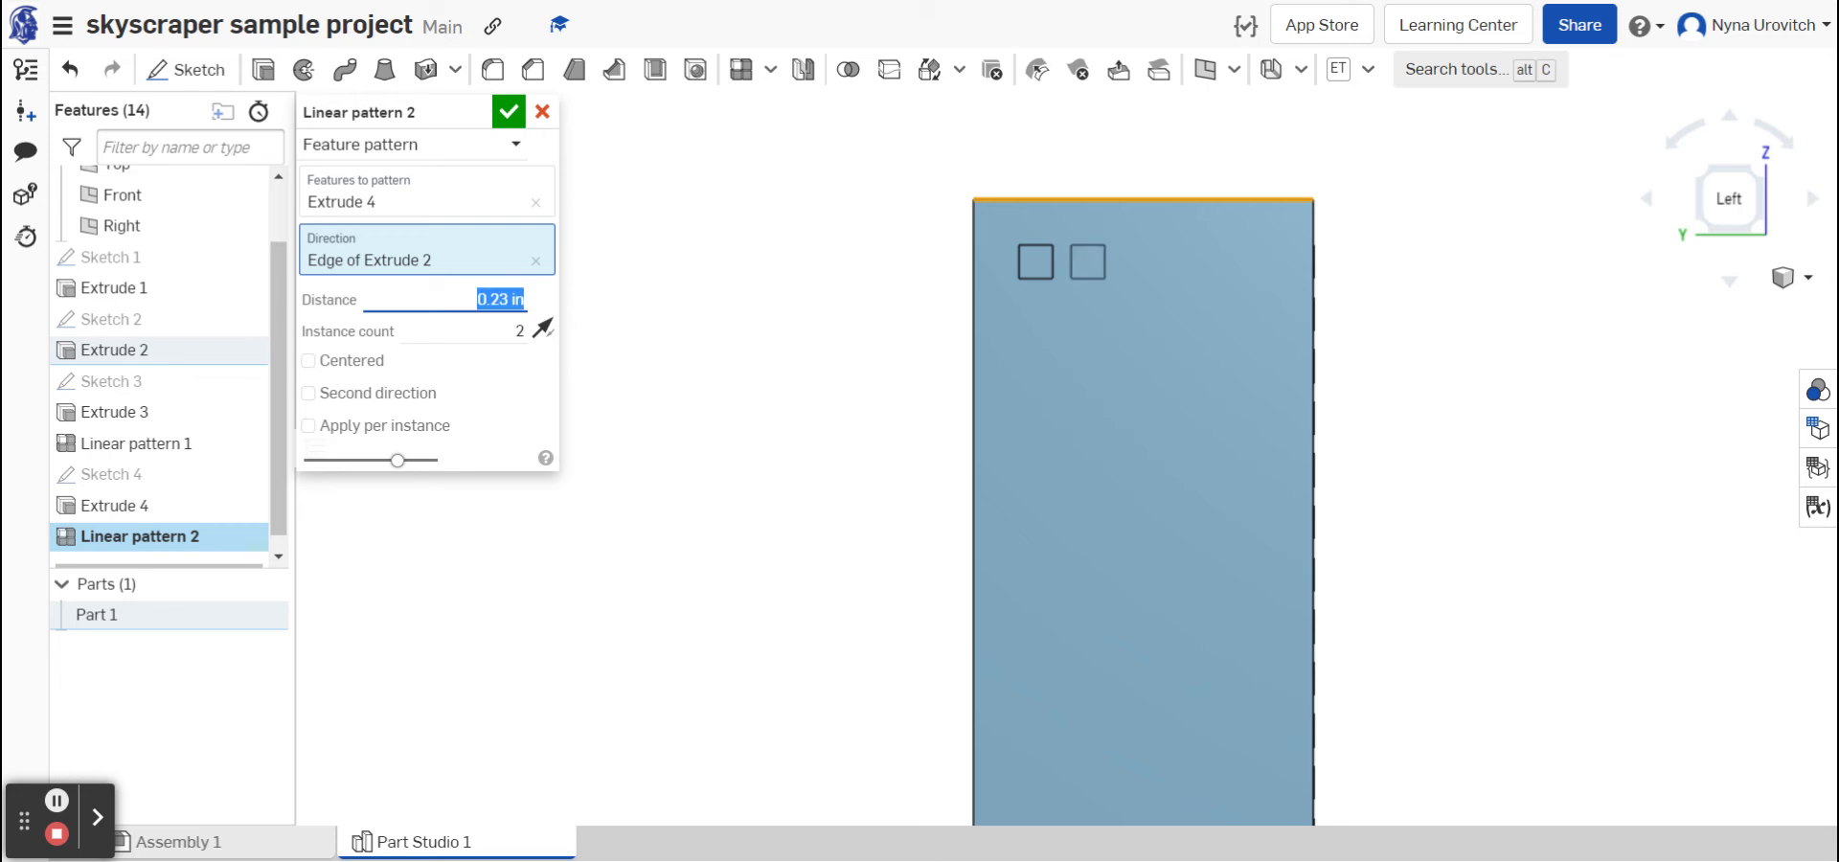
left_click(514, 330)
key("BackSpace")
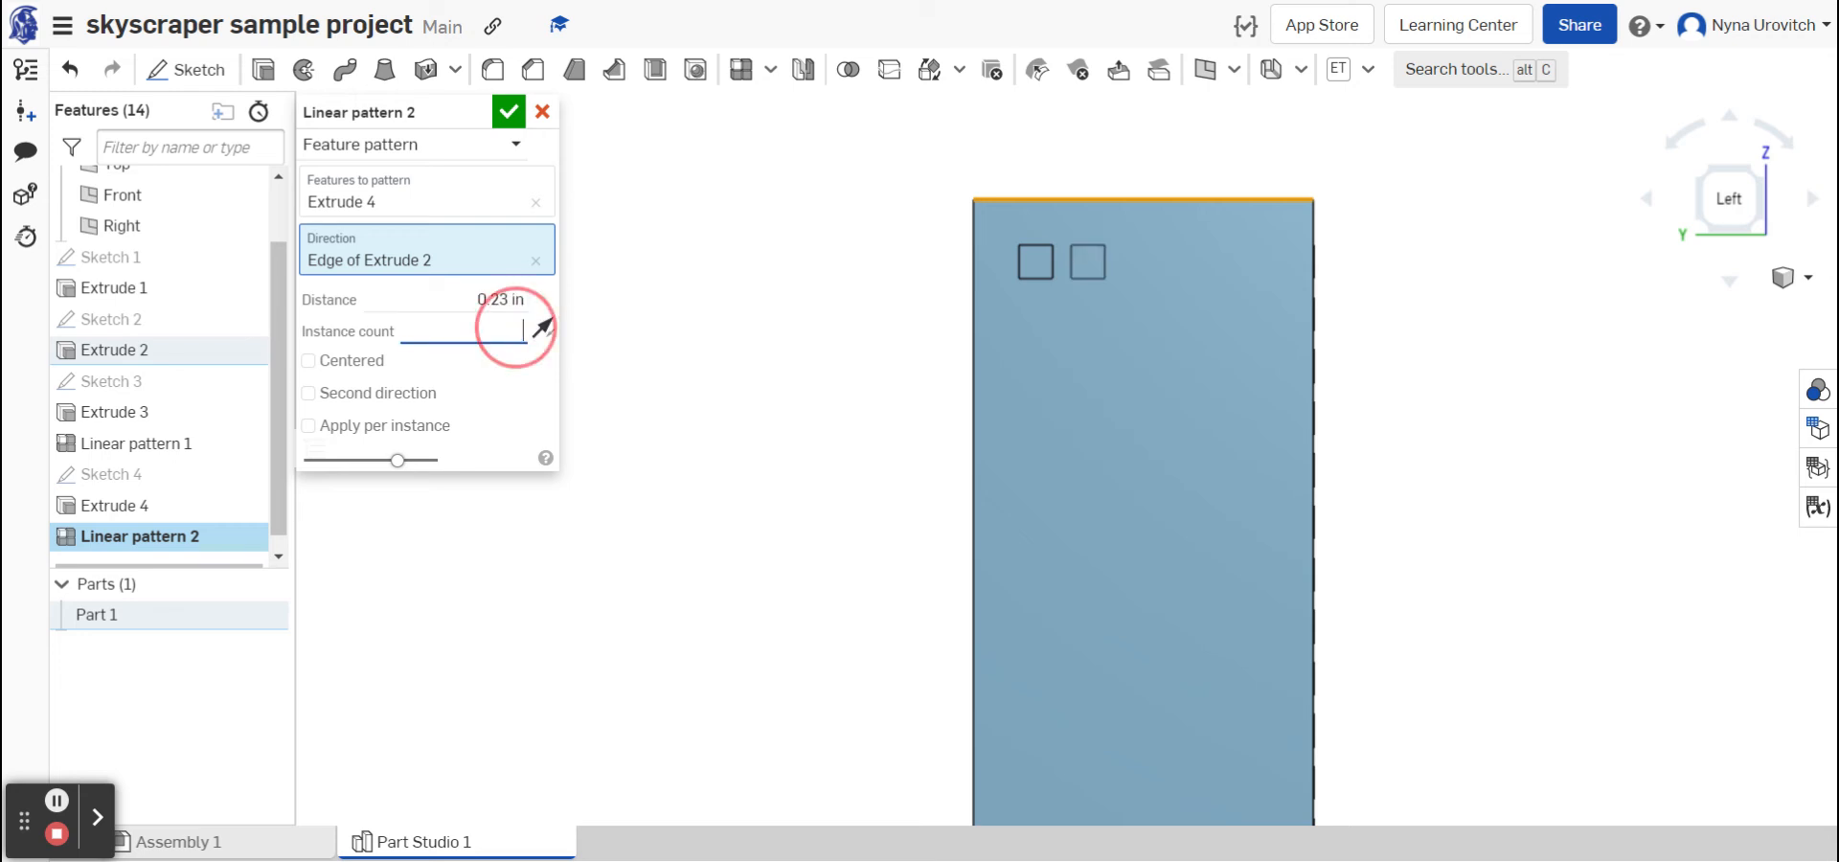
type("45")
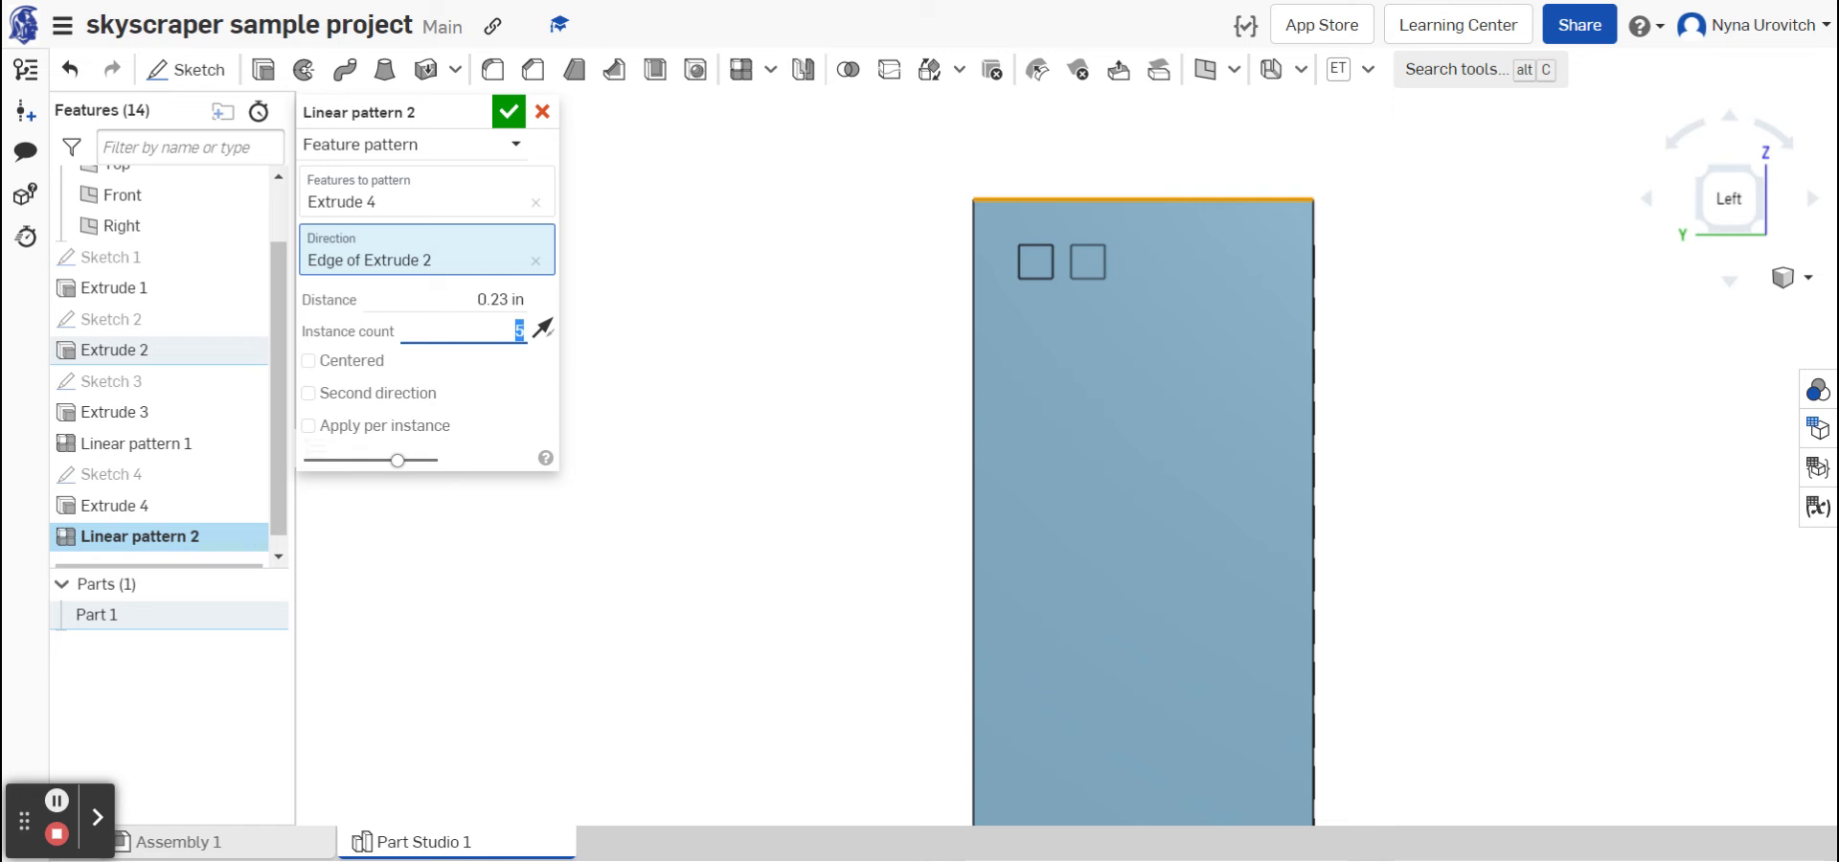
left_click(633, 370)
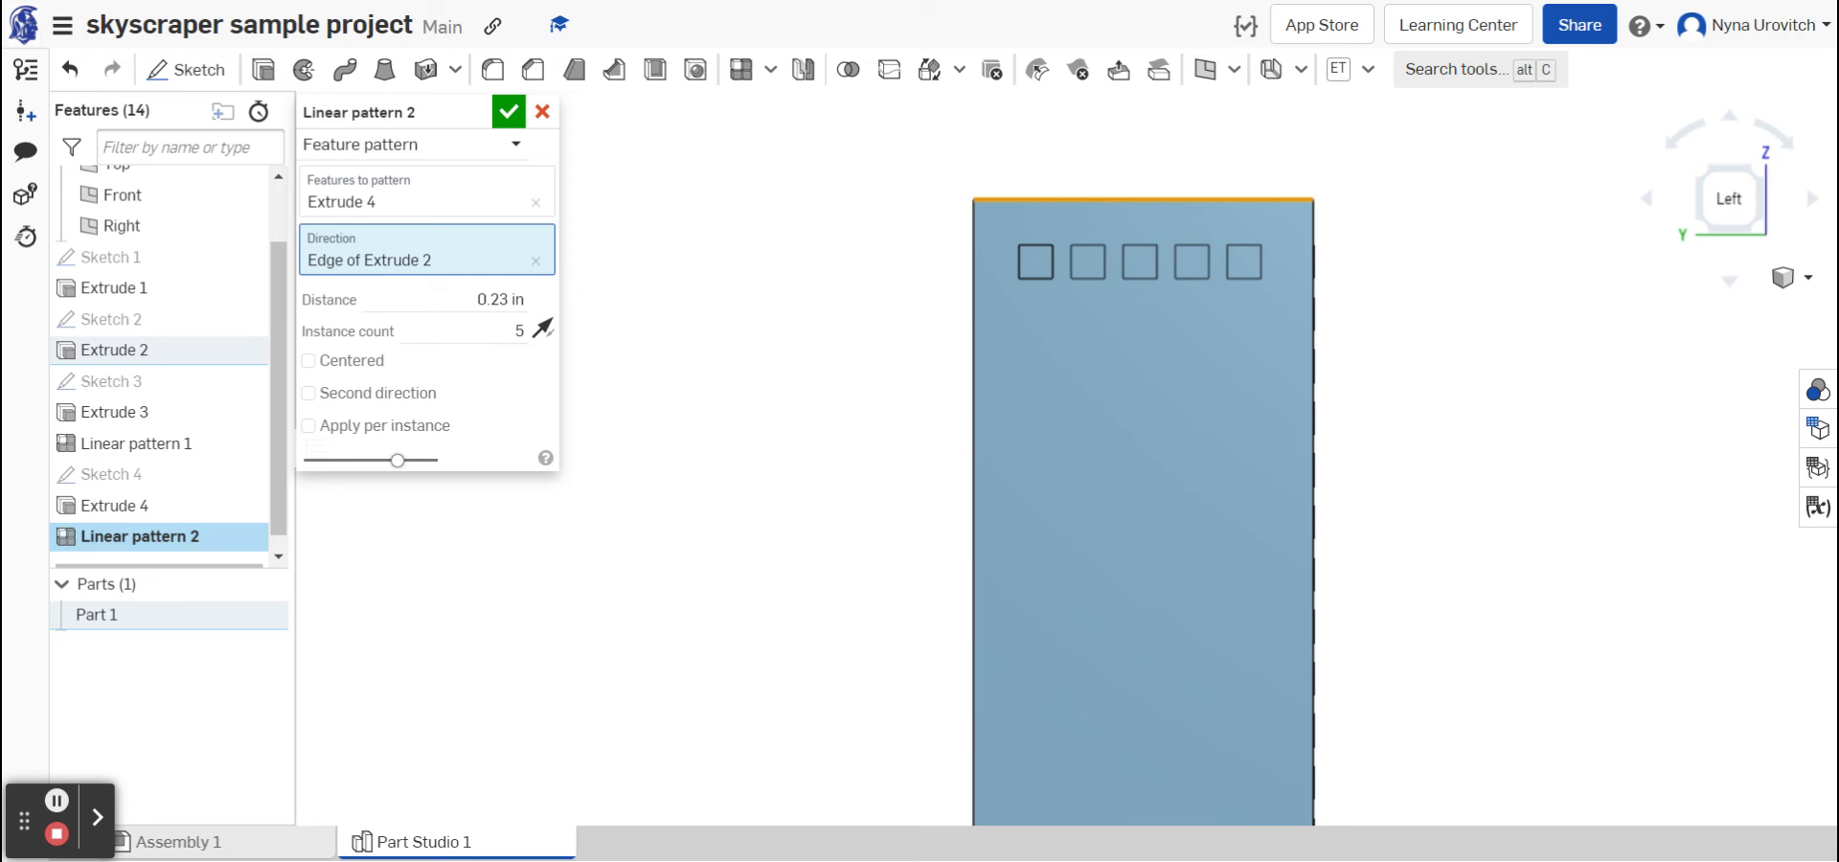
- Add a second direction to the side-face window pattern, running along the side face's vertical edge
left_click(308, 394)
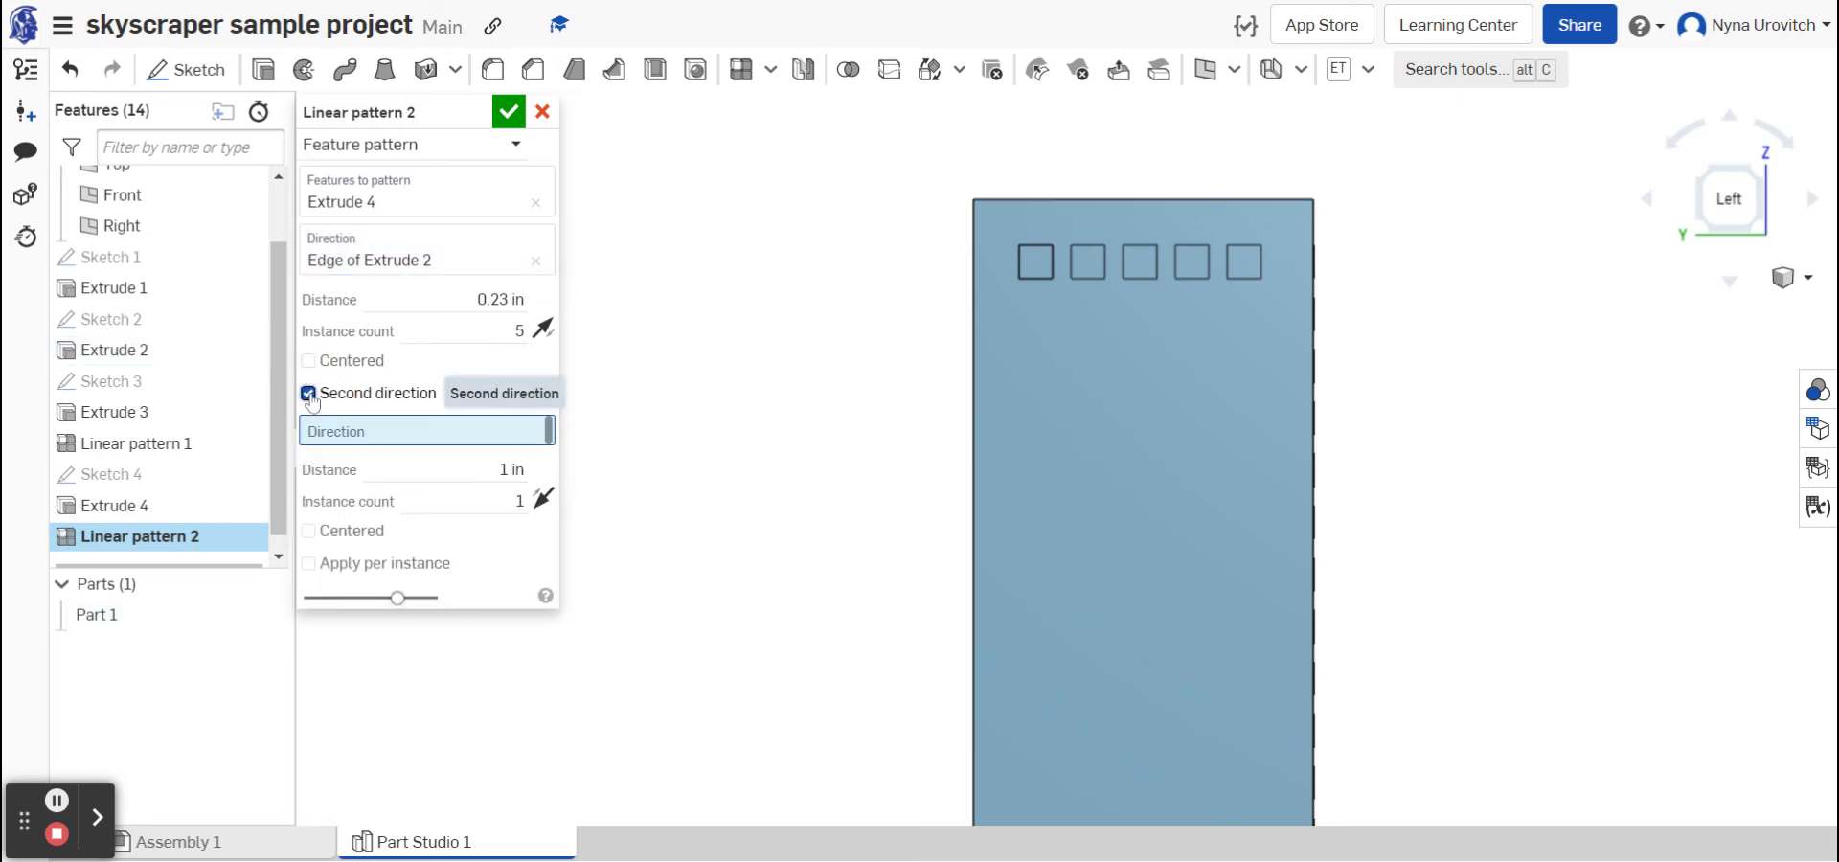
left_click(493, 469)
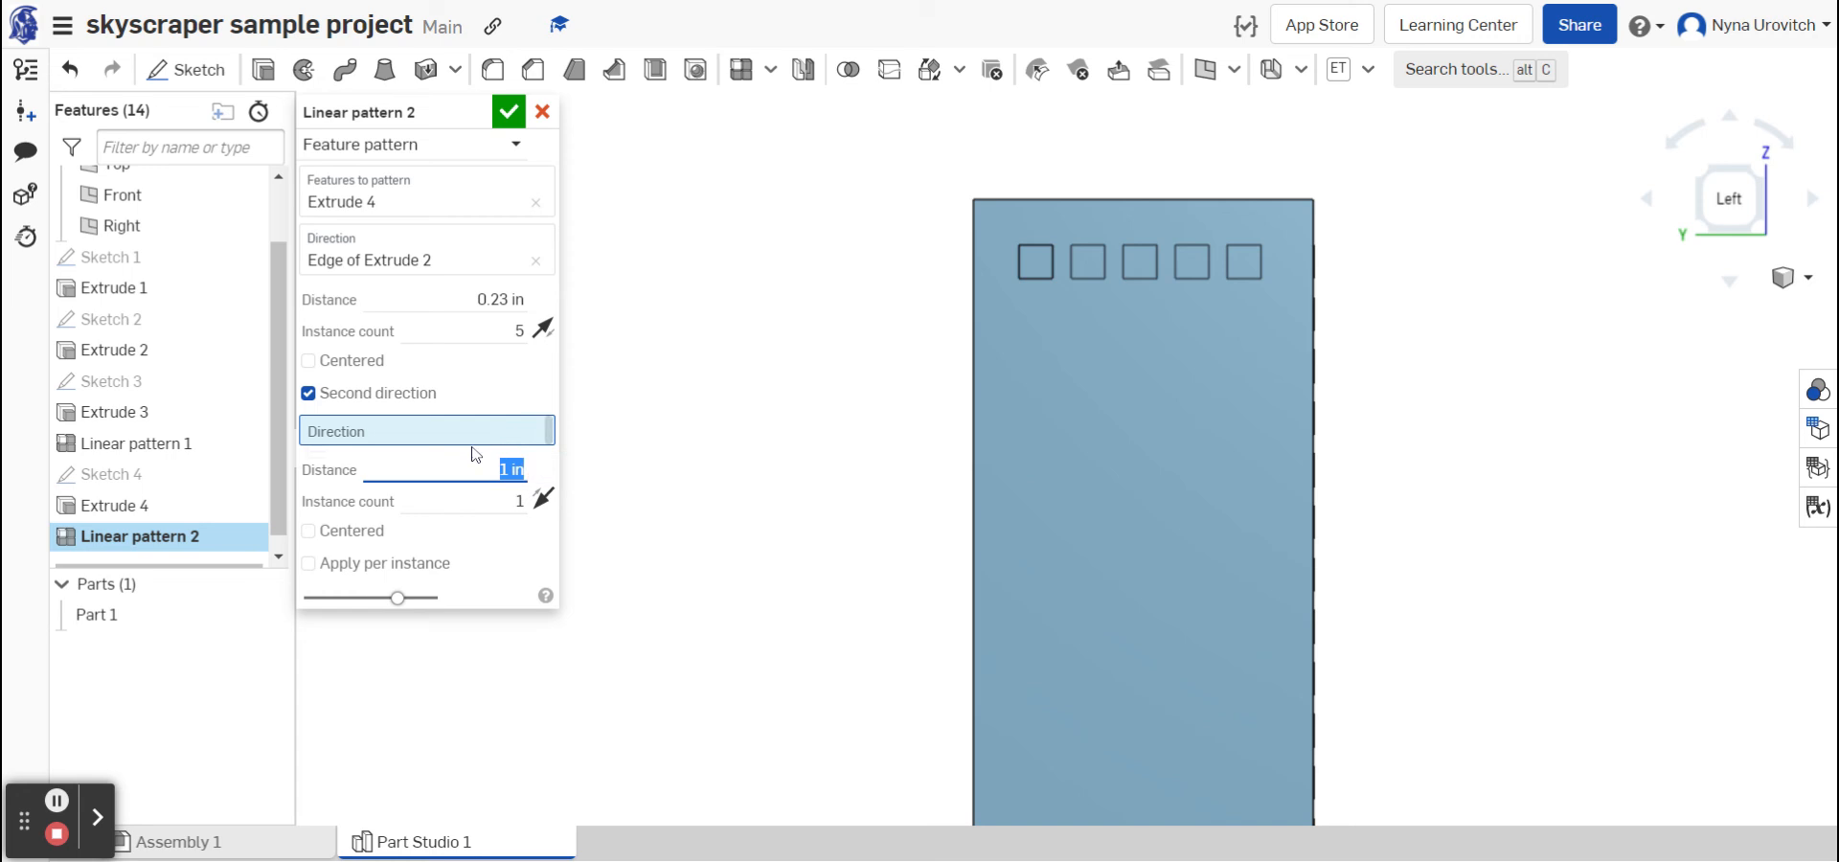
left_click(461, 433)
left_click(972, 371)
- Set the second pattern direction to 23 instances spaced 0.23 in apart and accept the linear pattern
left_click(507, 489)
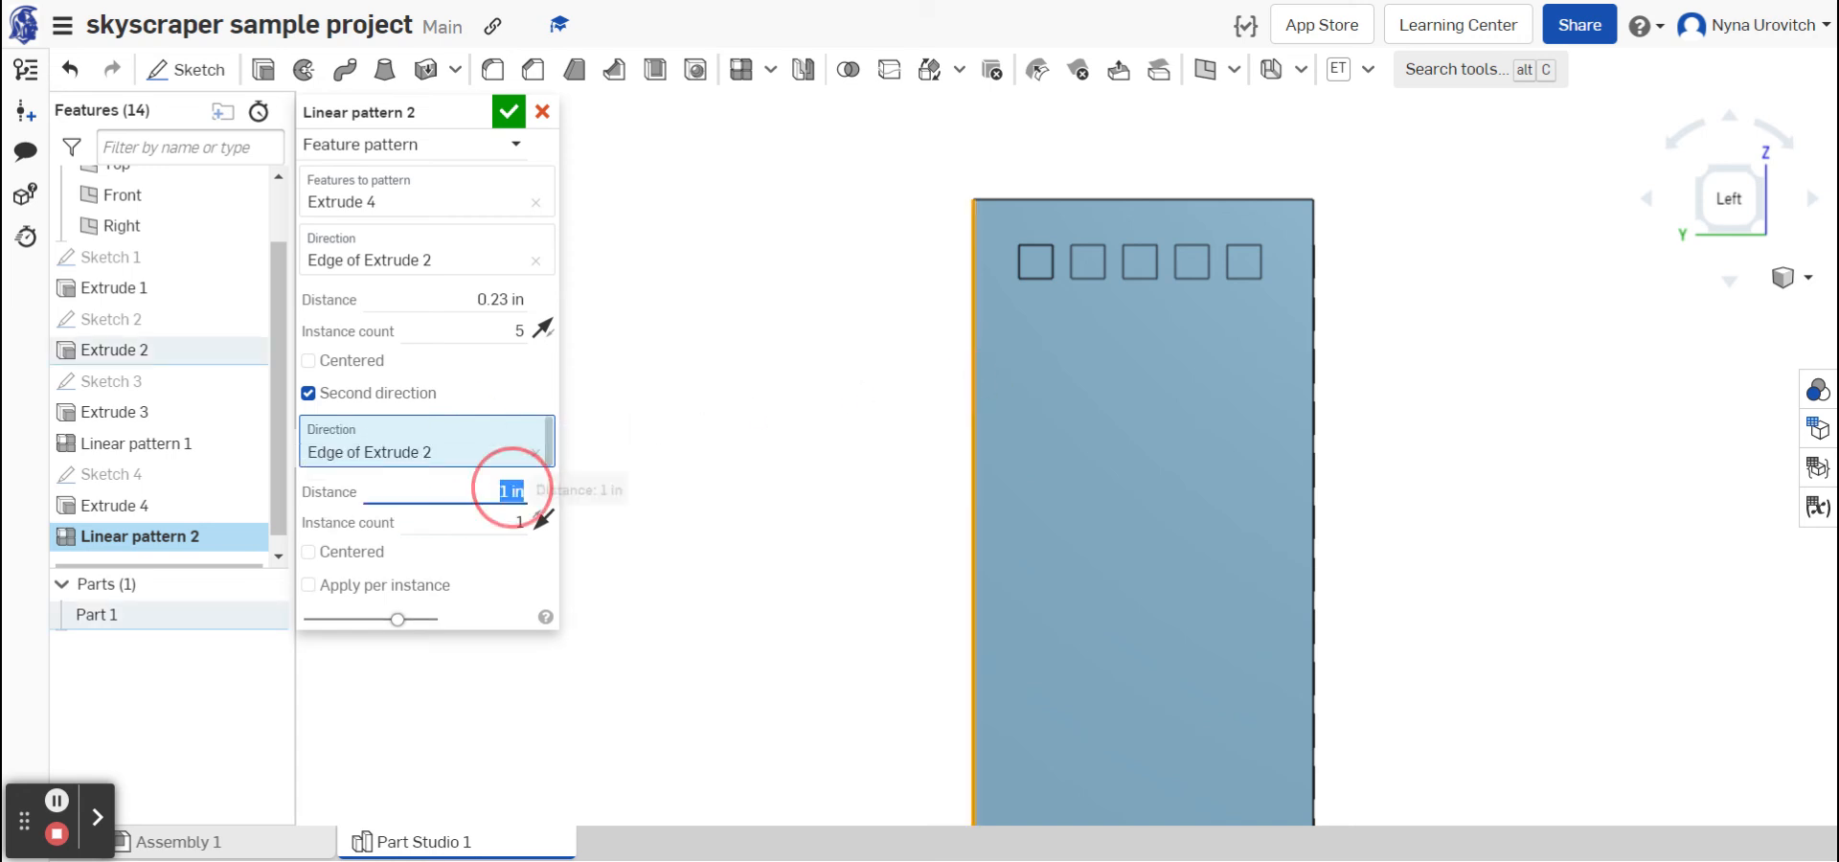
key("BackSpace")
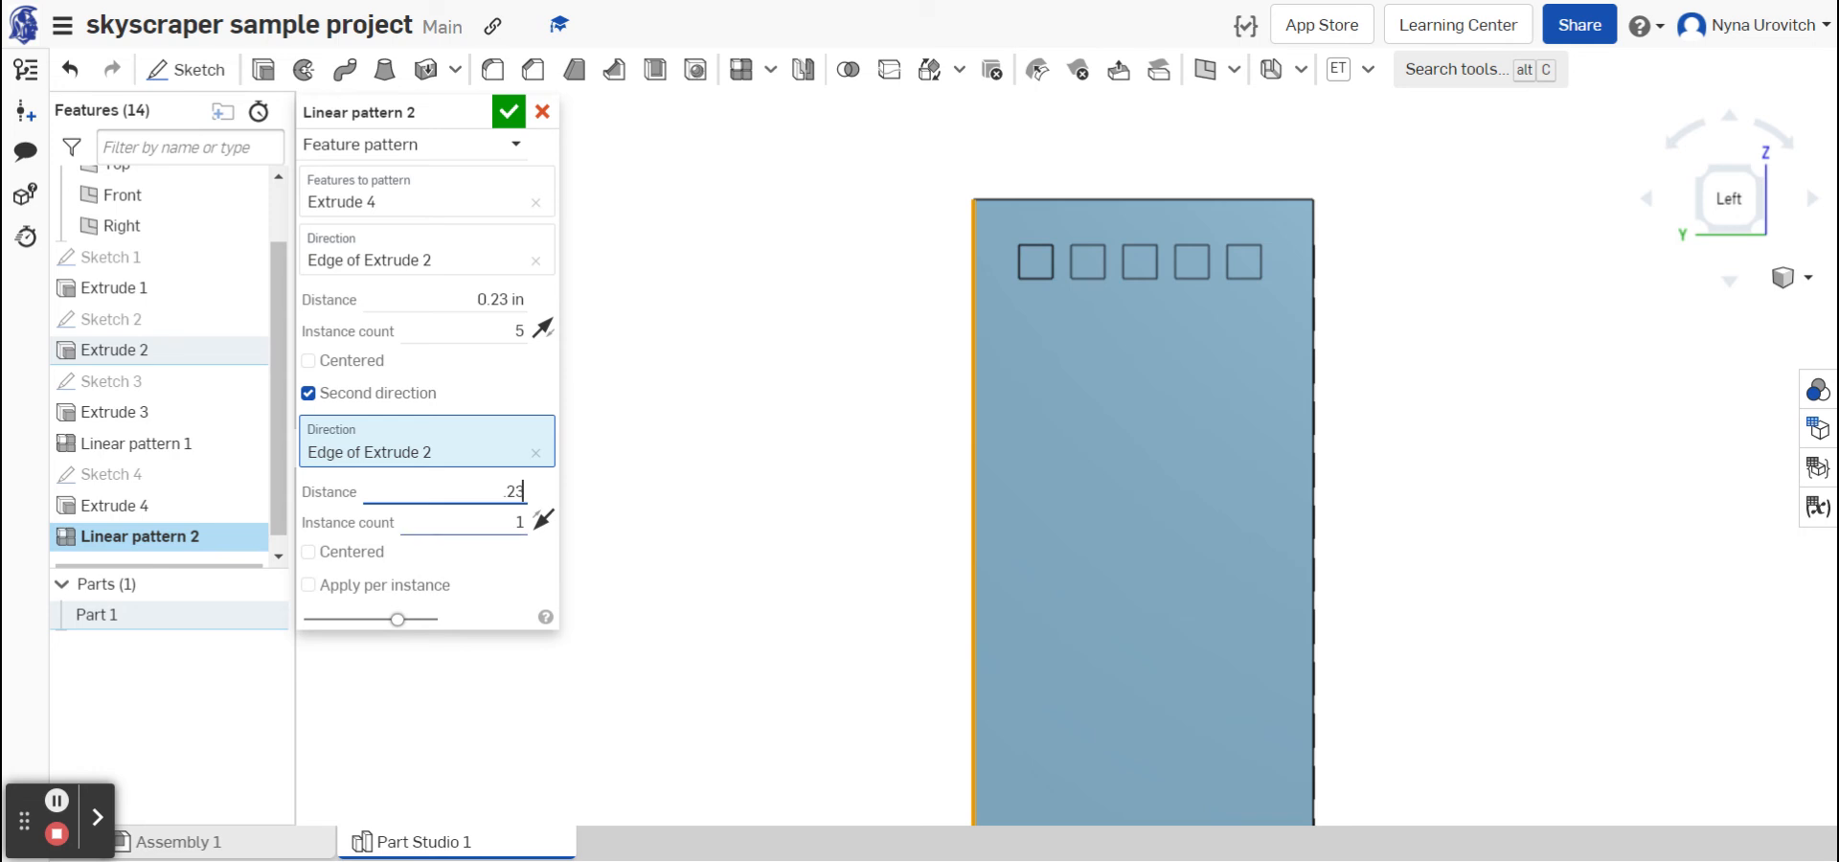
key("Tab")
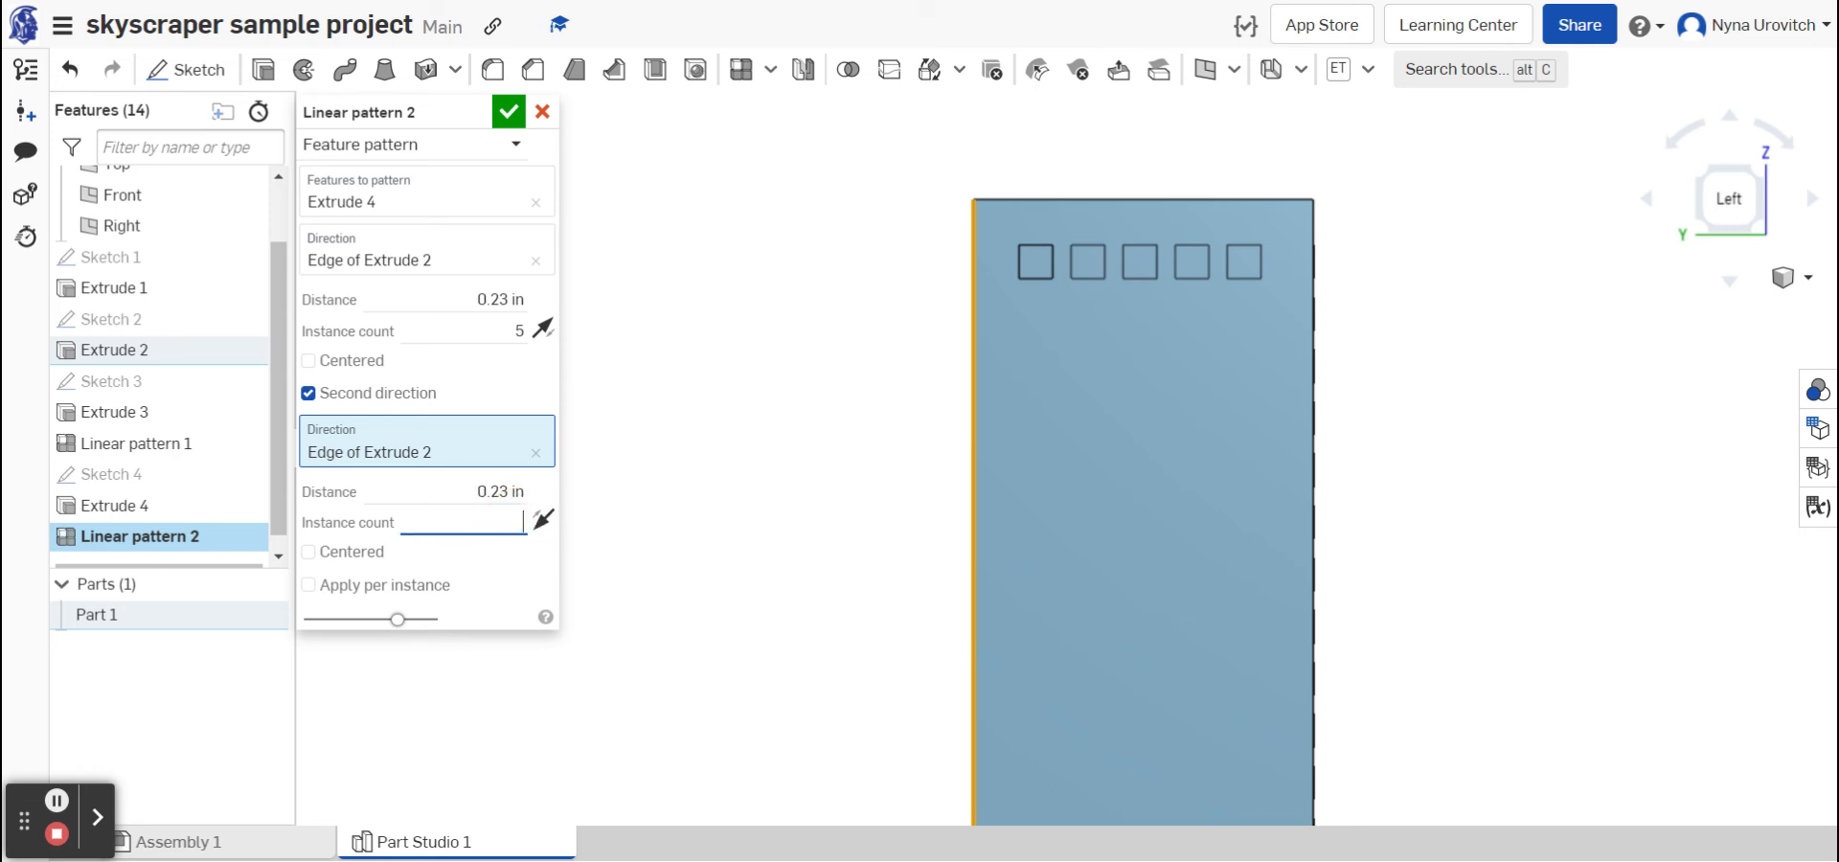
type("23")
left_click(508, 112)
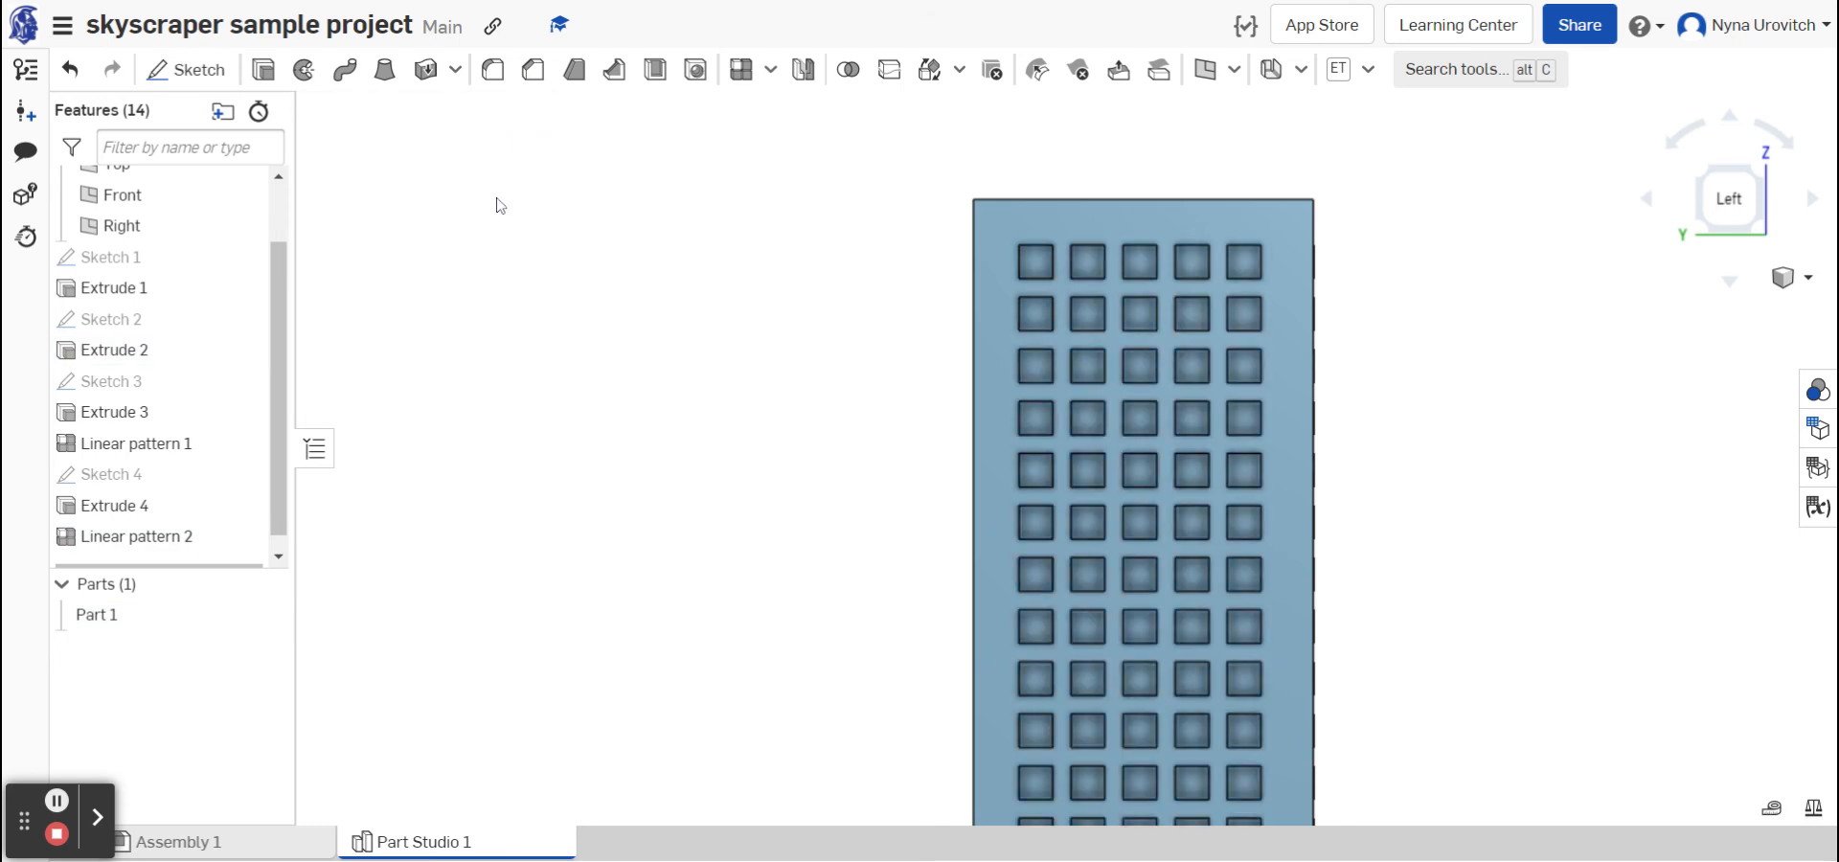
- Examine the whole skyscraper from isometric and rotated front views to check the window grids on both cut faces
left_click(1789, 278)
left_click(1744, 308)
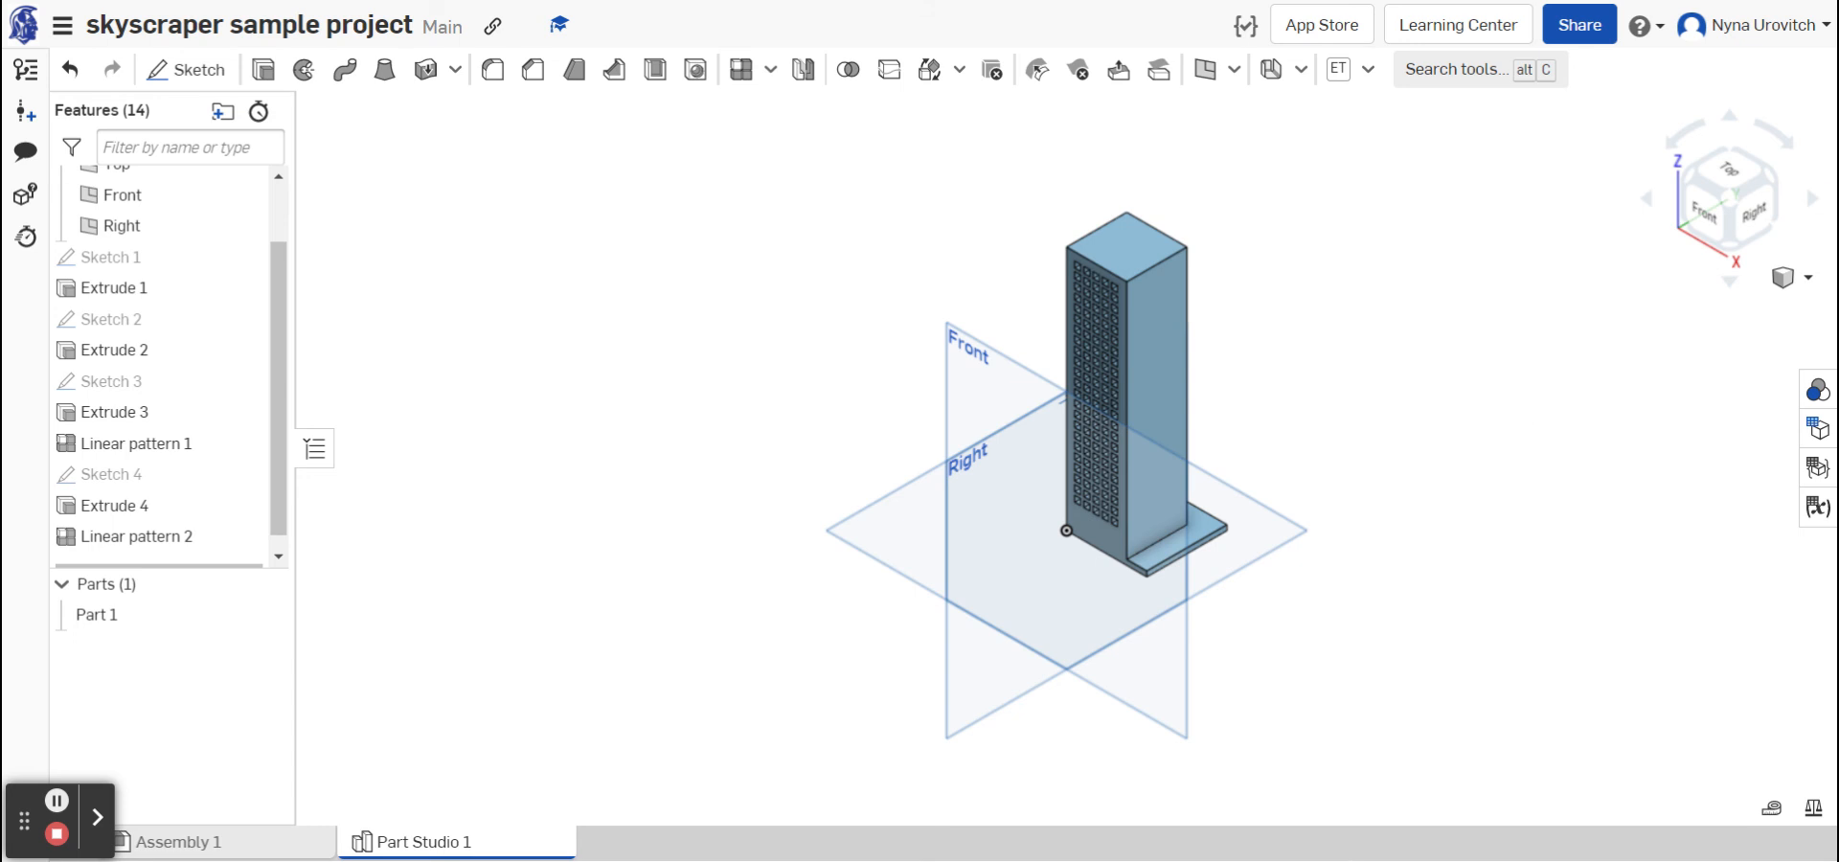
left_click(1814, 205)
left_click(1810, 200)
left_click(1811, 200)
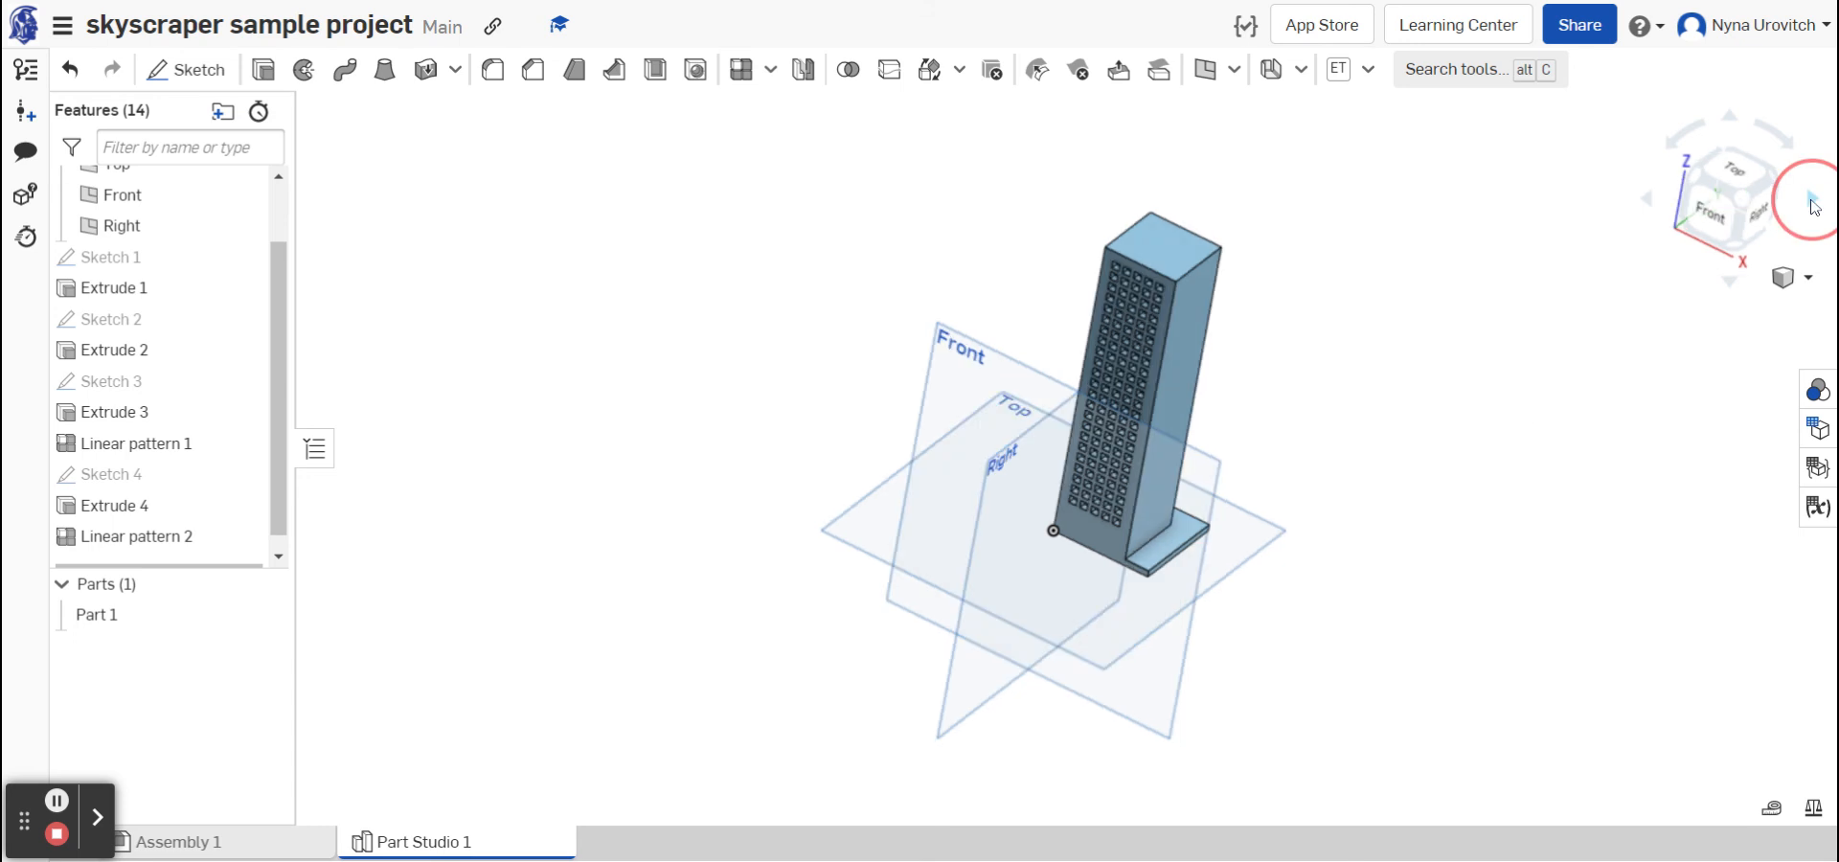
left_click(1811, 200)
left_click(1810, 200)
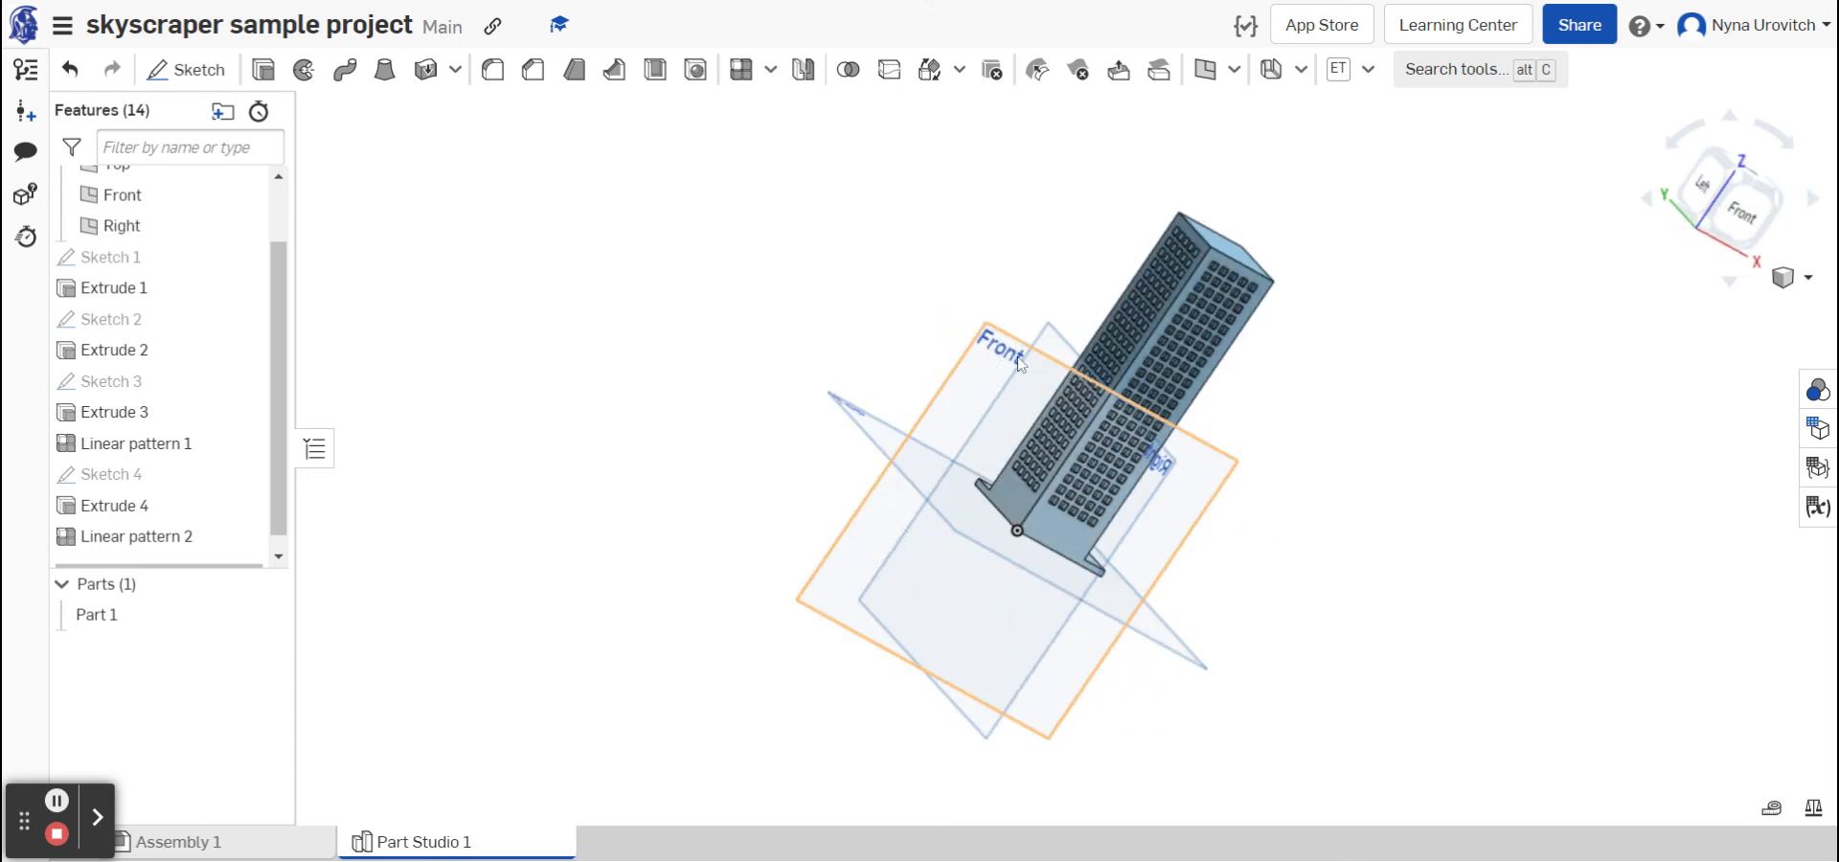
left_click(1752, 263)
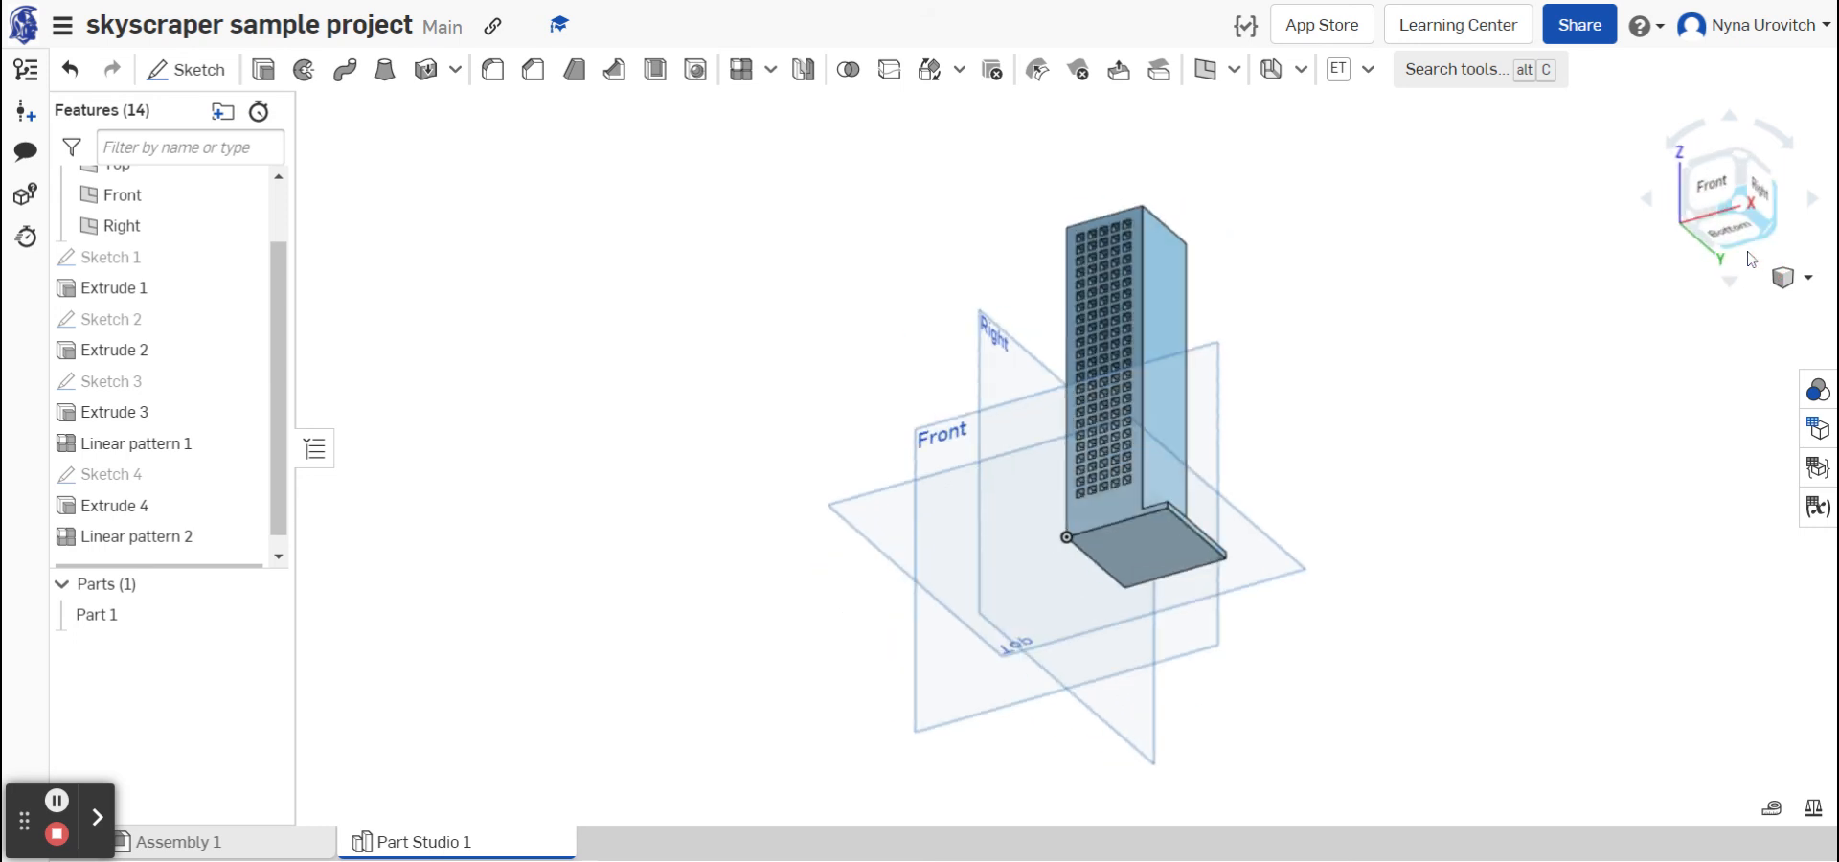
left_click(1691, 226)
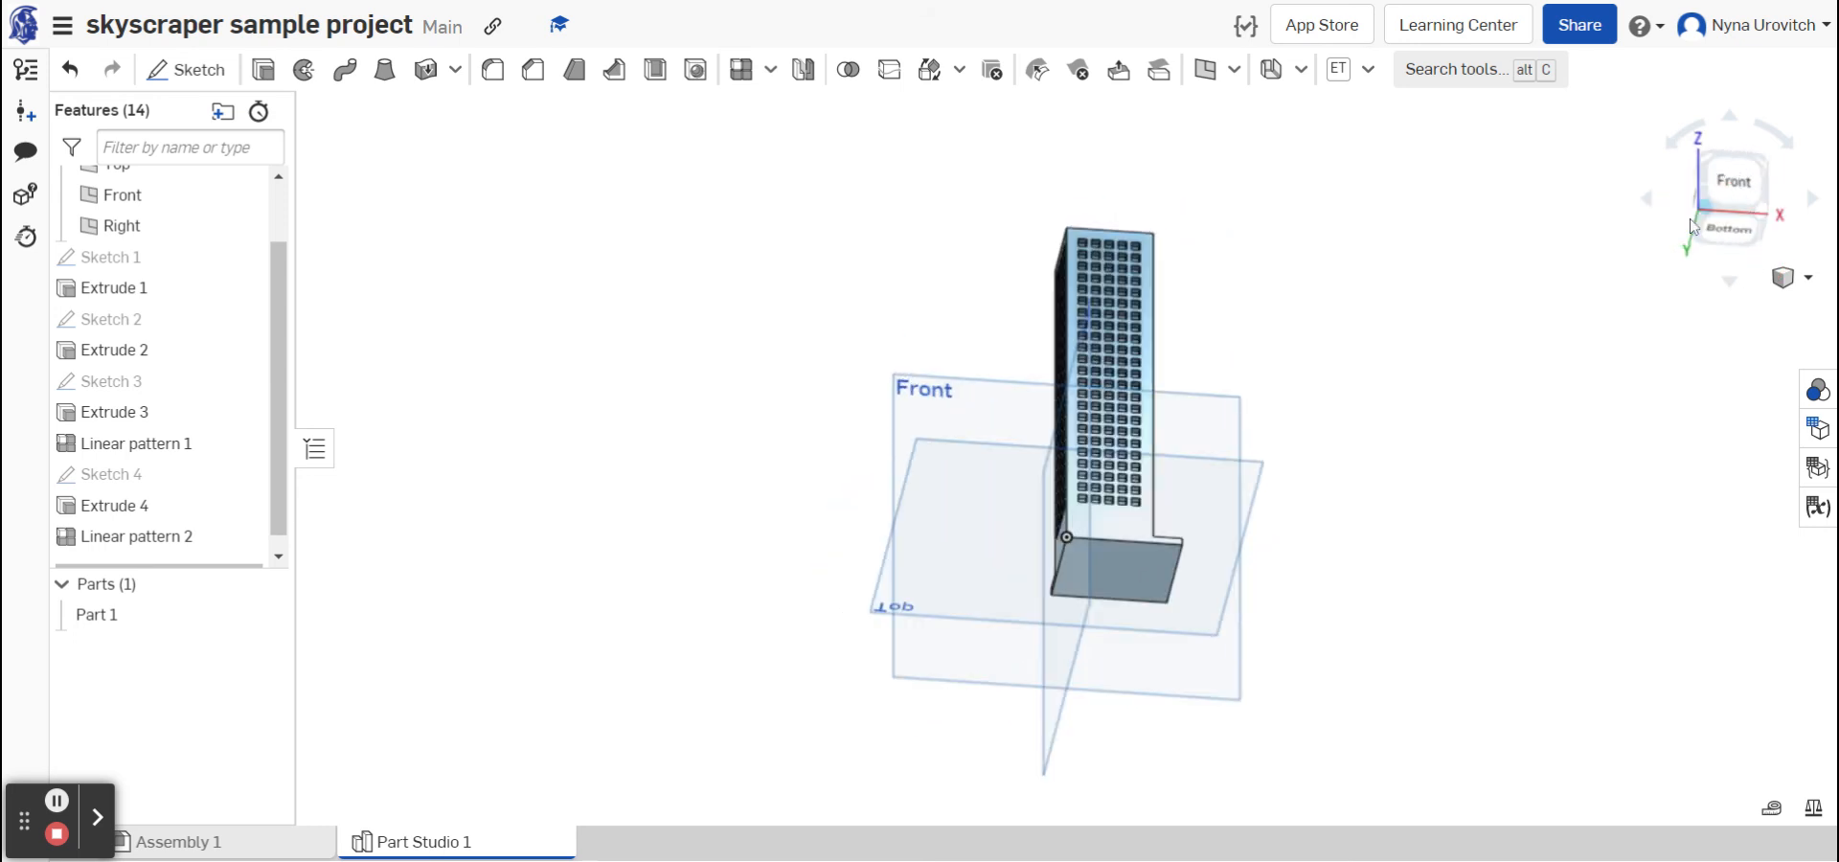
- Inspect the tower's back face, the base plate's underside and the corner between the two windowed faces
left_click(1723, 262)
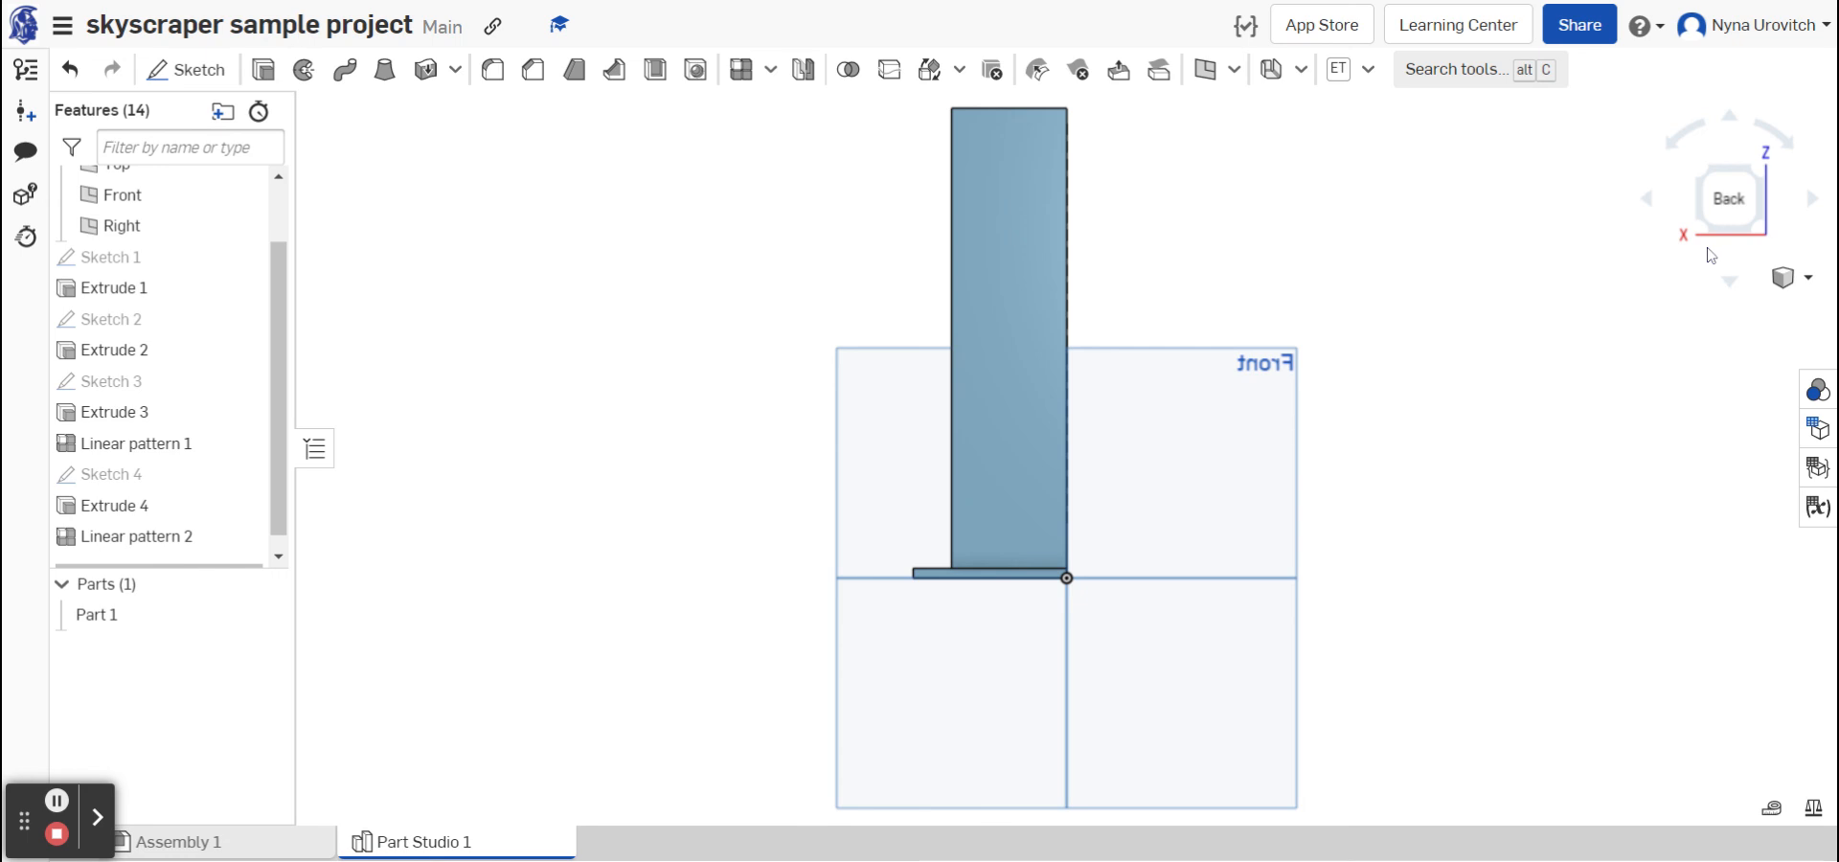
left_click(1768, 233)
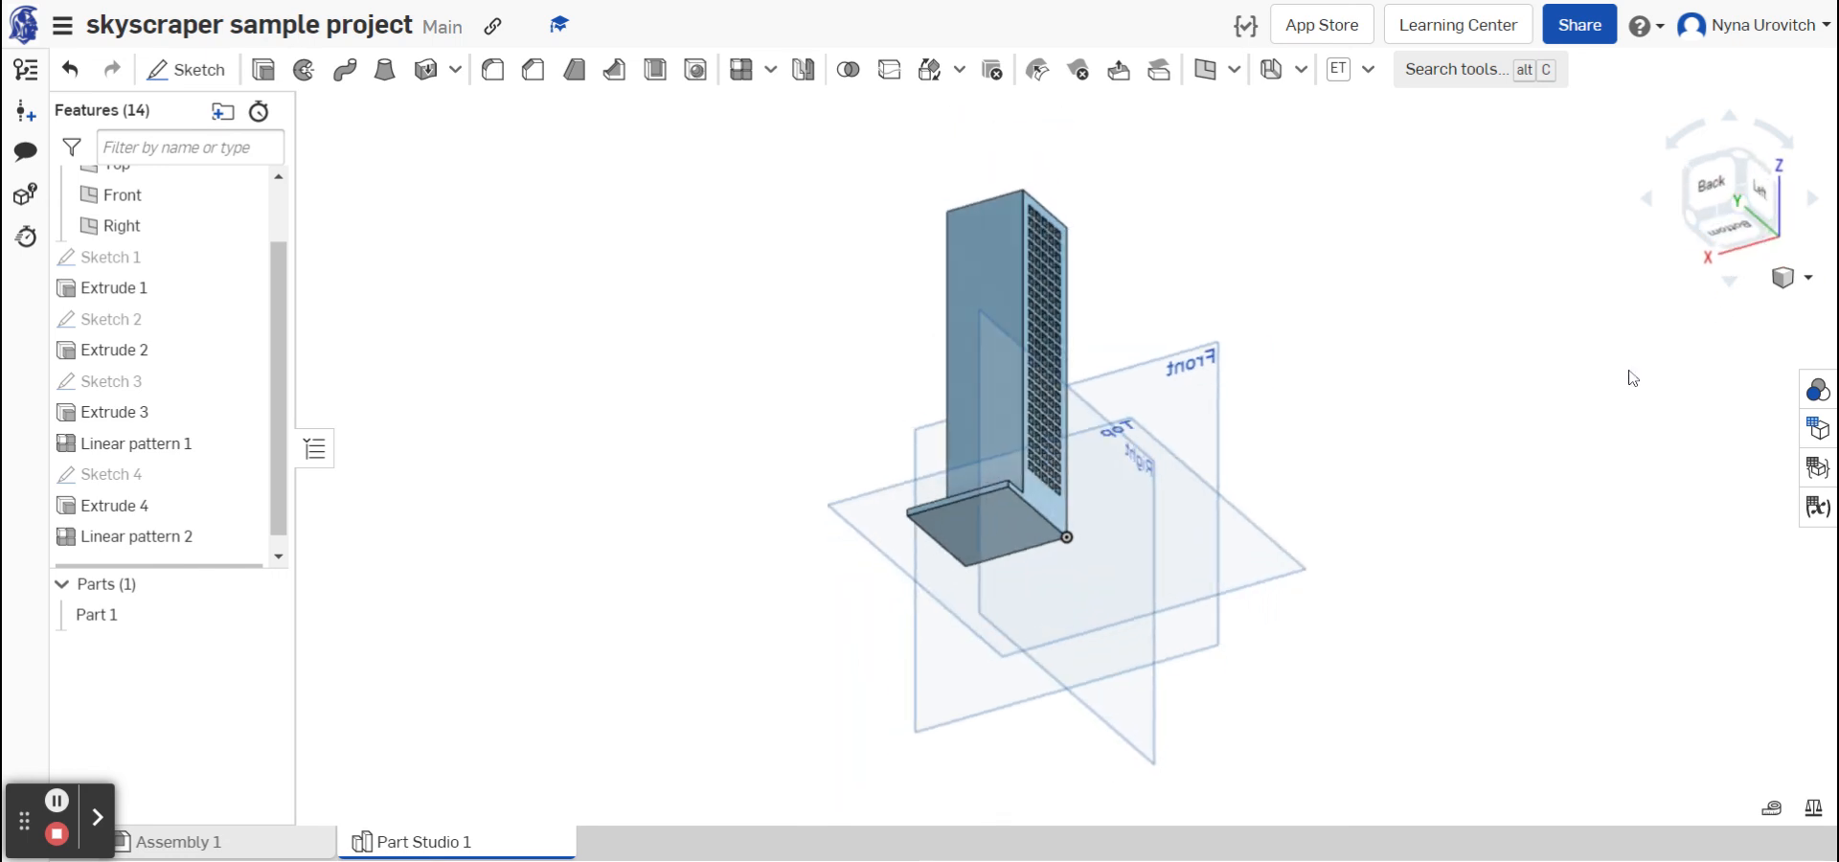
scroll(1455, 396, "down", 2)
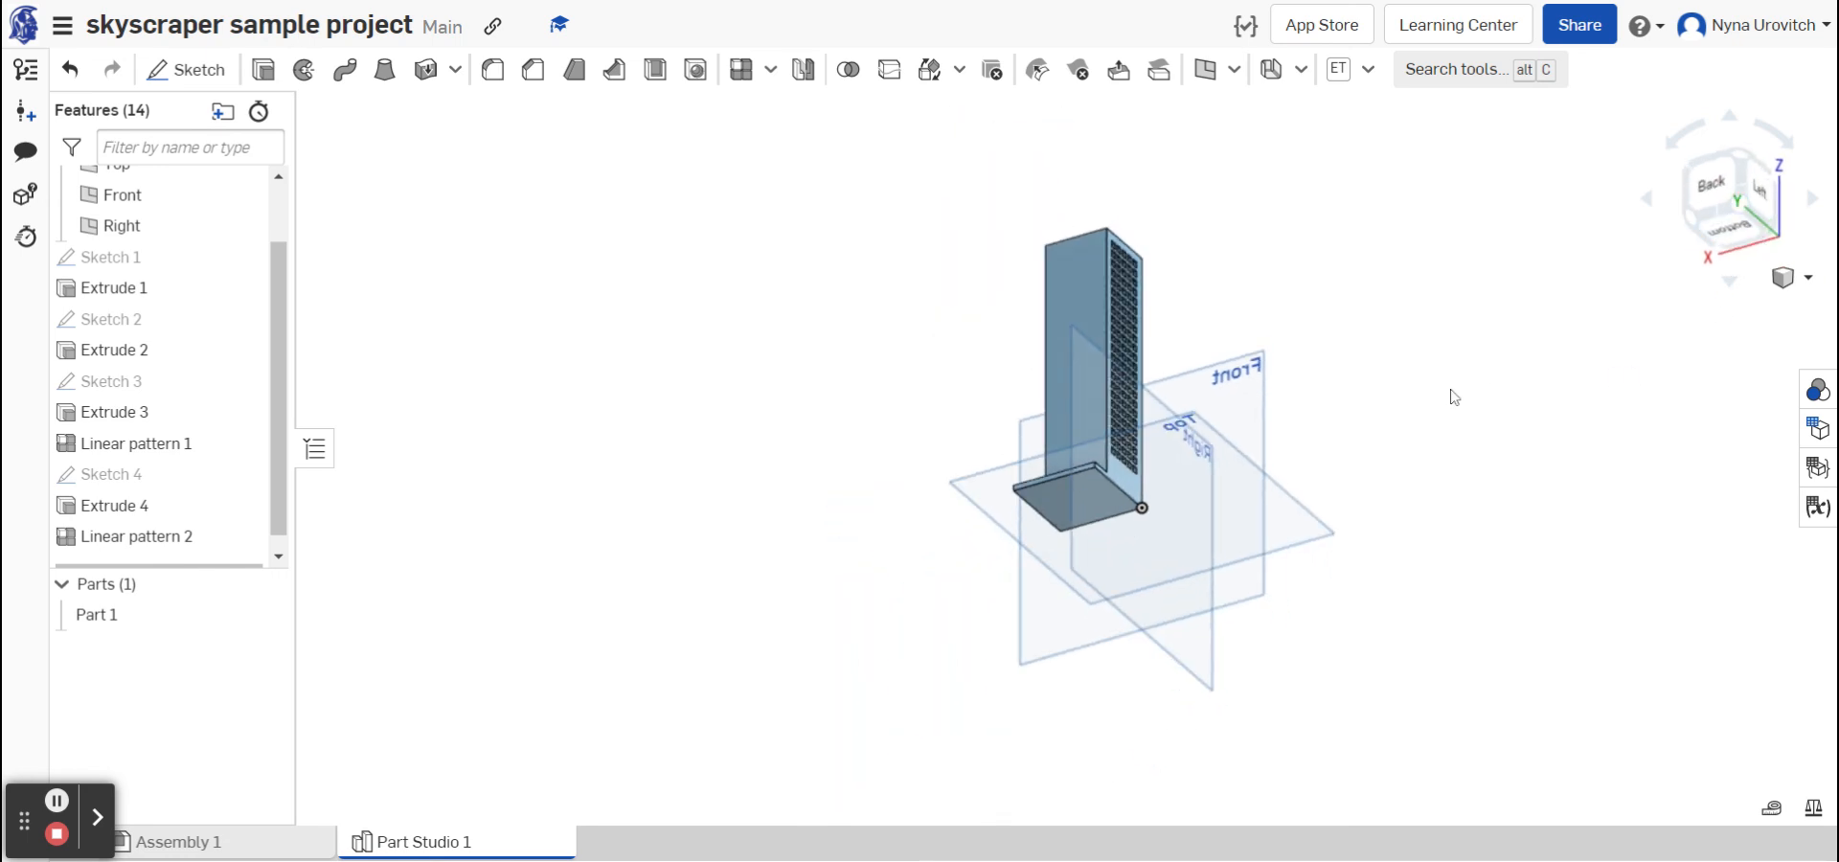
middle_click_drag(1383, 373, 1309, 431)
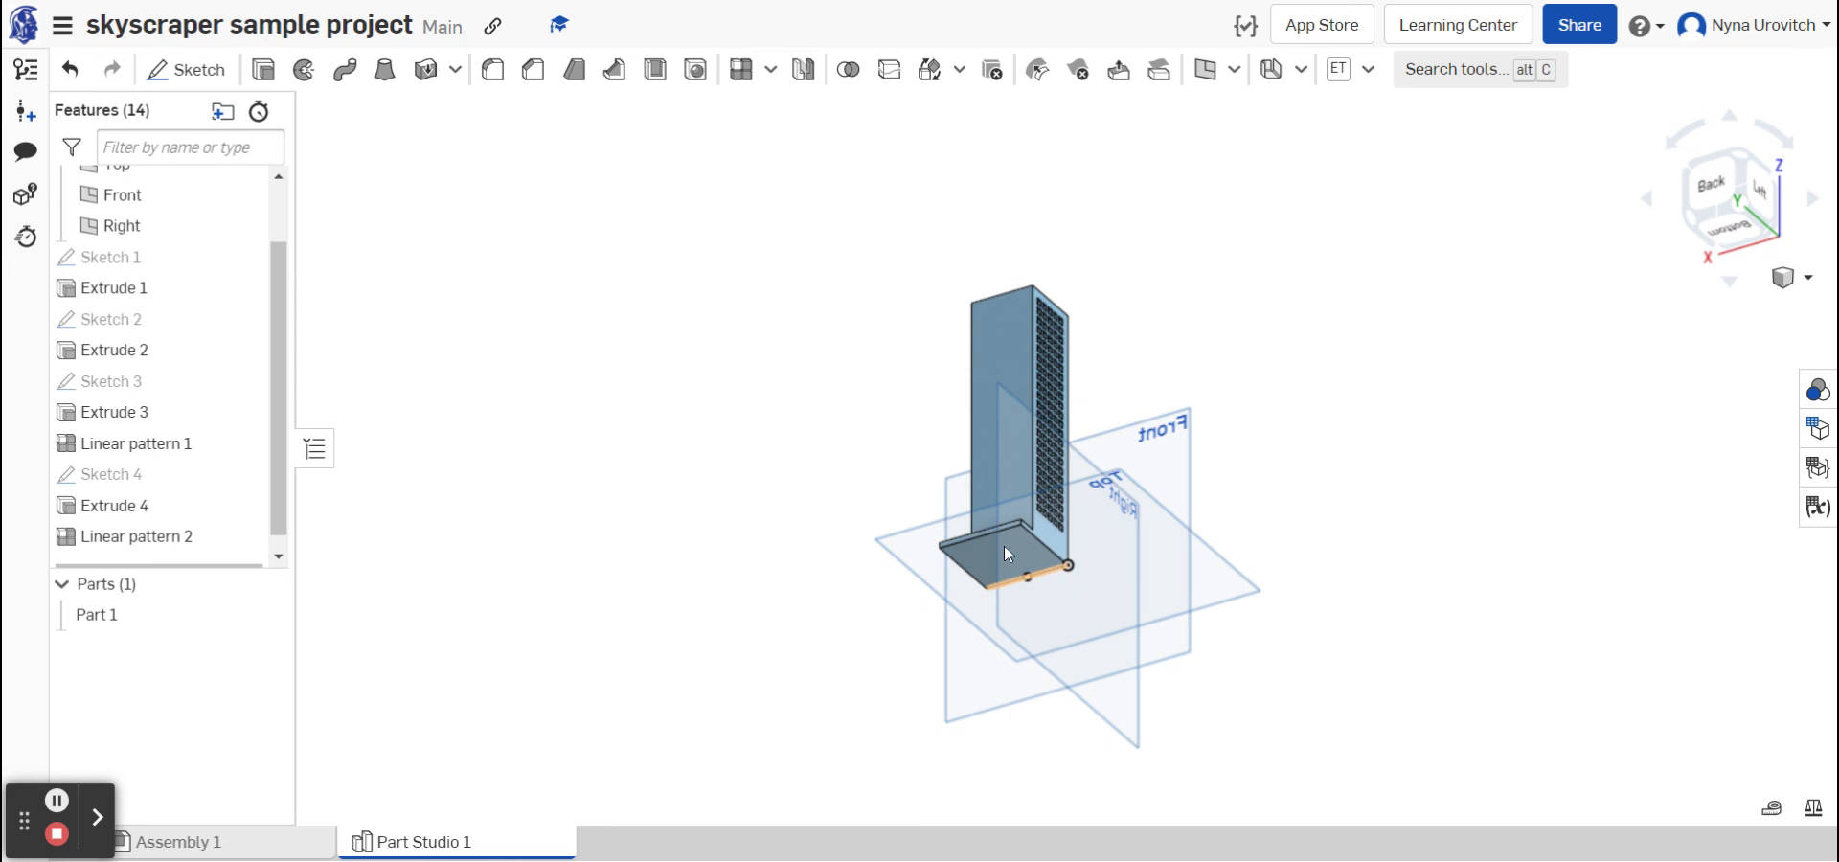
left_click(1014, 459)
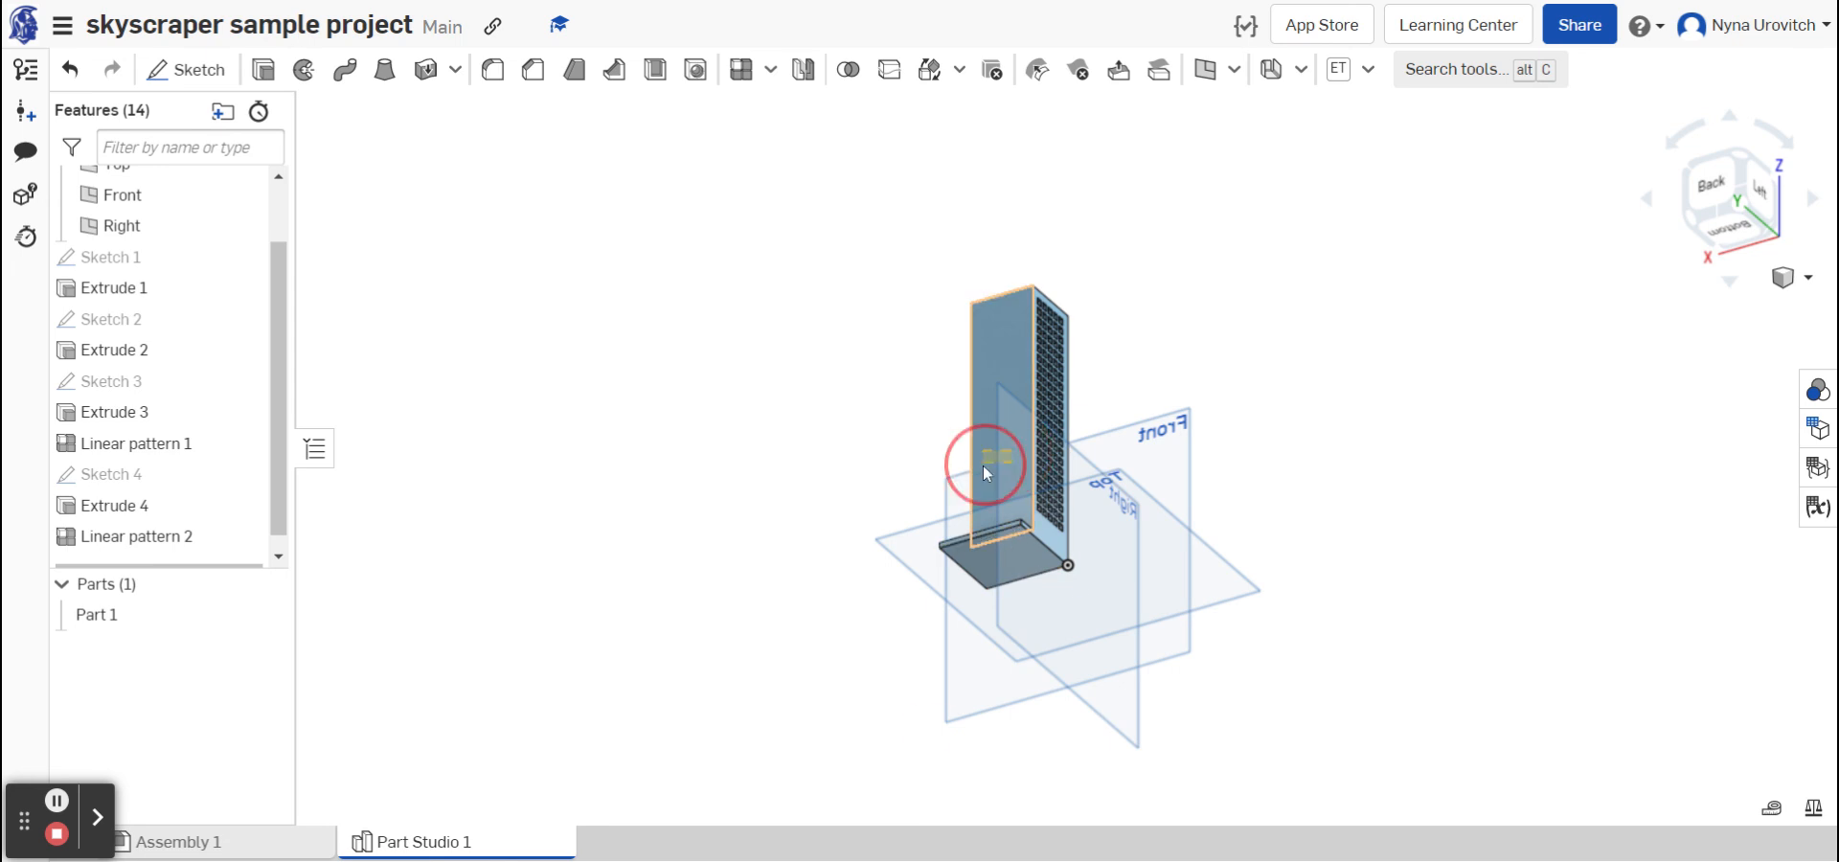
double_click(983, 466)
left_click(1233, 378)
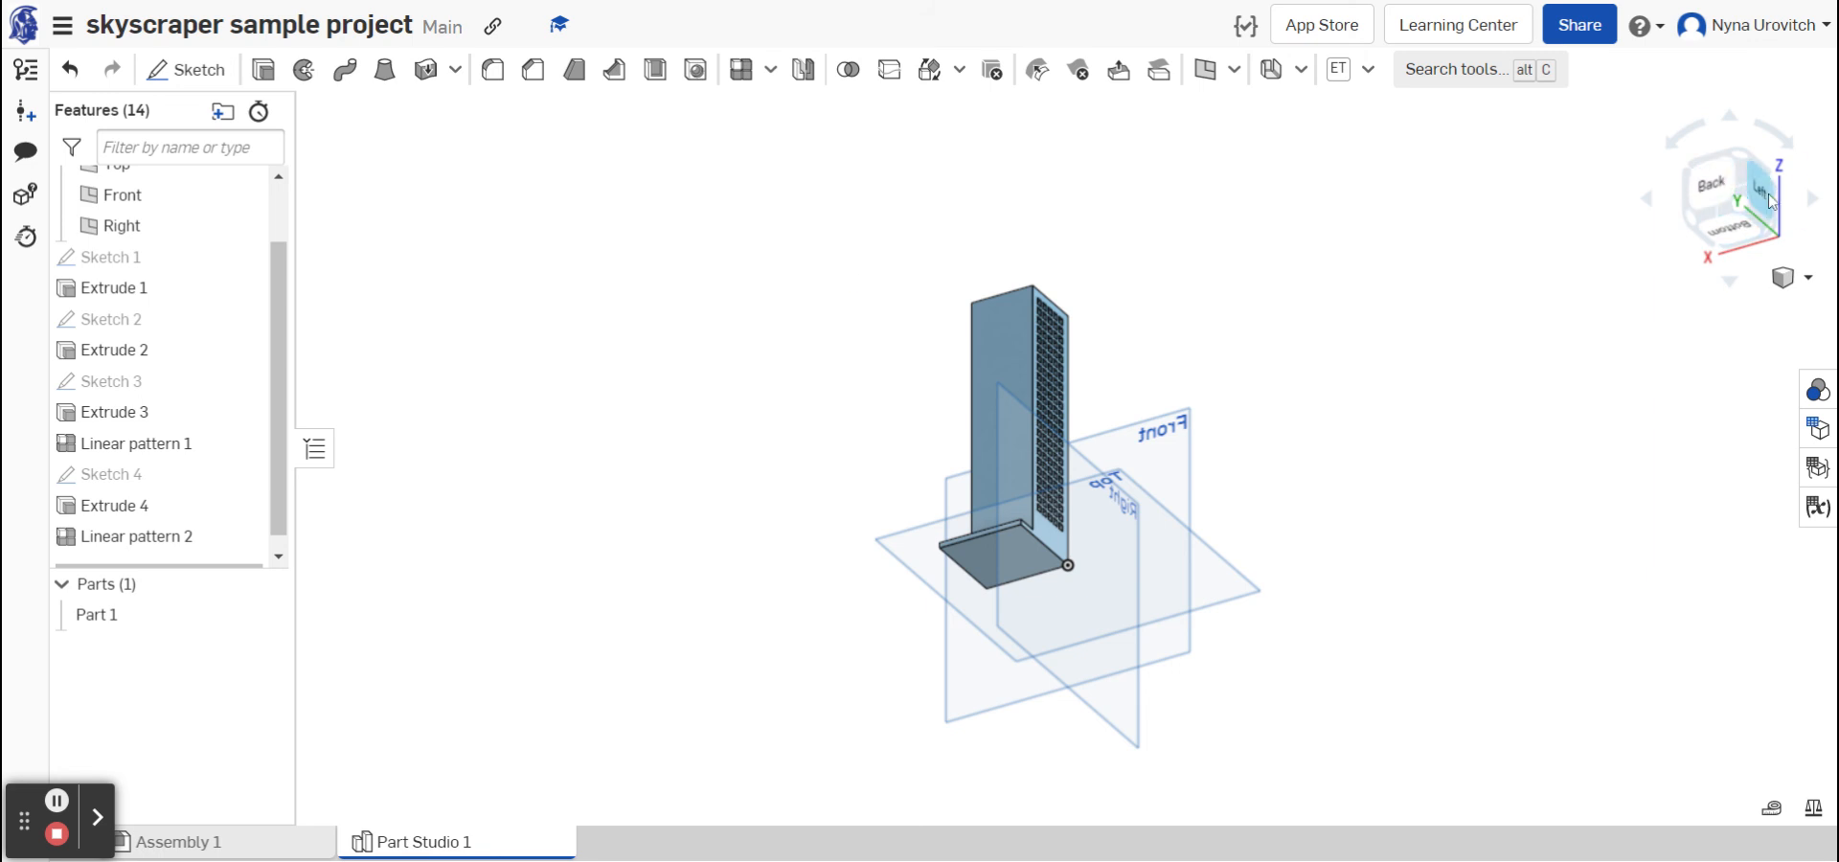
left_click(1779, 196)
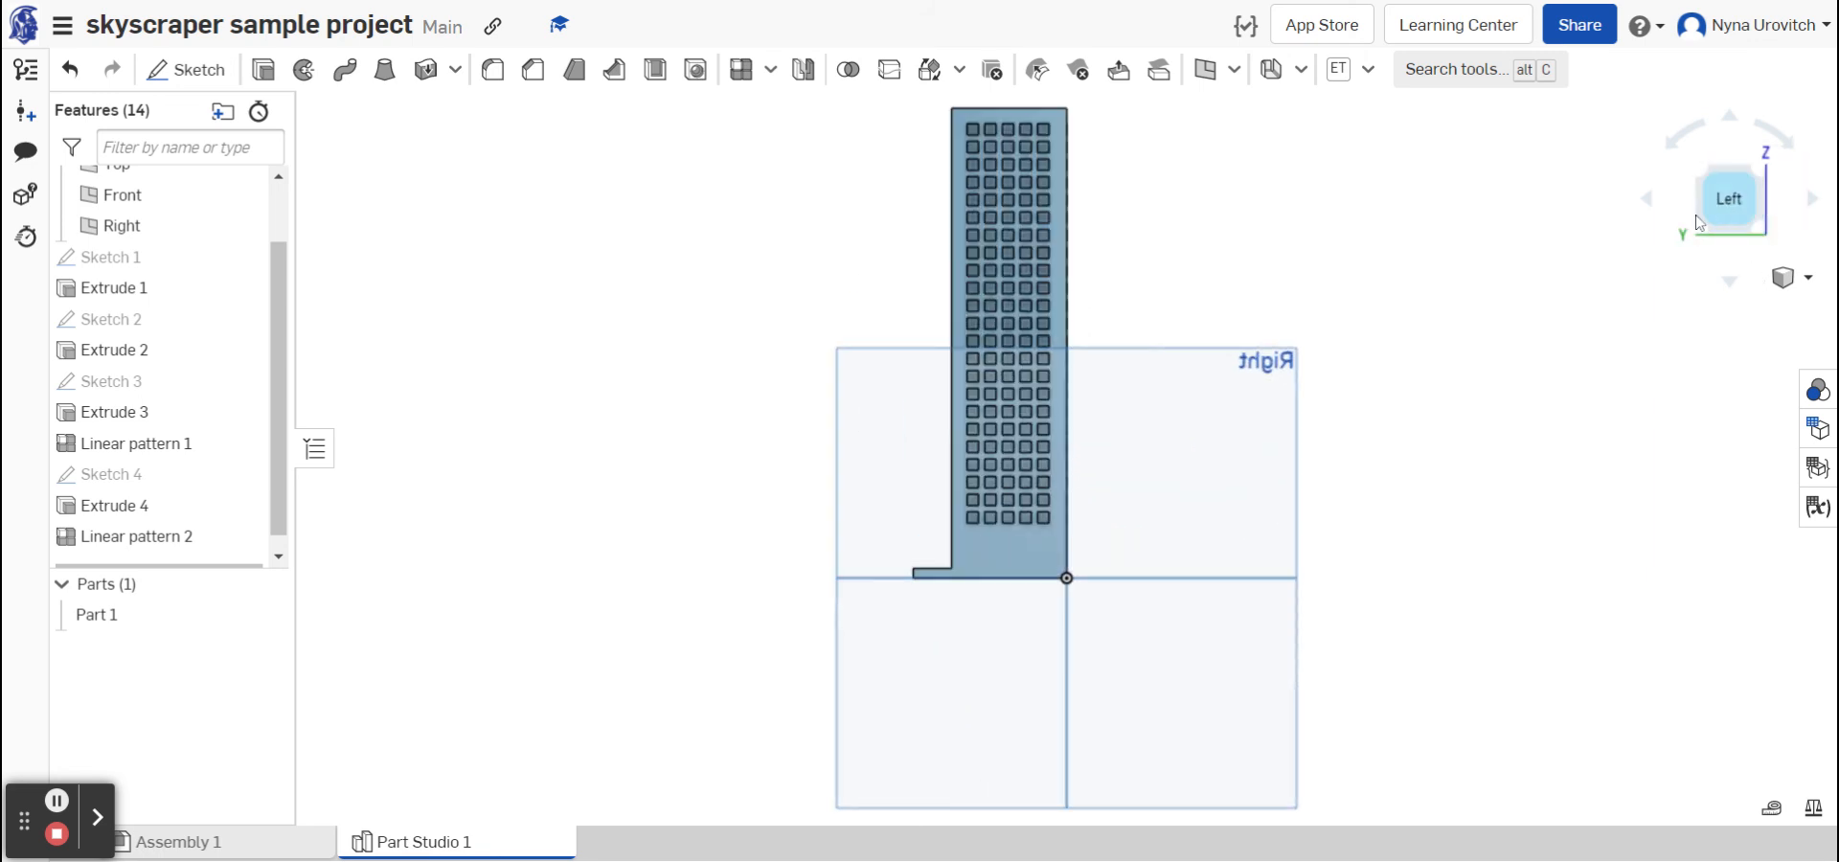
left_click(1651, 201)
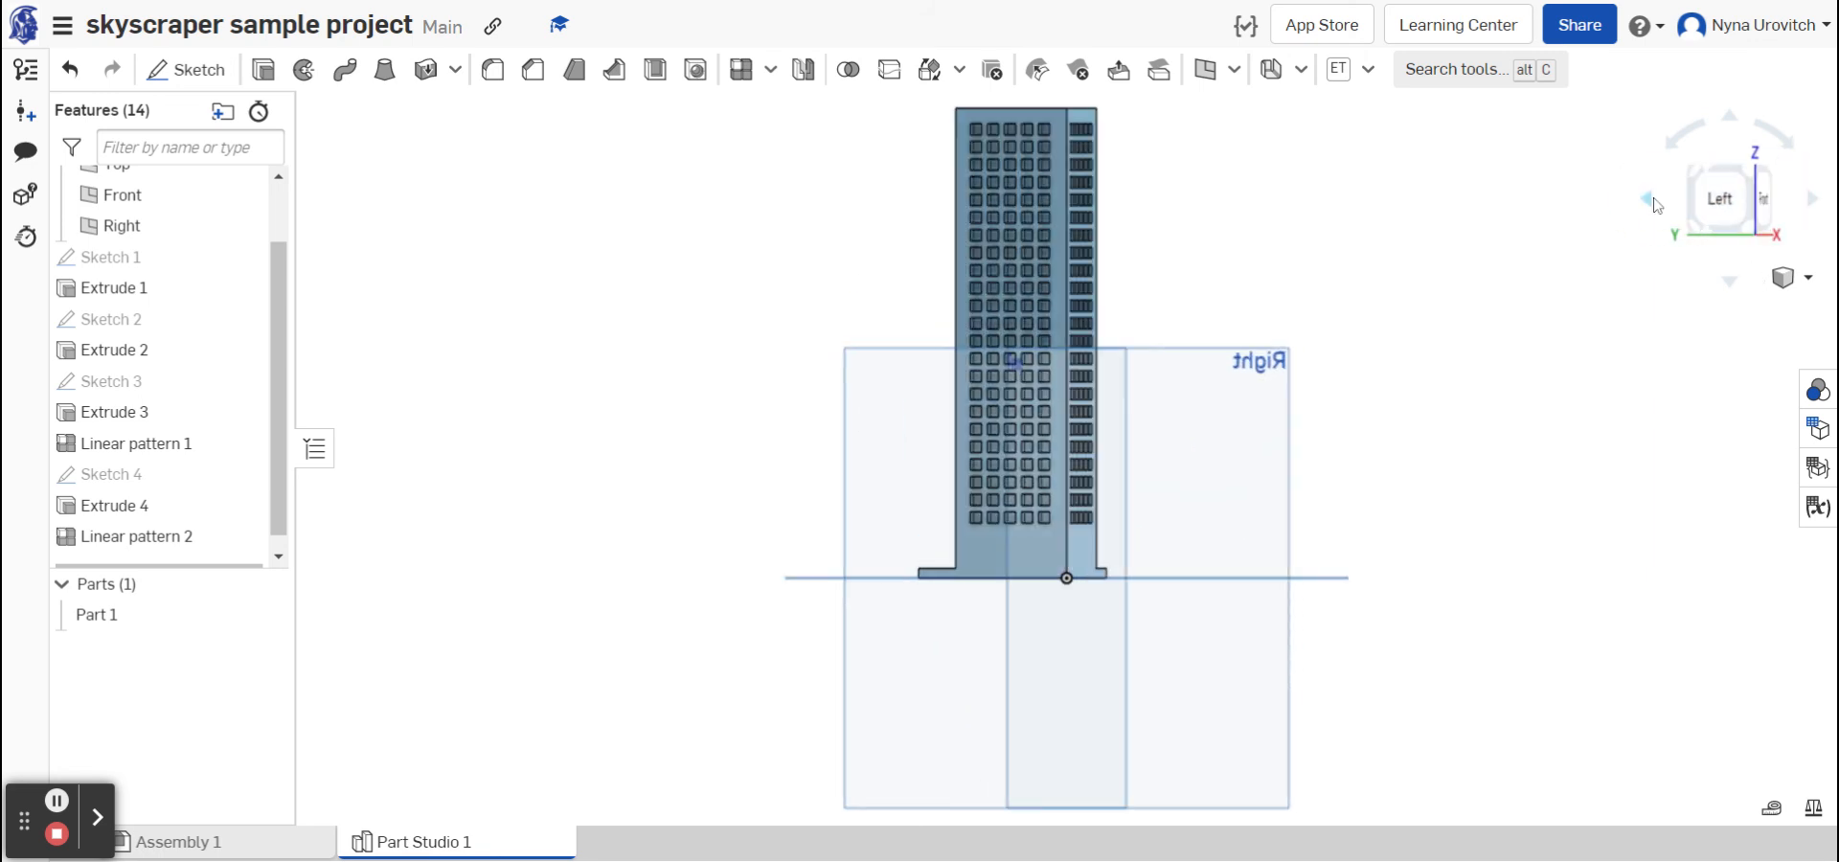
left_click(1652, 201)
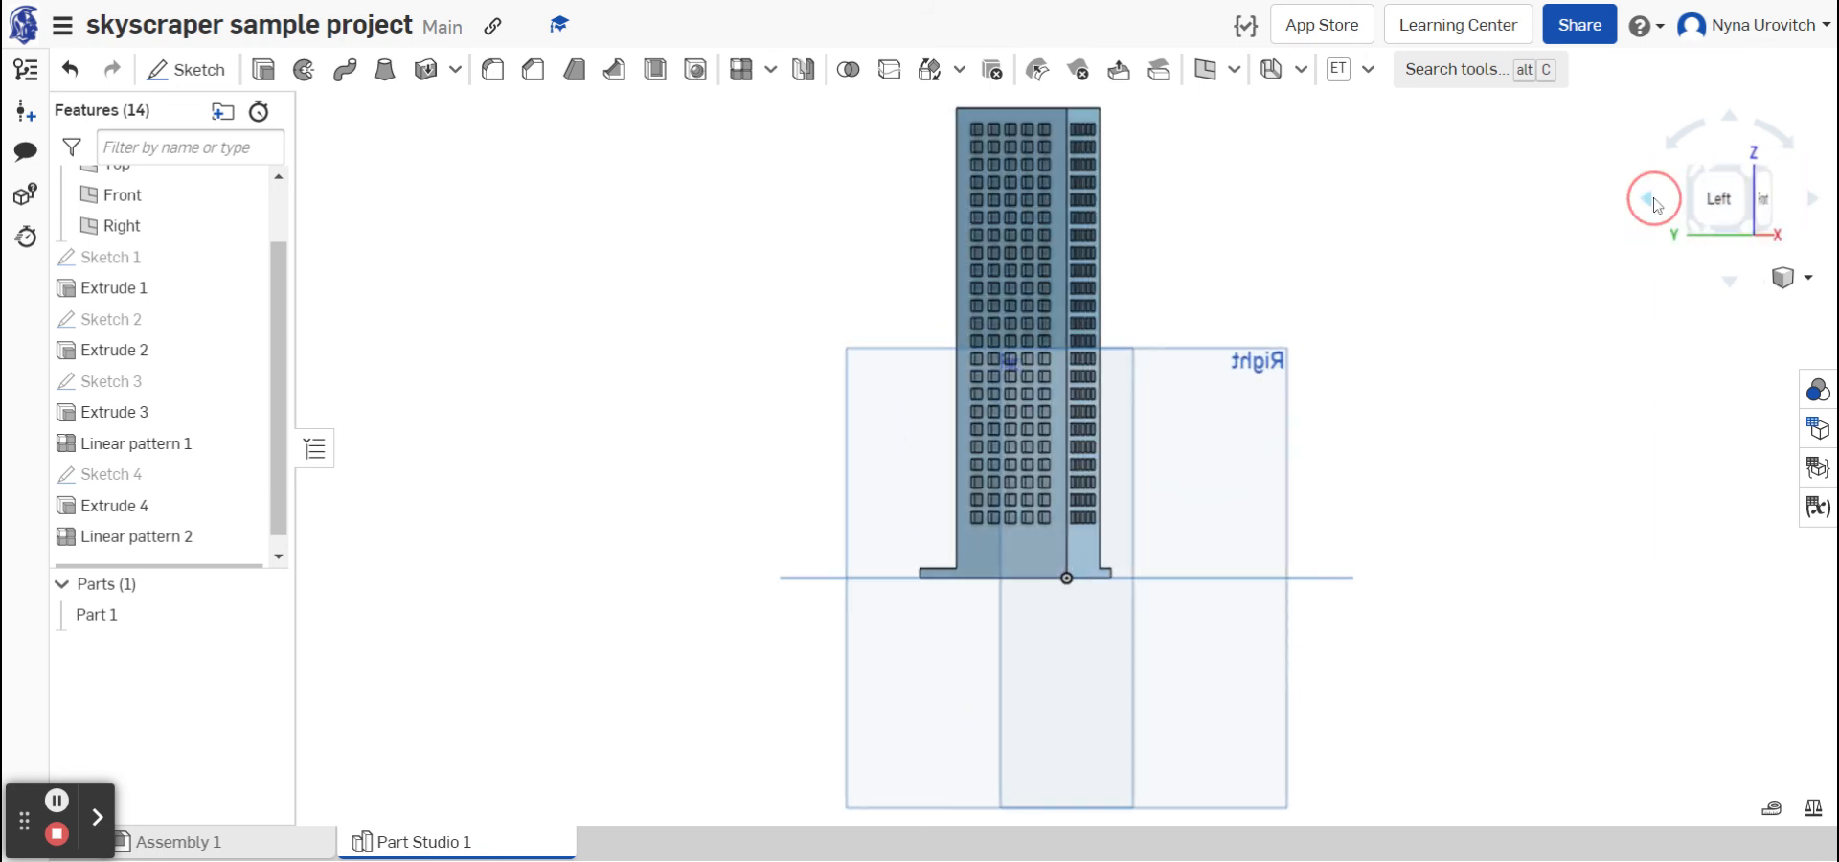
left_click(1731, 282)
left_click(1736, 283)
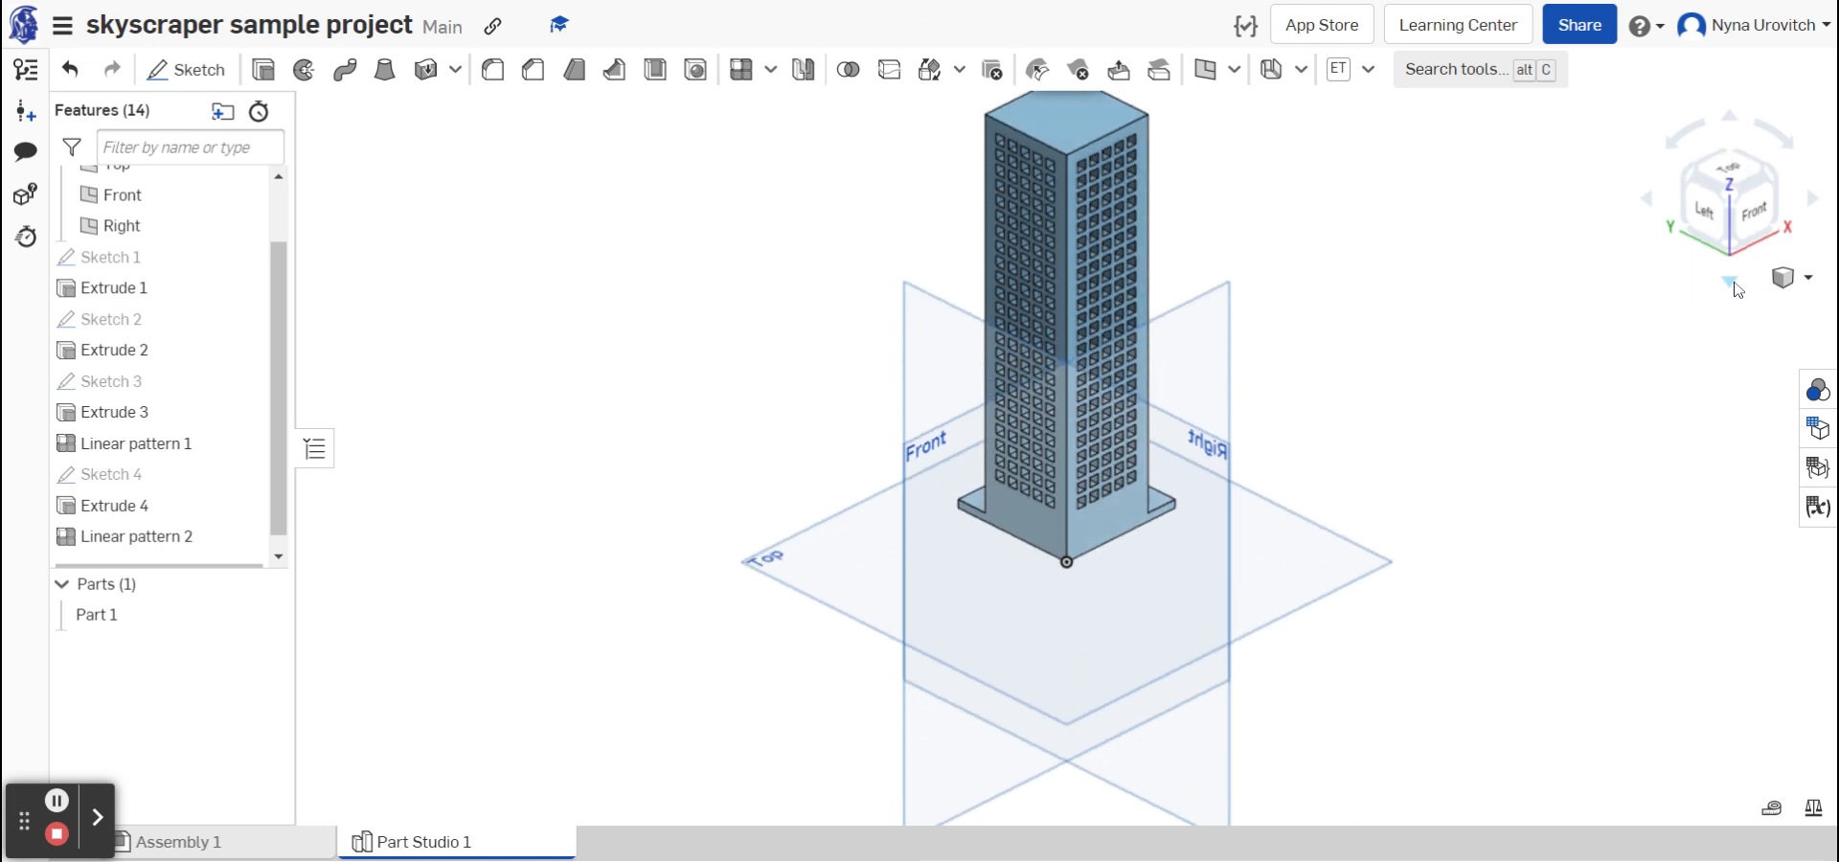